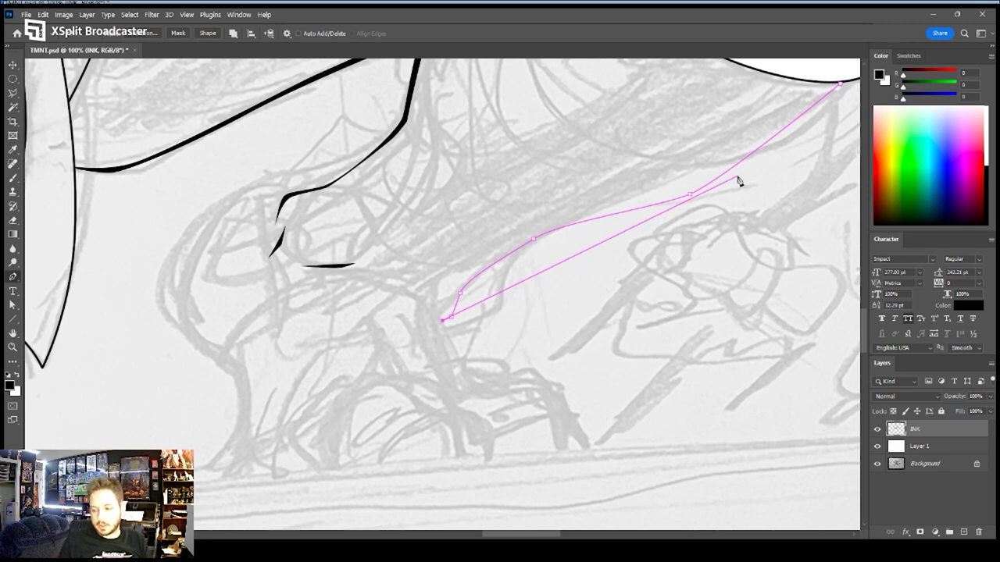
Trace the underside of the bent leg's shin and ankle as a closed tapered Pen path from the knee pad to the foot
left_click(432, 301)
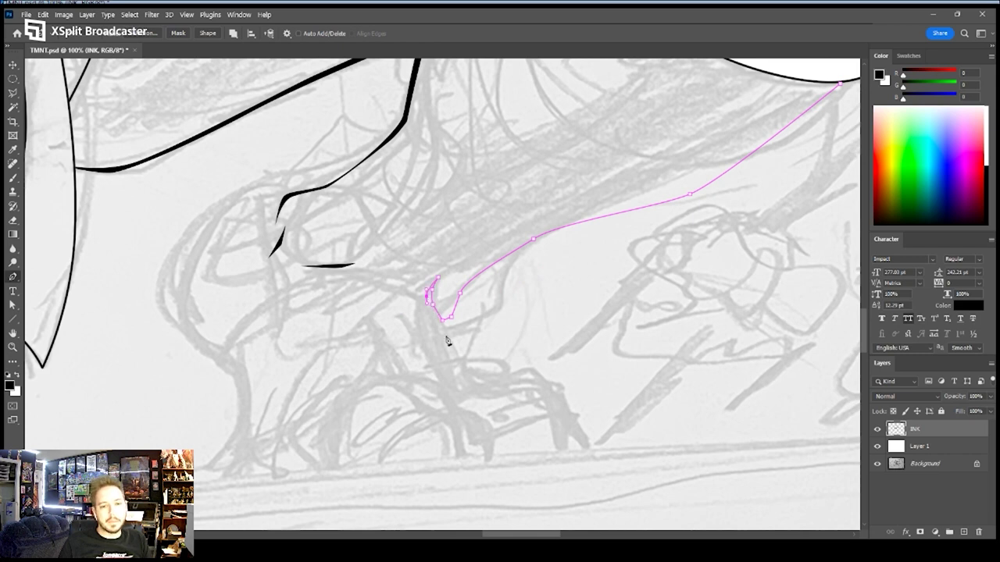
left_click(458, 361)
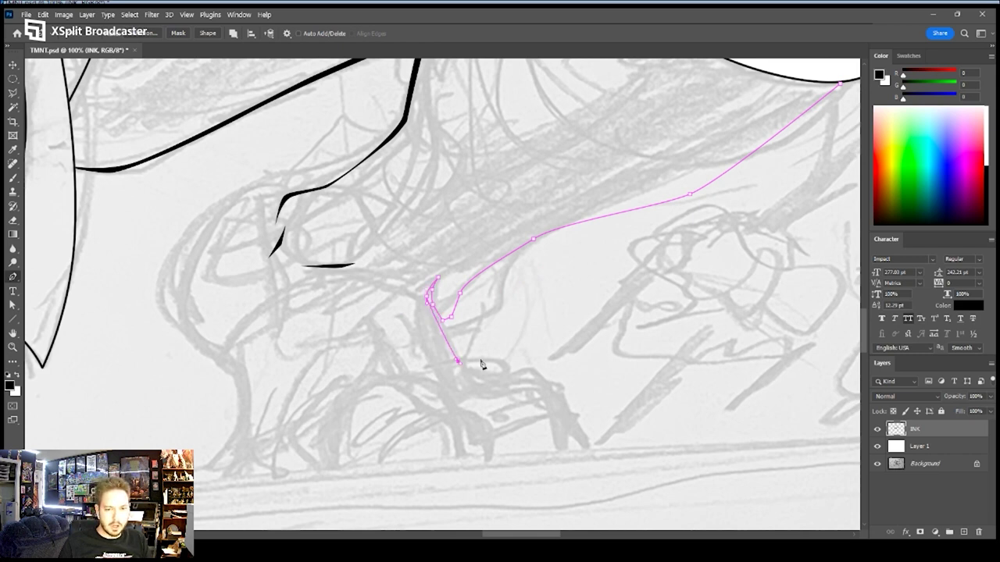
left_click_drag(491, 365, 464, 363)
left_click(505, 377)
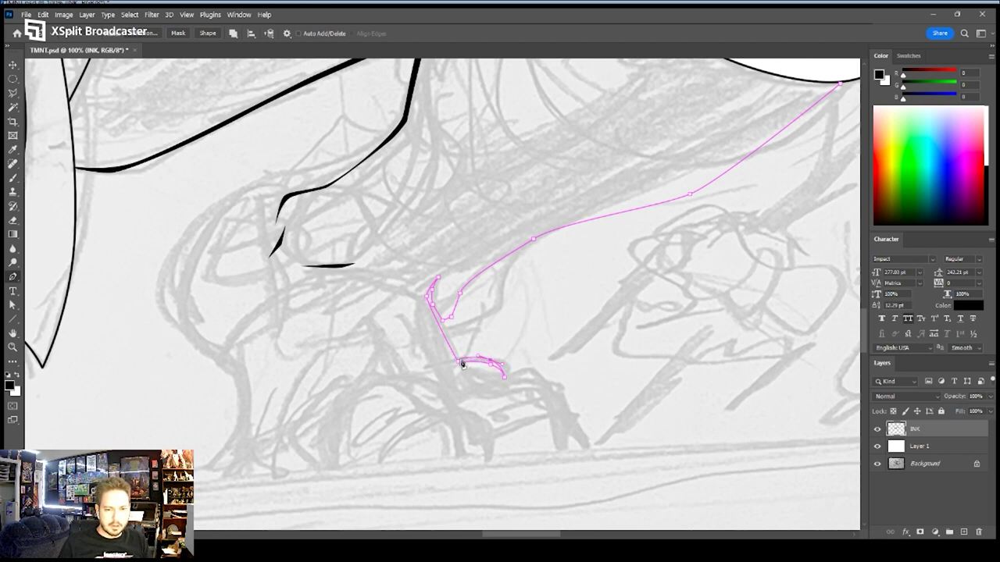
mouse_move(470, 296)
left_mouse_down()
mouse_move(587, 227)
mouse_move(487, 279)
mouse_move(570, 273)
mouse_move(580, 257)
left_mouse_up()
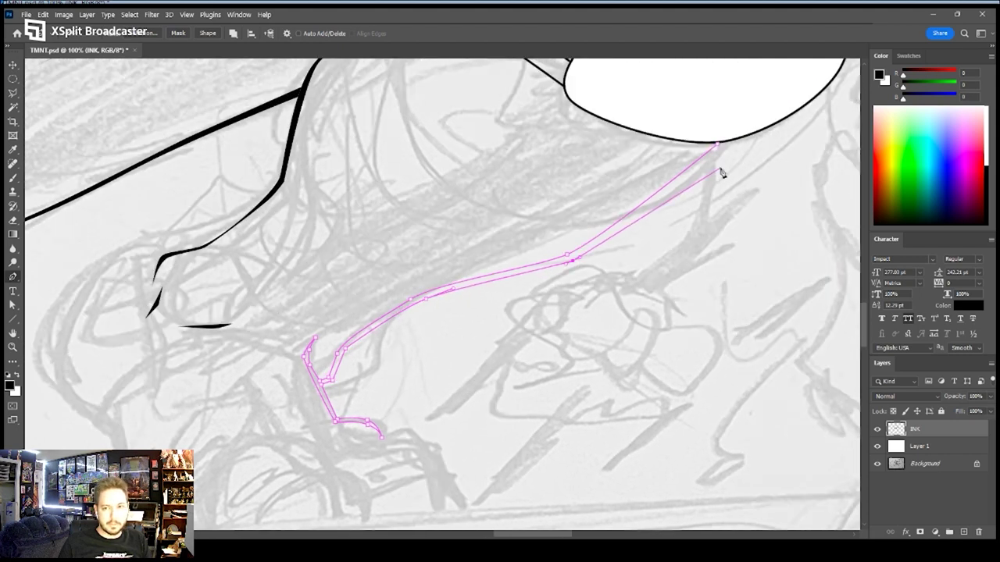
left_click(731, 140)
Add a thin tapered path inside the bent leg's shin, running from below the knee pad to the middle of the underside contour
left_click(676, 149)
left_click(411, 301)
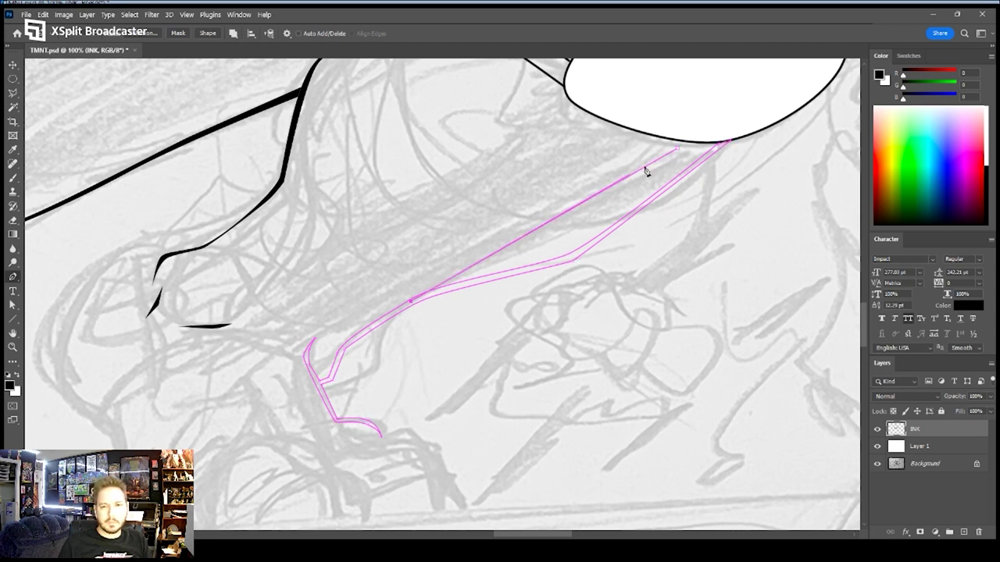
left_click_drag(676, 148, 724, 135)
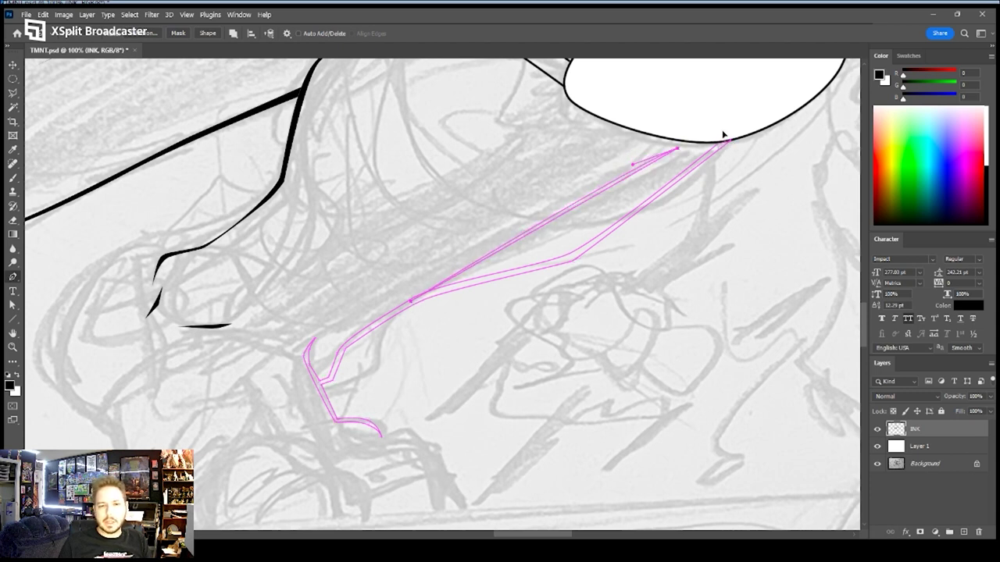
Trace a closed tapered path along the top of the foot, curving down from the instep to the base of the middle toe
left_click_drag(350, 398, 438, 240)
left_click(347, 224)
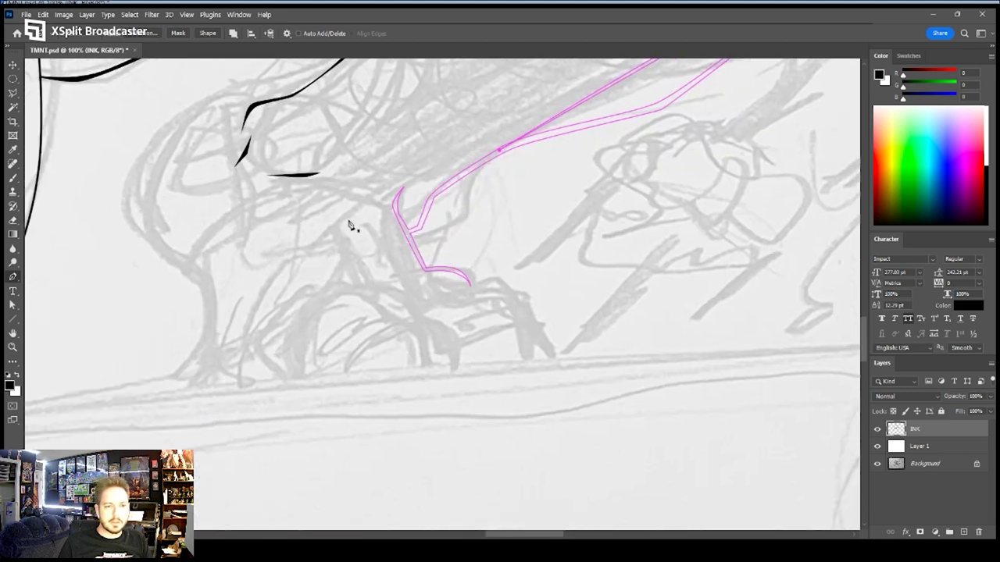
left_click_drag(348, 254, 405, 304)
key("ctrl+z")
key("ctrl+z")
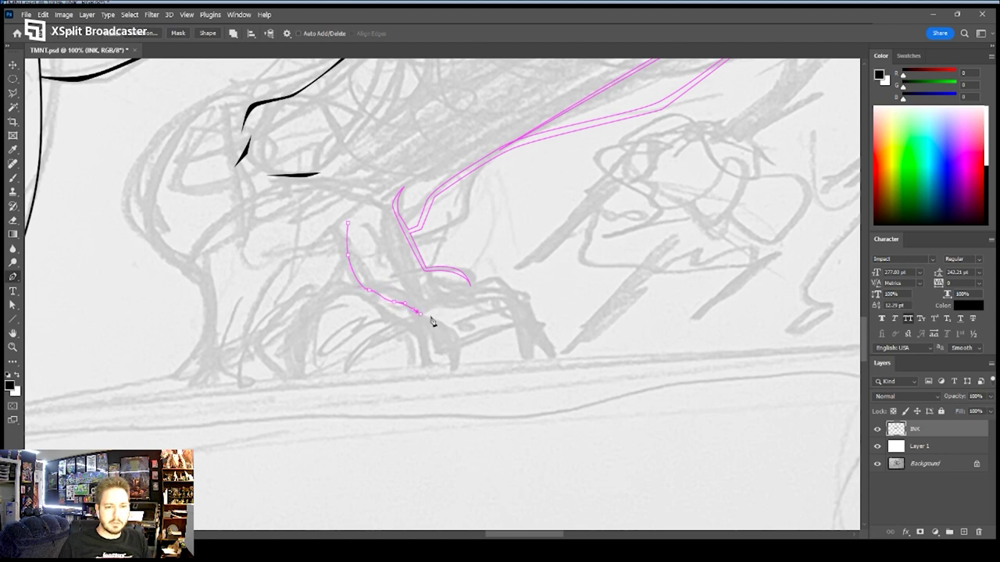
mouse_move(431, 313)
left_mouse_down()
mouse_move(358, 290)
mouse_move(350, 226)
left_mouse_up()
left_click(438, 318)
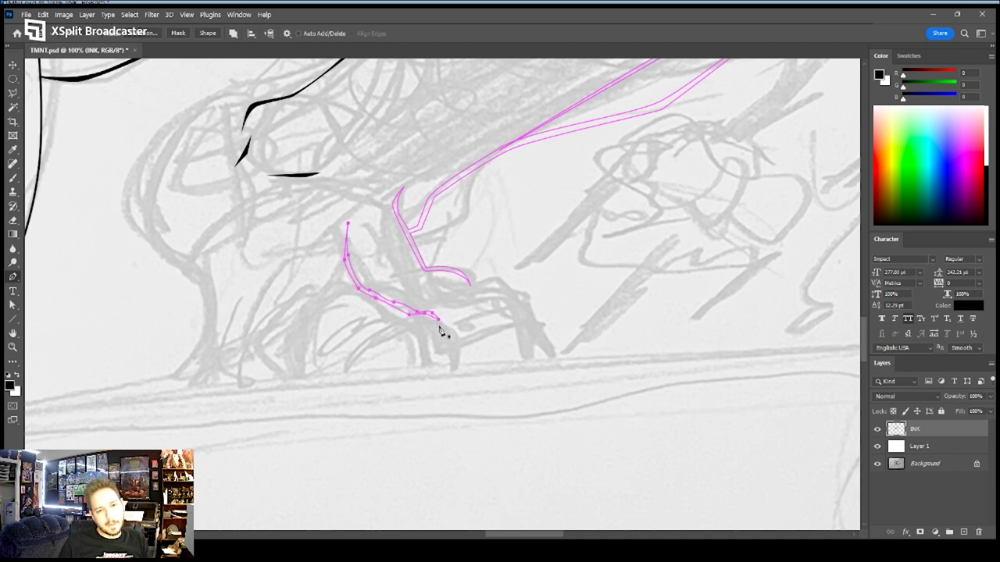
Outline the arched middle toe as a closed tapered path ending at the ground line
left_click_drag(450, 320, 480, 339)
left_click(484, 366)
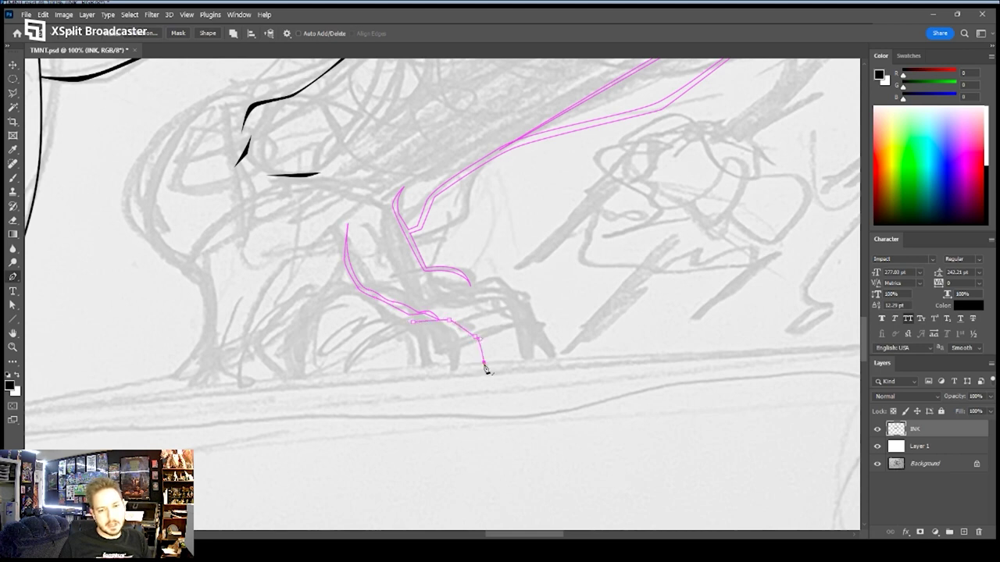
left_click(378, 339)
Outline the arched outer toe as a closed tapered path reaching from the ankle contour down to the ground line
left_click_drag(414, 323, 443, 292)
left_click(476, 287)
left_click(518, 298)
left_click(549, 315)
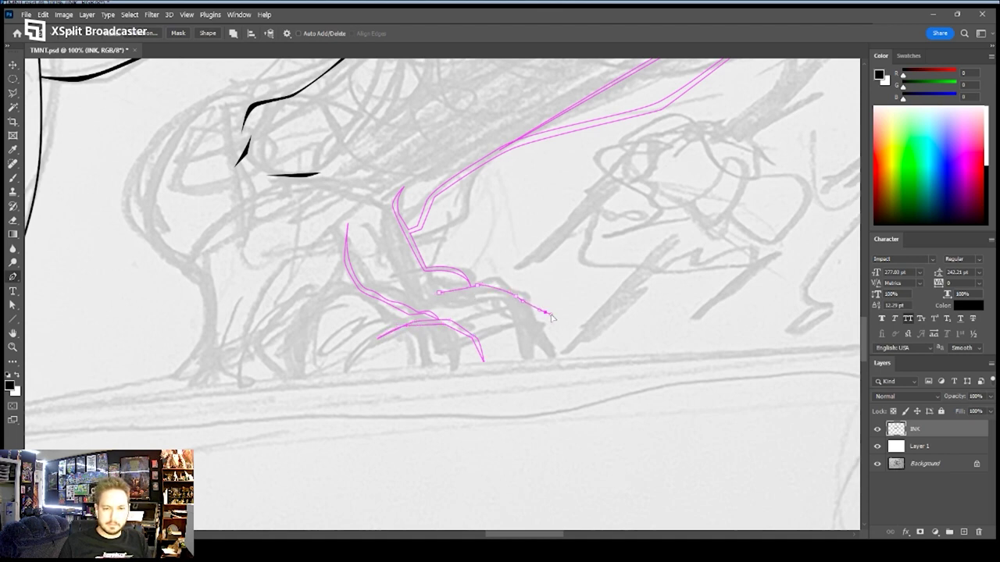
left_click(555, 357)
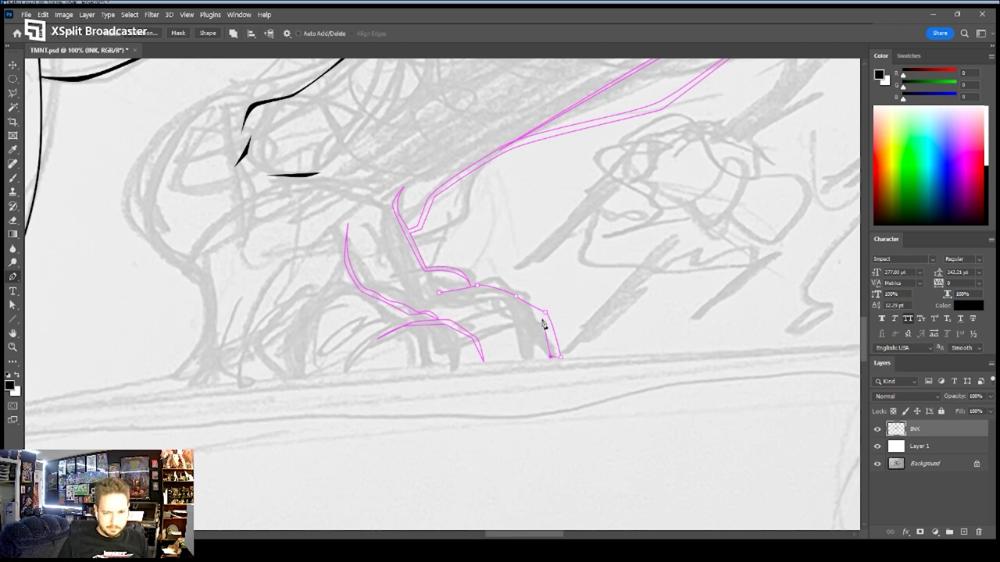
left_click(439, 295)
Draw a short closed tapered crease path on the foot, beside the instep line
left_click(317, 276)
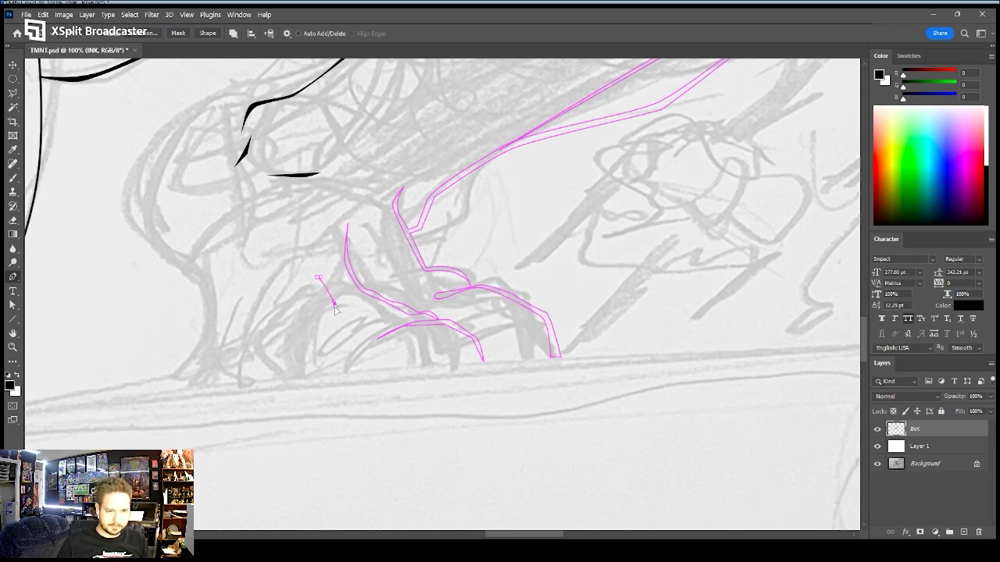
left_click(337, 297)
left_click(312, 264)
left_click(317, 277)
Trace the back edge of the foot below the heel as a closed tapered path down to the ground line
left_click_drag(276, 233, 332, 228)
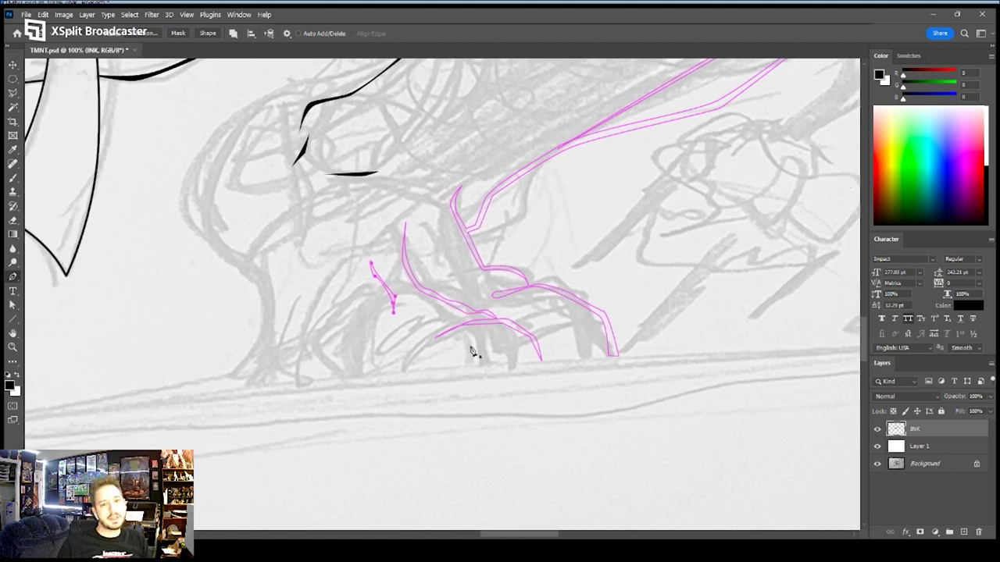
left_click(263, 254)
left_click_drag(275, 320, 270, 372)
left_click(276, 387)
left_click(286, 383)
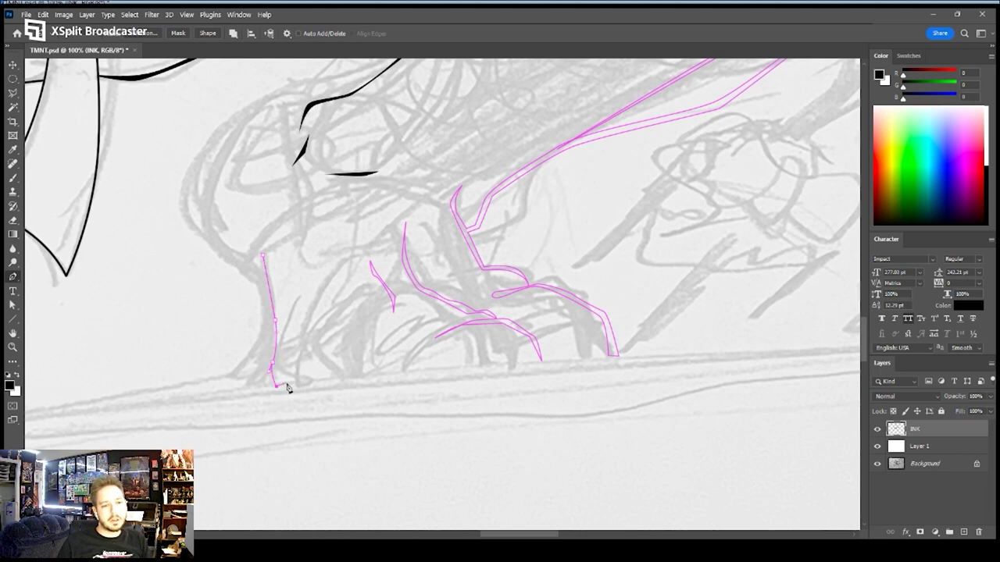
left_click(282, 328)
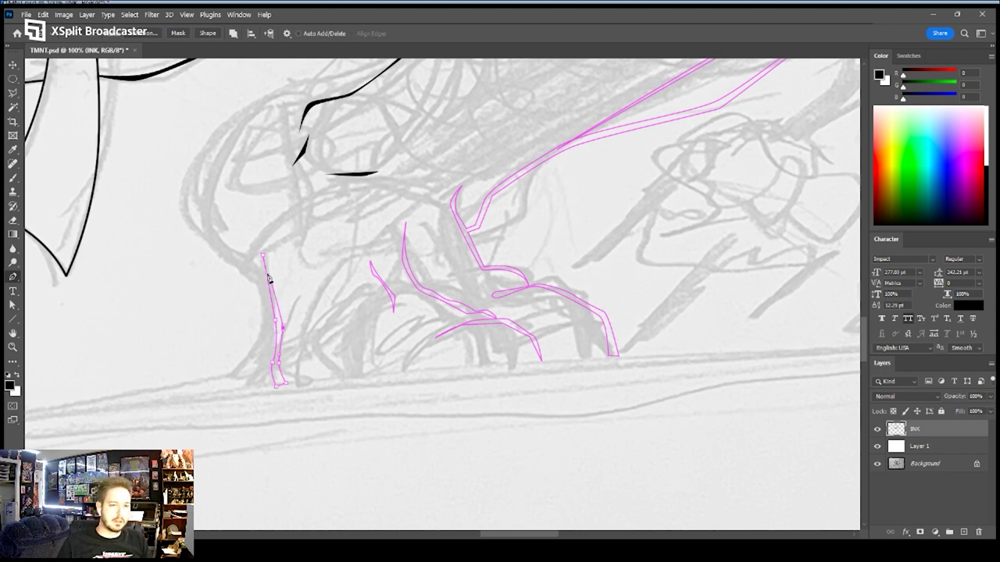
left_click(262, 255)
Trace the rounded heel as a closed tapered path joining the inked ankle line to the back edge of the foot
left_click(306, 107)
left_click_drag(222, 139, 193, 173)
mouse_move(213, 245)
left_mouse_down()
mouse_move(226, 273)
mouse_move(278, 310)
mouse_move(274, 297)
left_mouse_up()
left_click_drag(208, 230, 197, 202)
left_click(233, 132)
left_click_drag(235, 132, 261, 117)
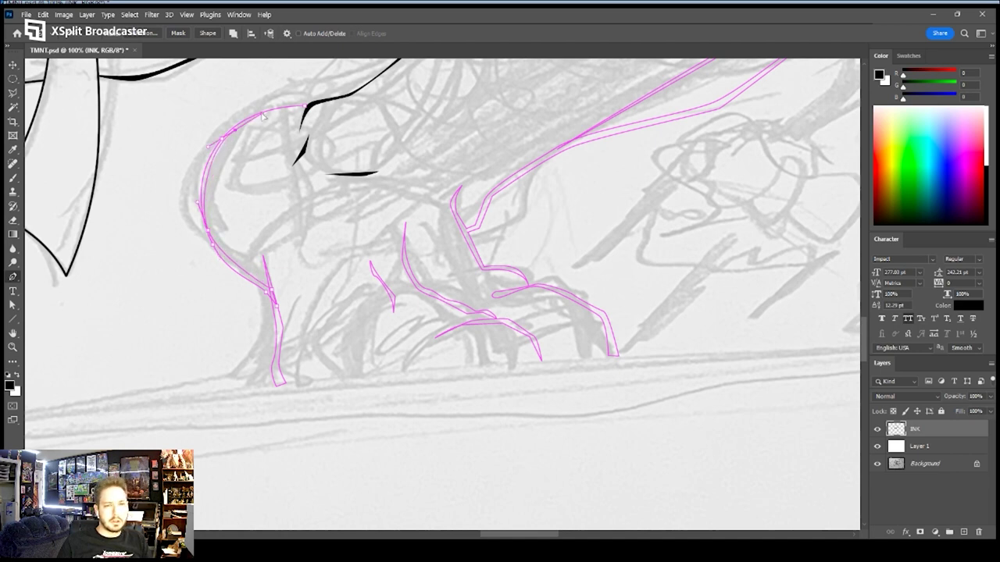
left_click(295, 110)
left_click(306, 107)
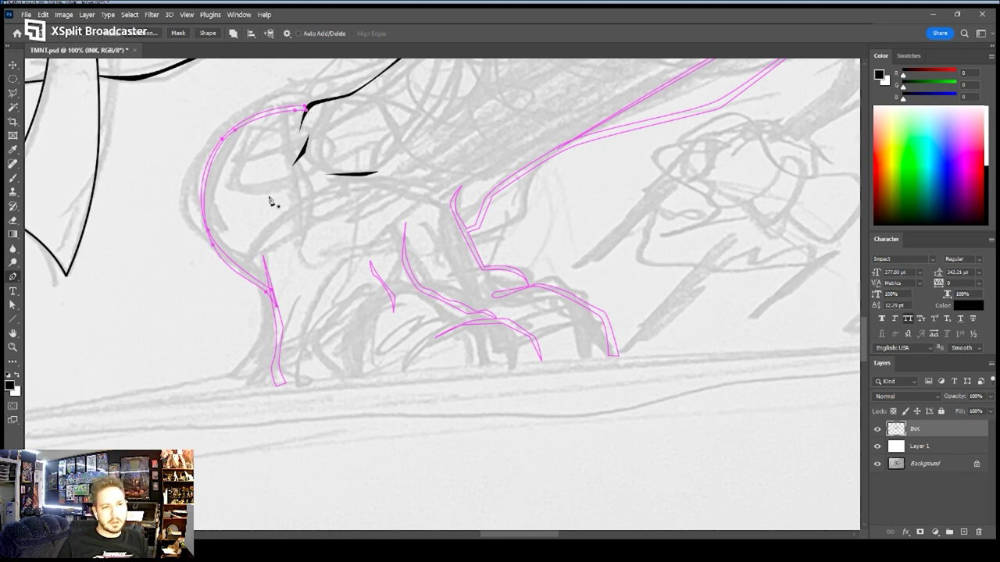
Add three short closed tapered crease paths on the foot: one at the inner toe, one on the middle toe and one beside the ankle
left_click(349, 308)
left_click(358, 336)
left_click(364, 374)
left_click(365, 338)
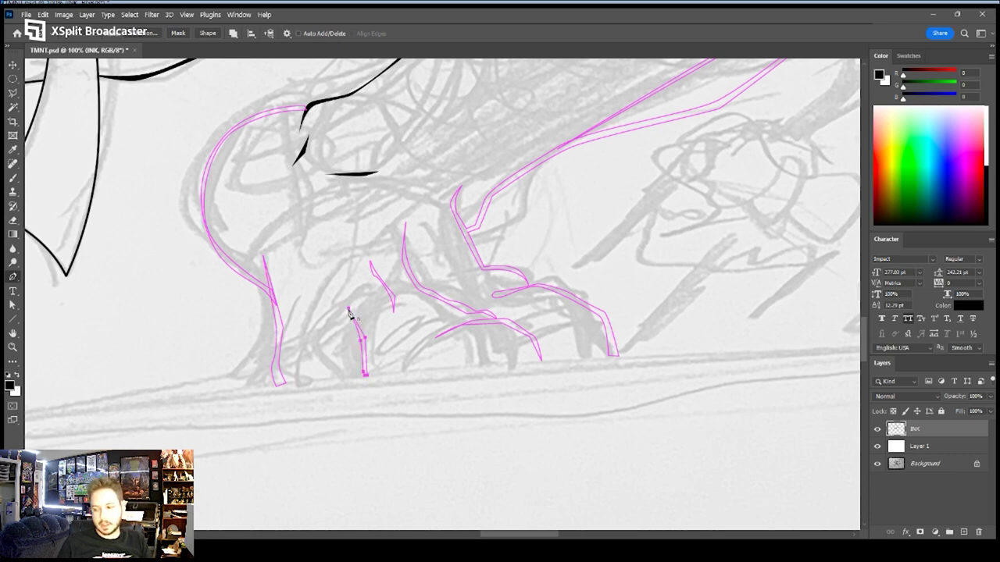
mouse_move(416, 329)
left_mouse_down()
mouse_move(391, 347)
mouse_move(429, 322)
left_mouse_up()
left_click(389, 350)
left_click(412, 329)
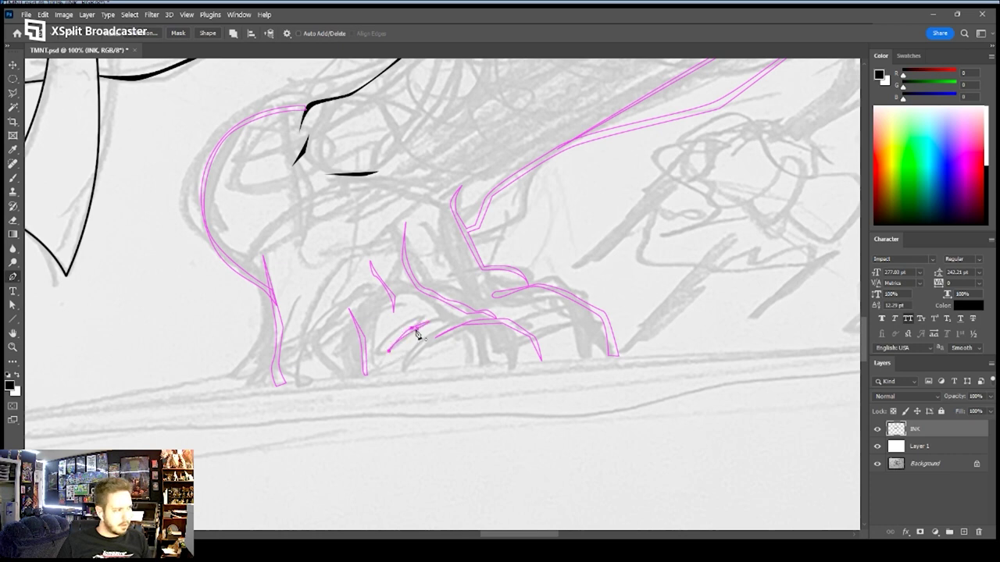
left_click(449, 250)
left_click_drag(466, 277, 466, 290)
left_click(469, 273)
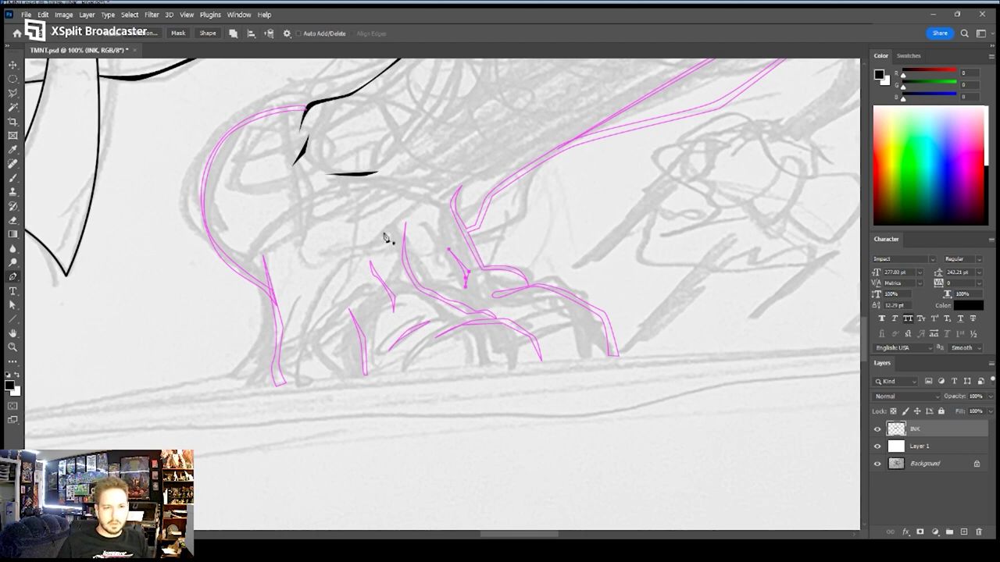
Convert the foot and shin paths to a selection, fill it with black on the INK layer, and deselect
key("a")
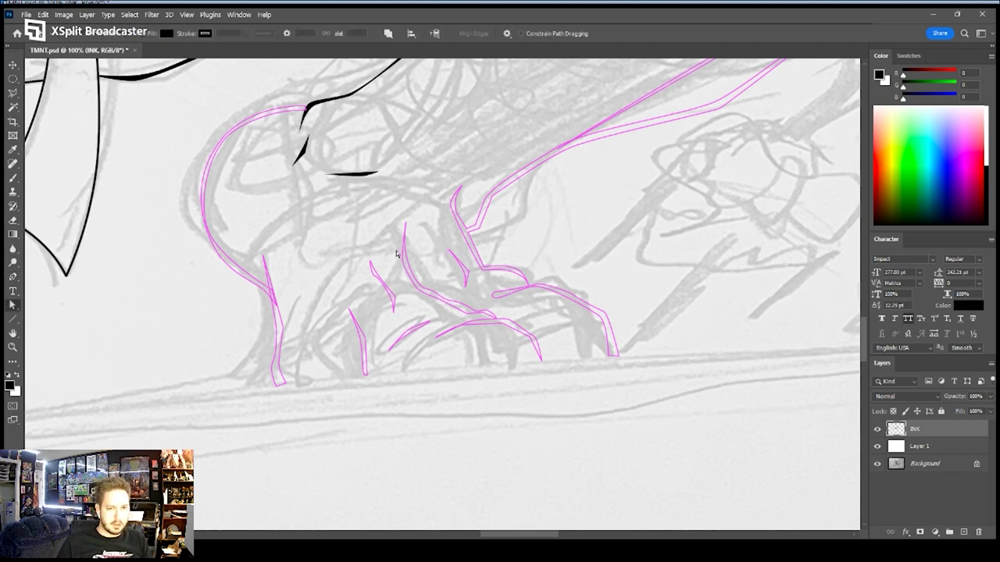
key("p")
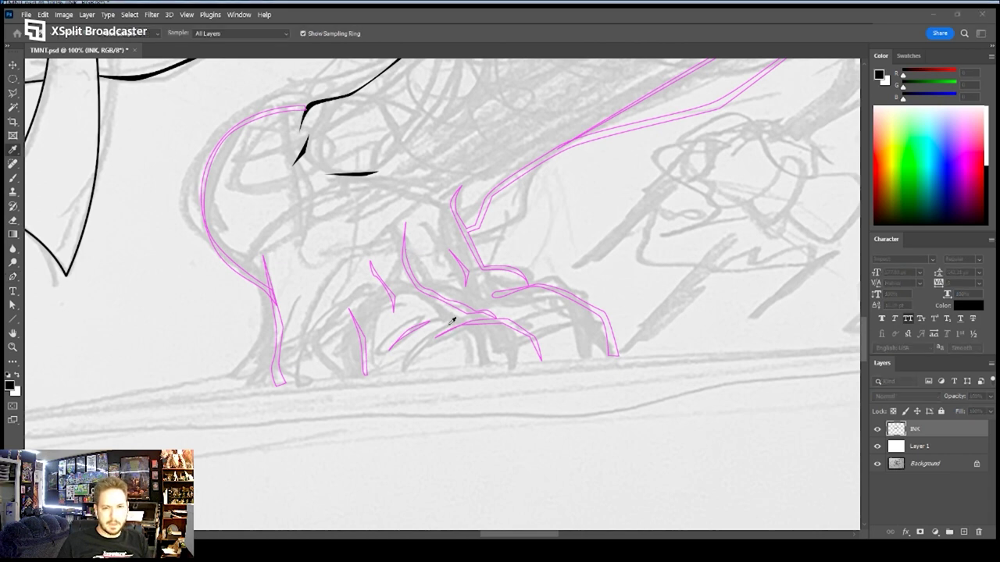
key("ctrl+Return")
key("alt+BackSpace")
key("ctrl+d")
Trace the outer edge of the front lower leg with the Pen tool, from the side of the knee pad down to the ankle
key("z")
mouse_move(401, 302)
left_mouse_down()
mouse_move(337, 319)
mouse_move(404, 357)
mouse_move(559, 236)
left_mouse_up()
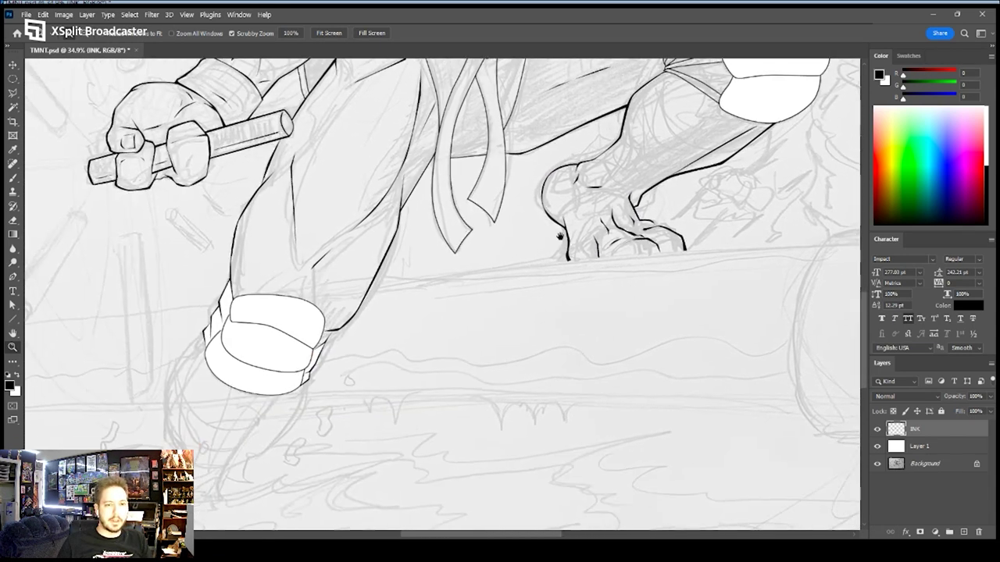
left_click_drag(291, 352, 365, 320)
left_click_drag(272, 357, 472, 197)
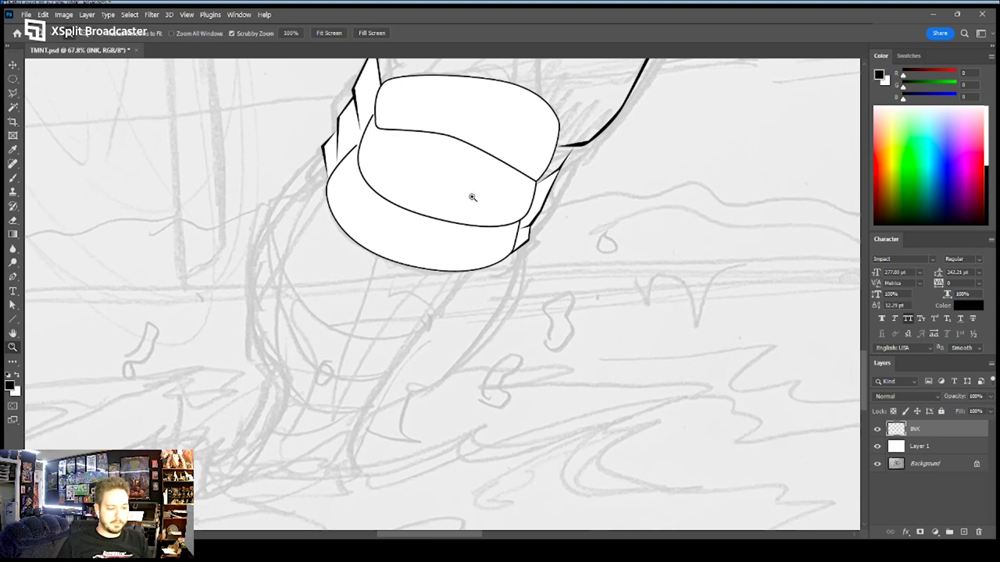
key("p")
left_click(321, 149)
left_click_drag(251, 246, 234, 305)
left_click_drag(264, 391, 262, 405)
left_click_drag(309, 377, 428, 269)
left_click_drag(364, 322, 329, 381)
key("ctrl+z")
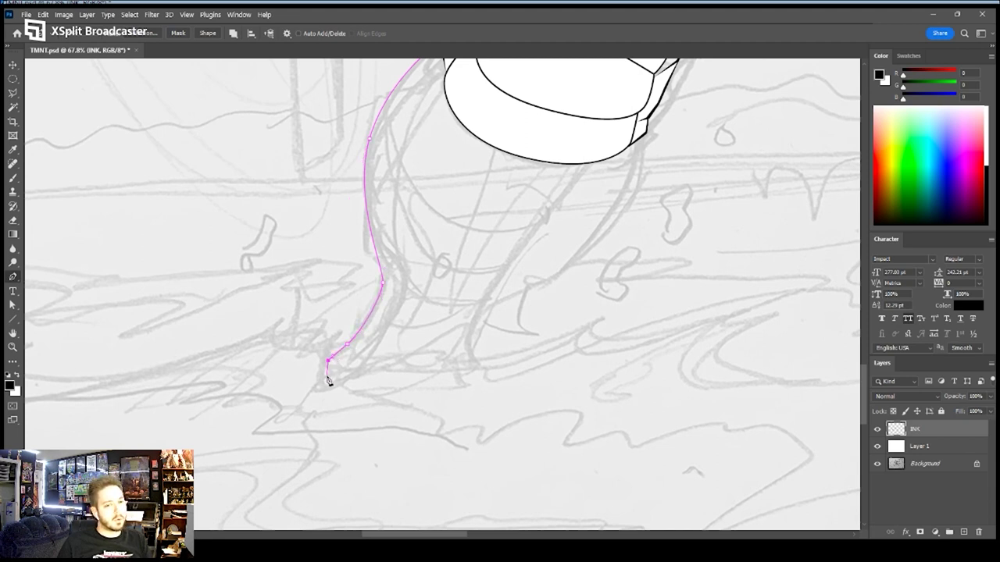
Complete the front lower leg's outer contour as a closed tapered shape by tracing its second edge back up to the knee pad
left_click(330, 362)
left_click(351, 343)
key("ctrl+z")
left_click(357, 342)
left_click_drag(386, 289, 389, 279)
left_click_drag(370, 163, 342, 221)
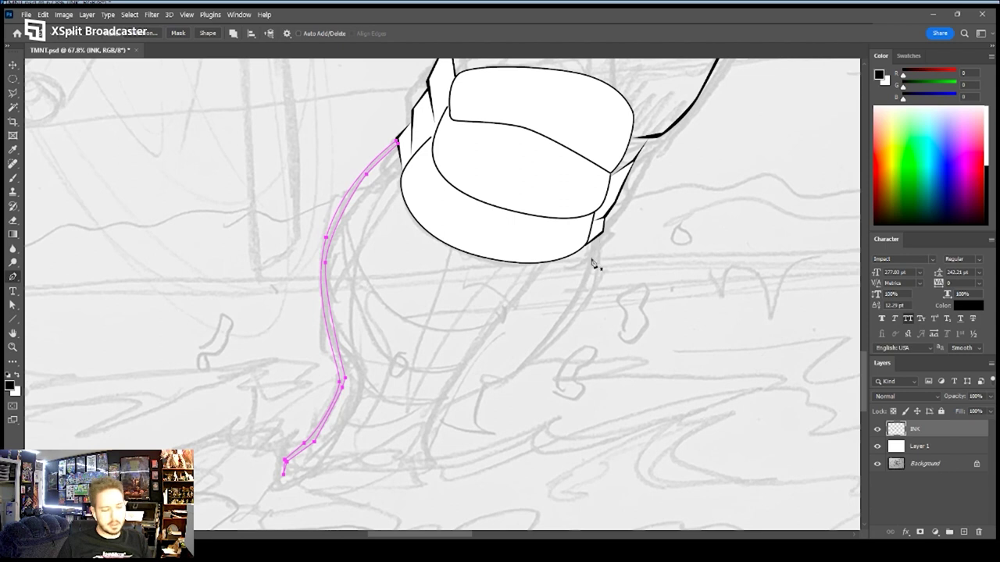
Trace the opposite contour of the front lower leg as a closed tapered path from the knee pad's lower corner to the ankle
key("z")
left_click_drag(596, 255, 540, 259)
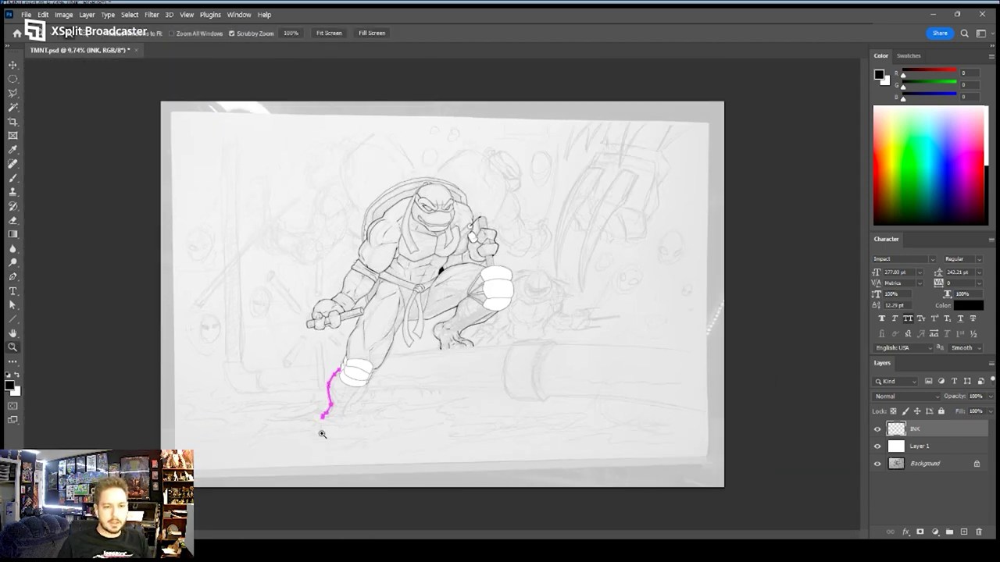
left_click_drag(338, 391, 344, 266)
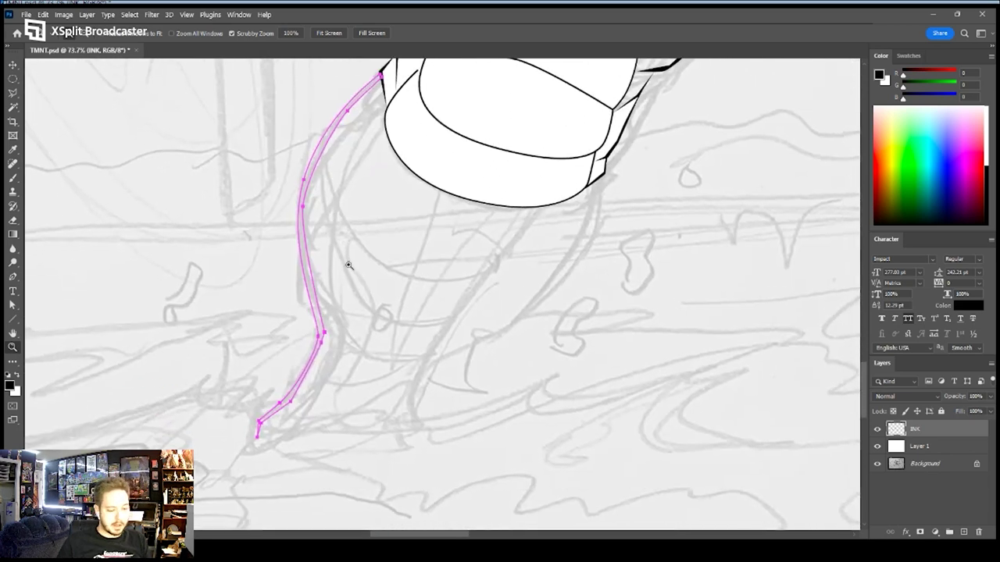
key("p")
mouse_move(603, 183)
left_mouse_down()
mouse_move(530, 321)
mouse_move(442, 362)
mouse_move(458, 374)
mouse_move(426, 395)
mouse_move(421, 433)
mouse_move(429, 388)
mouse_move(467, 352)
mouse_move(526, 322)
mouse_move(550, 289)
mouse_move(598, 179)
left_mouse_up()
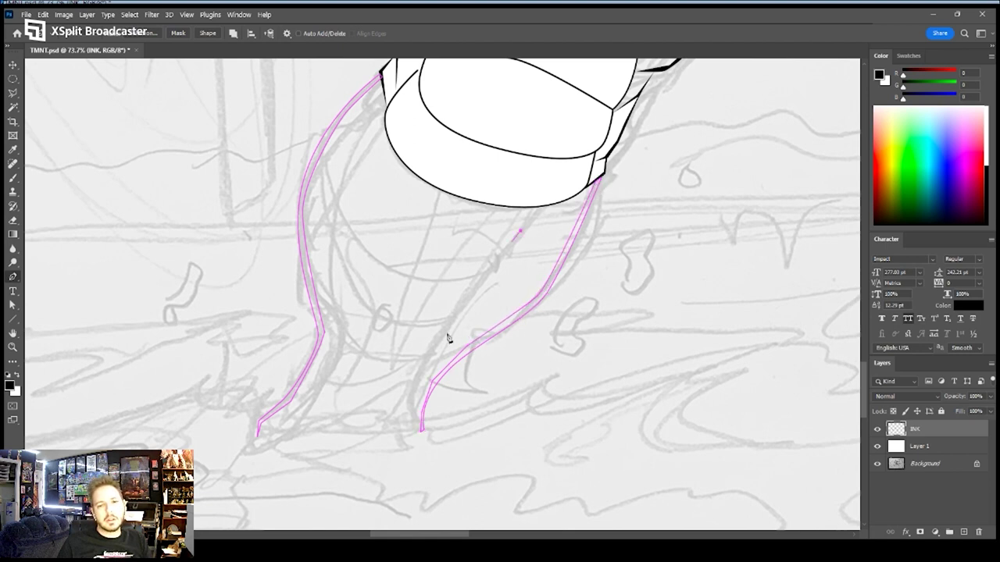
Close a thin tapered path for the diagonal muscle line inside the front lower leg
left_click(386, 417)
left_click(450, 318)
left_click(522, 231)
Set the opacity of Layer 1 to 85% to fade the pencil sketch further
left_click(932, 450)
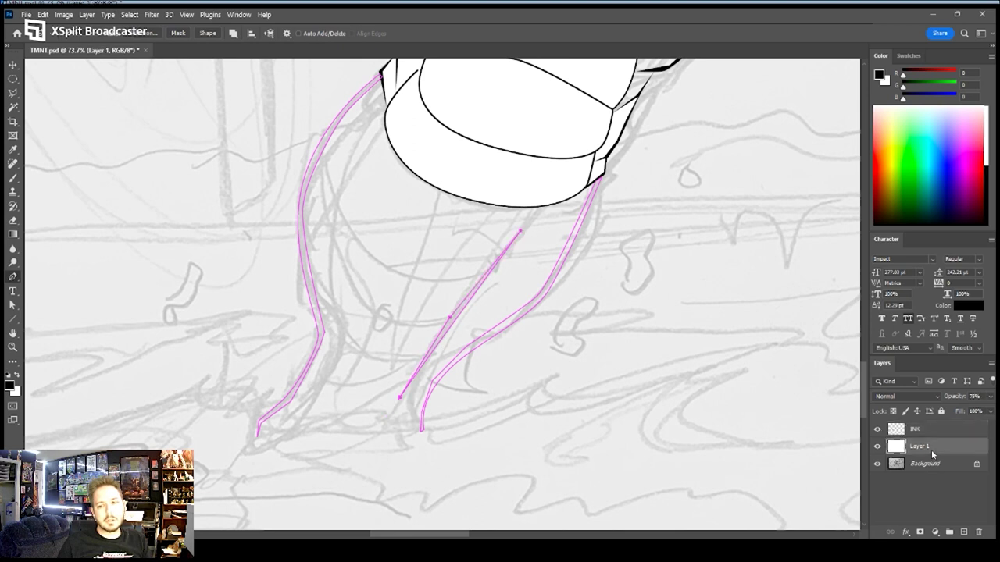
left_click(974, 396)
type("85")
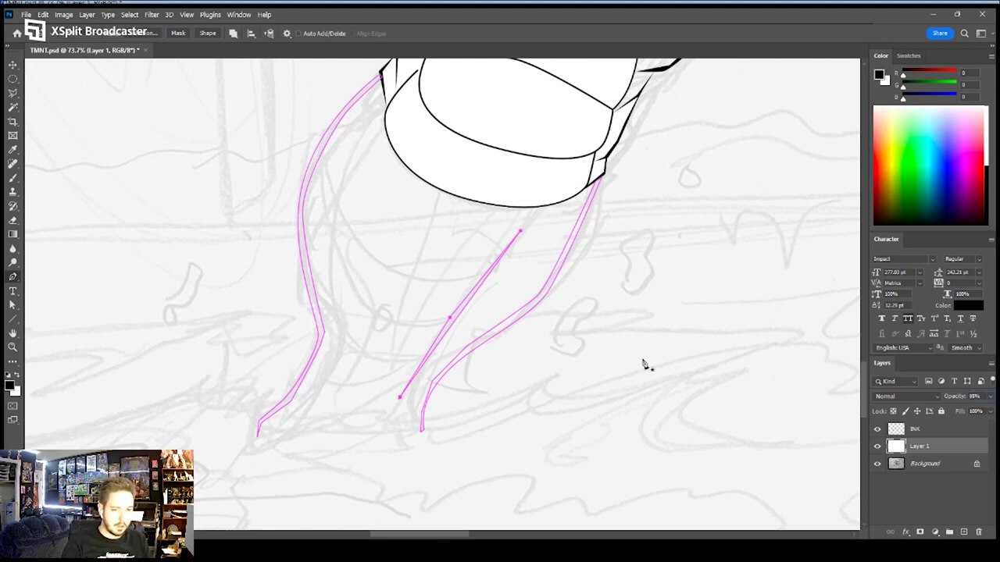
Fill the three front lower-leg paths with black on Layer 1 and dismiss the path outlines
left_click(604, 347, "ctrl")
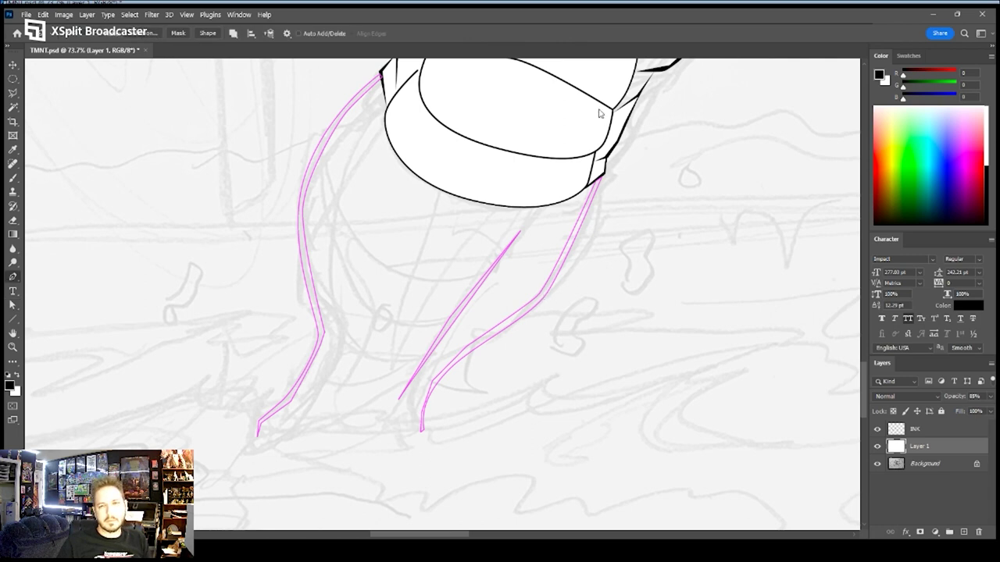
key("i")
left_click(561, 142)
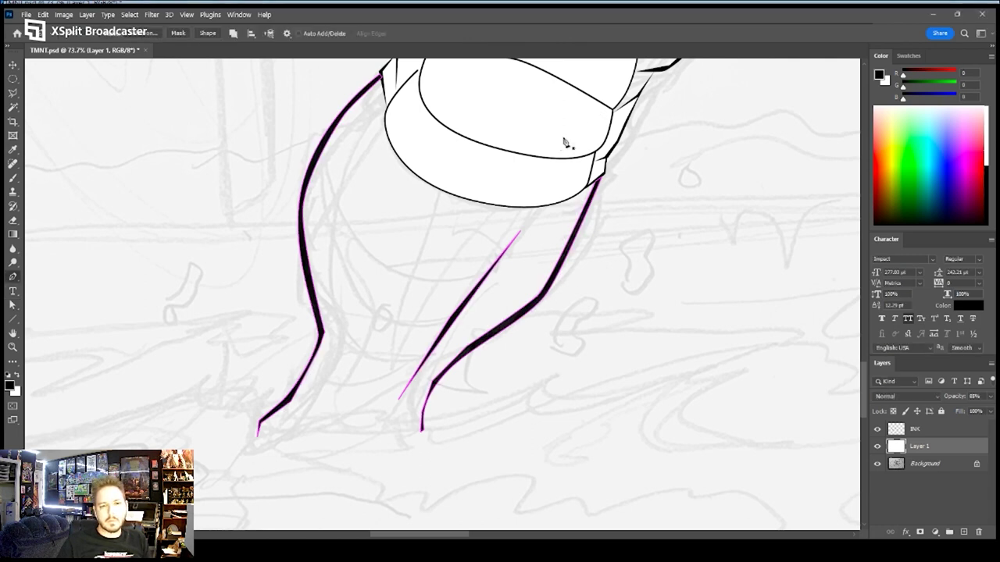
key("Return")
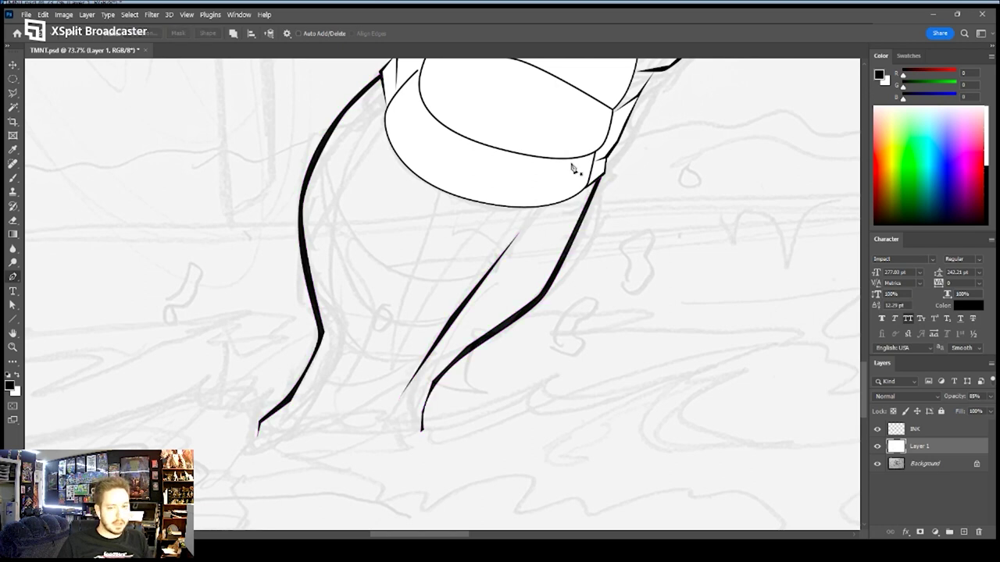
Examine the inked turtle and surrounding pencil sketch at several zoom levels, briefly hiding Layer 1 to compare, then showing it again
key("z")
mouse_move(629, 211)
left_mouse_down()
mouse_move(561, 223)
mouse_move(522, 260)
left_mouse_up()
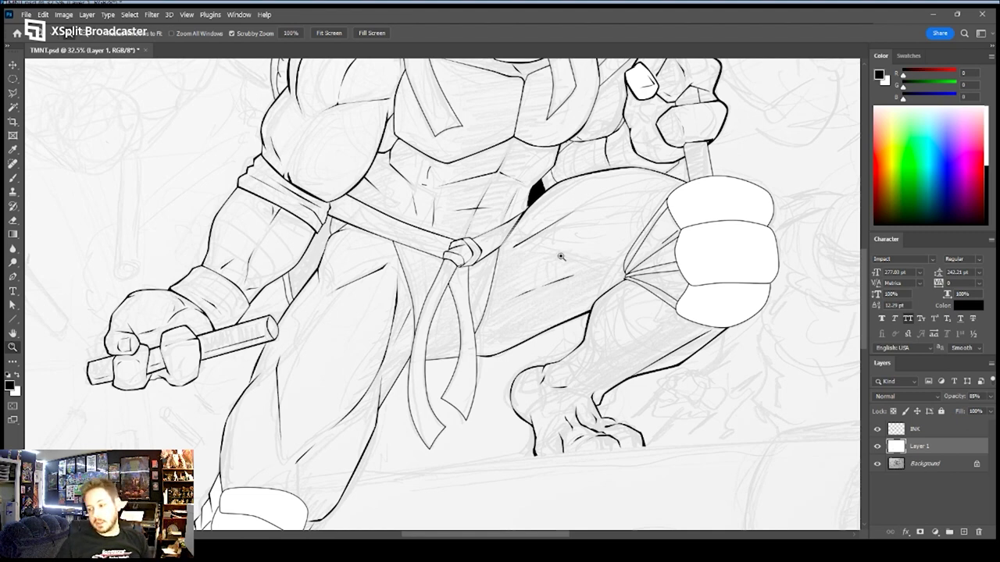
left_click_drag(514, 203, 504, 206)
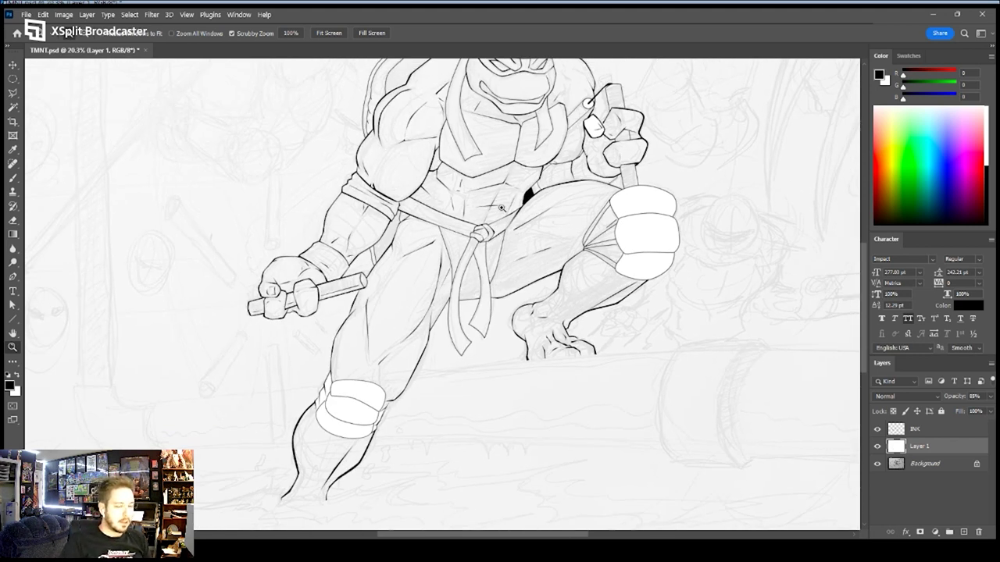
left_click_drag(534, 195, 646, 243)
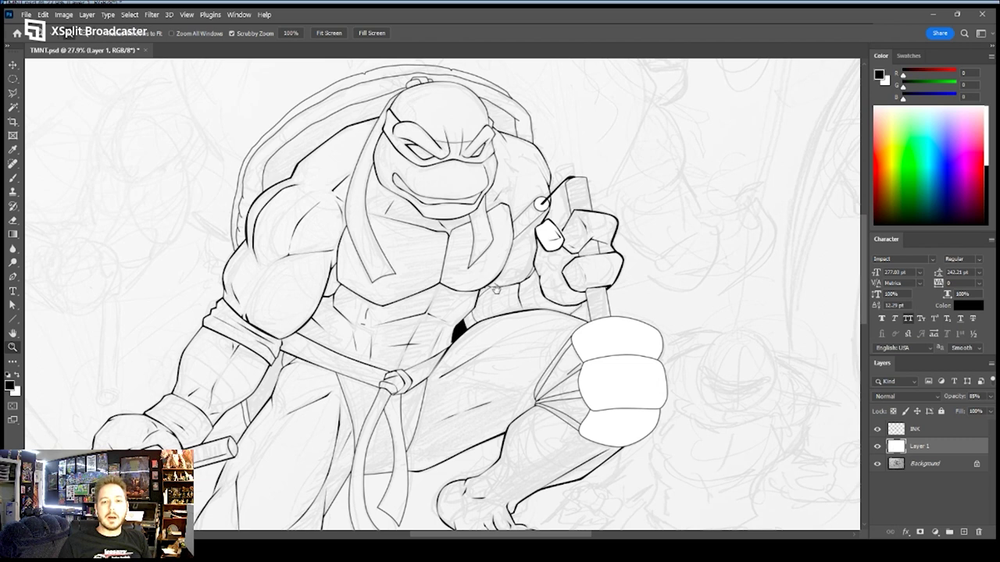
left_click_drag(496, 289, 571, 188)
left_click_drag(560, 261, 569, 178)
left_click_drag(525, 291, 537, 234)
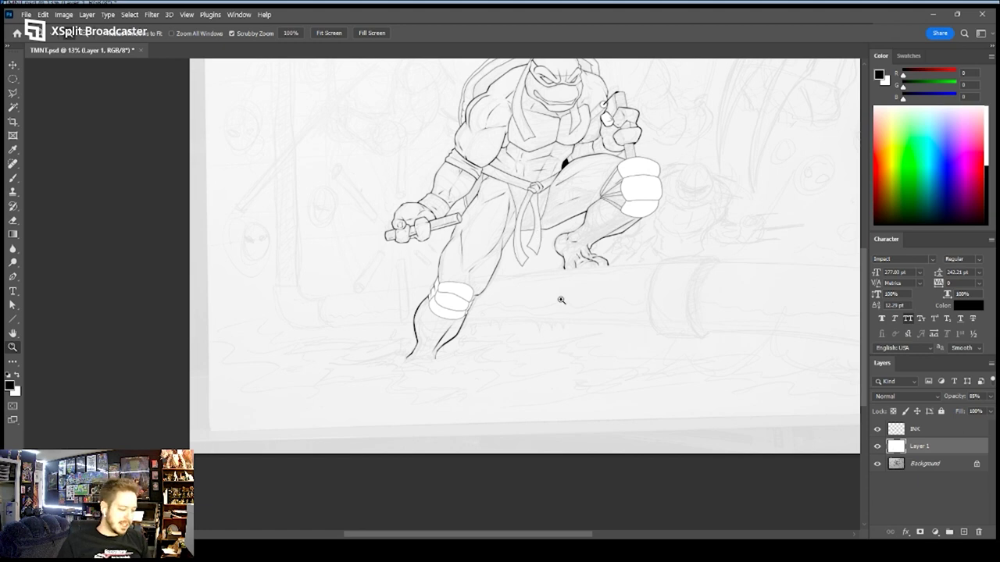
left_click_drag(398, 201, 526, 335)
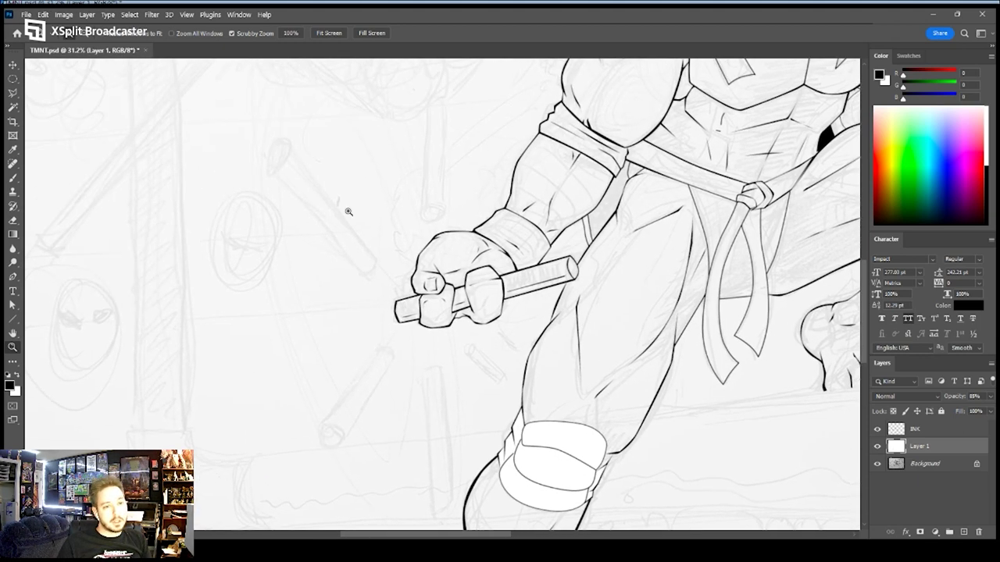
left_click_drag(383, 249, 359, 211)
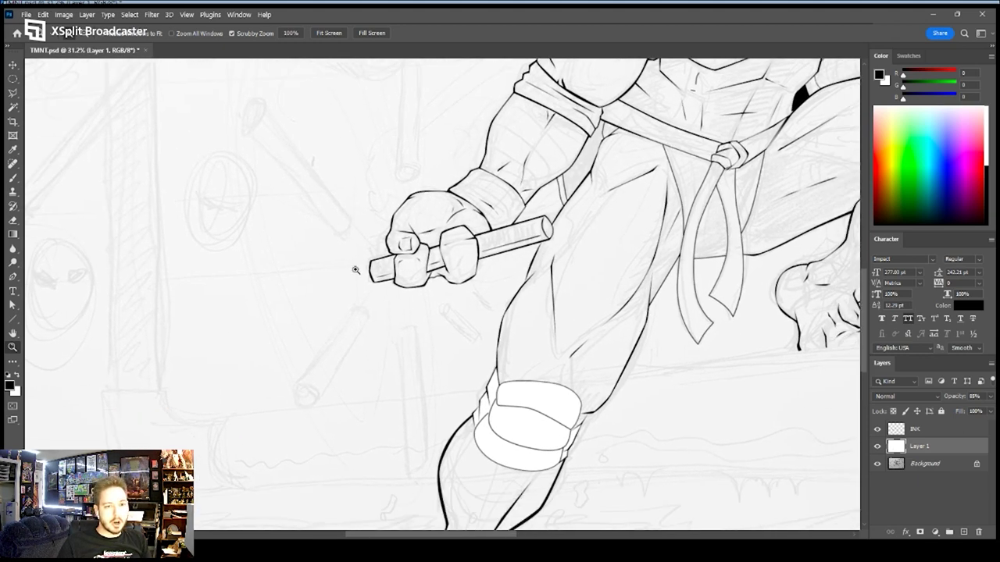
left_click_drag(362, 257, 365, 268)
key("ctrl+comma")
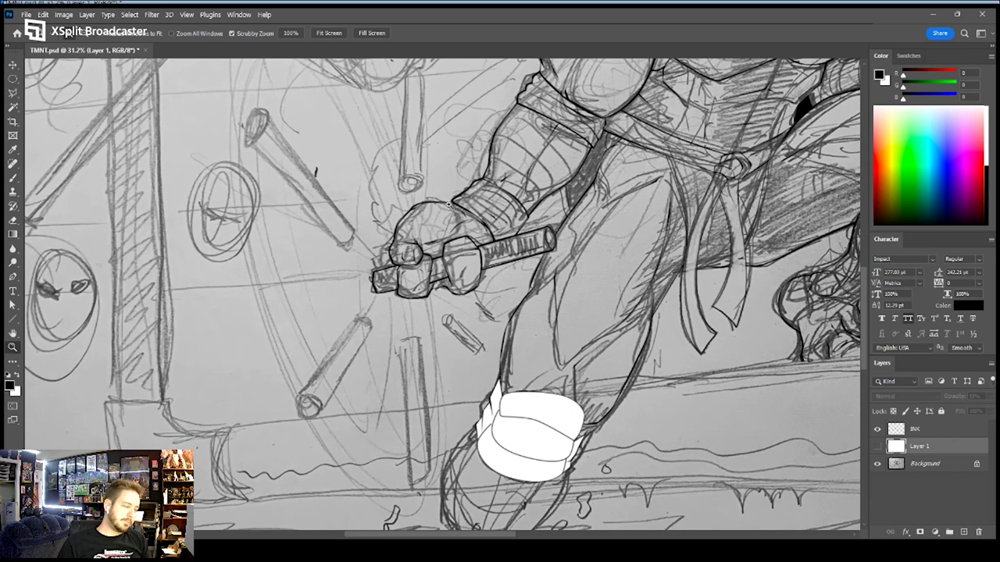
left_click(877, 446)
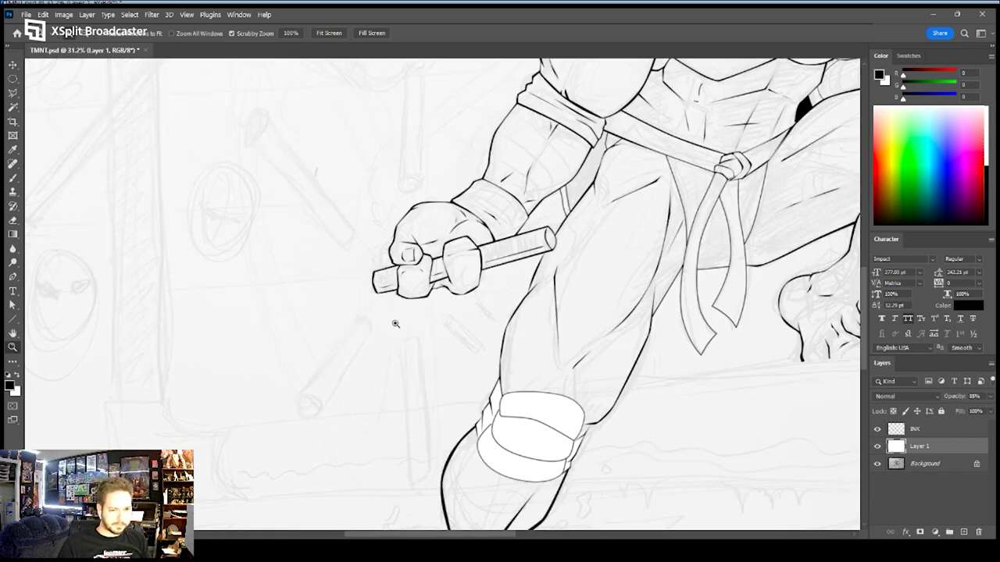
left_click_drag(435, 312, 405, 314)
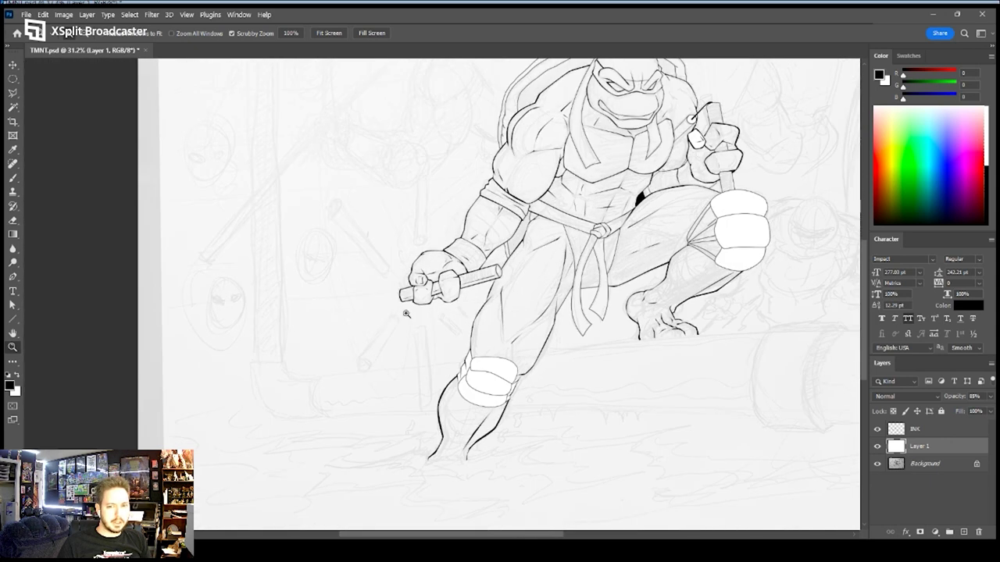
left_click_drag(599, 251, 499, 332)
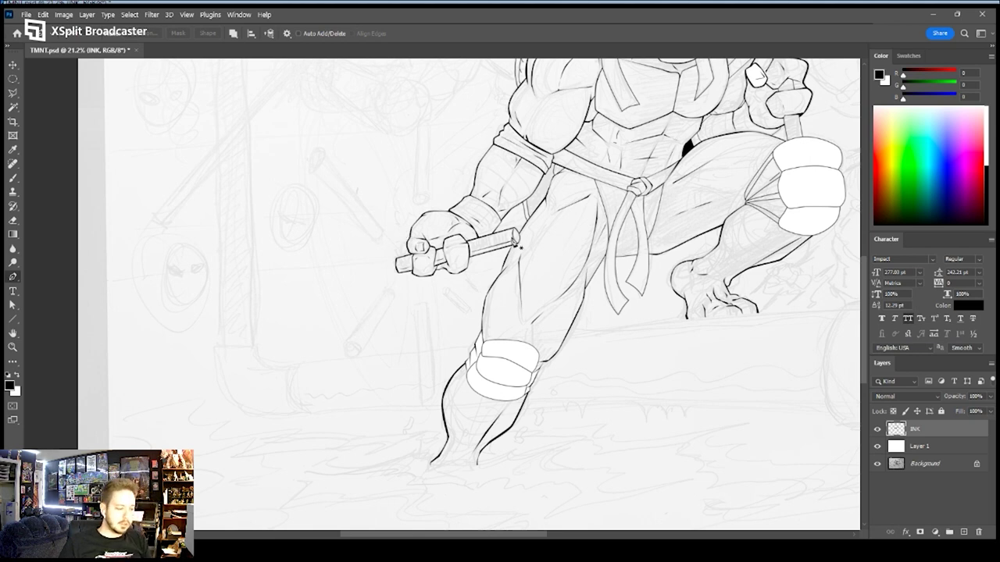
Rename the INK layer as INK MIKE
key("z")
left_click_drag(529, 232, 505, 233)
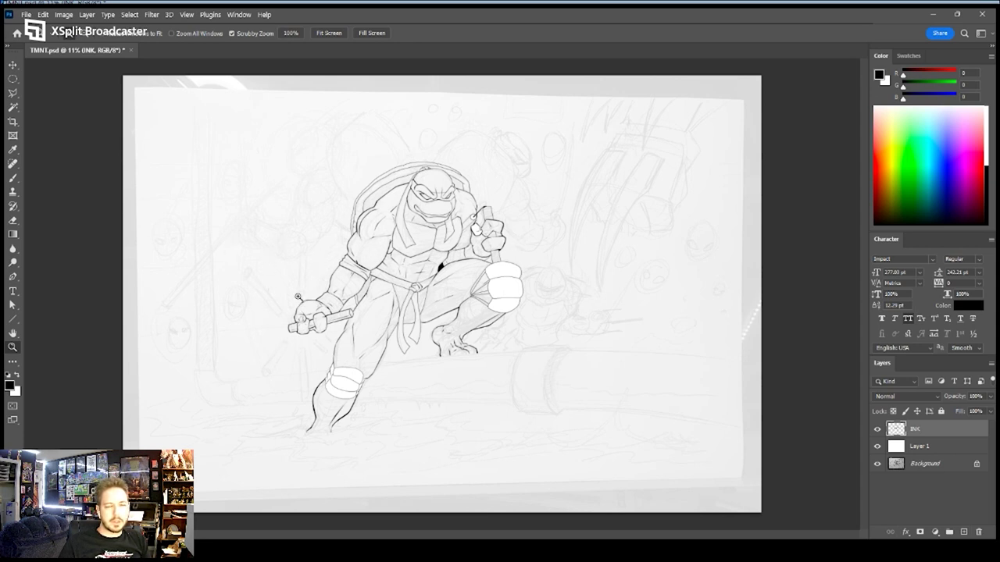
left_click_drag(413, 346, 502, 284)
double_click(924, 435)
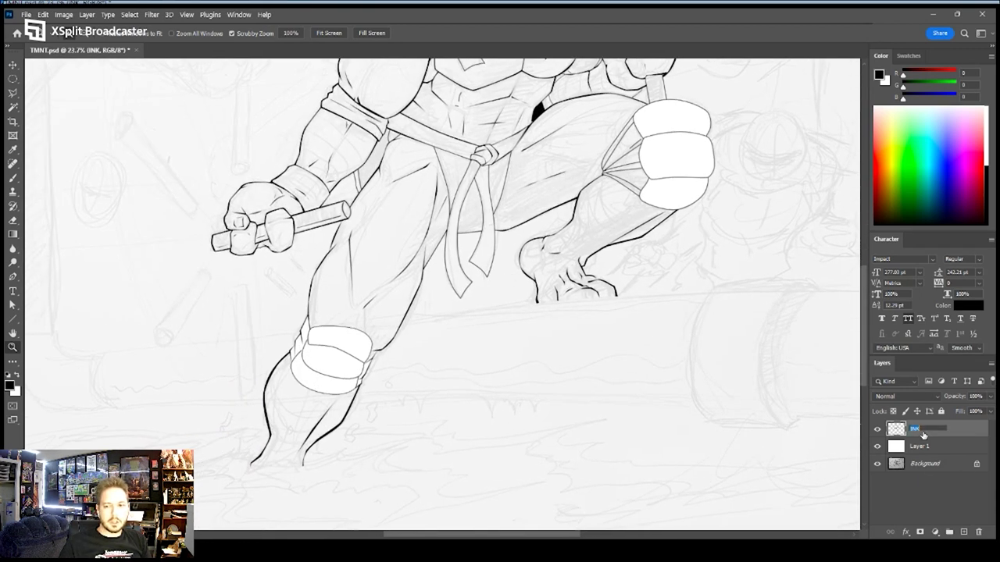
type("INK MIKE")
key("Return")
key("p")
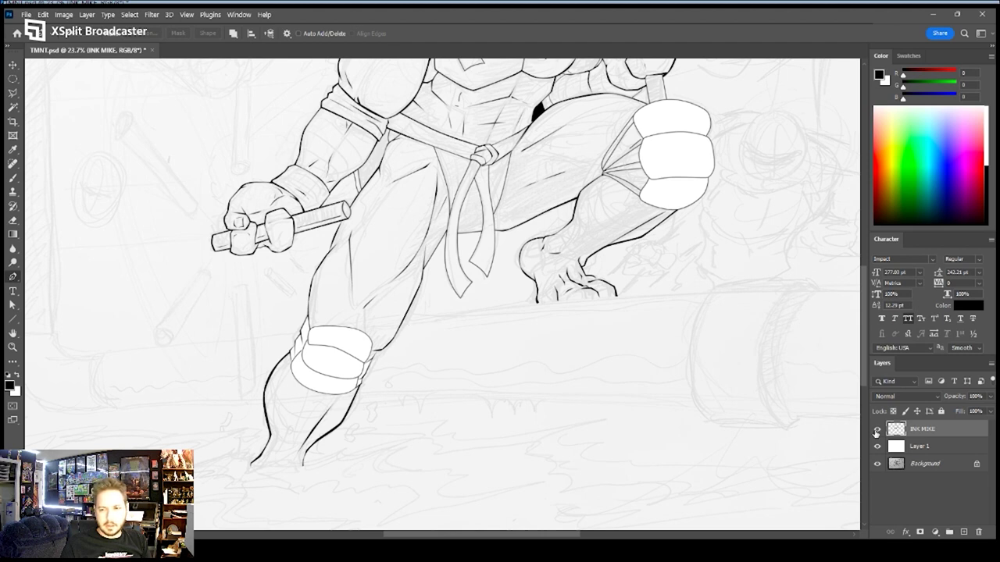
Add a new layer directly above Layer 1 and name it PIPE
left_click(955, 450)
left_click(963, 532)
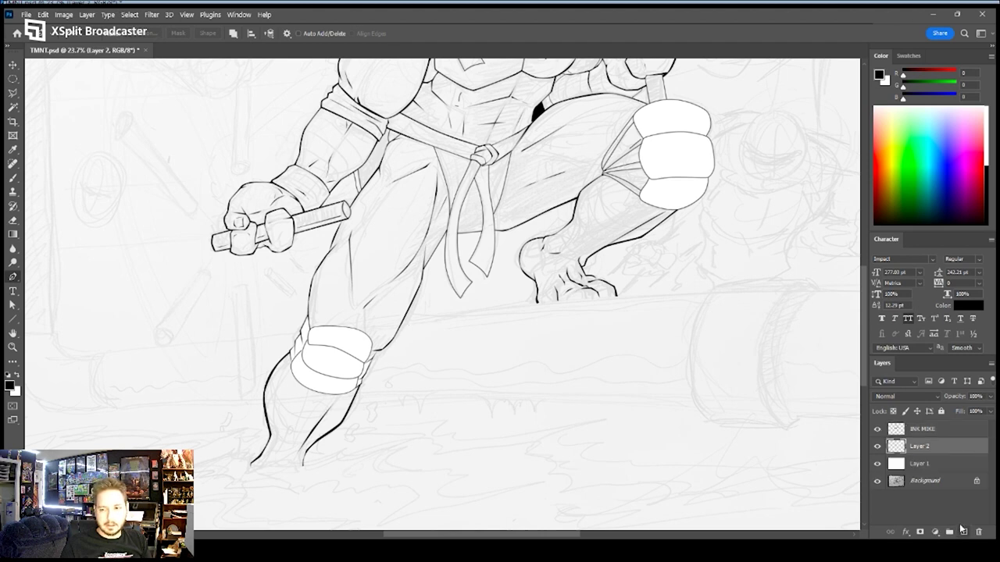
double_click(914, 447)
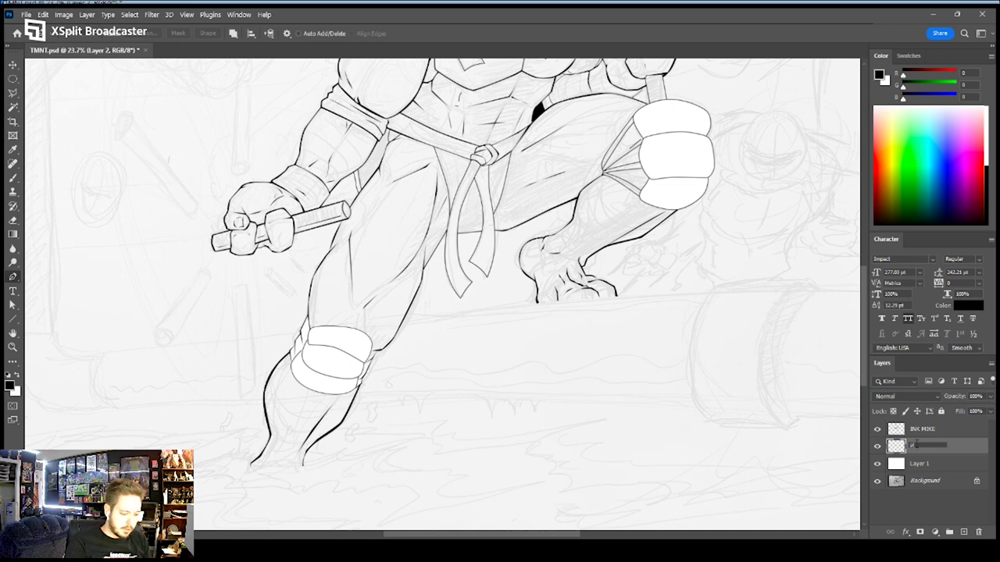
key("Return")
left_click_drag(645, 347, 587, 304)
Set the opacity of Layer 1 to 75% so the pencil sketch shows more clearly
left_click(929, 466)
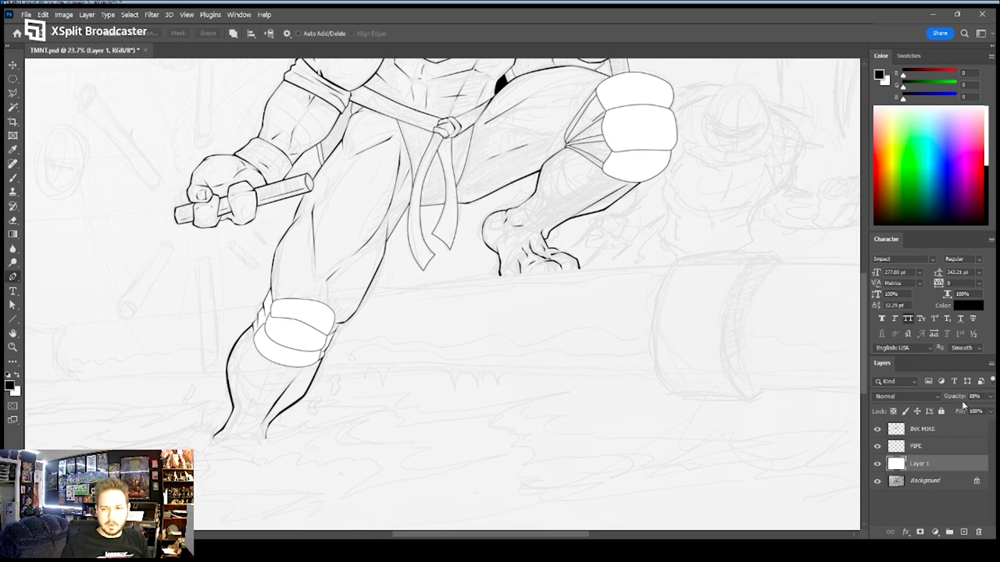
type("75")
key("Return")
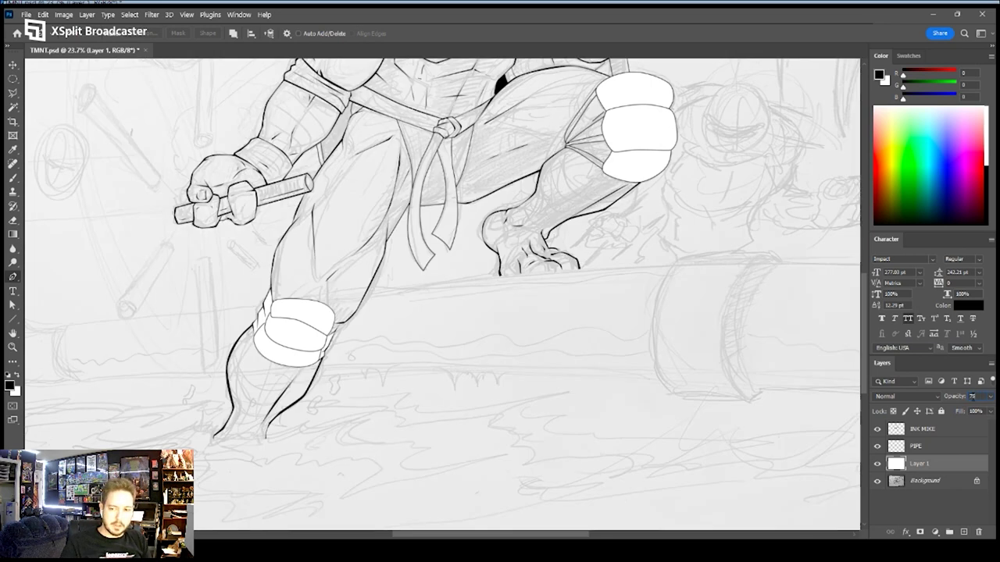
On the PIPE layer, start a Pen path for the sewer pipe's upper edge just beyond the right page edge
left_click(928, 449)
key("s")
left_click_drag(474, 291, 522, 306)
key("p")
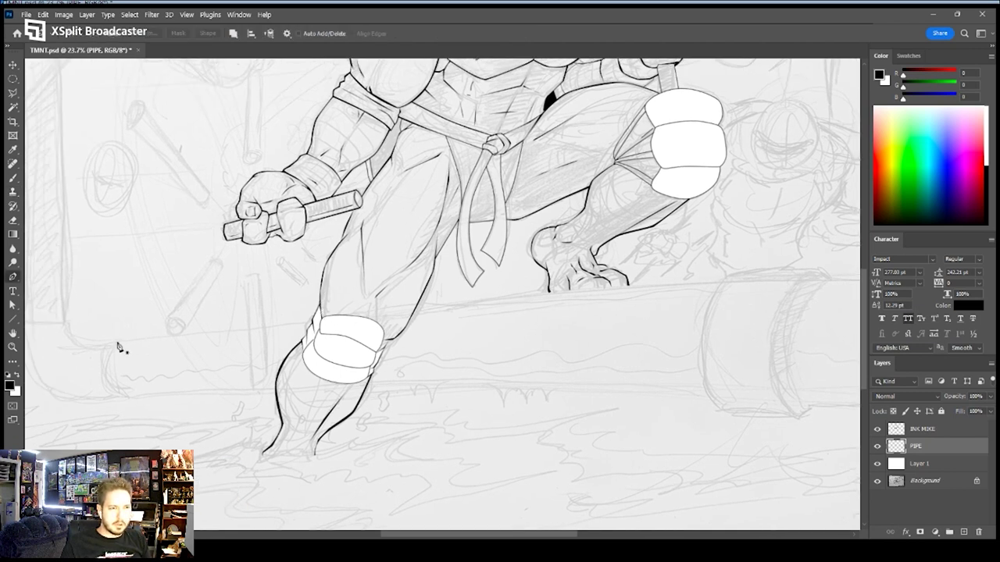
scroll(379, 257, "right", 10)
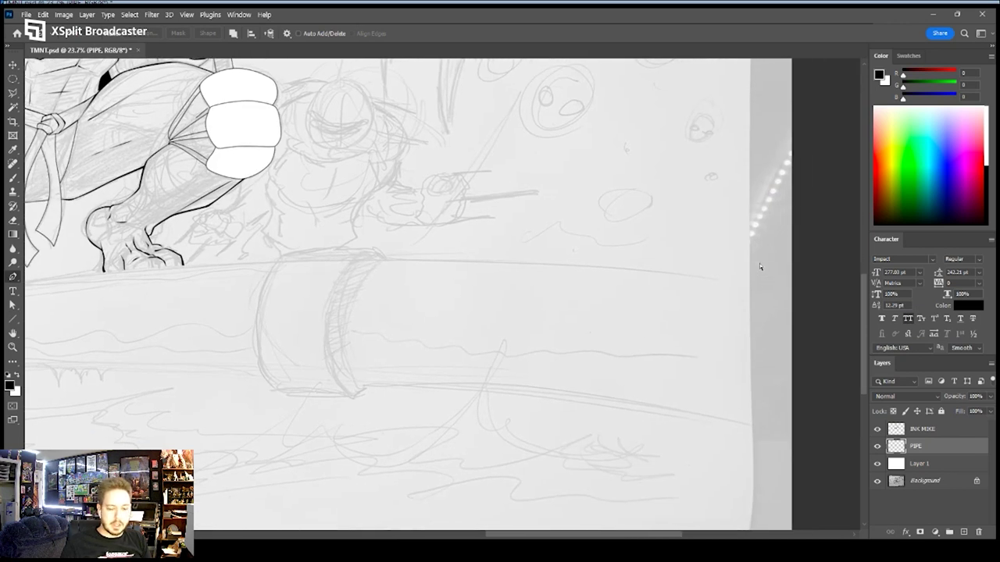
key("ctrl+minus")
mouse_move(431, 272)
left_mouse_down()
mouse_move(539, 294)
mouse_move(484, 291)
left_mouse_up()
key("z")
key("p")
key("ctrl+z")
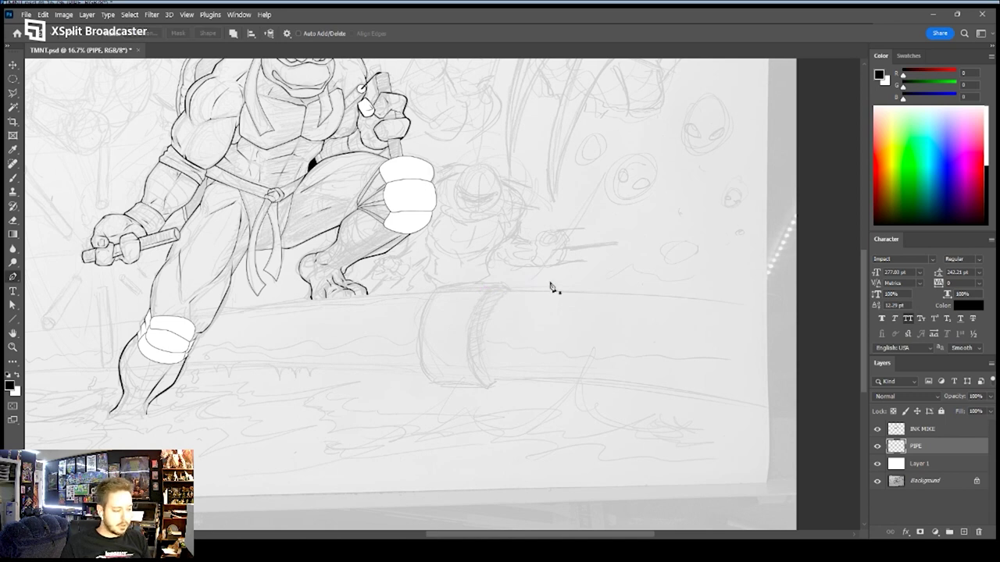
key("z")
key("ctrl+0")
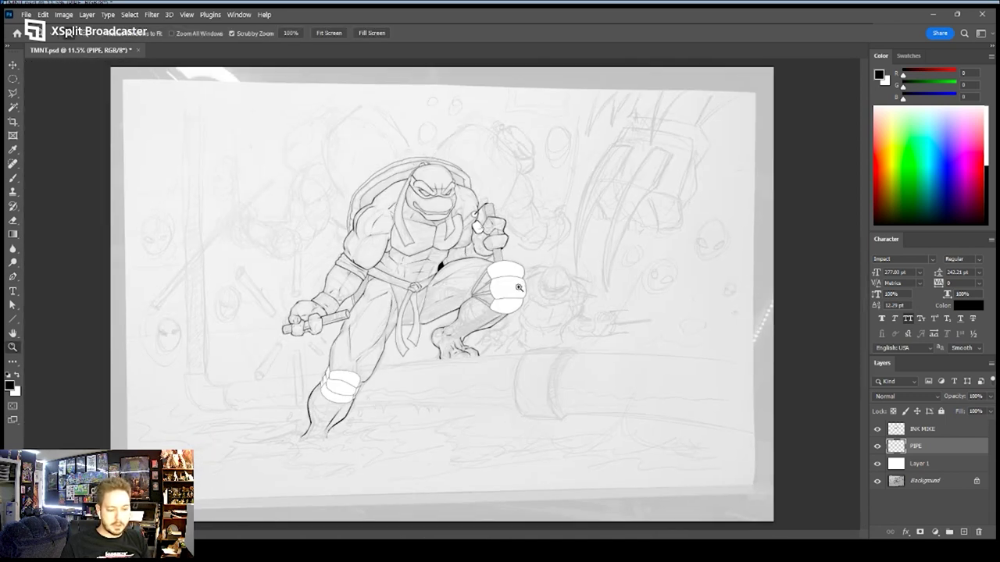
key("p")
left_click(793, 348)
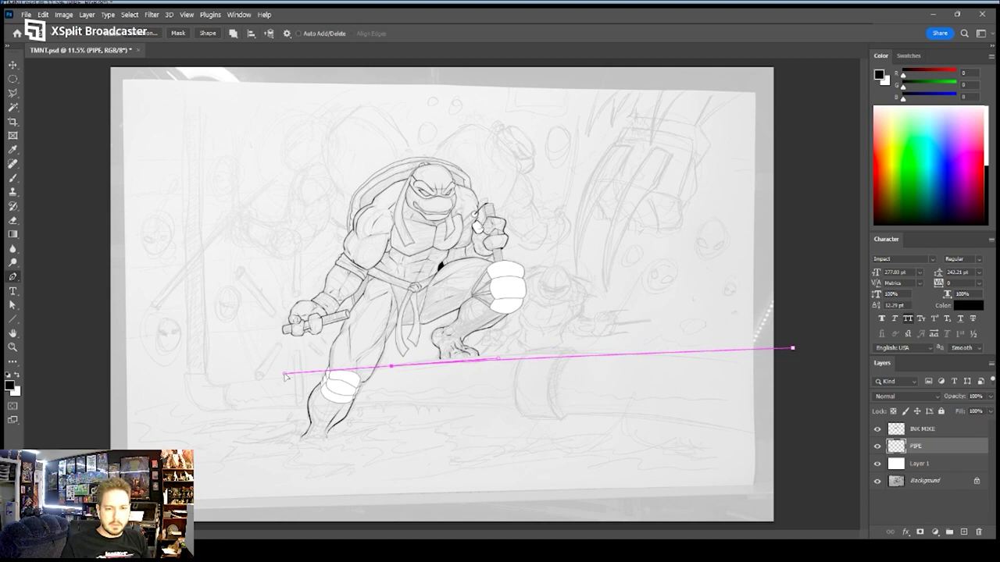
left_click_drag(210, 384, 197, 382)
key("ctrl+z")
key("ctrl+z")
left_click(227, 384)
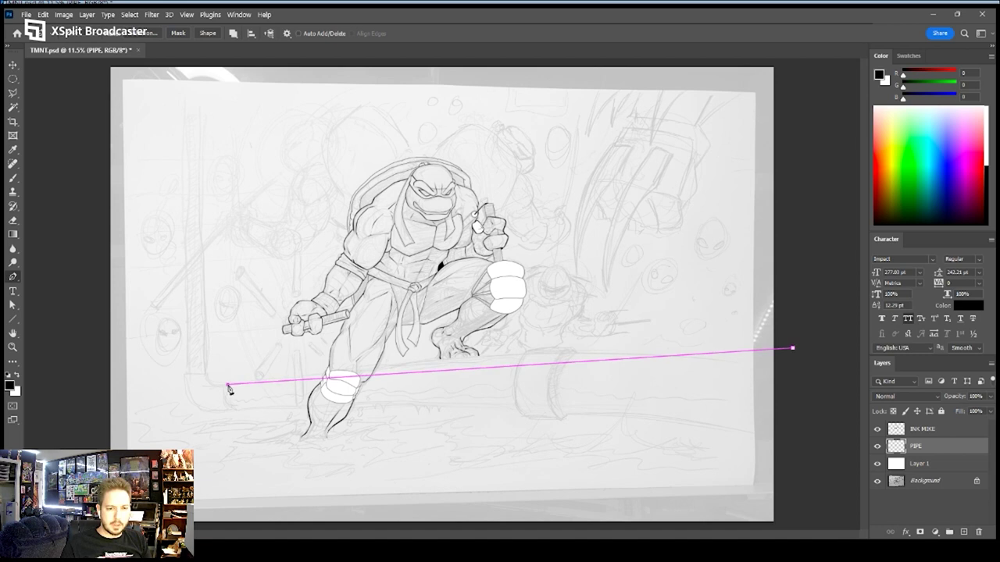
key("ctrl+z")
Trace the pipe's upper edge to the left bend, curve it upward, and run it past the page's top edge across the pipe's width
left_click_drag(231, 388, 210, 385)
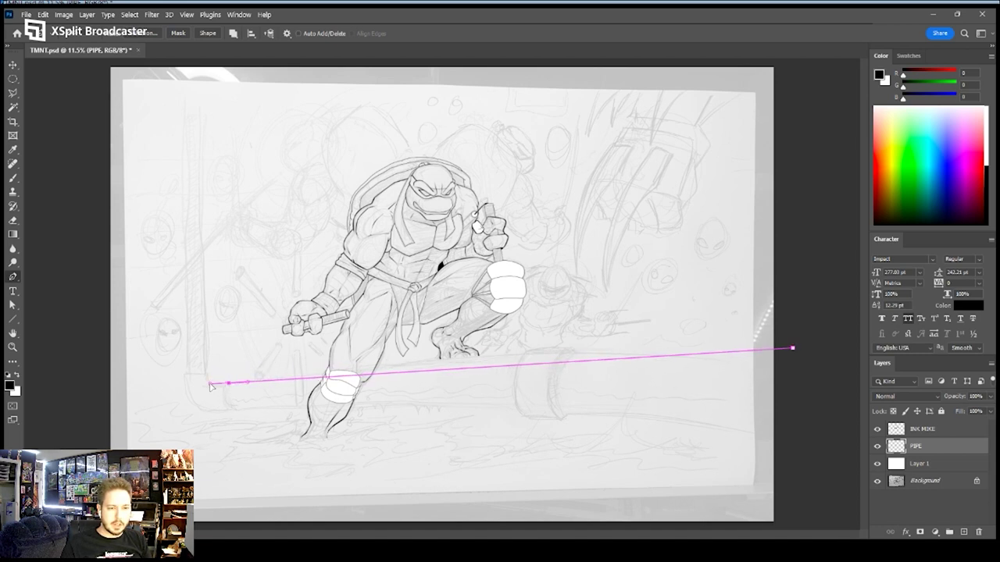
left_click(204, 334)
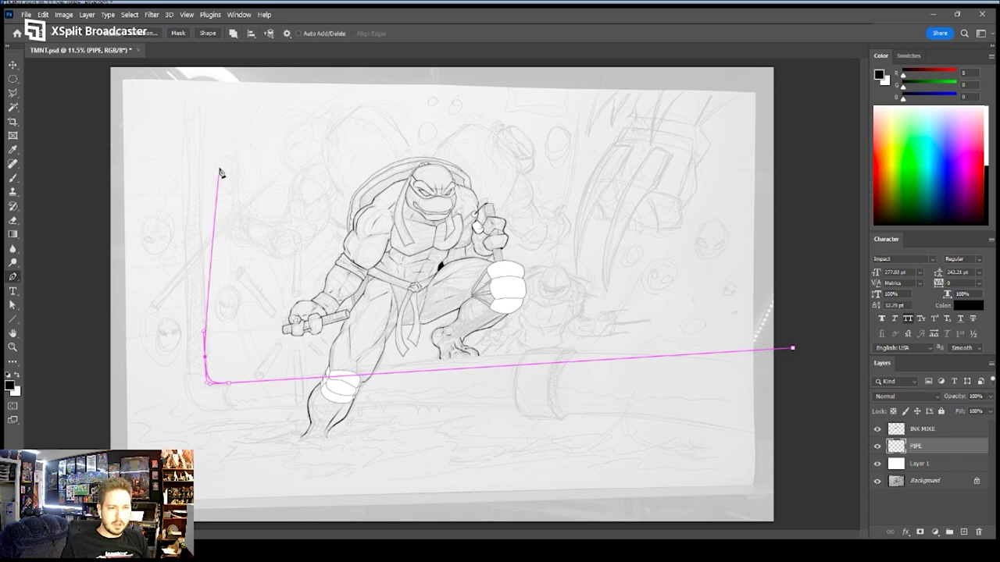
left_click(200, 62)
left_click(183, 63)
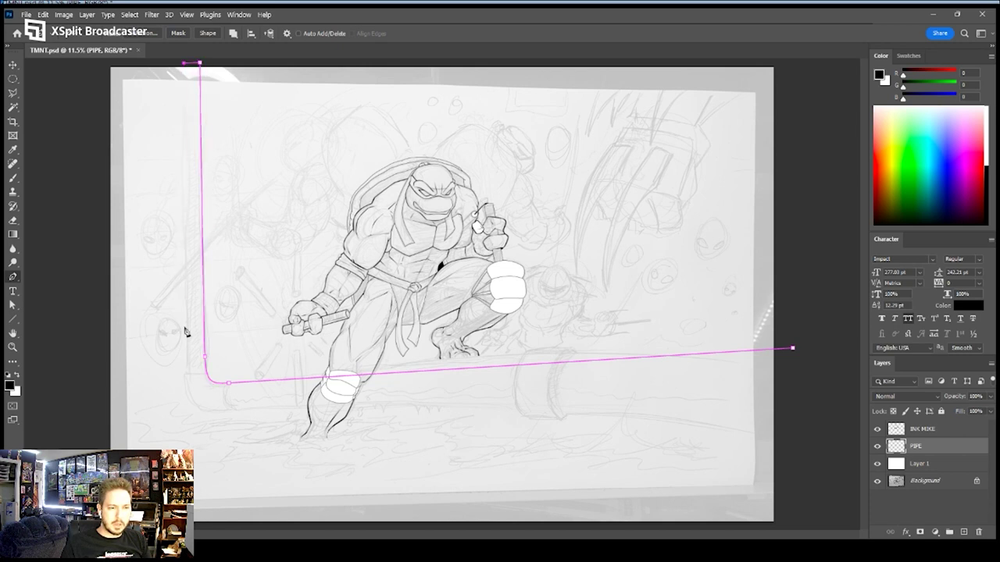
Trace the pipe's outer edge down, around the lower-left bend and back past the right page edge, closing the path
left_click(188, 361)
left_click_drag(227, 408, 263, 412)
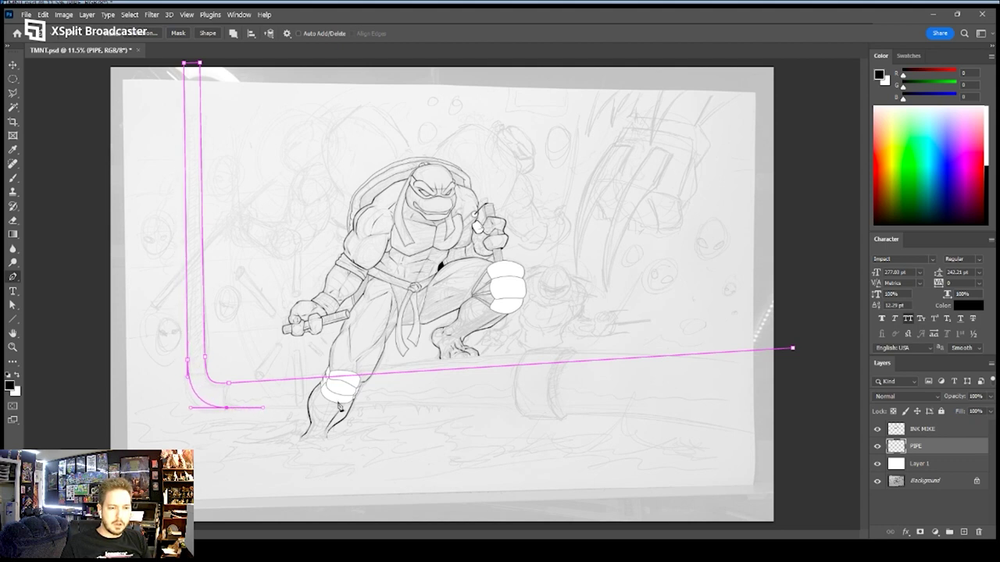
left_click(794, 402)
left_click(794, 351)
Raise the pipe path's right end points and adjust the upper edge's curve handle so the horizontal pipe slopes upward and widens rightward
key("a")
left_click_drag(795, 404, 793, 380)
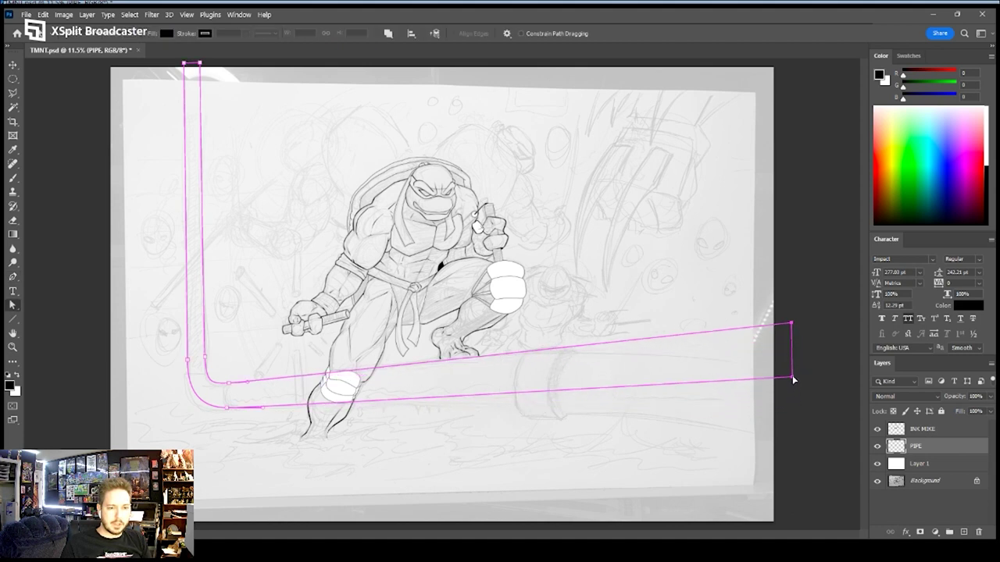
left_click(778, 407)
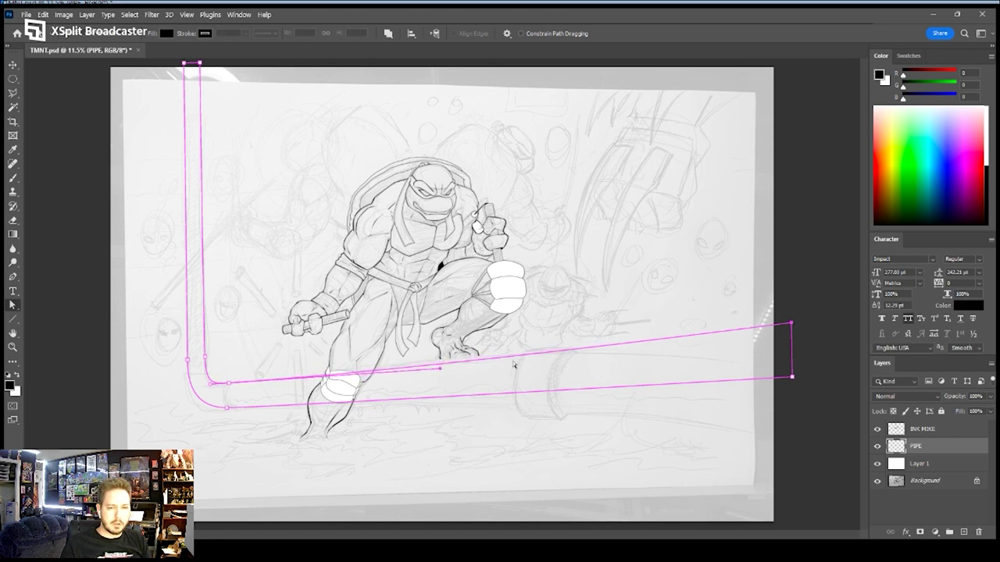
left_click_drag(792, 324, 793, 318)
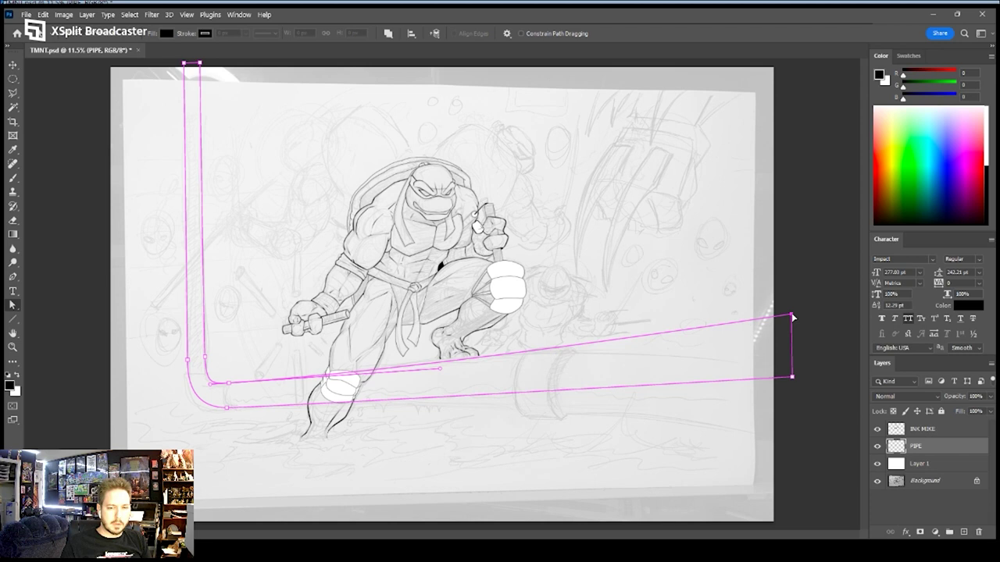
left_click_drag(440, 367, 393, 373)
left_click(800, 347)
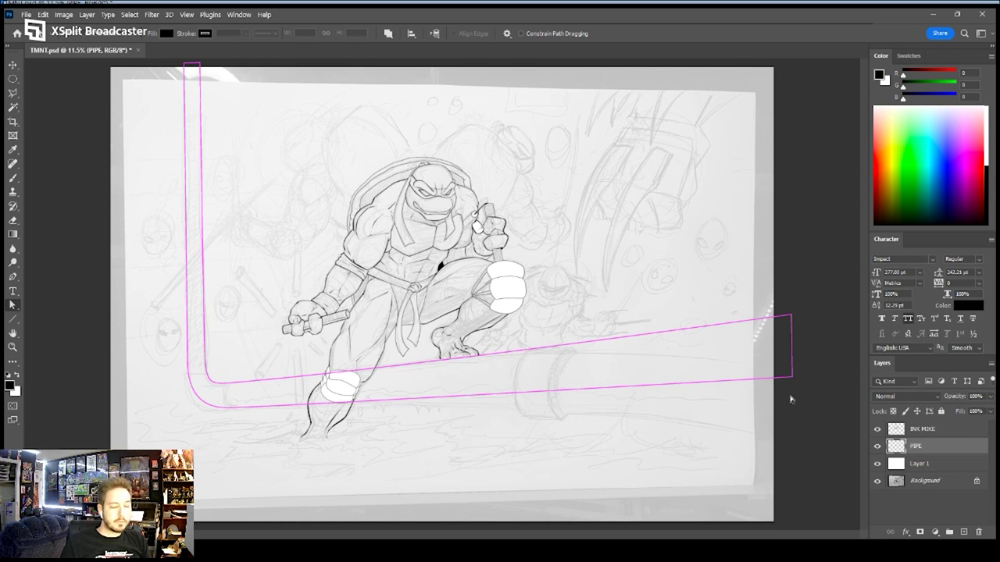
Stroke the closed pipe path with a thin black line on the PIPE layer and dismiss the path outline
key("p")
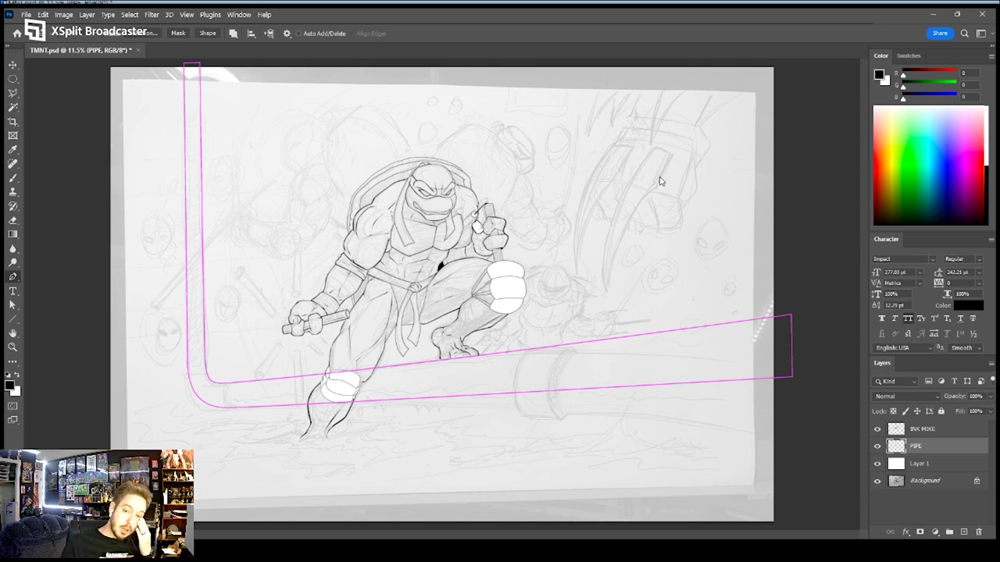
key("i")
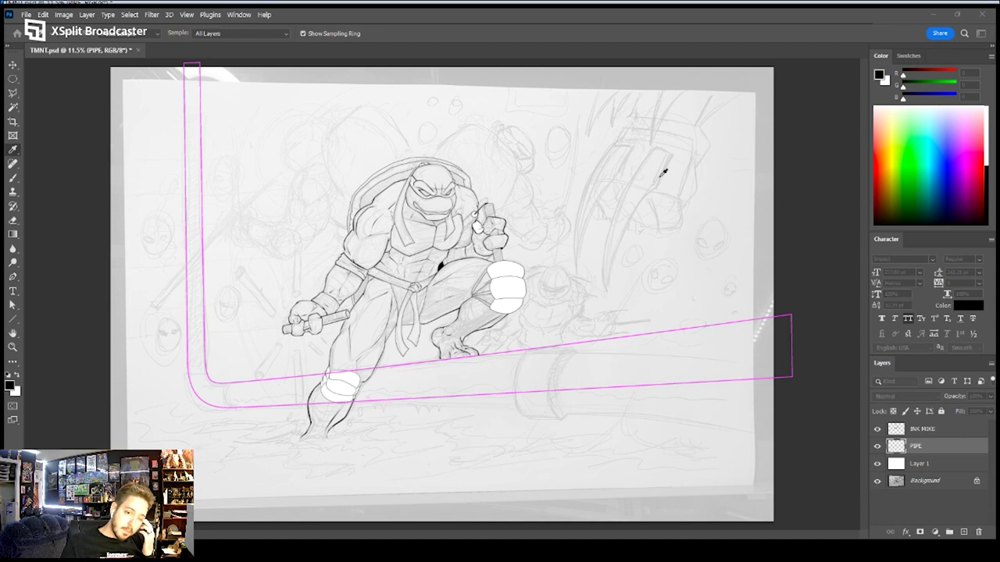
key("p")
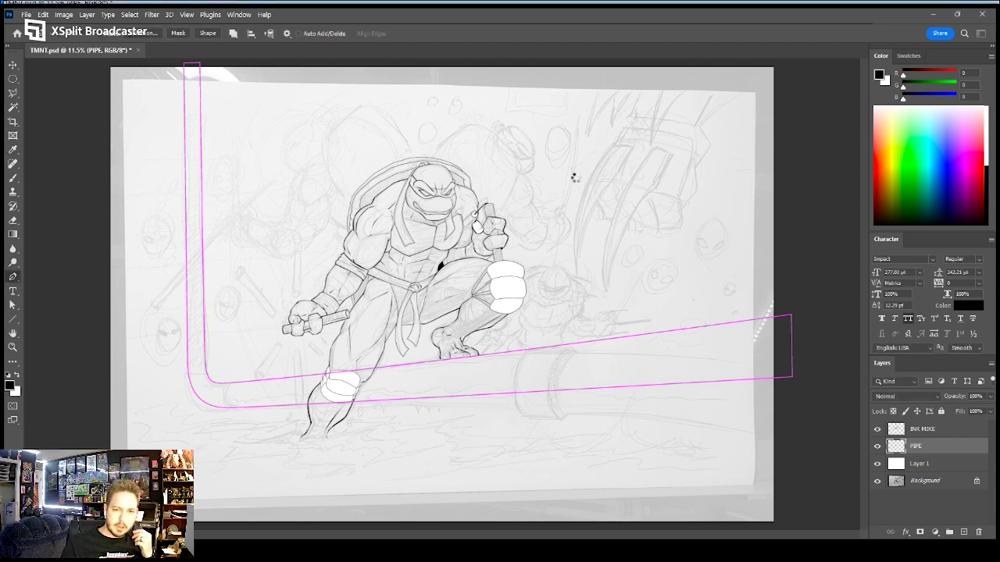
key("Return")
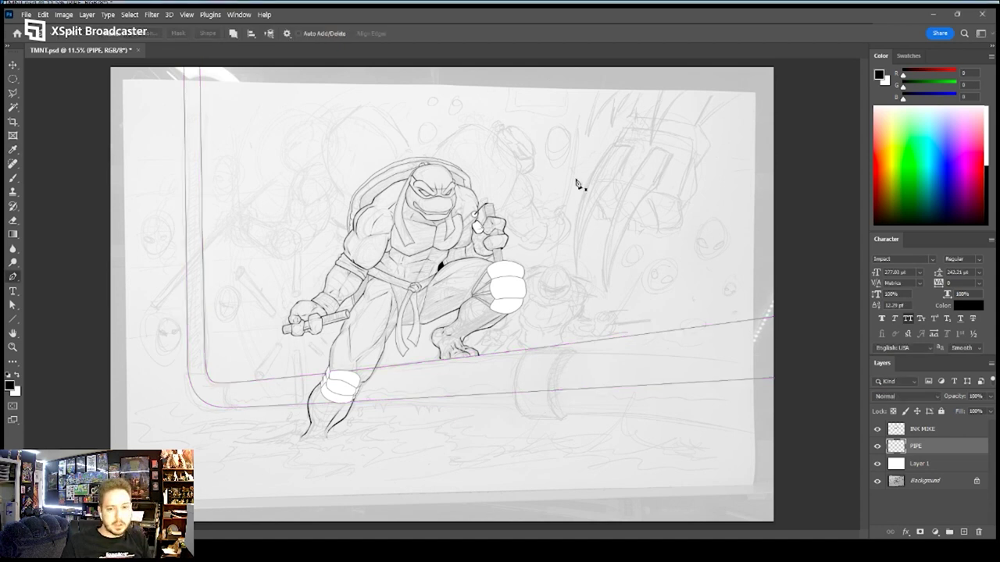
Erase the pipe's edge lines where they cross the turtle's front leg around the knee pad on the PIPE layer
key("z")
key("p")
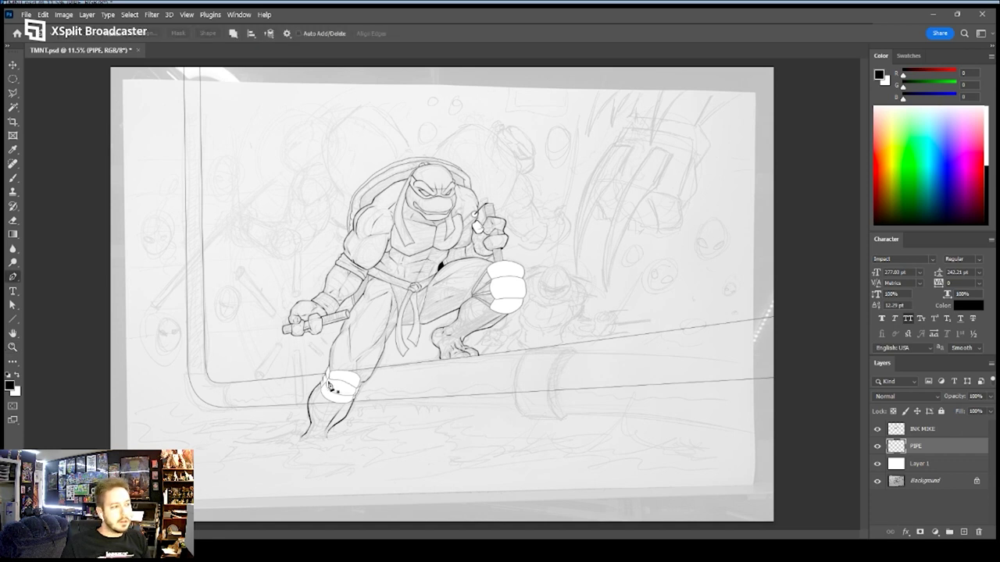
left_click_drag(328, 381, 384, 313)
key("ctrl+z")
key("z")
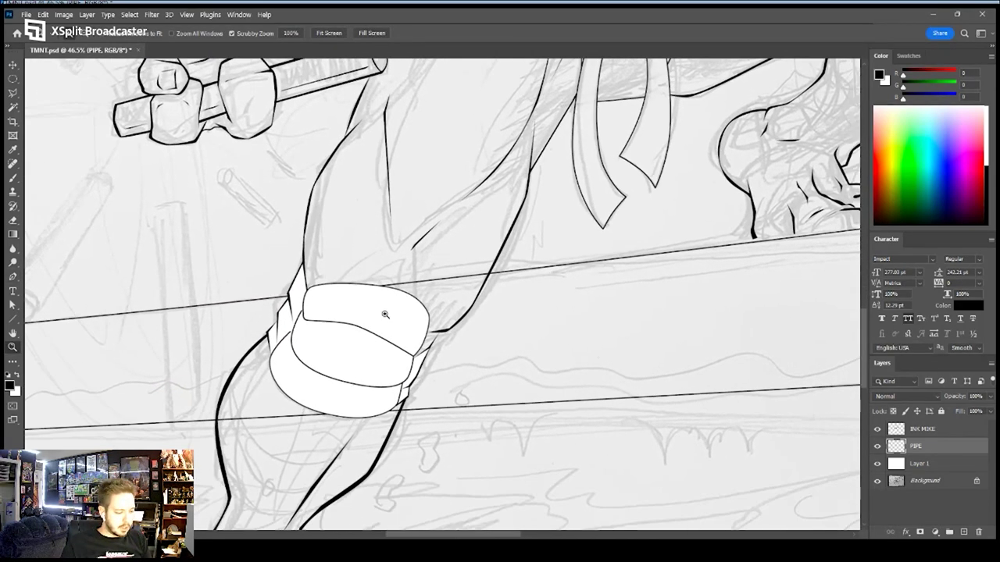
key("e")
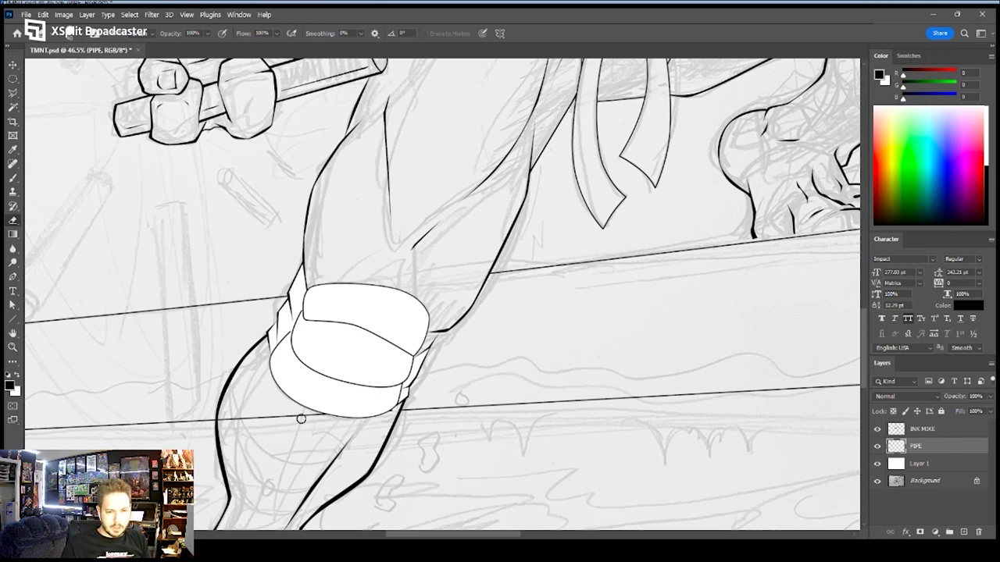
left_click(223, 421, "shift")
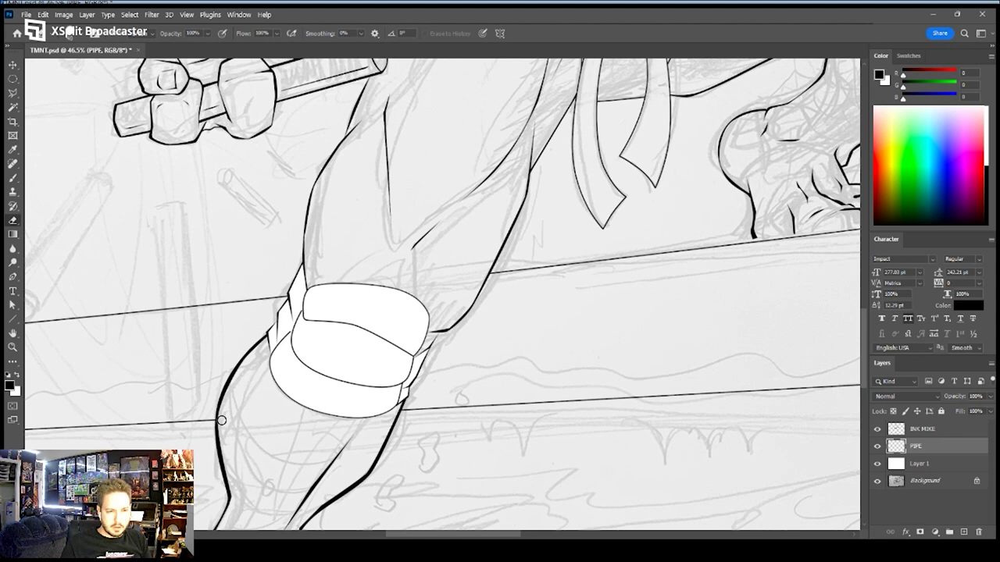
Extend the bent leg's heel line down to the pipe's upper edge with a small closed path filled in black
key("z")
left_click_drag(351, 383, 292, 385)
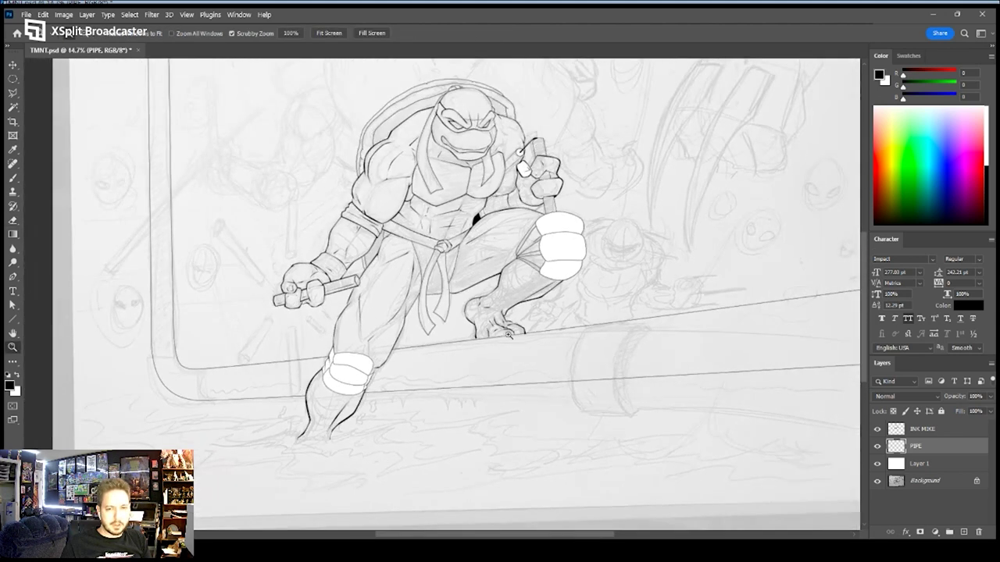
left_click_drag(485, 337, 556, 336)
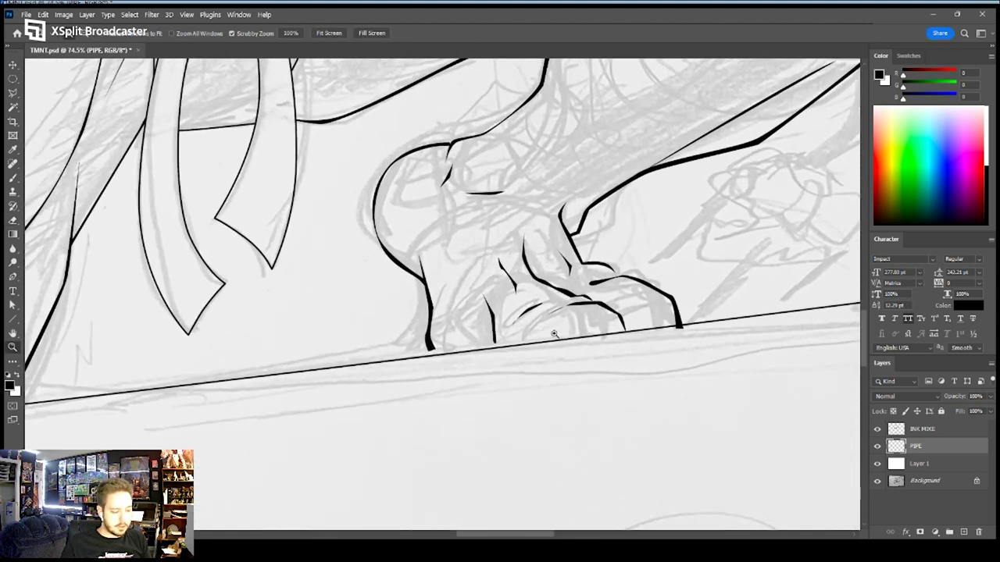
key("b")
key("p")
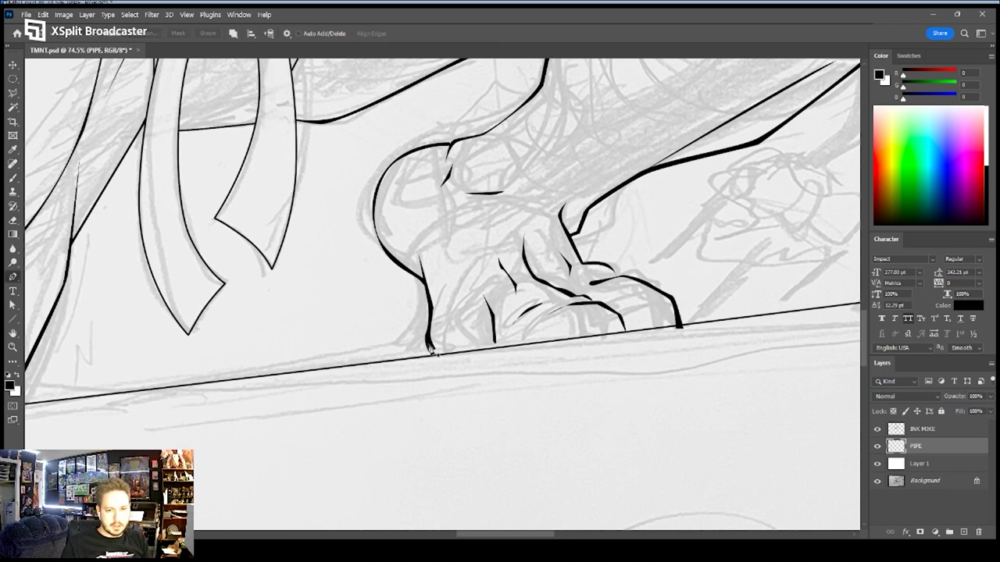
left_click(429, 342)
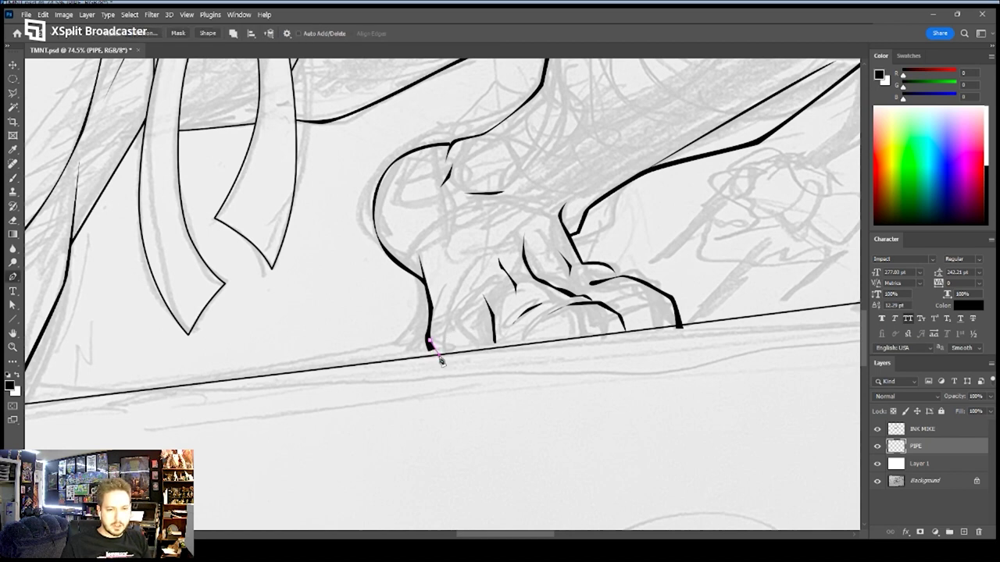
left_click(436, 355)
left_click(427, 348)
left_click(430, 341)
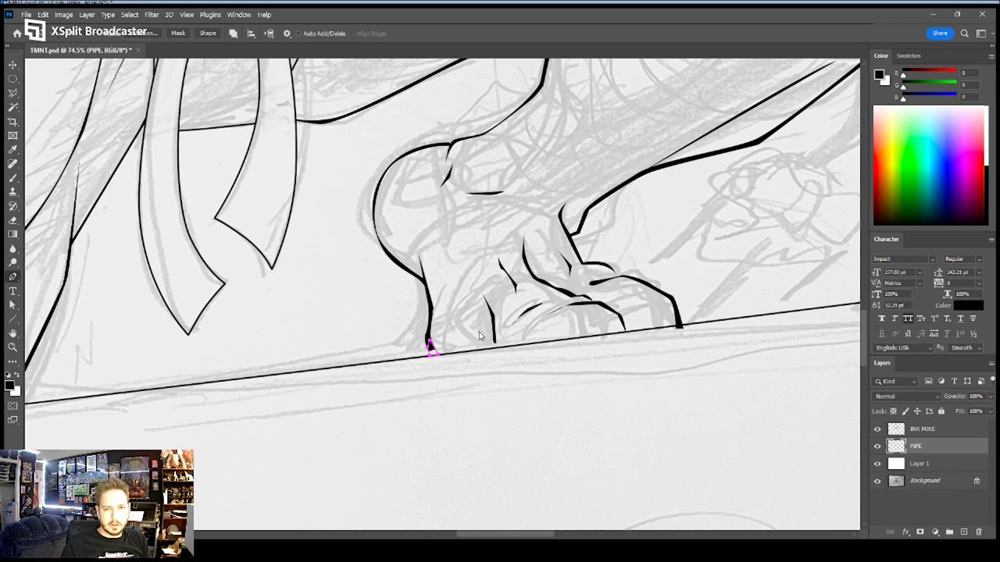
left_click(487, 179, "ctrl")
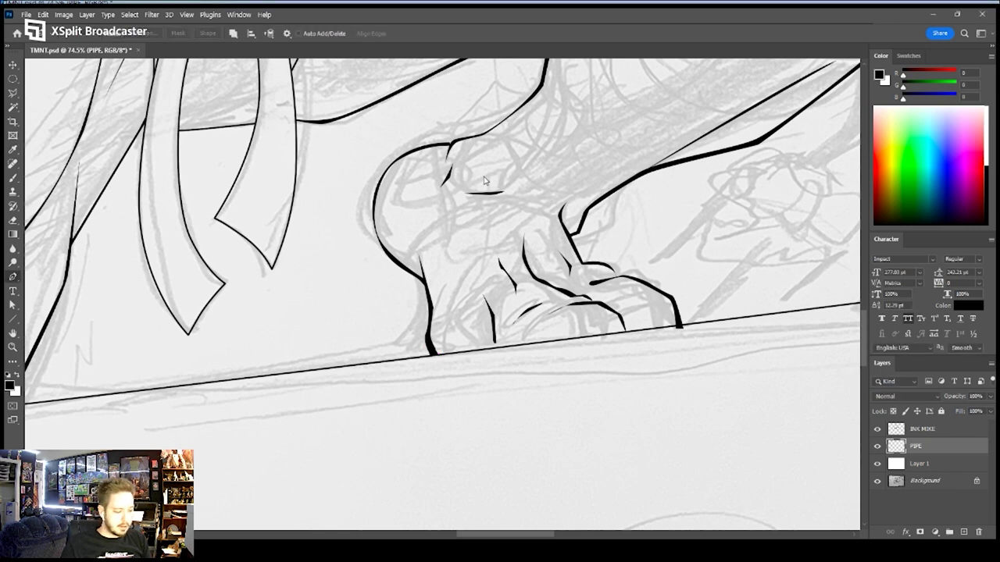
Erase the tip of the foremost toe's outline where it overshoots the pipe's upper edge on the INK MIKE layer
key("e")
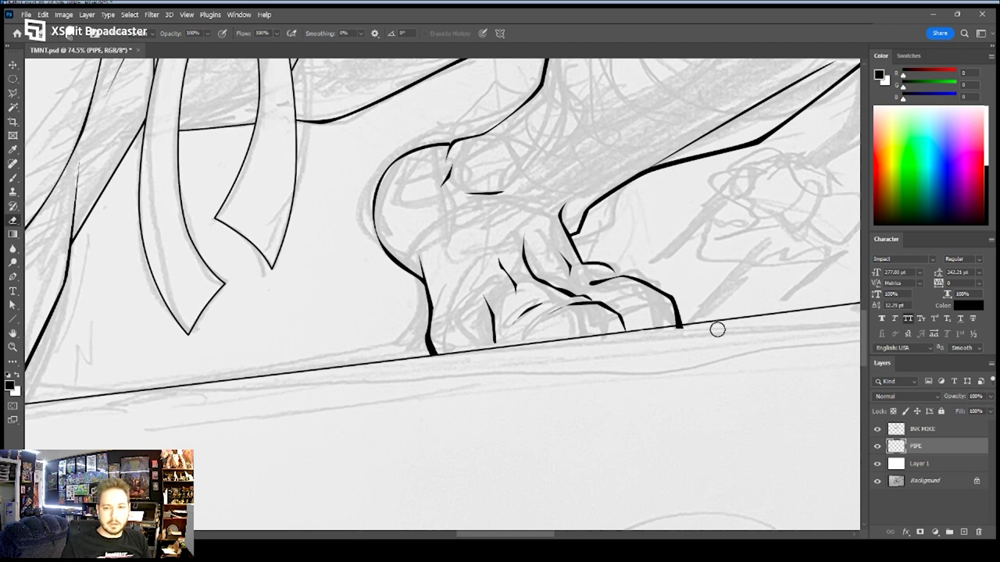
left_click(922, 429)
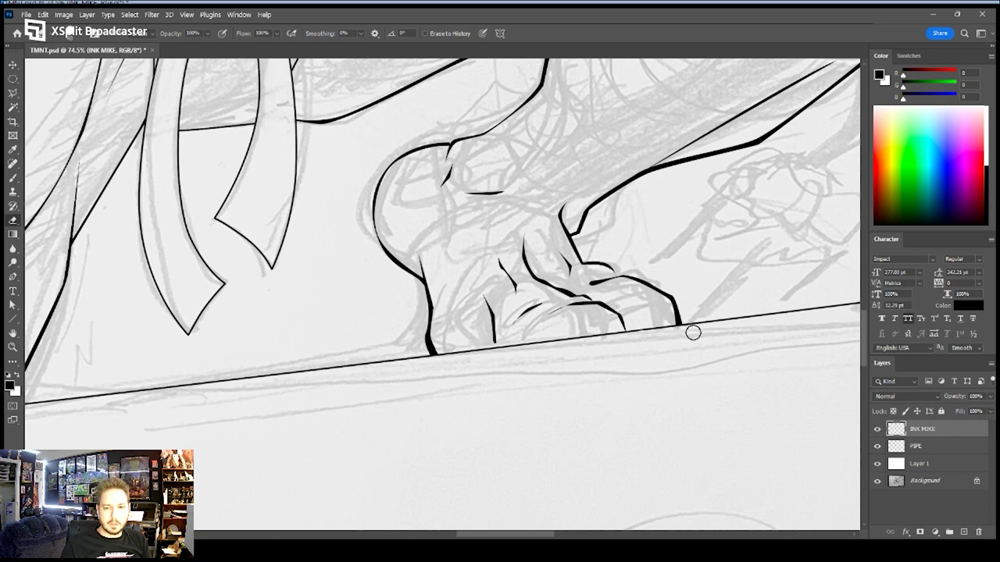
key("z")
key("ctrl+0")
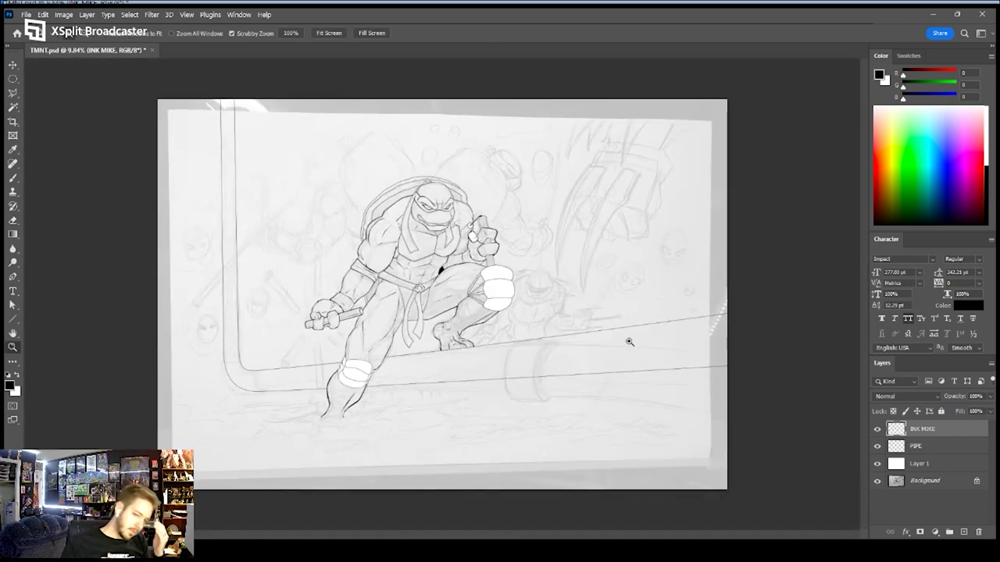
On the PIPE layer, draw a curved path across the pipe between its upper and lower edges for the collar's right rim
left_click_drag(536, 352, 590, 345)
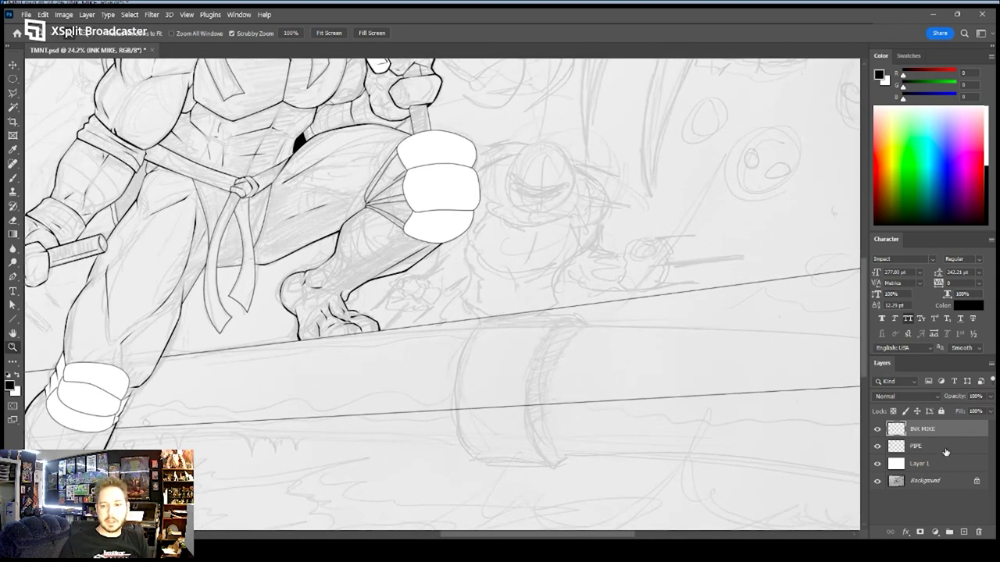
left_click(946, 449)
key("p")
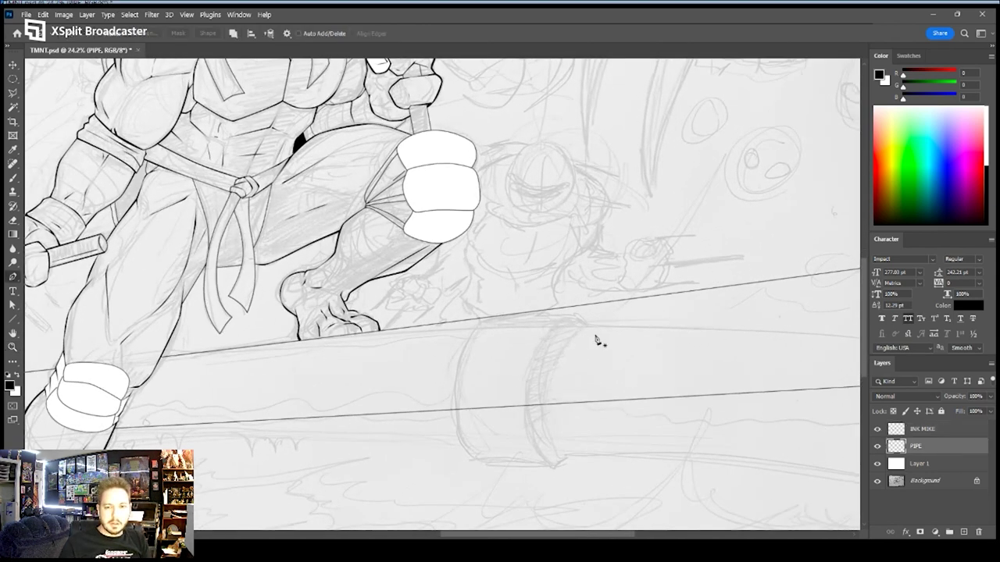
scroll(559, 317, "up", 2)
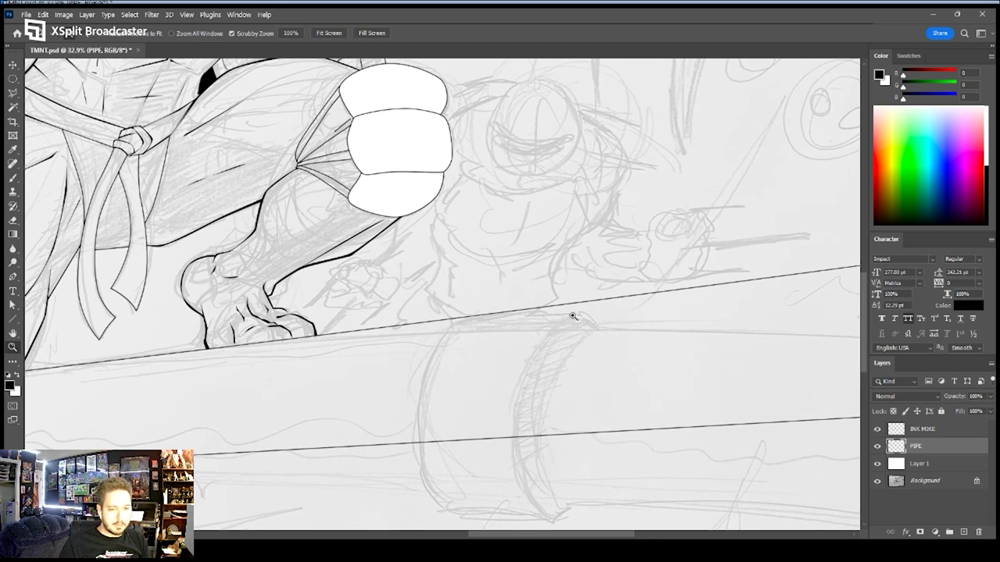
left_click(558, 307)
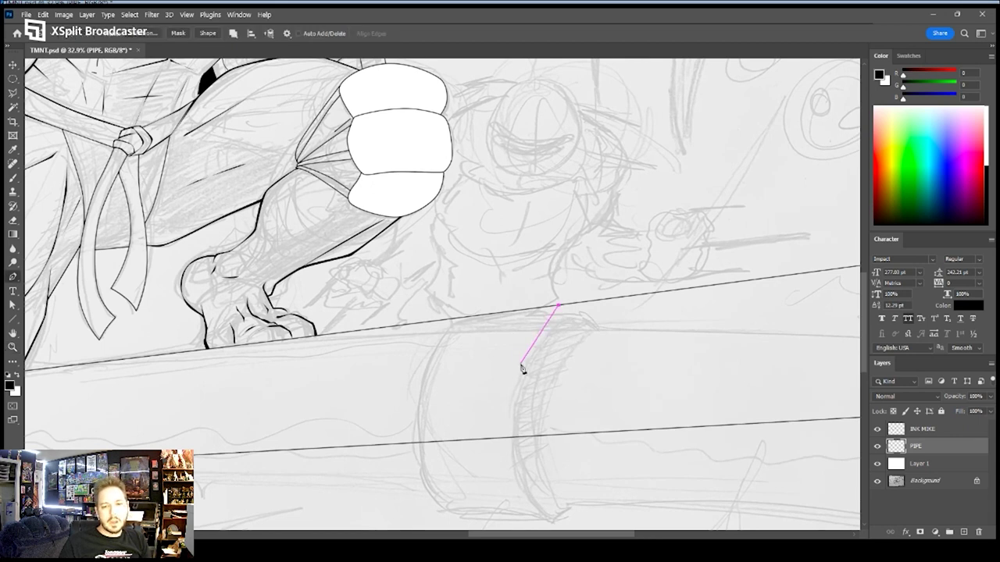
left_click_drag(522, 372, 520, 405)
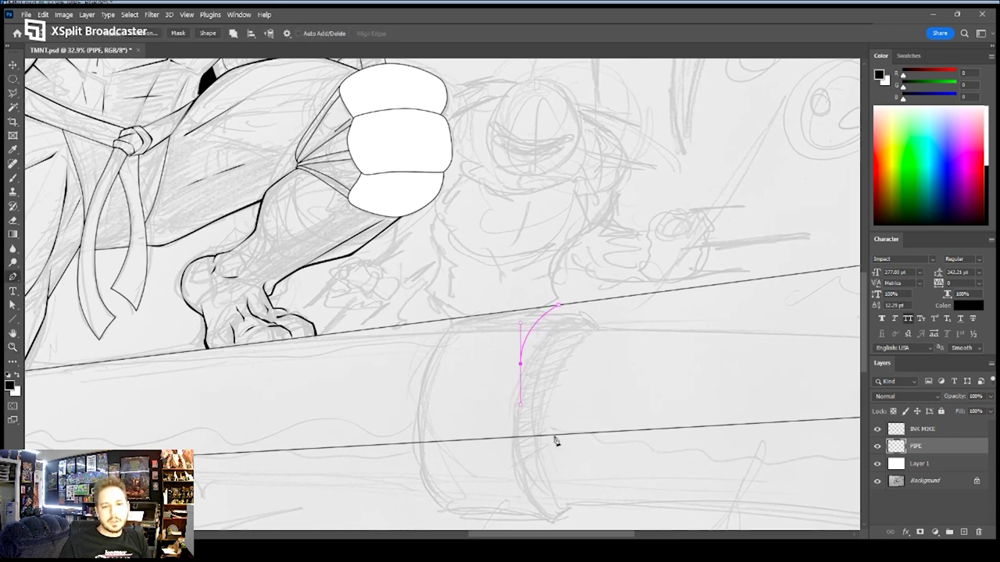
key("s")
Reshape the right rim's path by moving its middle anchor and lengthening both handles into a rounder curve
key("a")
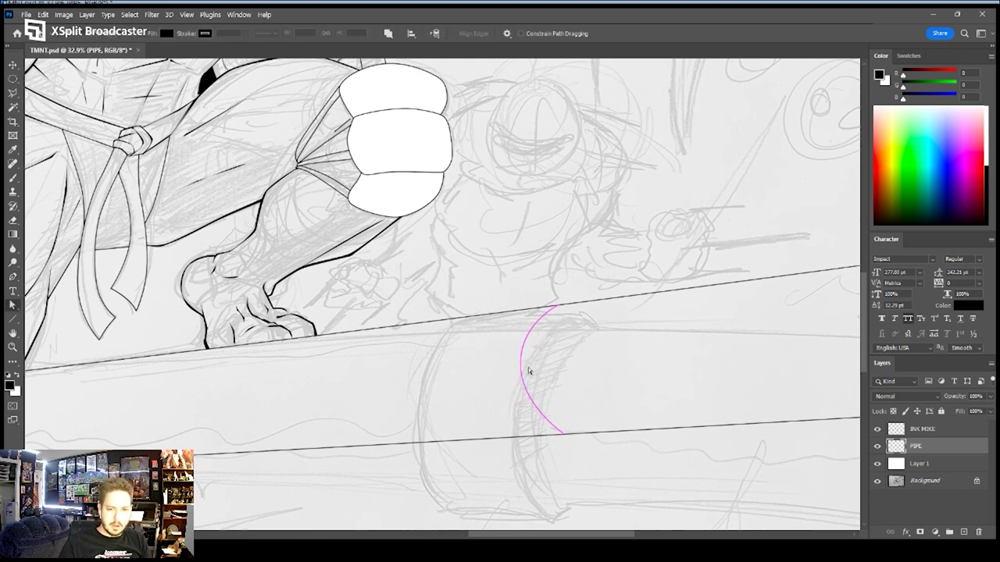
left_click(522, 367)
left_click_drag(520, 322, 518, 315)
left_click_drag(519, 406, 522, 434)
left_click_drag(521, 364, 505, 367)
left_click_drag(509, 432, 511, 435)
left_click_drag(502, 317, 502, 314)
left_click_drag(507, 365, 507, 375)
left_click_drag(513, 445, 510, 438)
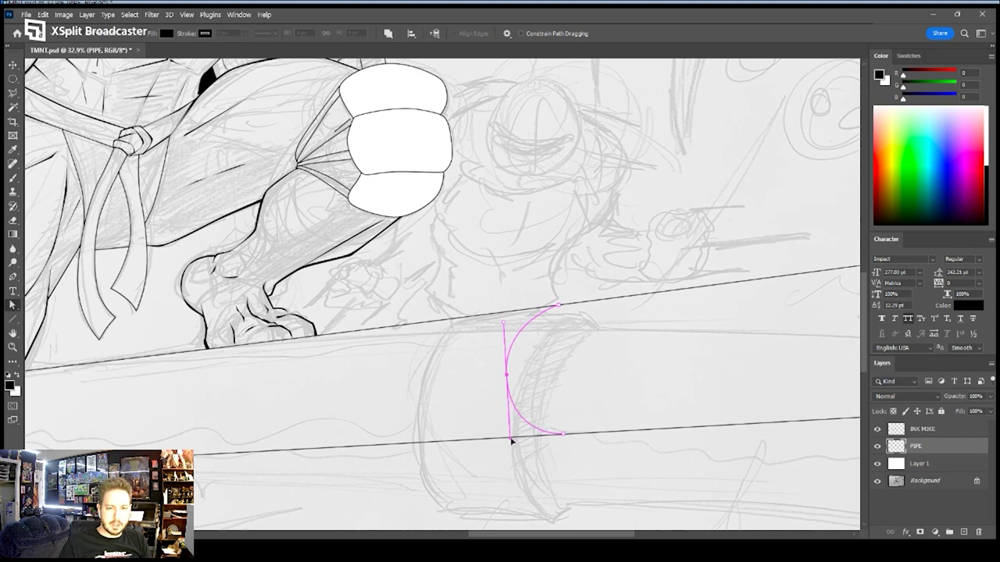
left_click_drag(503, 322, 504, 314)
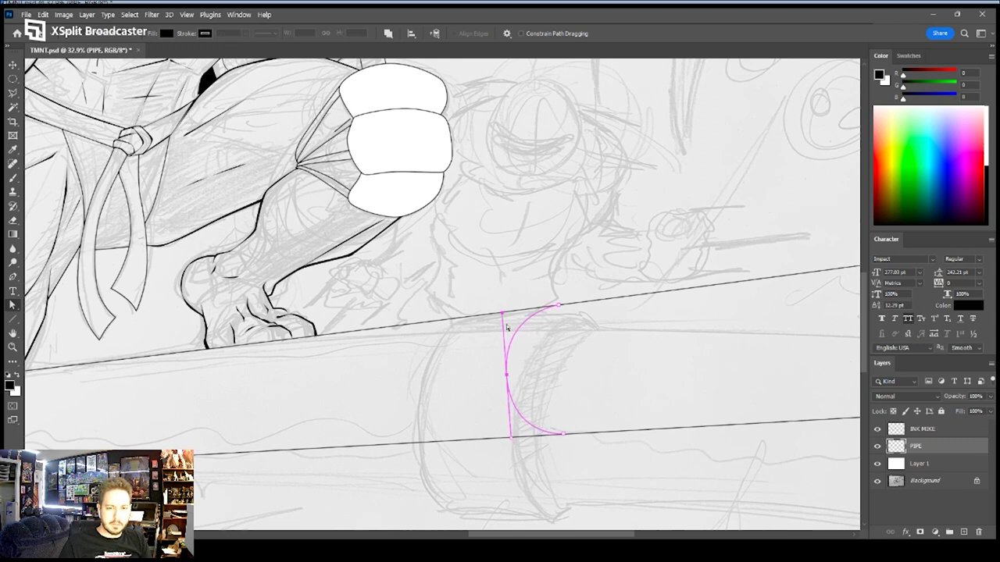
left_click_drag(507, 375, 516, 377)
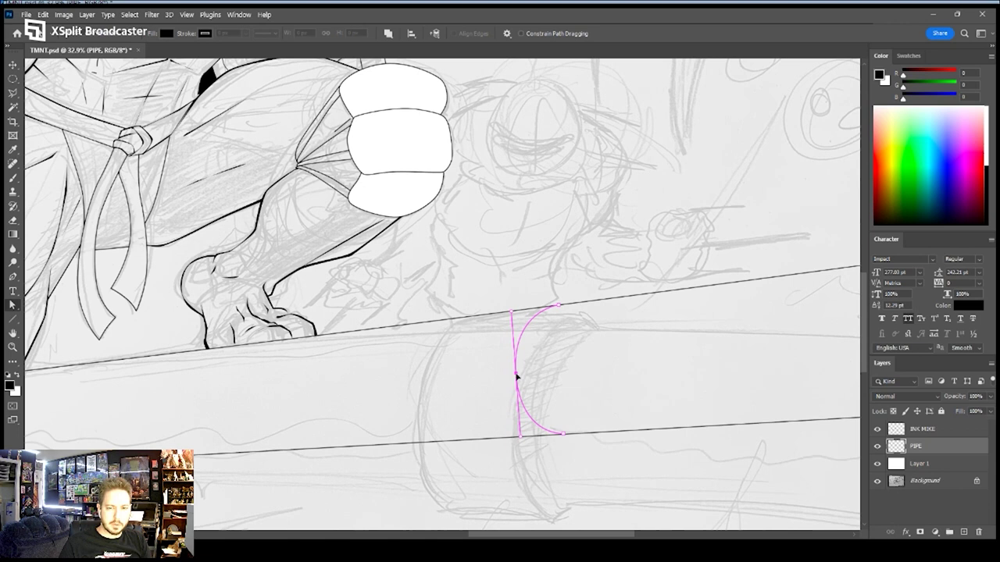
left_click(636, 369)
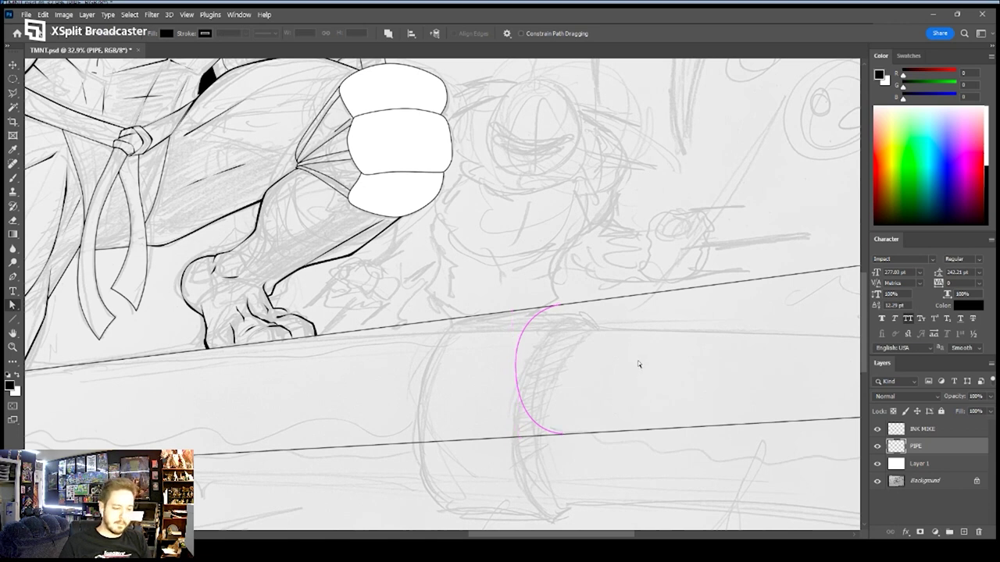
Stroke the collar's right rim path with a thin black line on the PIPE layer and dismiss the path outline
key("p")
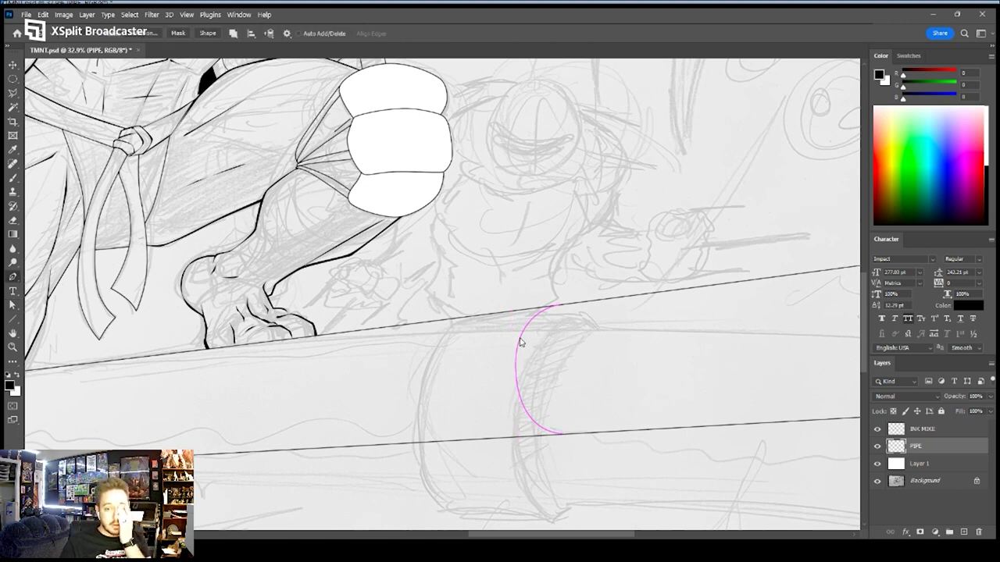
key("i")
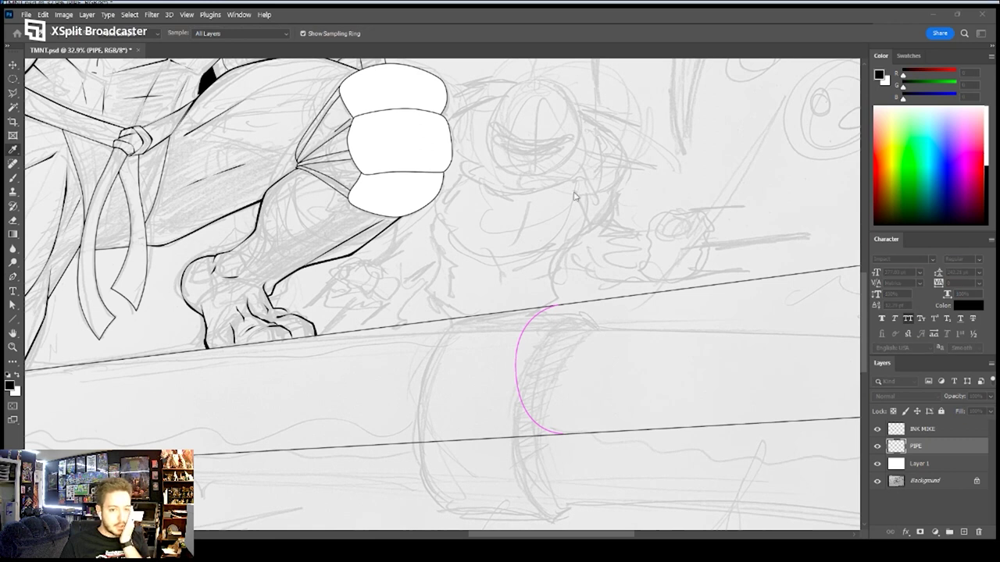
key("p")
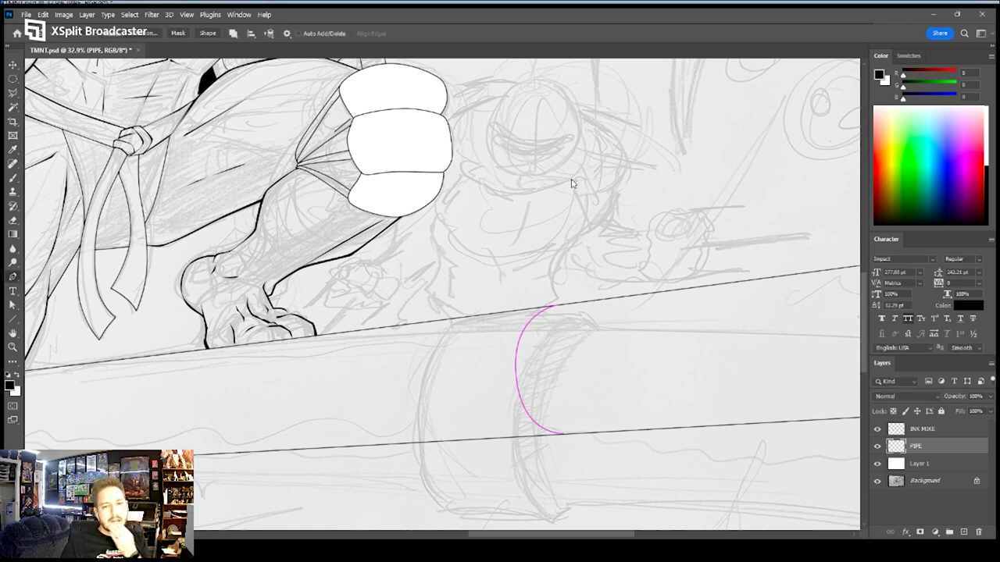
key("Return")
Draw a second curved path across the pipe from upper to lower edge for the collar's left rim
scroll(593, 347, "left", 2)
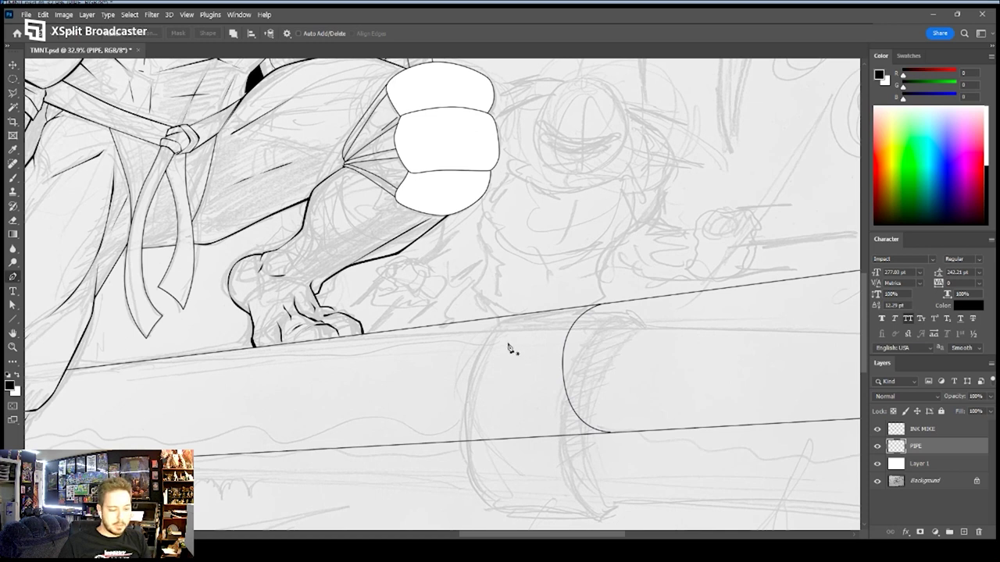
left_click(498, 319)
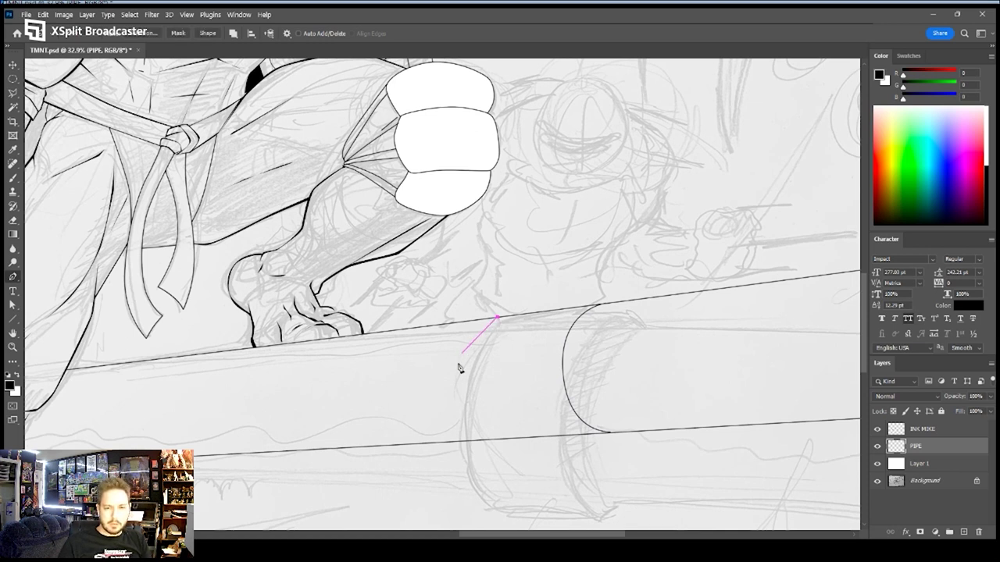
left_click_drag(460, 372, 460, 407)
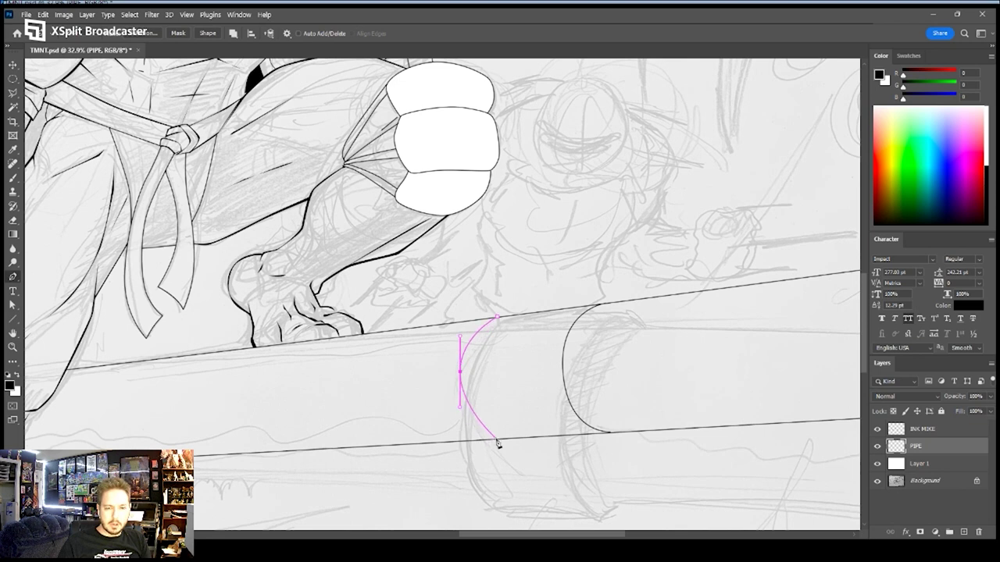
left_click(497, 440)
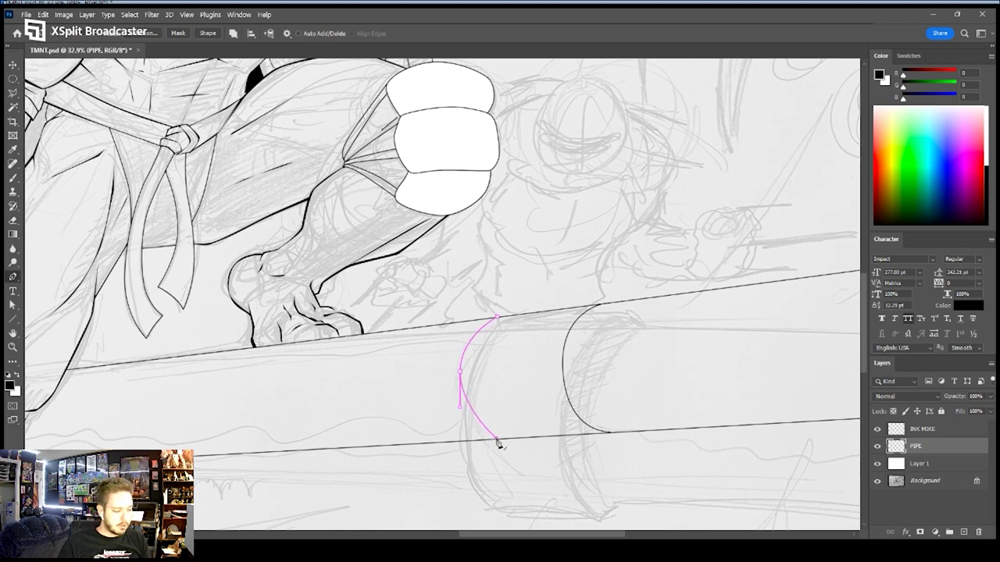
Round out the left rim's path by lowering its middle anchor, lengthening its handles and shifting the lower end point along the pipe's edge
key("a")
left_click(461, 375)
left_click_drag(460, 370, 456, 337)
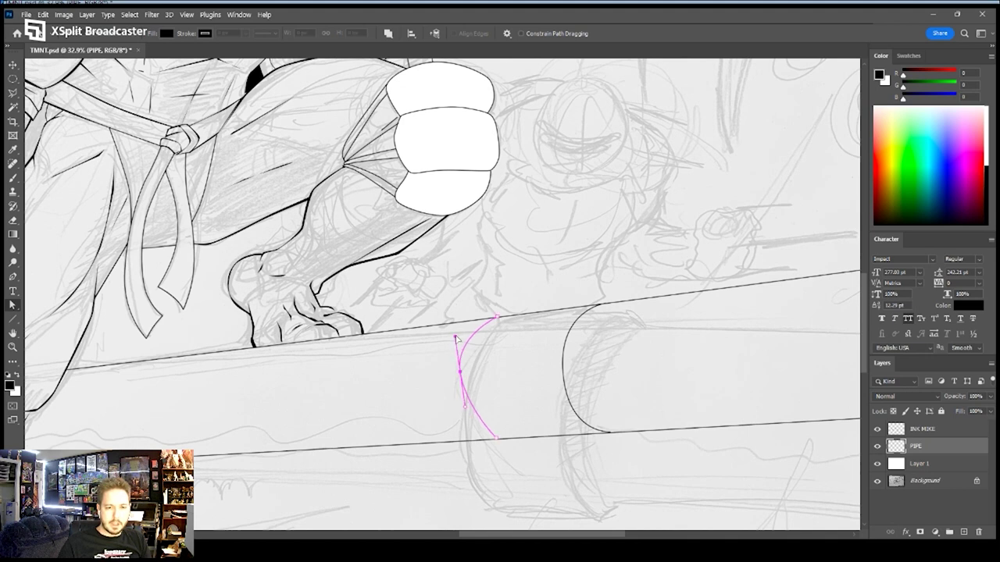
left_click_drag(462, 408, 464, 440)
left_click_drag(460, 337, 460, 324)
left_click_drag(461, 372, 461, 384)
left_click_drag(459, 339, 457, 322)
left_click_drag(466, 452, 504, 441)
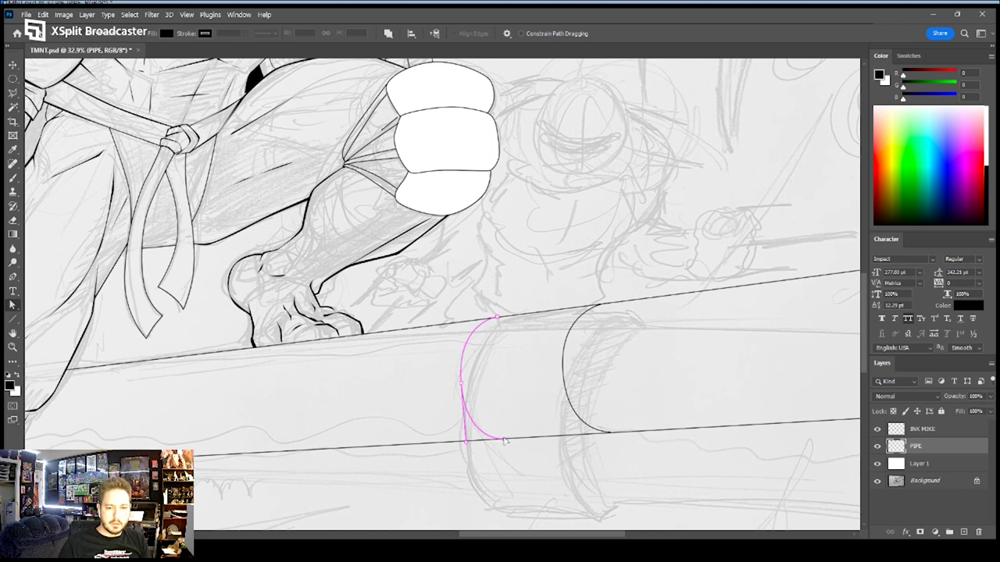
left_click(463, 367)
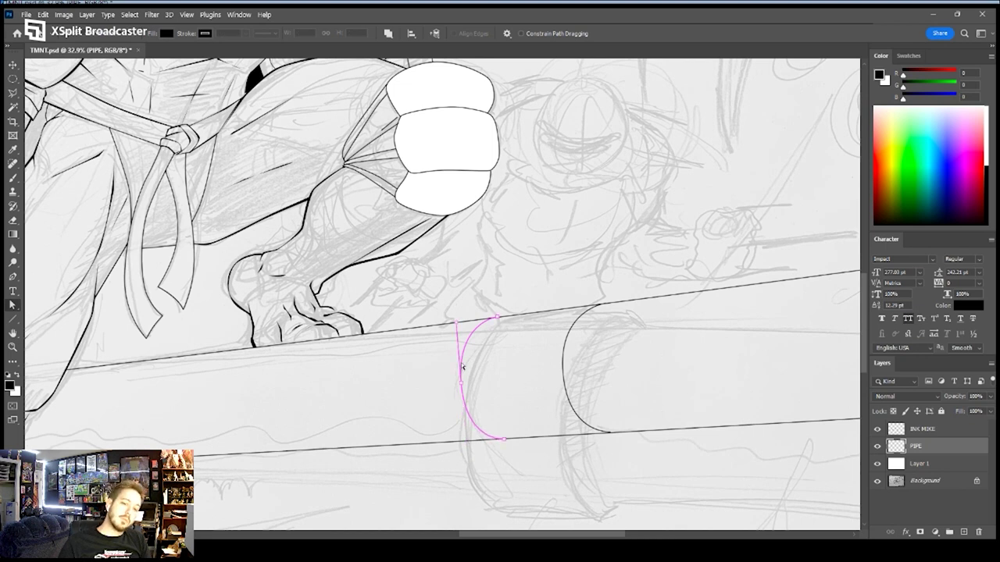
left_click_drag(457, 322, 458, 325)
left_click(513, 370)
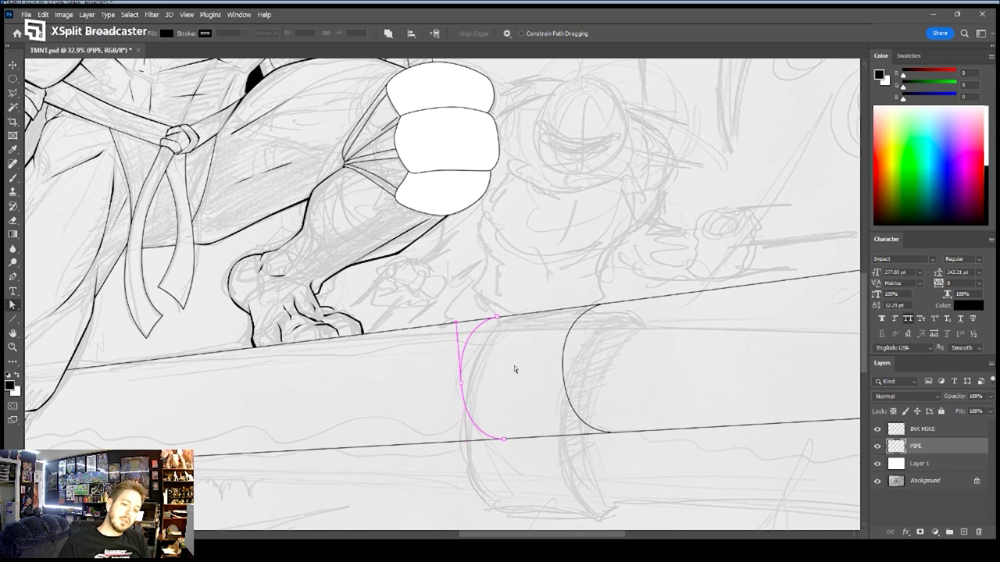
key("p")
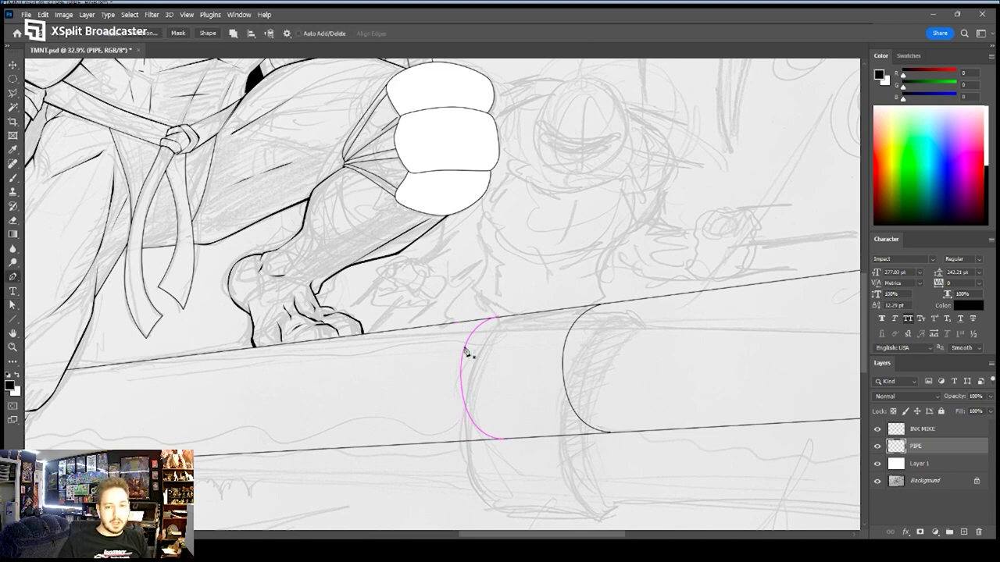
Stroke the collar's left rim path with a thin black line on the PIPE layer and dismiss the path outline
left_click(520, 181, "ctrl")
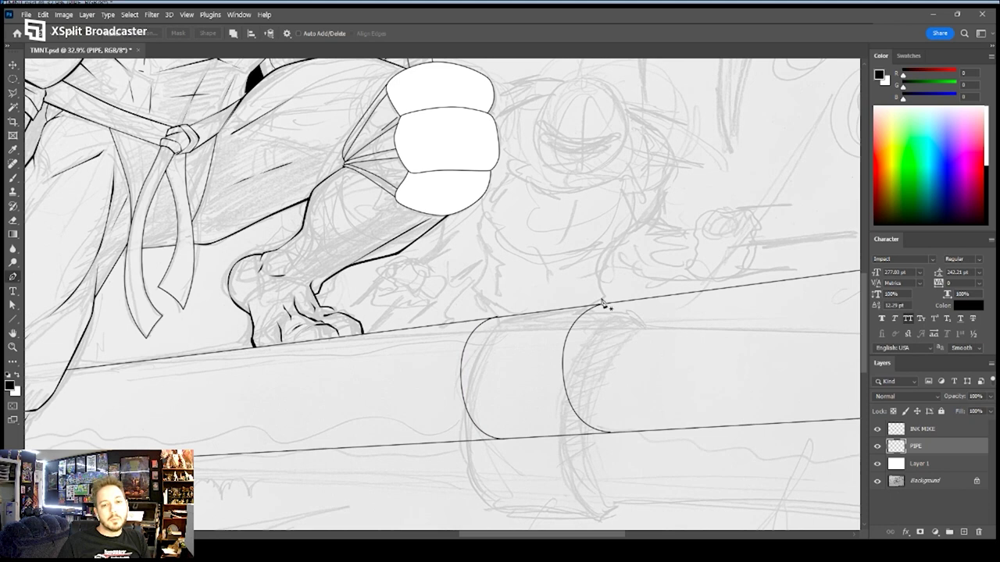
Draw a curved three-anchor path across the horizontal pipe just past the elbow, from its upper to its lower edge
key("z")
left_click(529, 313, "alt")
left_click(529, 314, "alt")
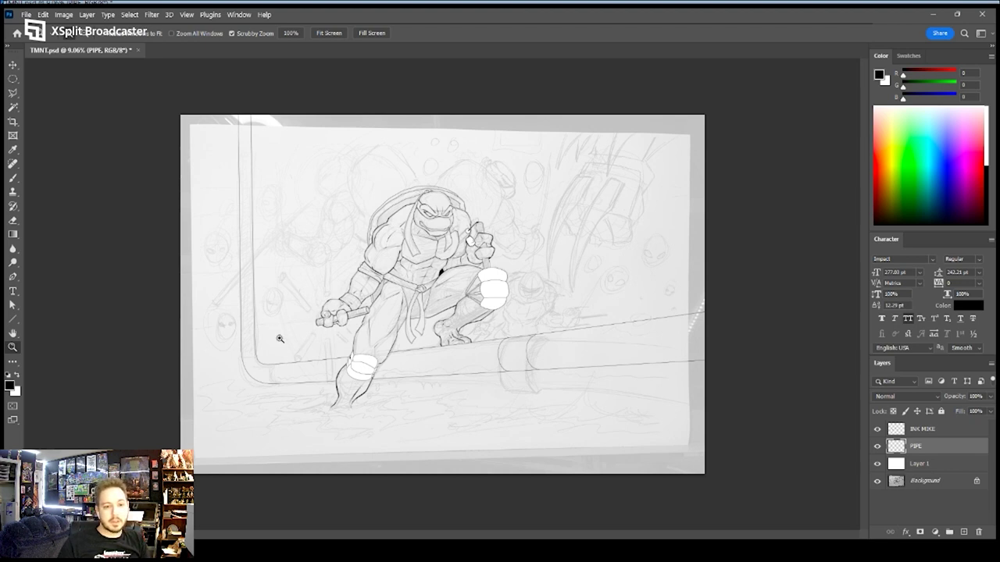
left_click_drag(251, 364, 265, 322)
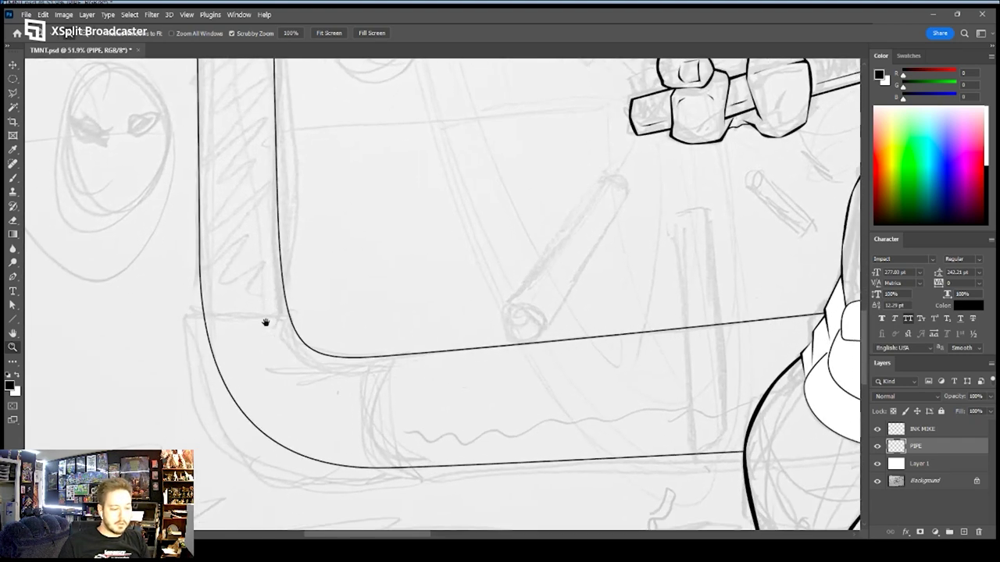
key("p")
left_click(414, 356)
left_click_drag(386, 407, 387, 451)
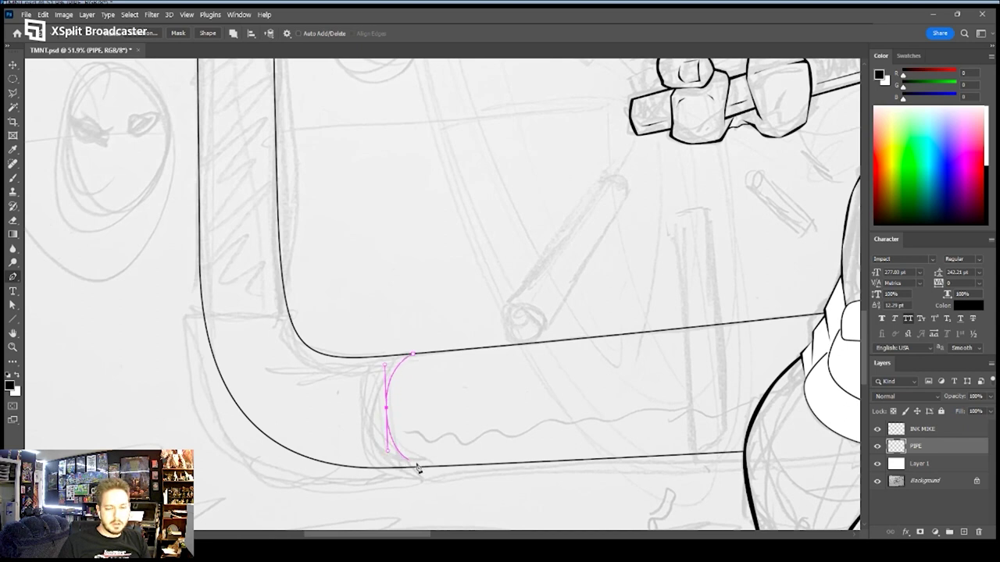
left_click(422, 470)
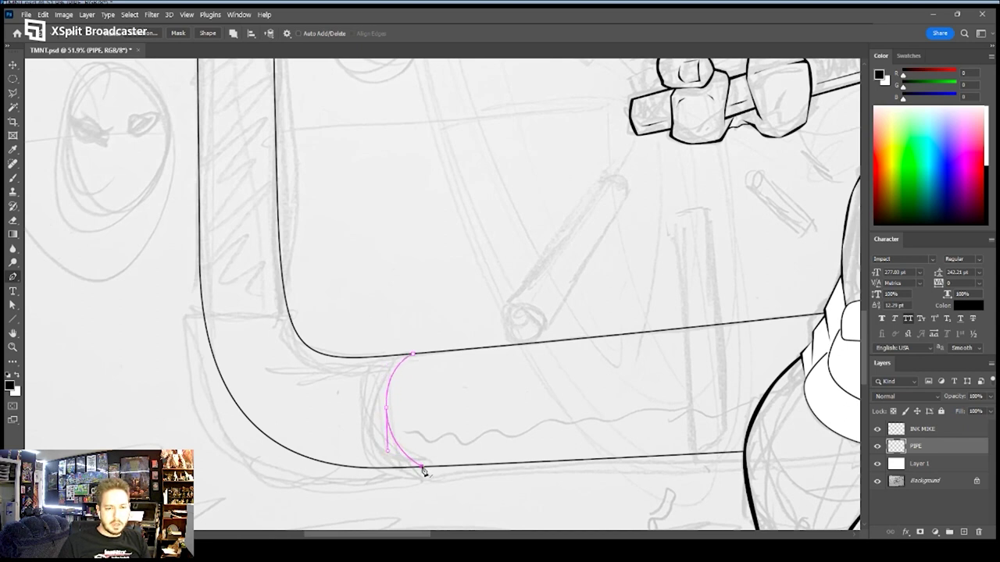
left_click_drag(424, 467, 426, 469)
left_click(427, 467)
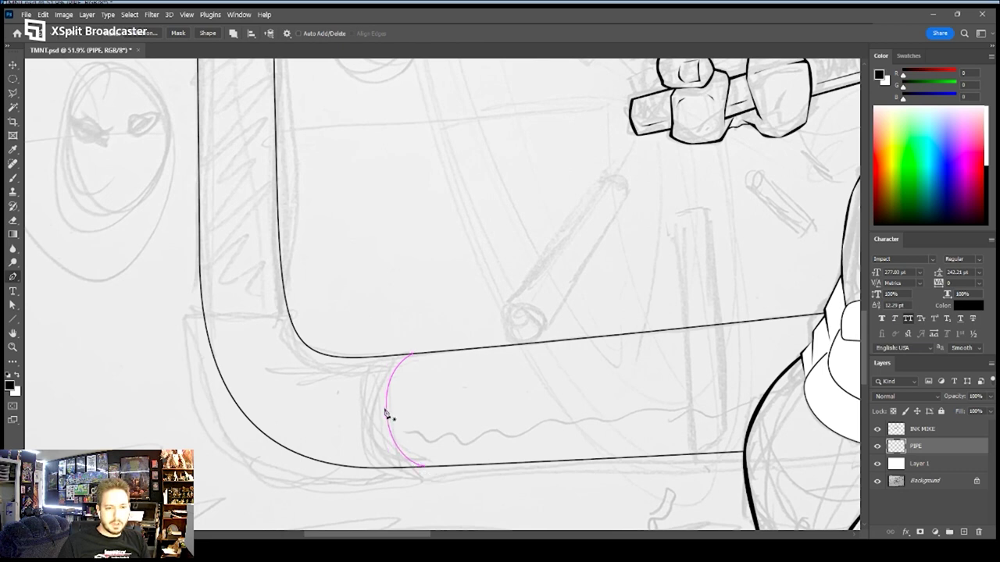
Round out the elbow rim's path by shifting both end points along the pipe's edges and lengthening the middle anchor's lower handle
key("b")
key("a")
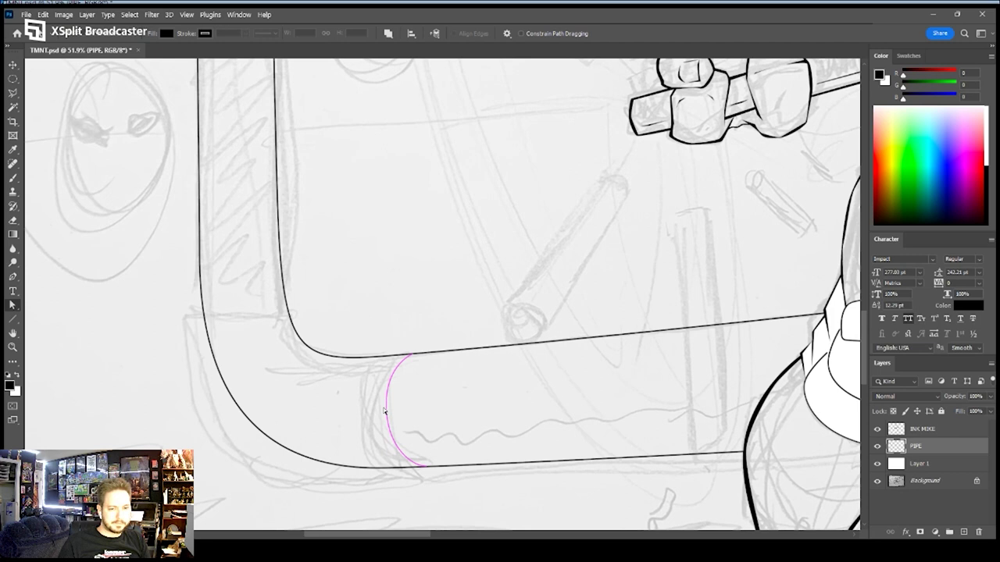
left_click(416, 355)
left_click_drag(417, 356, 423, 354)
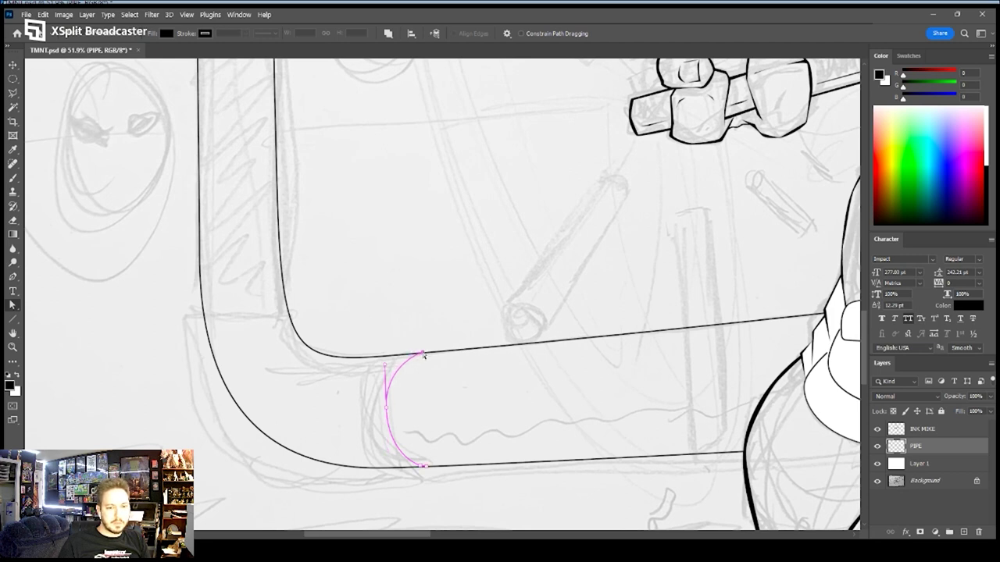
left_click(386, 408)
left_click_drag(388, 454, 388, 463)
left_click(426, 467)
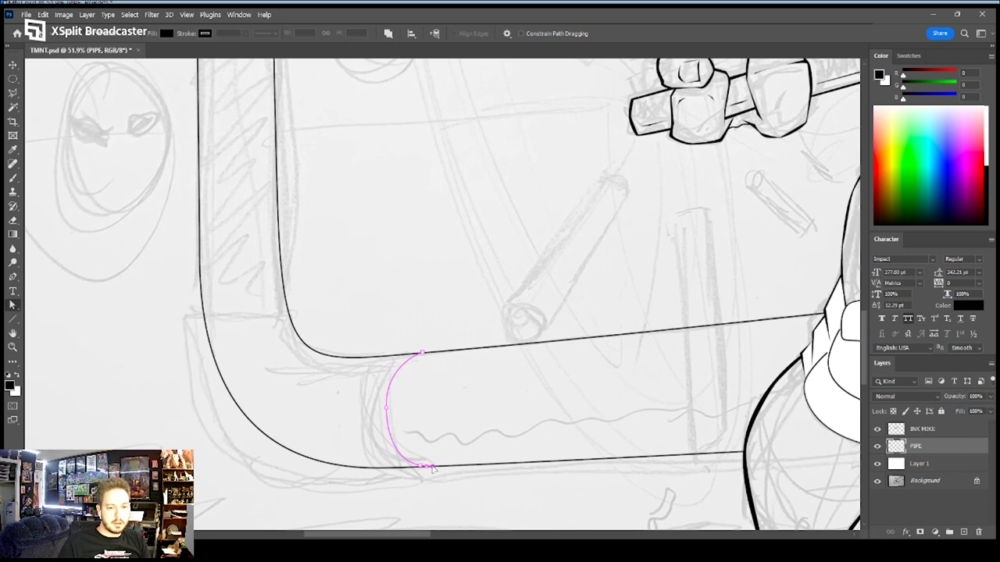
Stroke the elbow rim's path with a thin black line and dismiss the path outline
key("p")
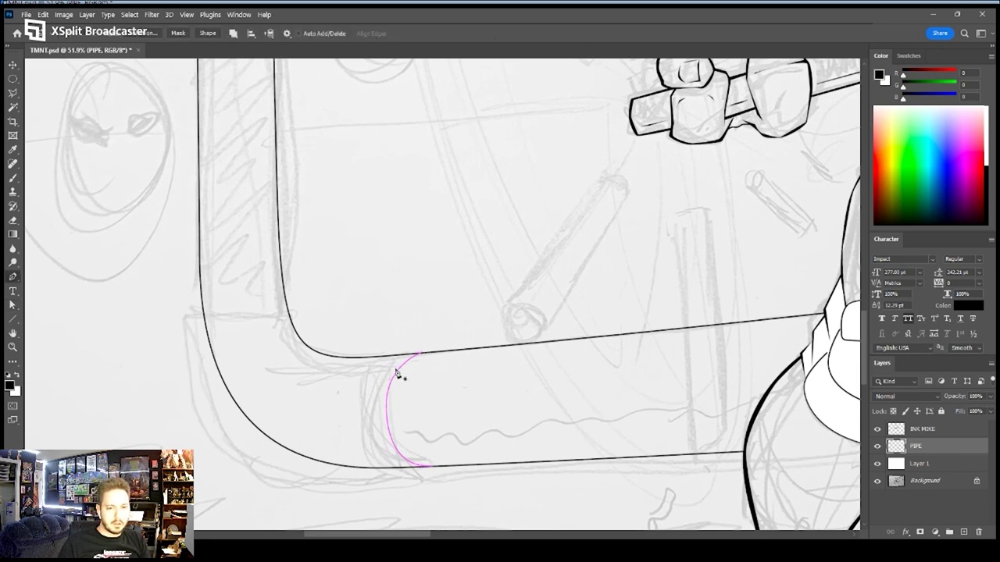
key("b")
key("Return")
key("p")
key("Return")
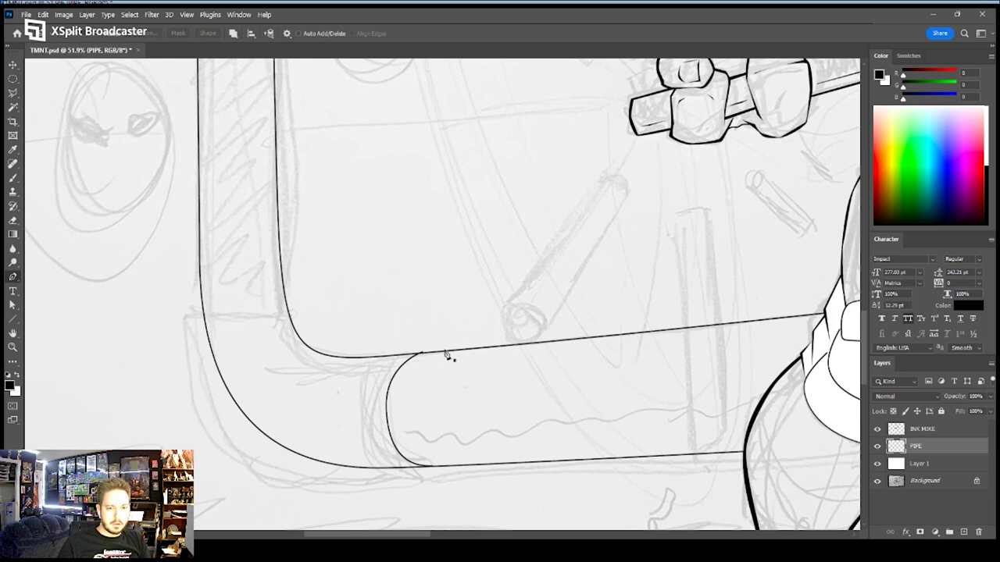
Draw an upright elliptical selection around the elbow rim and transform it slightly wider and shorter to surround the rim evenly
key("m")
left_click_drag(370, 328, 468, 484)
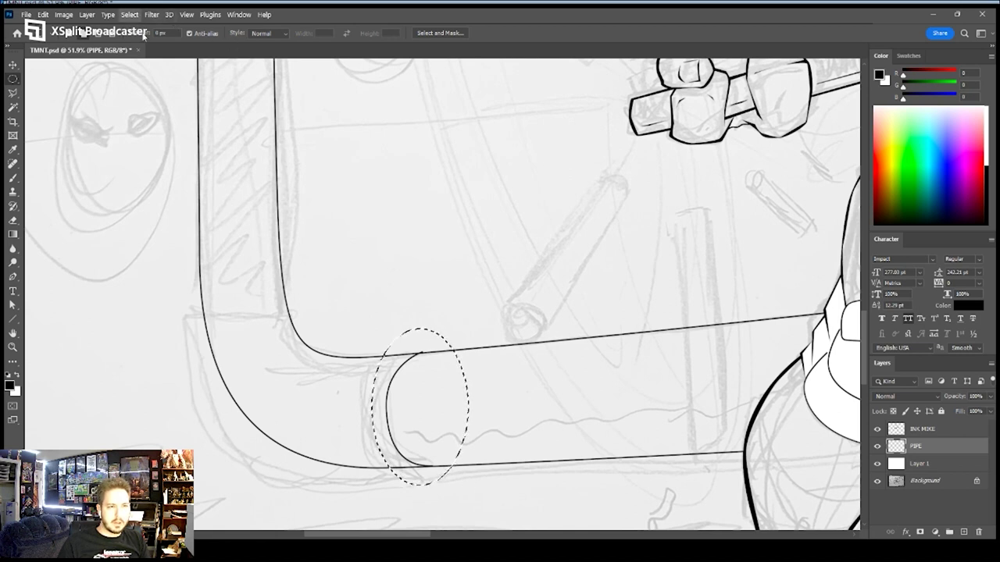
key("ctrl+t")
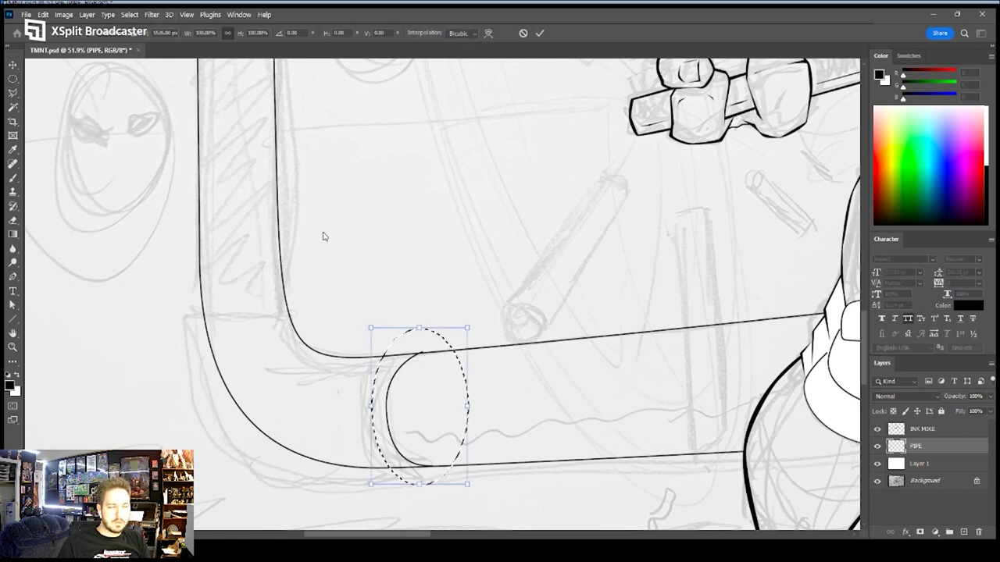
left_click_drag(421, 333, 421, 339)
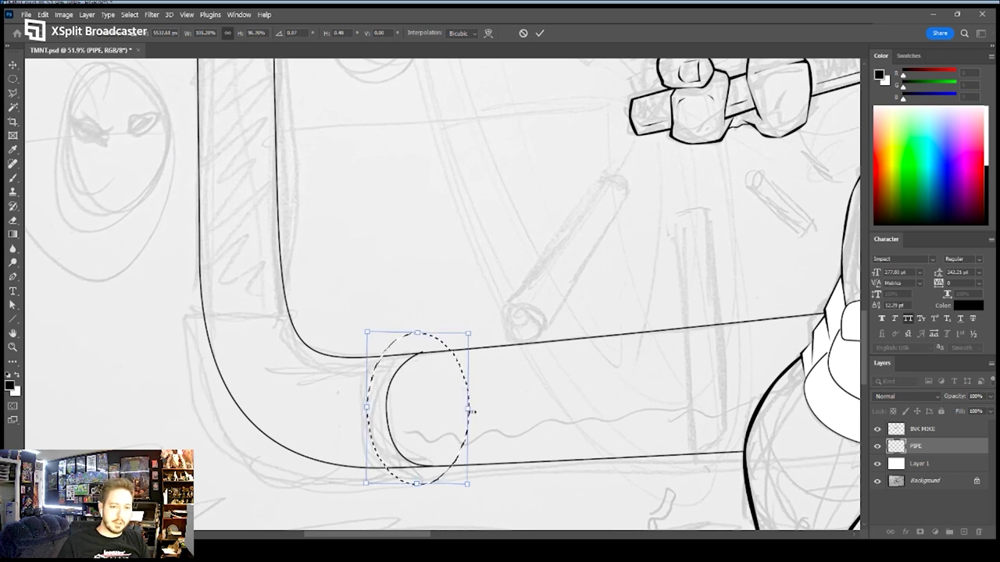
key("Return")
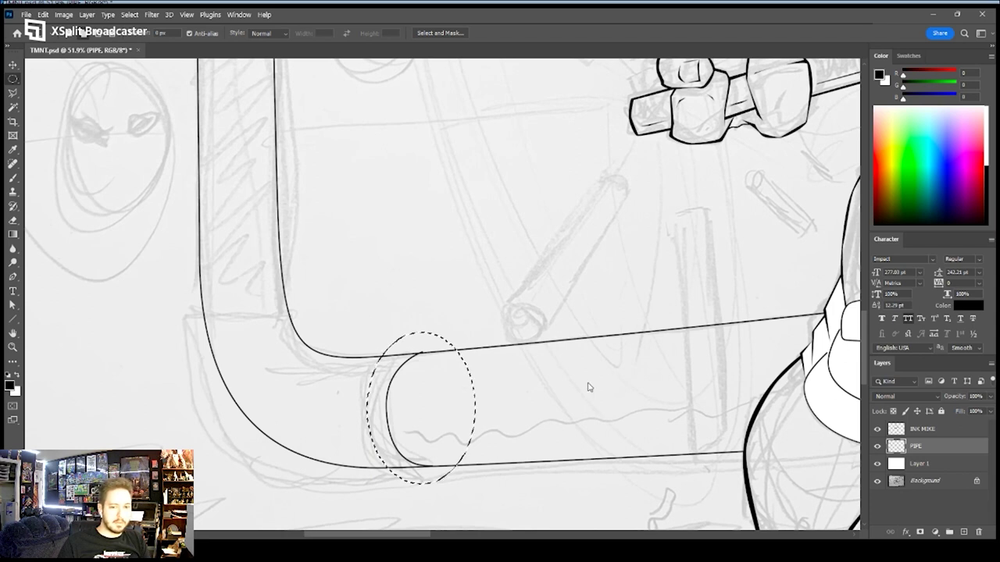
key("p")
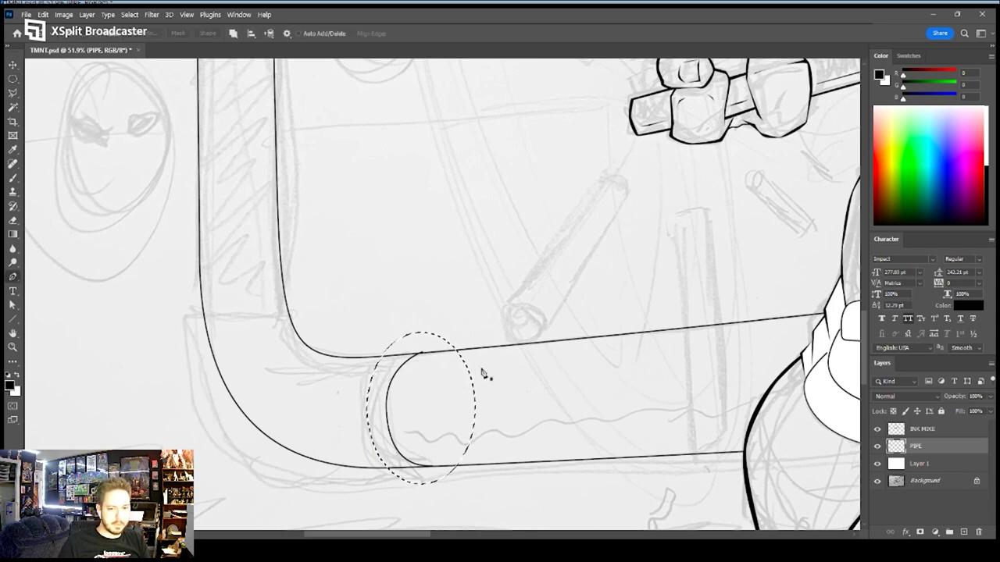
key("w")
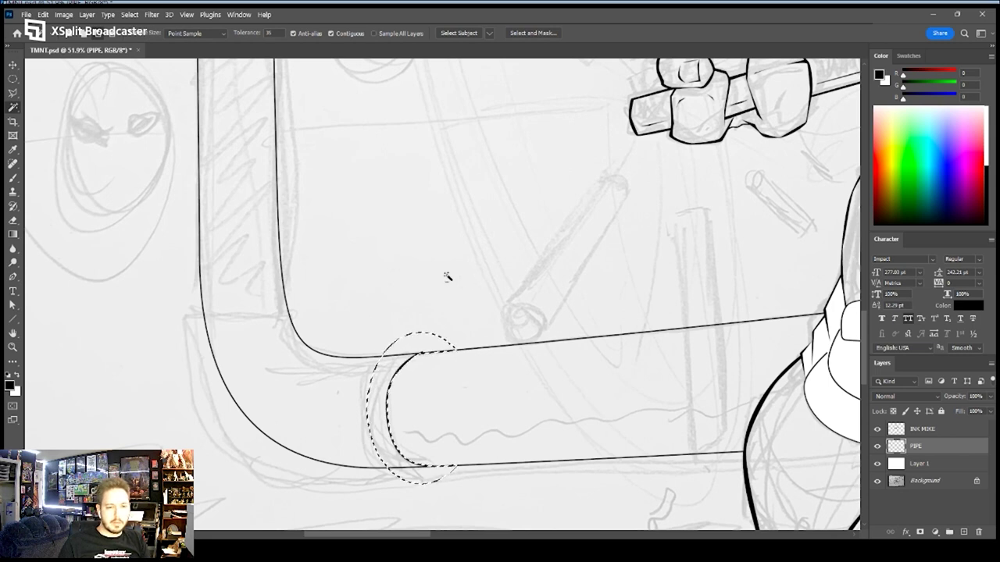
key("g")
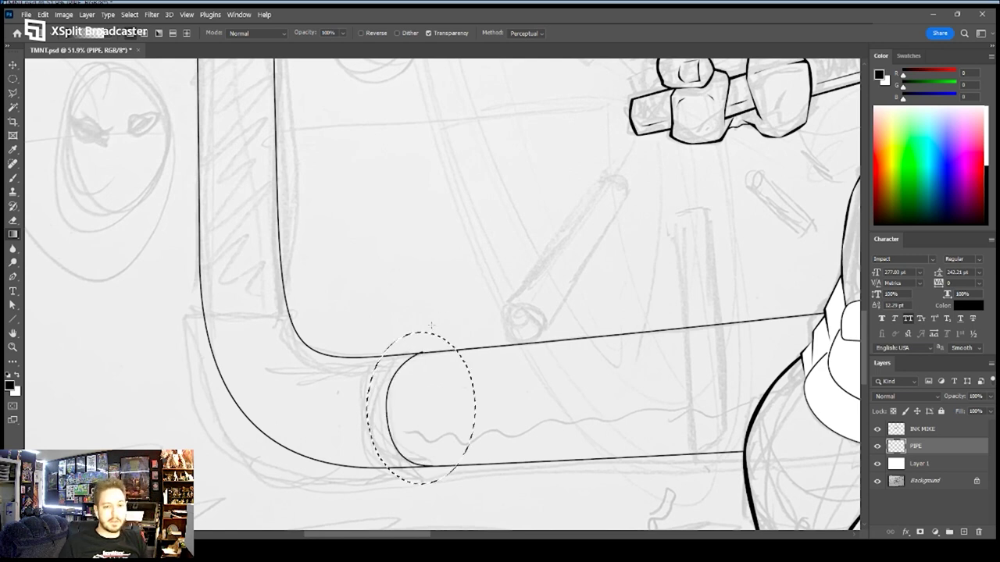
key("m")
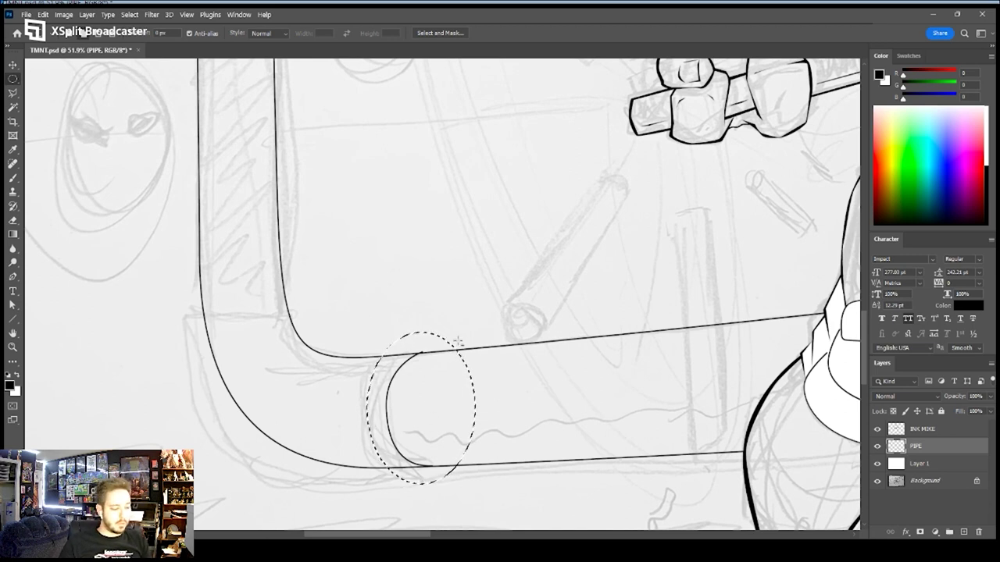
Subtract the pipe's interior from the ellipse, fill the remaining crescent black and clear its contracted inside to leave a thin outline
key("w")
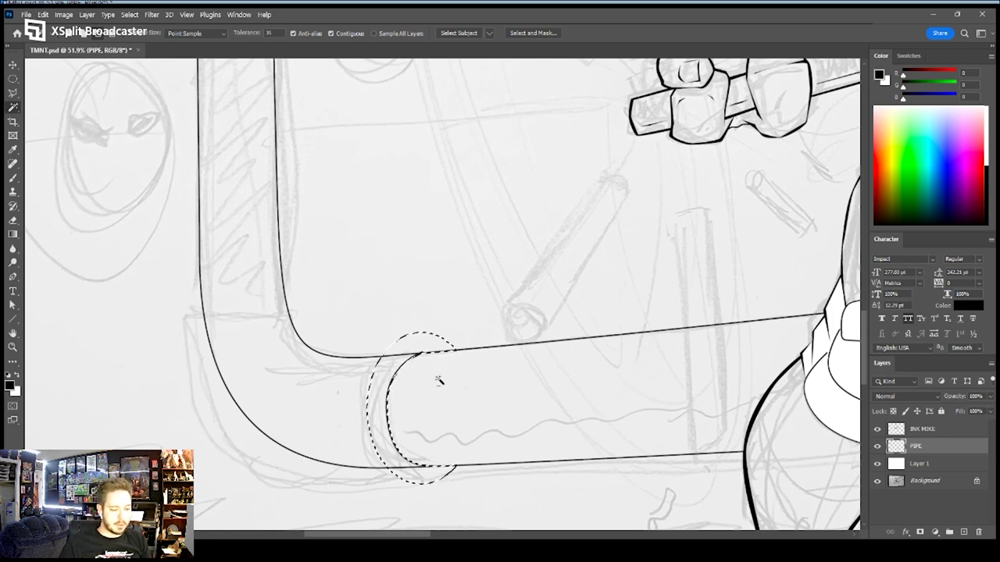
key("g")
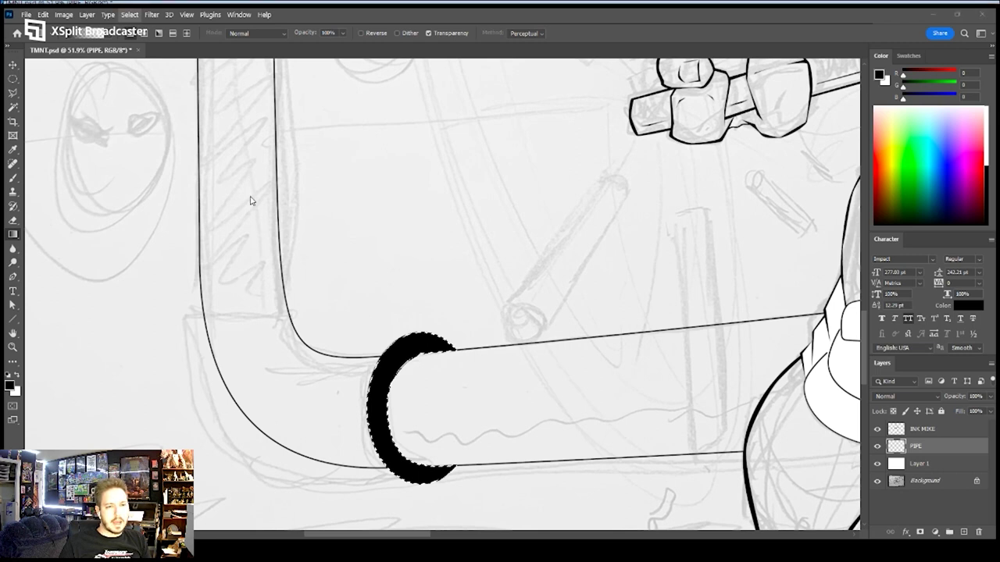
key("Return")
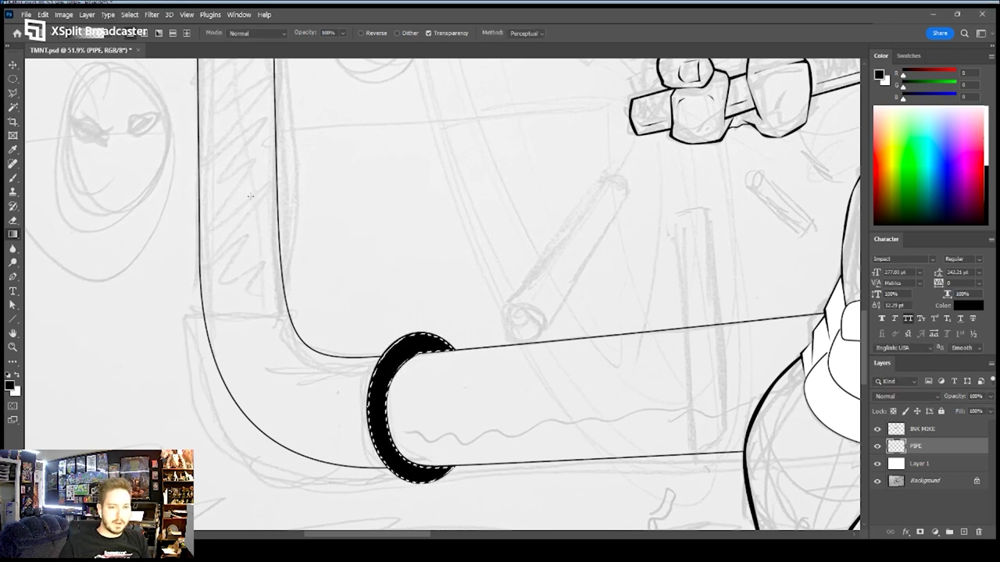
key("Delete")
key("ctrl+d")
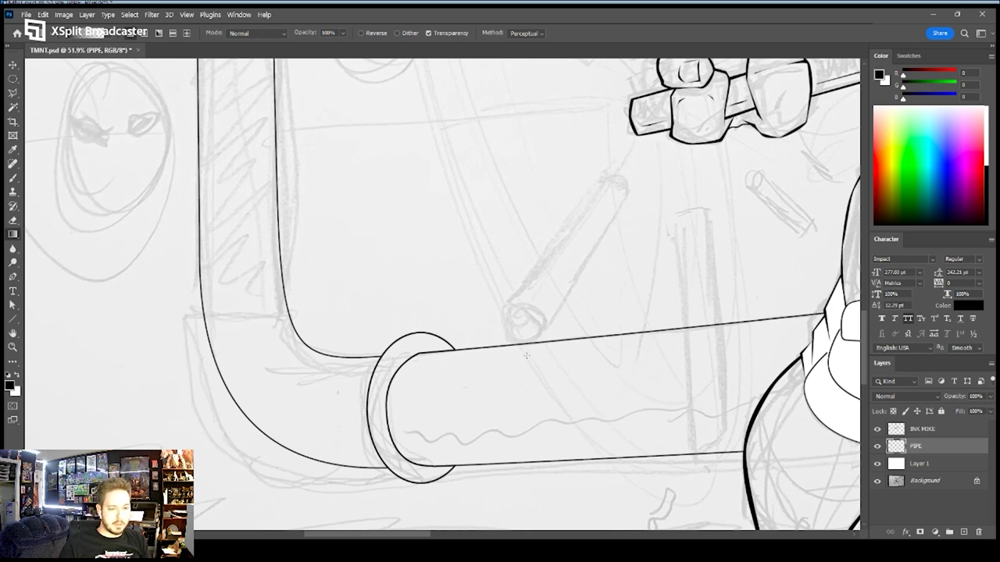
Draw a closed path around the pipe's bend for the elbow fitting, with a curved upper rim and ends meeting the outer ring
key("p")
left_click(417, 333)
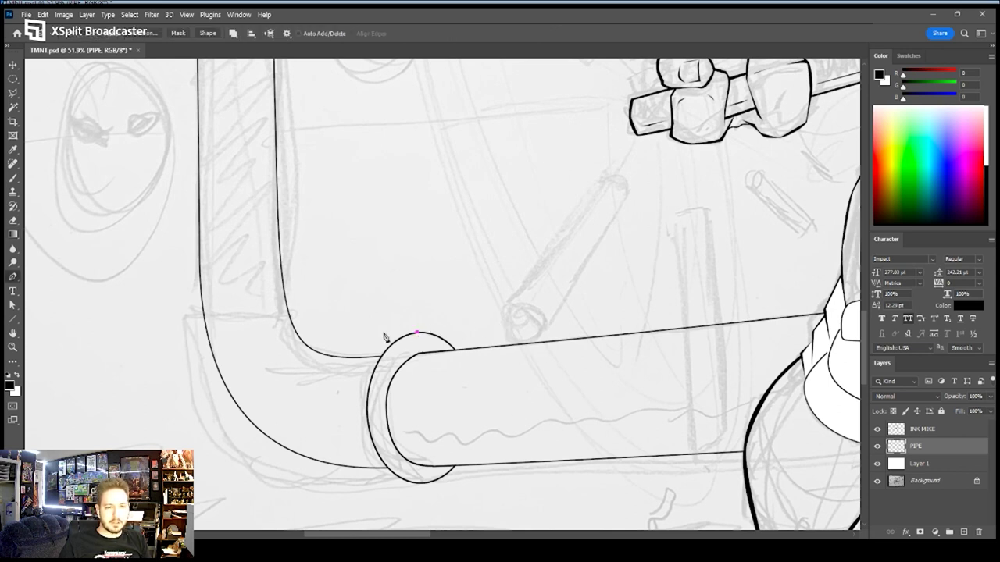
left_click_drag(328, 334, 306, 327)
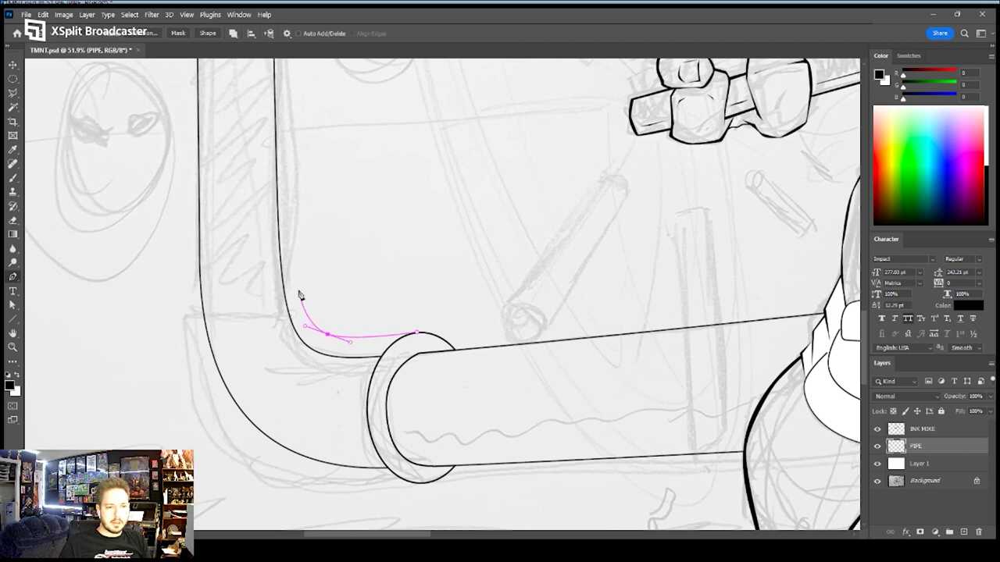
left_click_drag(297, 281, 297, 274)
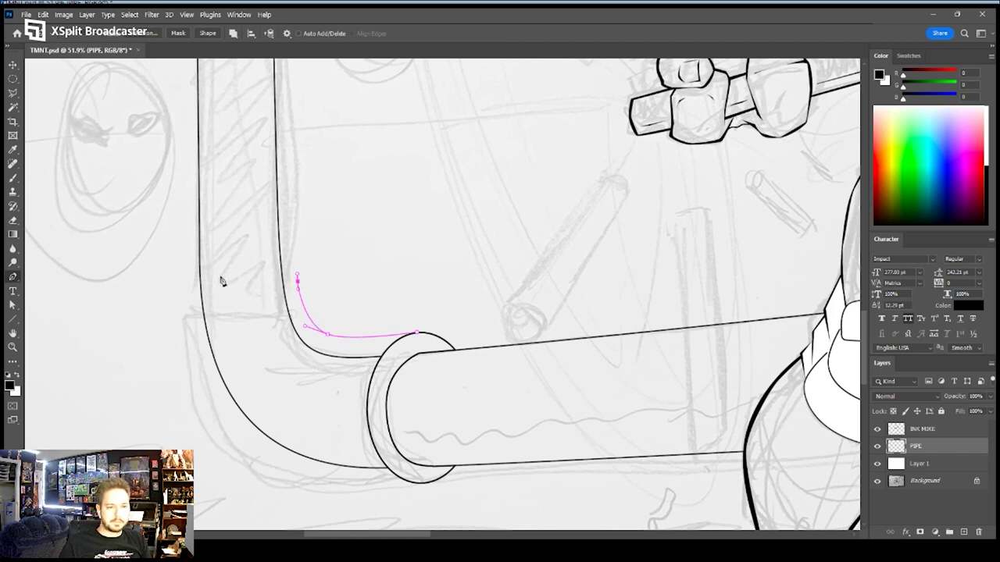
left_click_drag(229, 275, 198, 276)
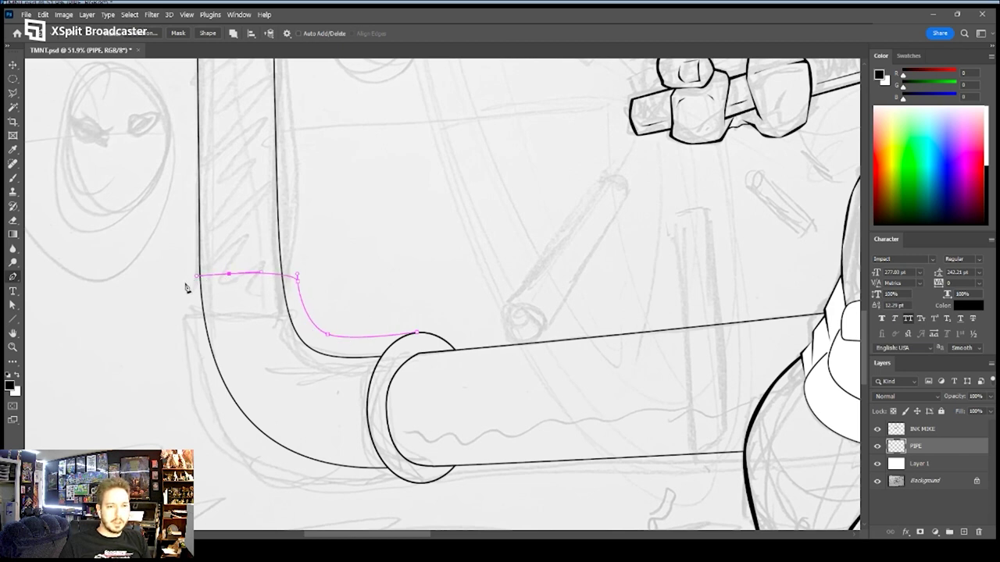
left_click(181, 288)
left_click_drag(250, 459, 311, 492)
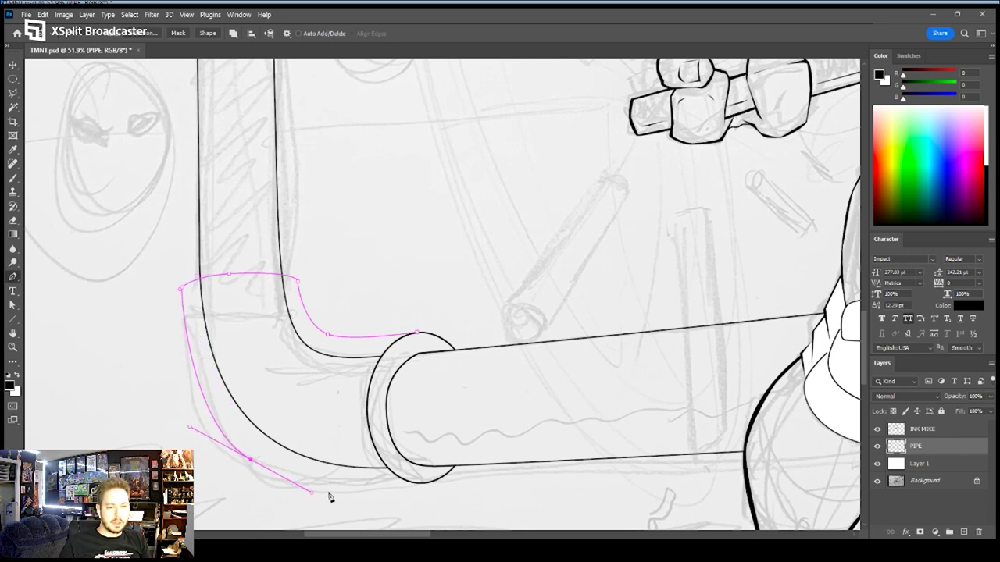
left_click(424, 485)
left_click(430, 411)
left_click(417, 334)
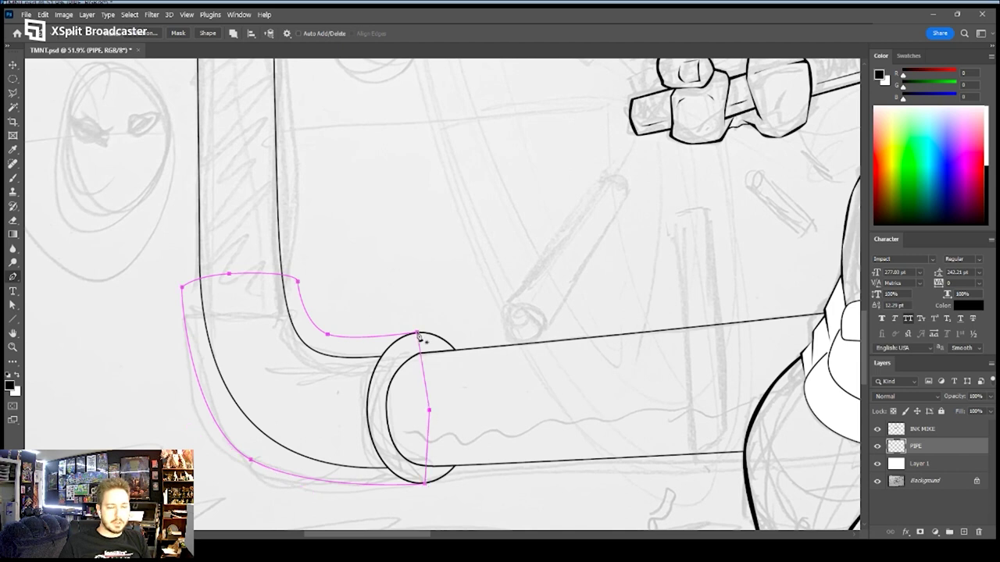
Convert the elbow path to a selection and subtract the ring's band and the pipe's interior from it
key("i")
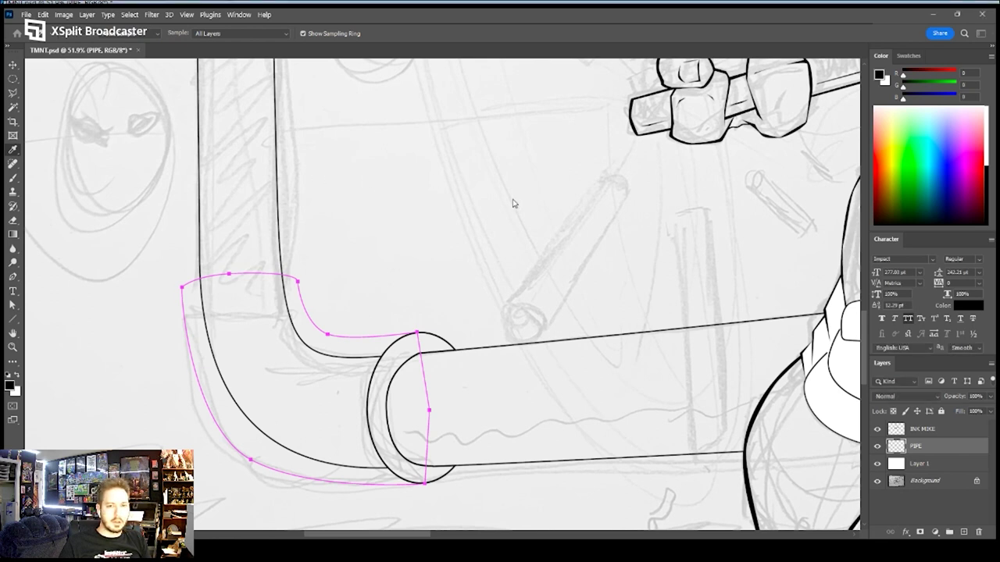
key("w")
key("ctrl+Return")
left_click(428, 401, "alt")
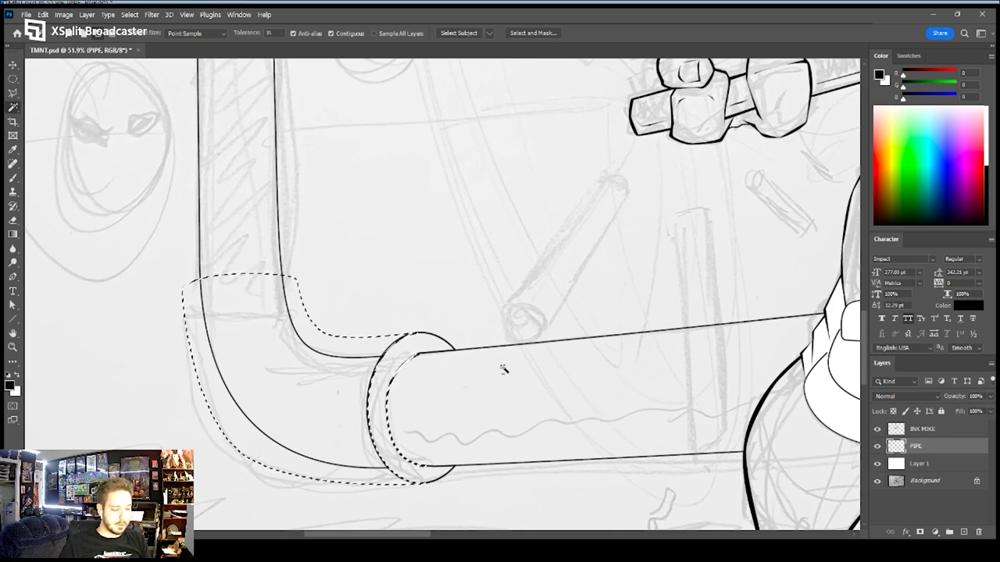
Fill the elbow selection black, clear its contracted inside to leave a thin outline, and deselect
key("g")
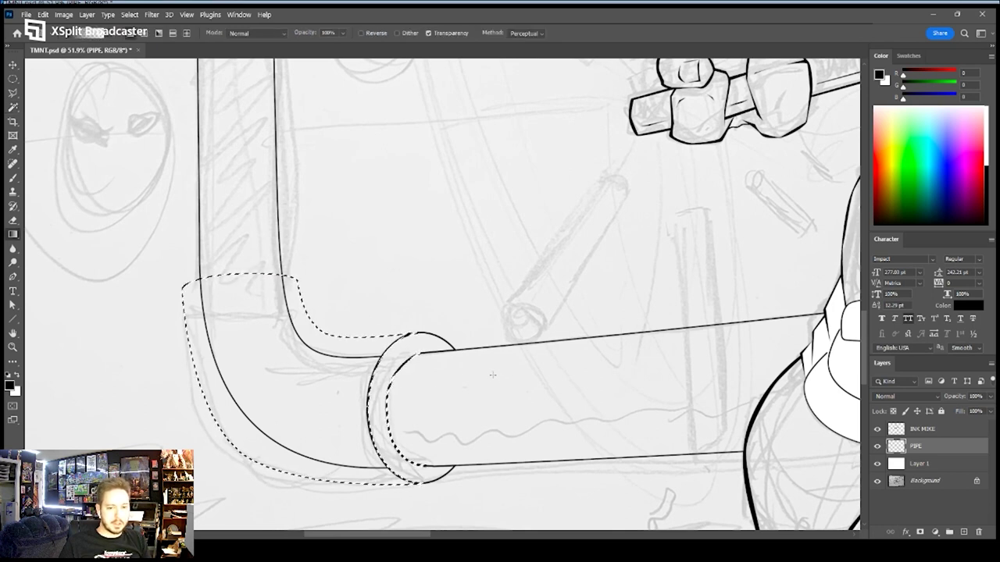
key("alt+BackSpace")
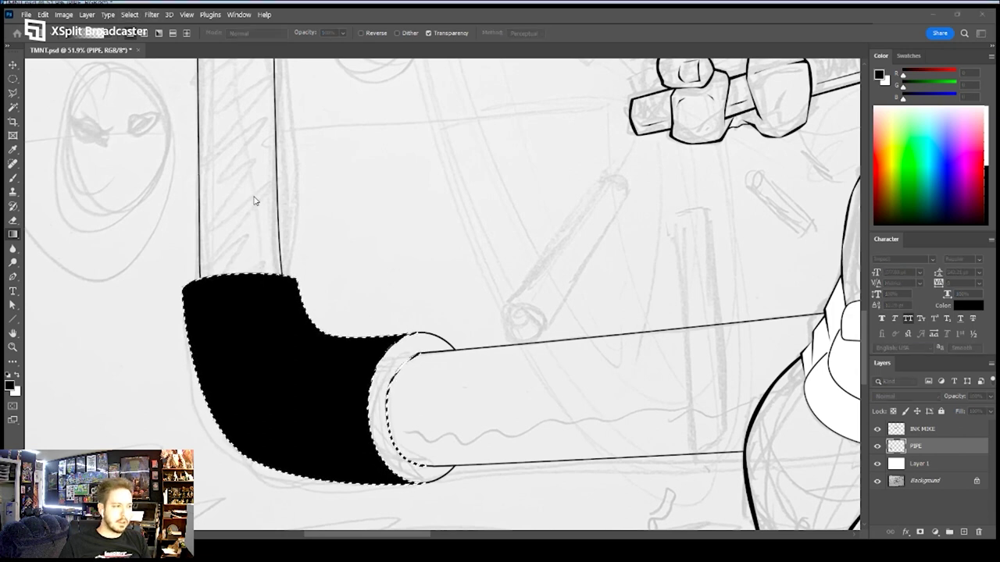
key("ctrl+z")
key("ctrl+z")
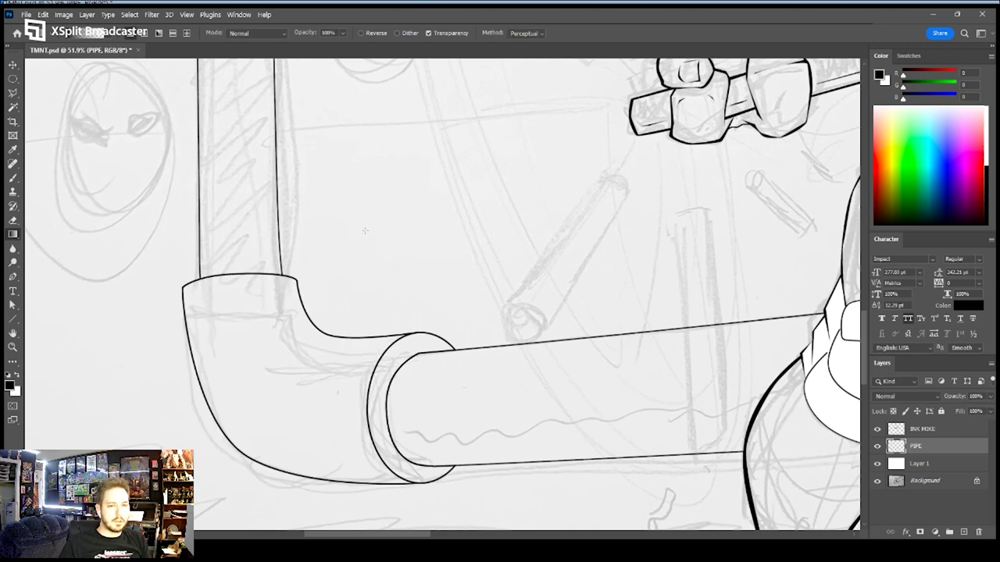
left_click_drag(375, 261, 410, 269)
key("ctrl+z")
key("z")
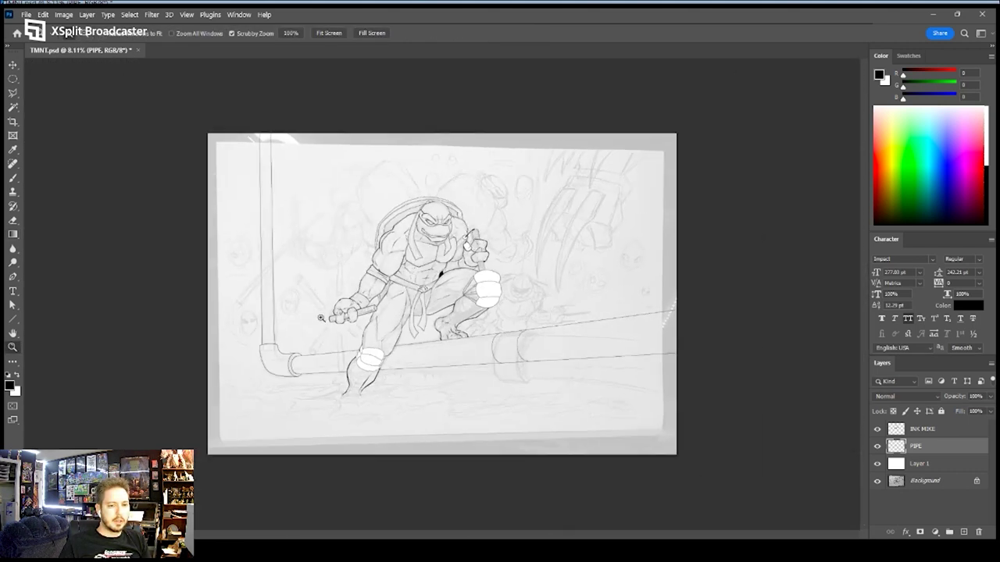
Examine the inked figure and sewer pipe across the page, including where the foot meets the water
left_click_drag(323, 318, 343, 315)
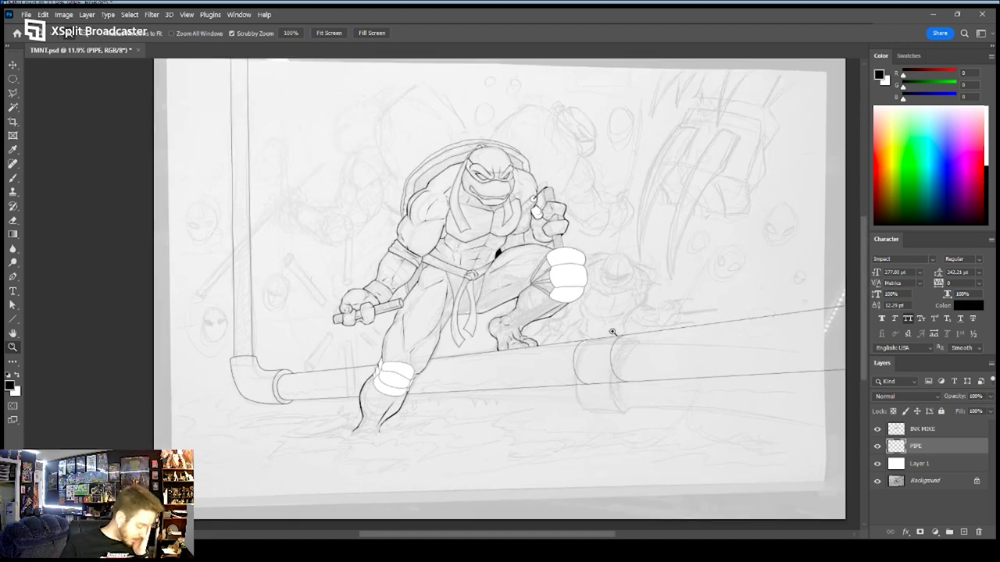
left_click_drag(270, 209, 273, 226)
left_click_drag(389, 192, 340, 203)
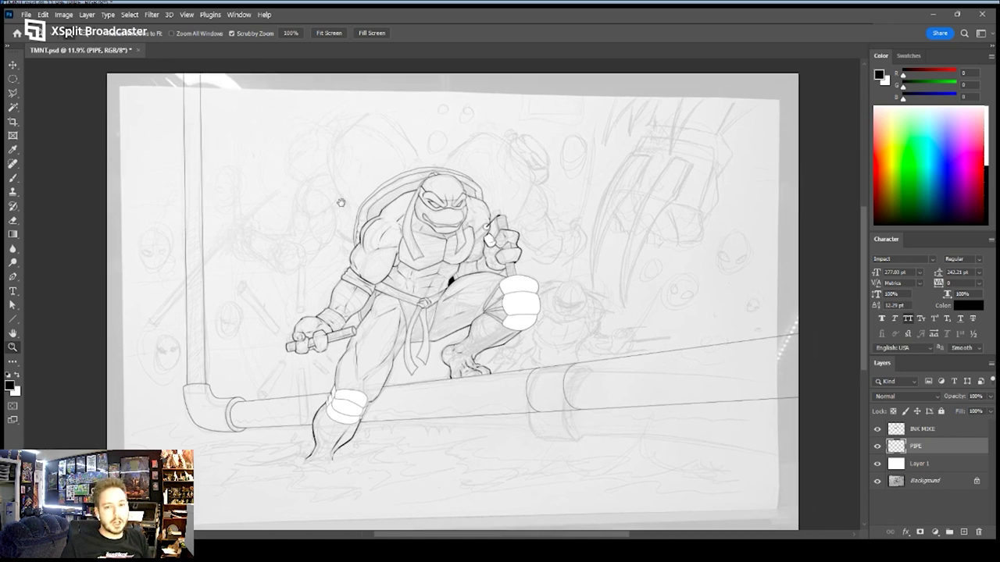
left_click_drag(294, 405, 386, 313)
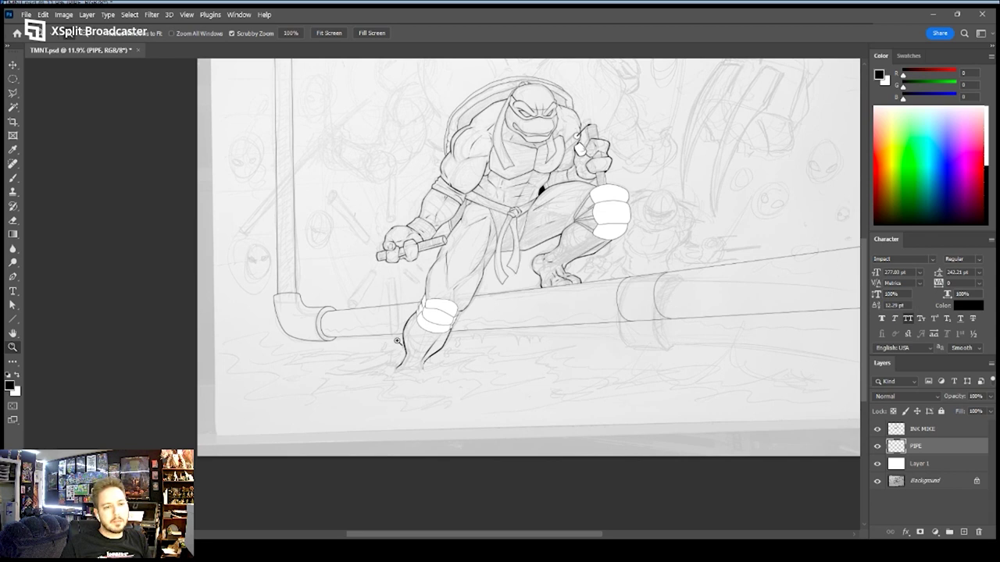
mouse_move(571, 312)
left_mouse_down()
mouse_move(464, 360)
mouse_move(472, 338)
left_mouse_up()
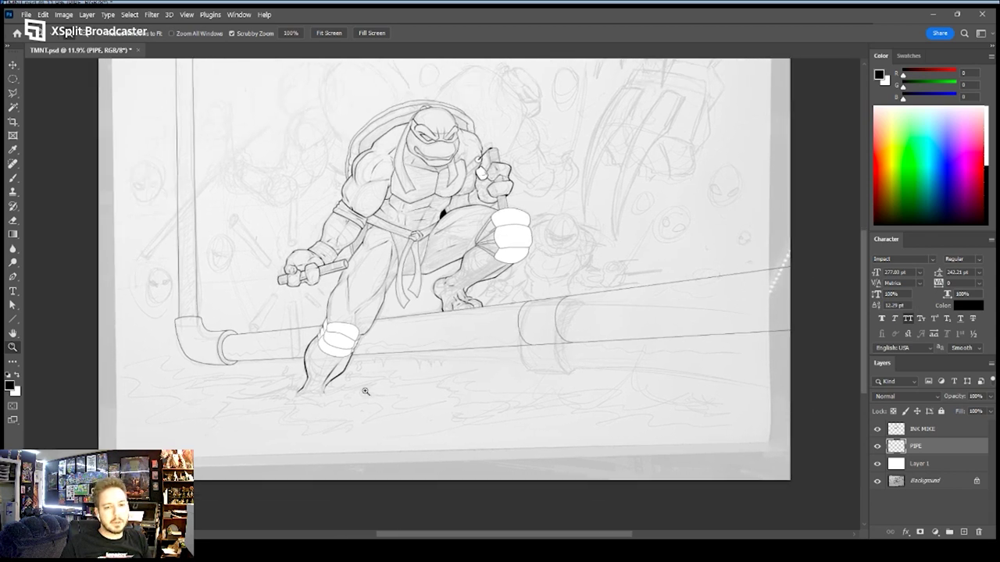
left_click_drag(366, 391, 401, 388)
left_click_drag(296, 389, 256, 336)
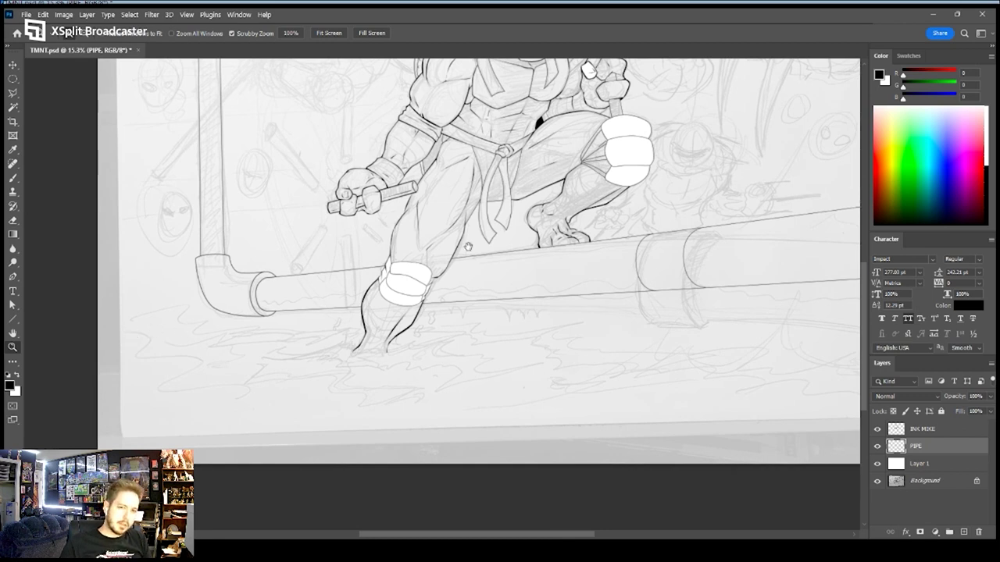
left_click_drag(468, 247, 382, 382)
left_click_drag(478, 265, 515, 169)
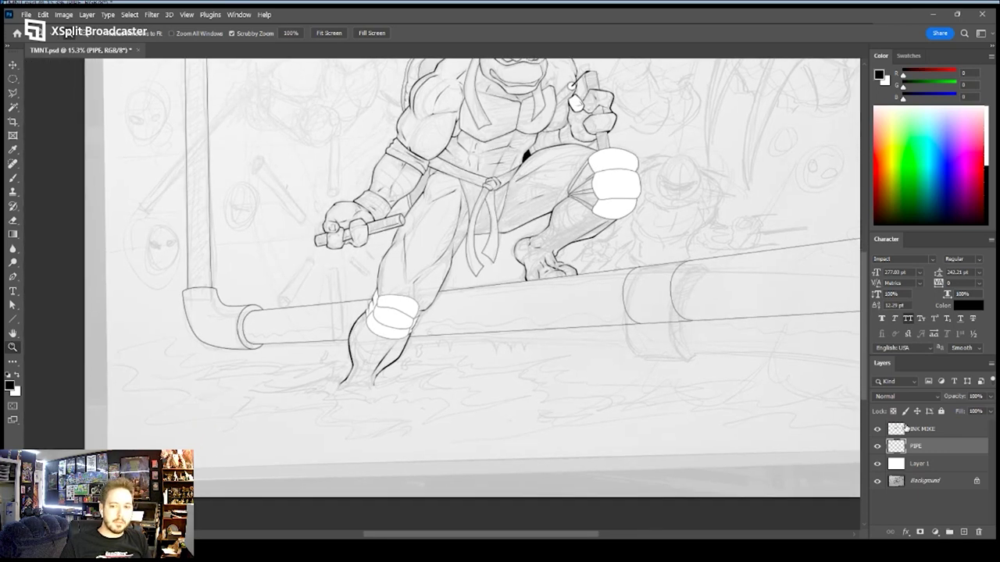
Merge the PIPE layer with the INK MIKE layer
left_click(918, 428, "shift")
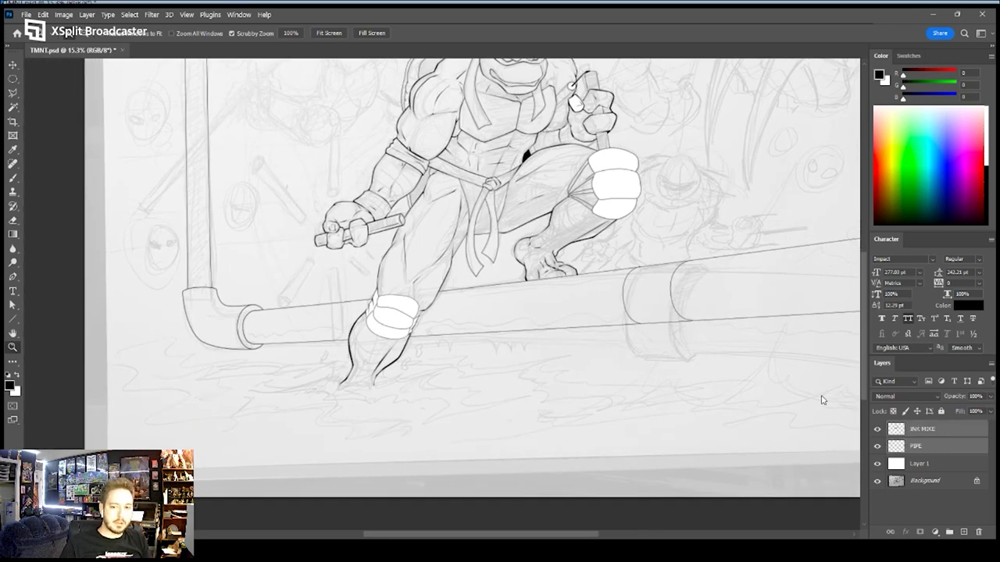
key("ctrl+e")
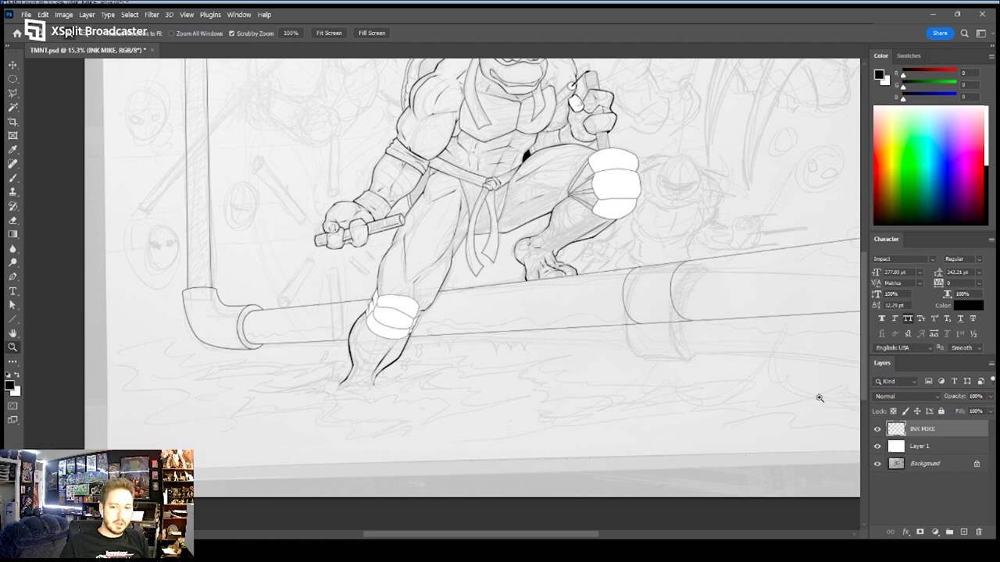
Brush a thin black waterline across the ankle and continue it as a jagged splash edge to the right of the foot
left_click_drag(355, 385, 404, 381)
key("p")
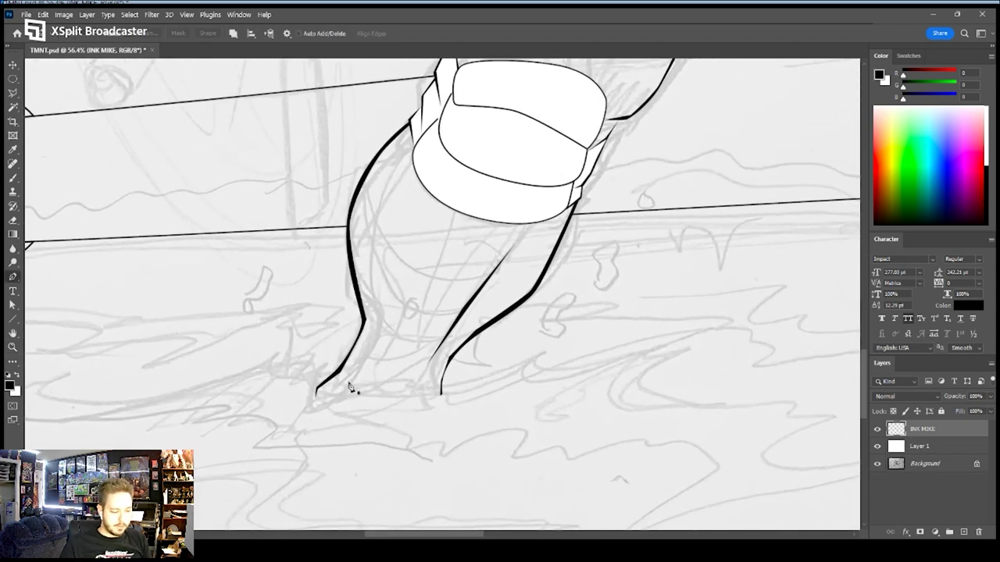
key("b")
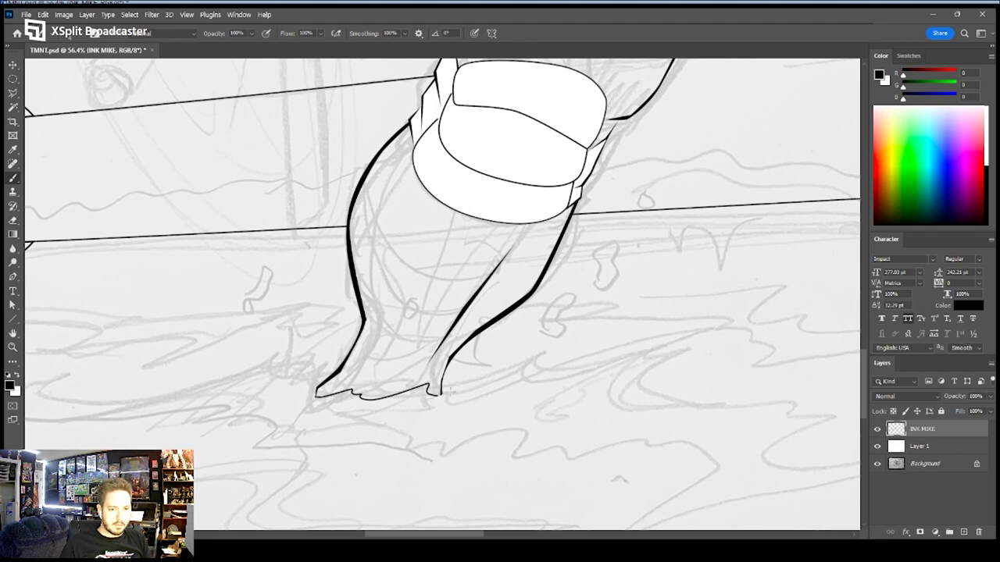
left_click_drag(520, 357, 548, 338)
mouse_move(589, 374)
left_mouse_down()
mouse_move(730, 321)
mouse_move(656, 357)
mouse_move(624, 388)
mouse_move(625, 415)
mouse_move(763, 395)
mouse_move(722, 407)
mouse_move(822, 406)
mouse_move(782, 421)
mouse_move(835, 415)
mouse_move(742, 468)
left_mouse_up()
left_click_drag(811, 468, 840, 461)
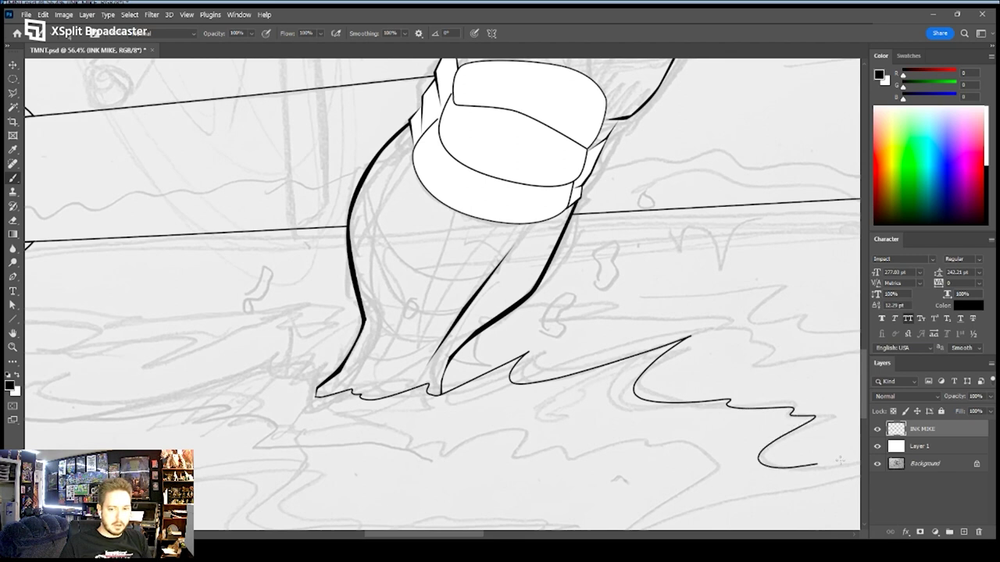
Continue the splash outline back beneath the foot and around its left side, closing it at the ankle
mouse_move(718, 497)
left_mouse_down()
mouse_move(575, 534)
mouse_move(690, 484)
mouse_move(711, 448)
left_mouse_up()
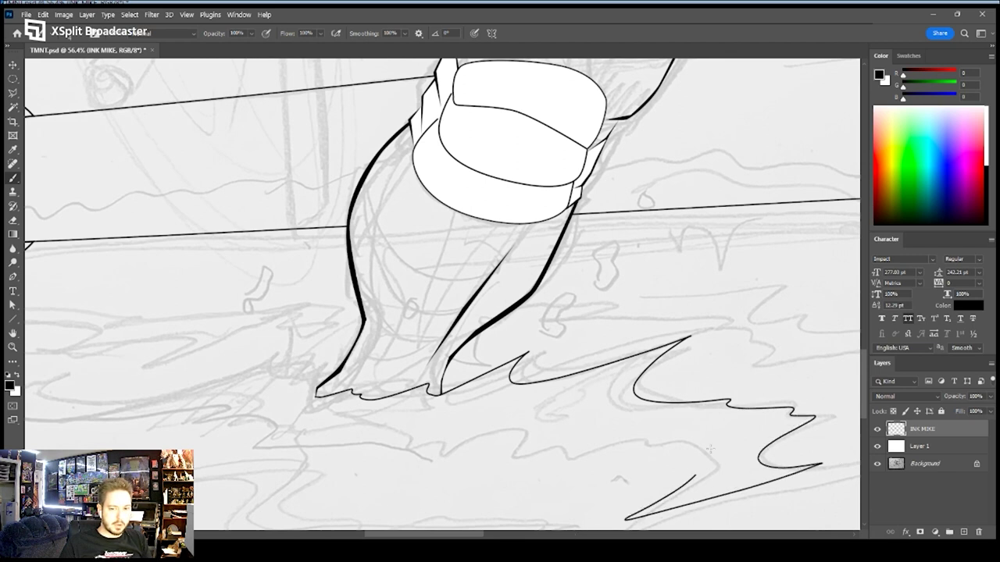
mouse_move(650, 451)
left_mouse_down()
mouse_move(618, 469)
mouse_move(652, 439)
mouse_move(632, 434)
mouse_move(555, 464)
left_mouse_up()
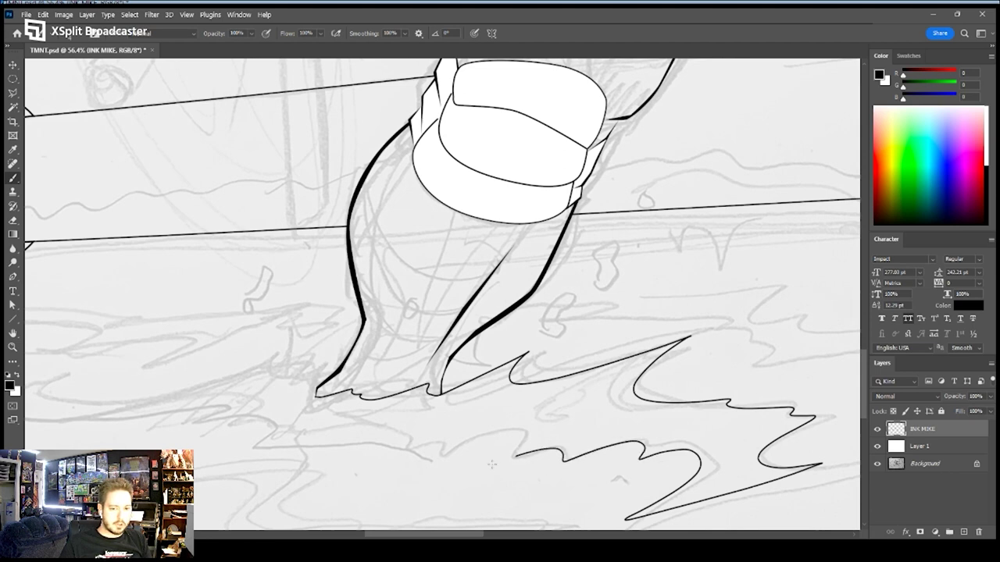
mouse_move(449, 439)
left_mouse_down()
mouse_move(388, 454)
mouse_move(411, 424)
mouse_move(387, 418)
mouse_move(244, 443)
mouse_move(288, 417)
mouse_move(181, 430)
mouse_move(242, 400)
mouse_move(65, 416)
mouse_move(264, 363)
mouse_move(306, 339)
mouse_move(258, 374)
left_mouse_up()
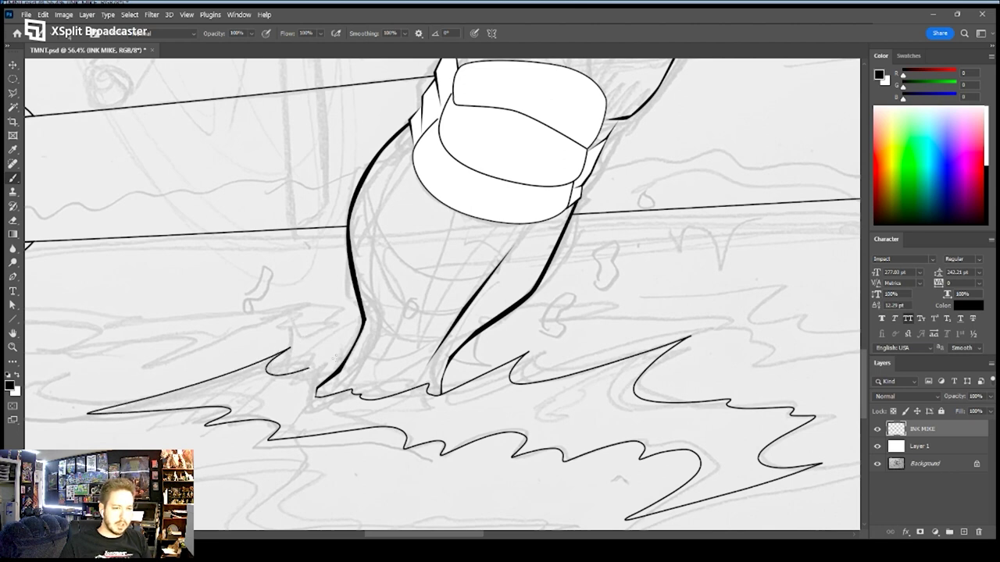
left_click_drag(306, 364, 322, 379)
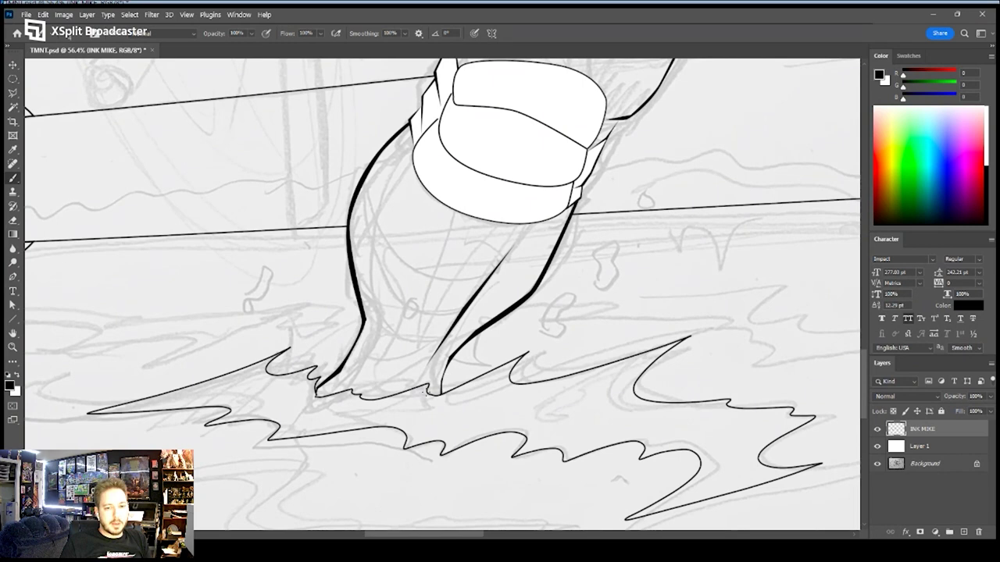
left_click_drag(448, 365, 534, 353)
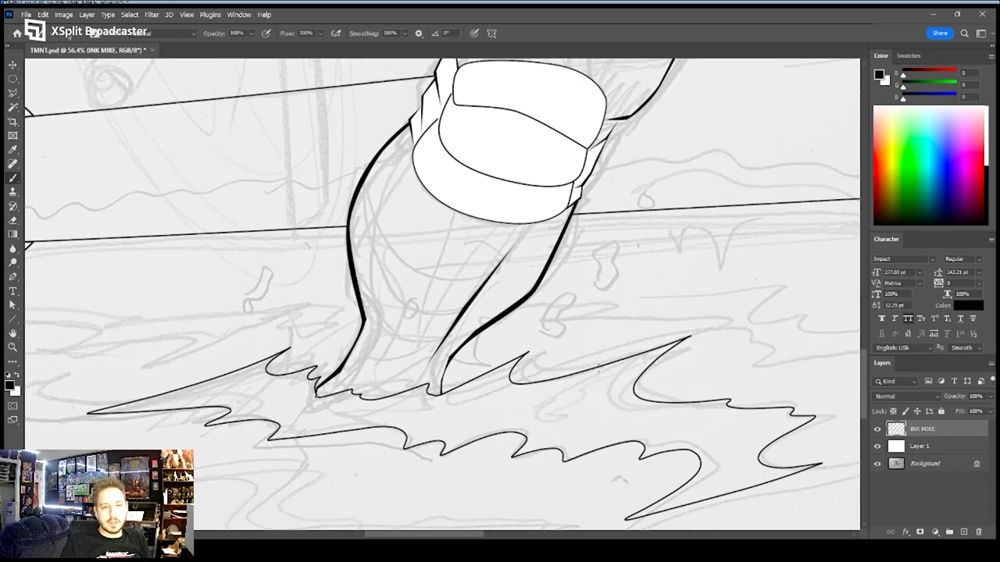
Fill the enclosed water splash around the foot with white using the Paint Bucket
key("z")
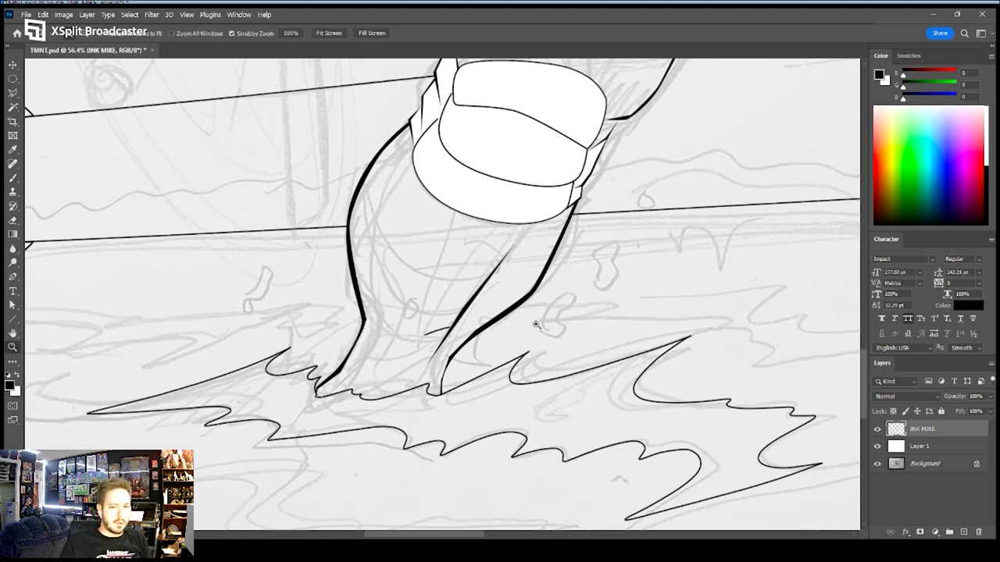
scroll(565, 328, "down", 5)
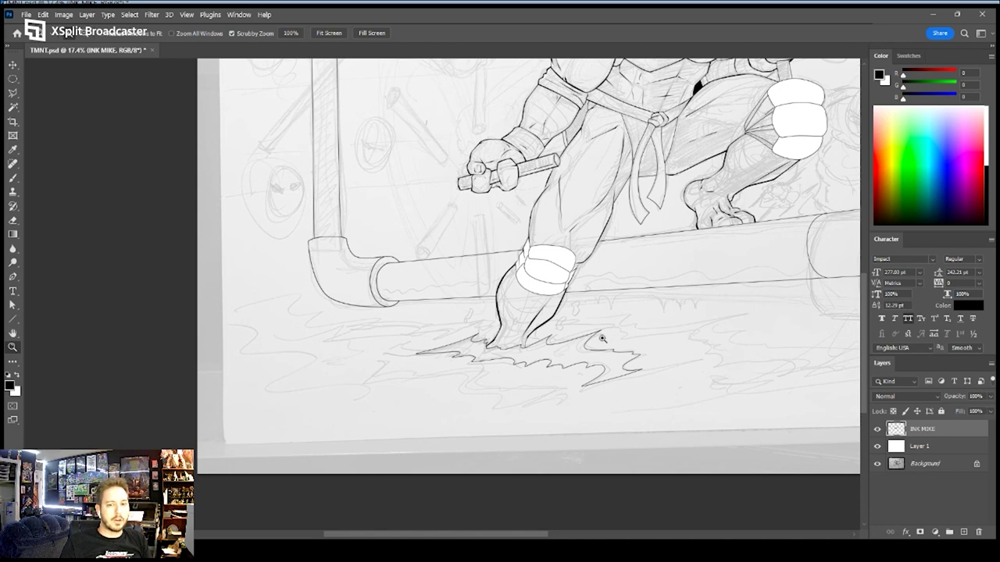
left_click_drag(618, 307, 553, 328)
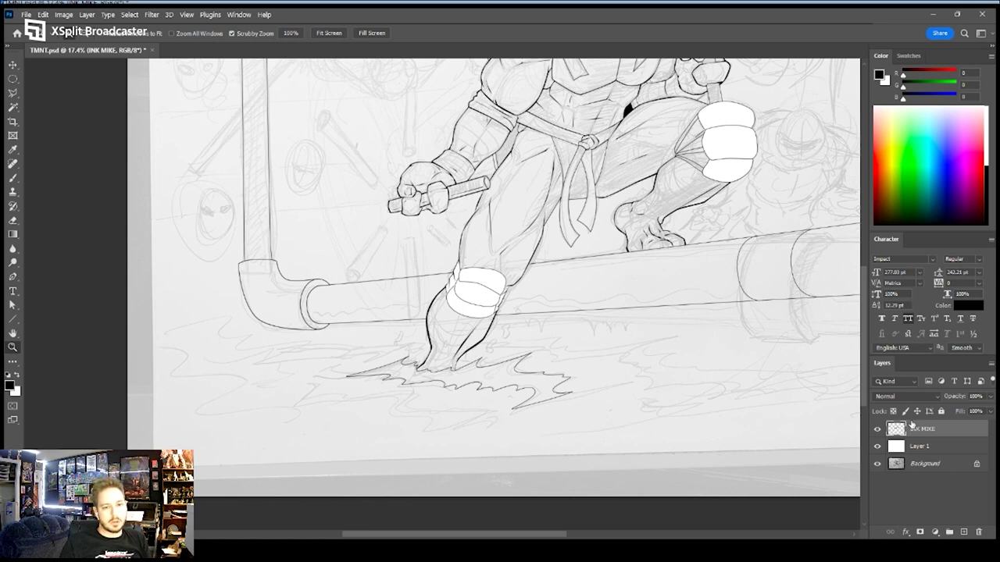
key("g")
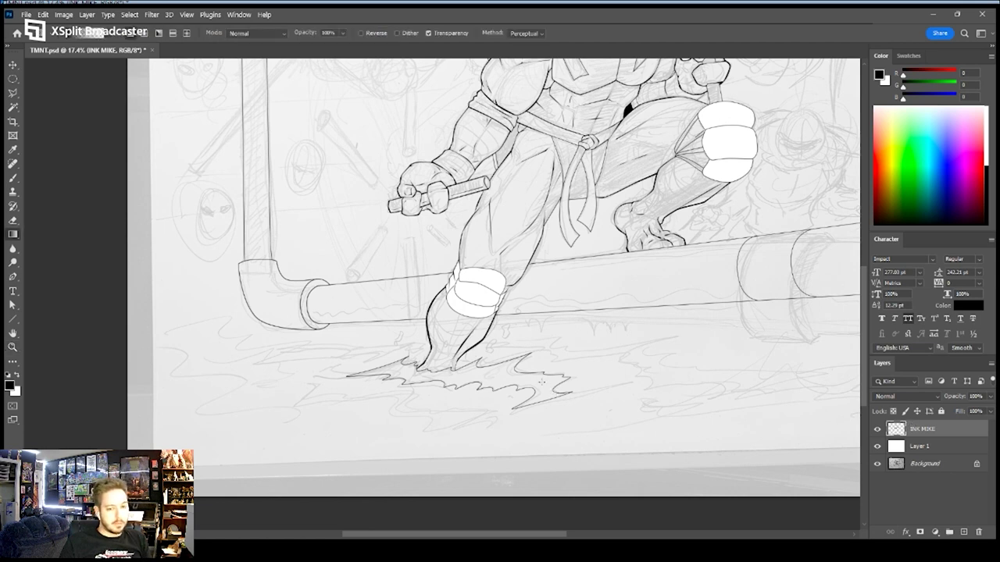
key("x")
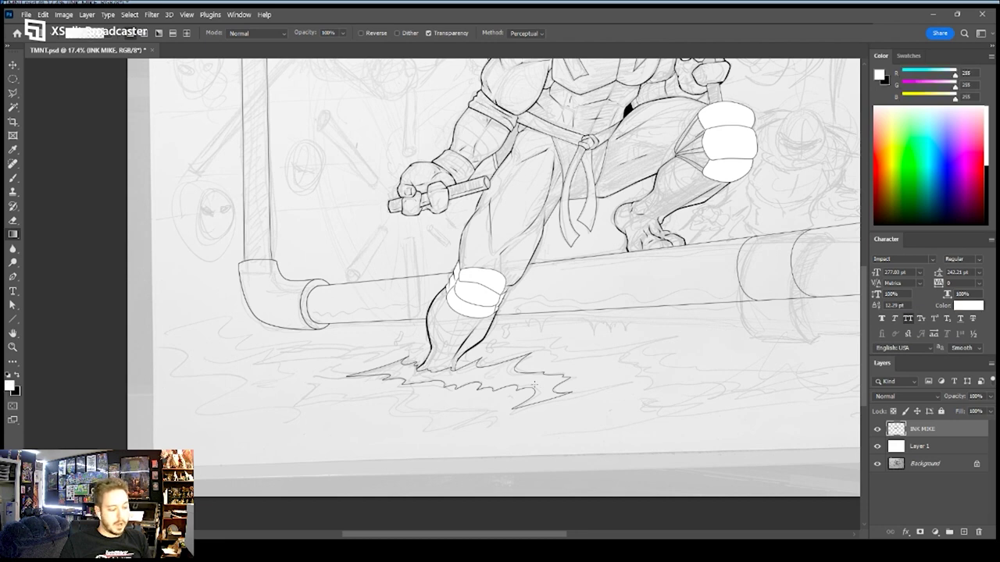
key("shift+g")
left_click(539, 391)
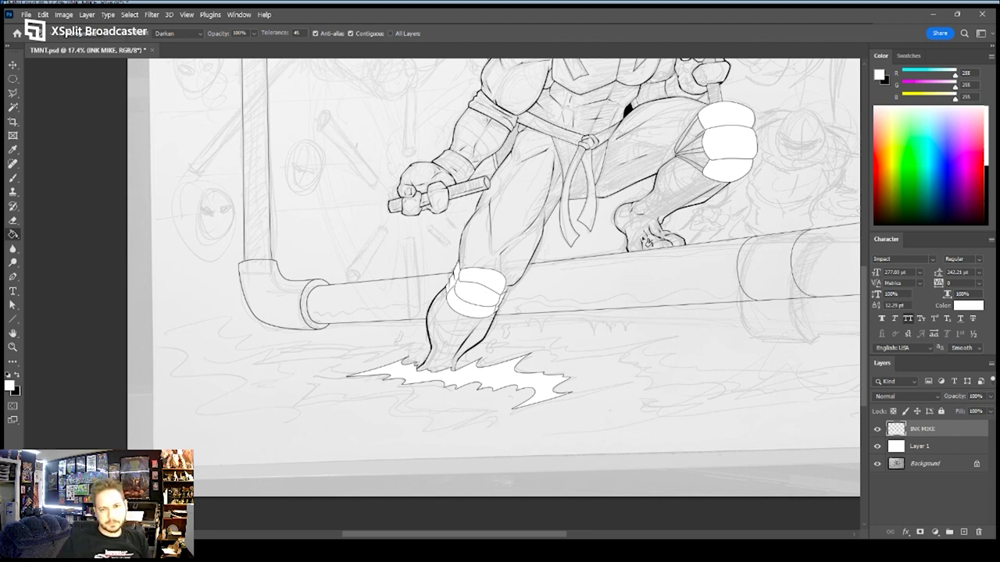
Pick orange (255, 135, 0) as the foreground color and fill the turtle's eye mask with the Paint Bucket
left_click_drag(638, 205, 554, 289)
mouse_move(580, 212)
left_mouse_down()
mouse_move(565, 229)
mouse_move(565, 254)
left_mouse_up()
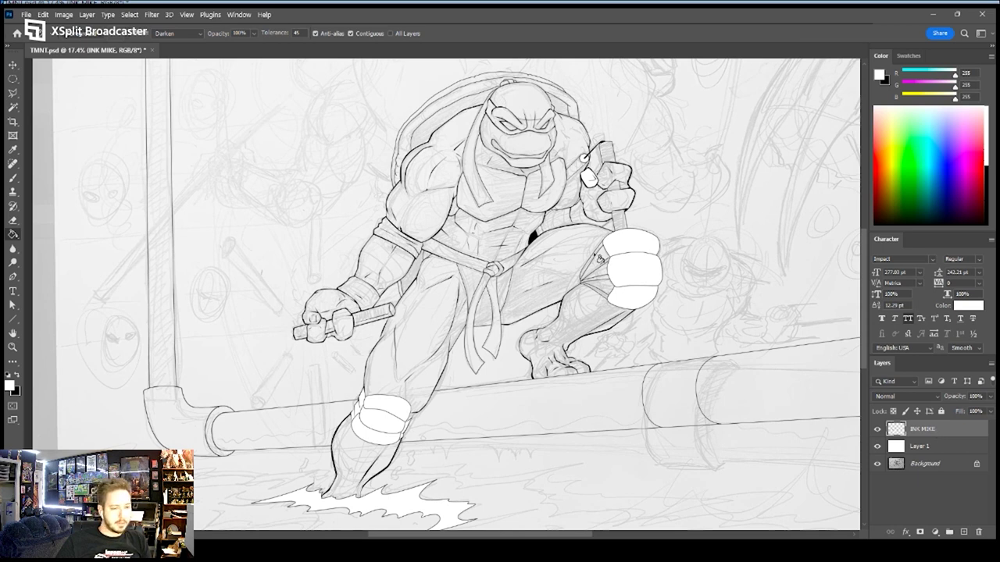
key("shift+g")
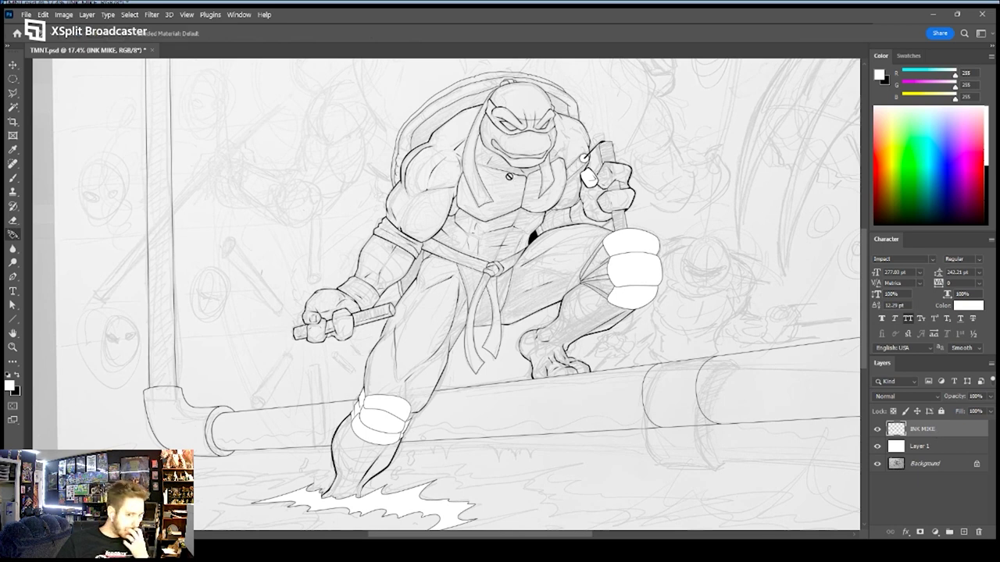
key("z")
left_click_drag(517, 138, 482, 255)
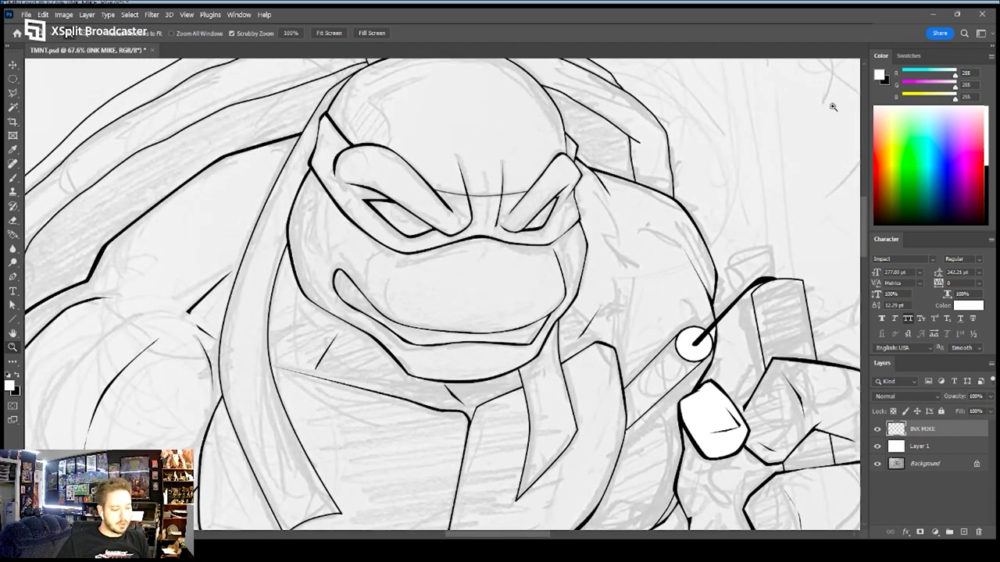
key("g")
mouse_move(927, 104)
left_mouse_down()
mouse_move(897, 88)
mouse_move(931, 92)
left_mouse_up()
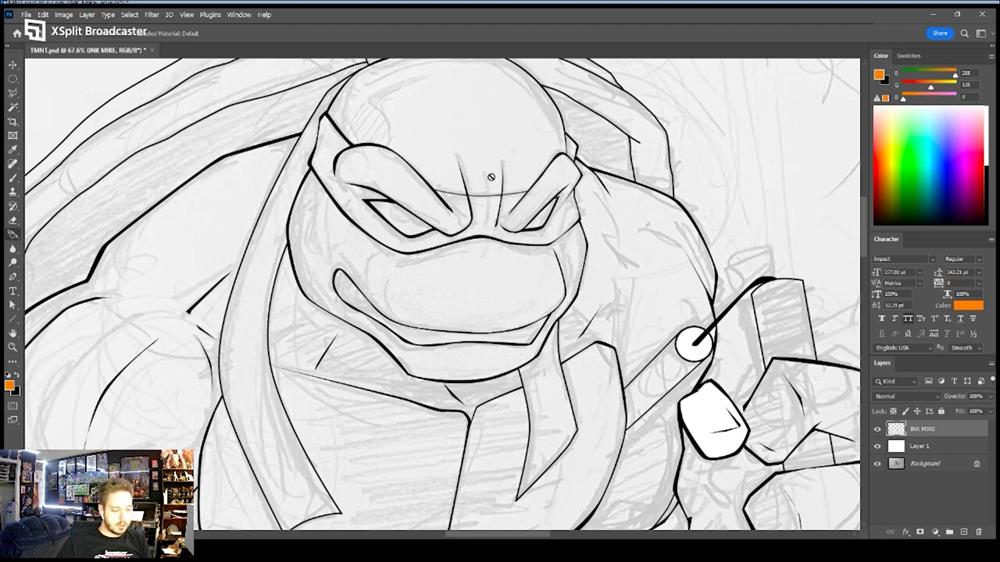
key("shift+g")
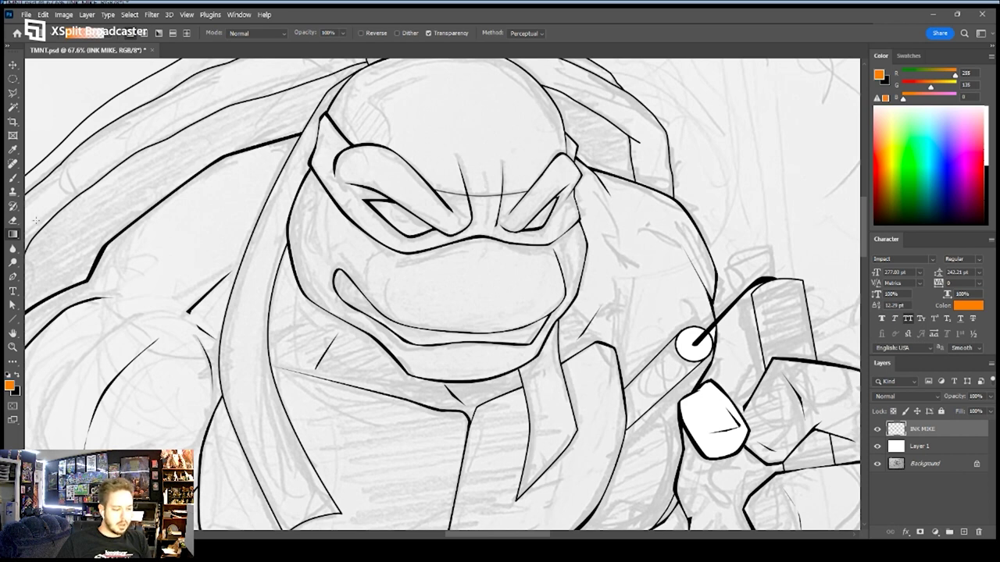
key("shift+g")
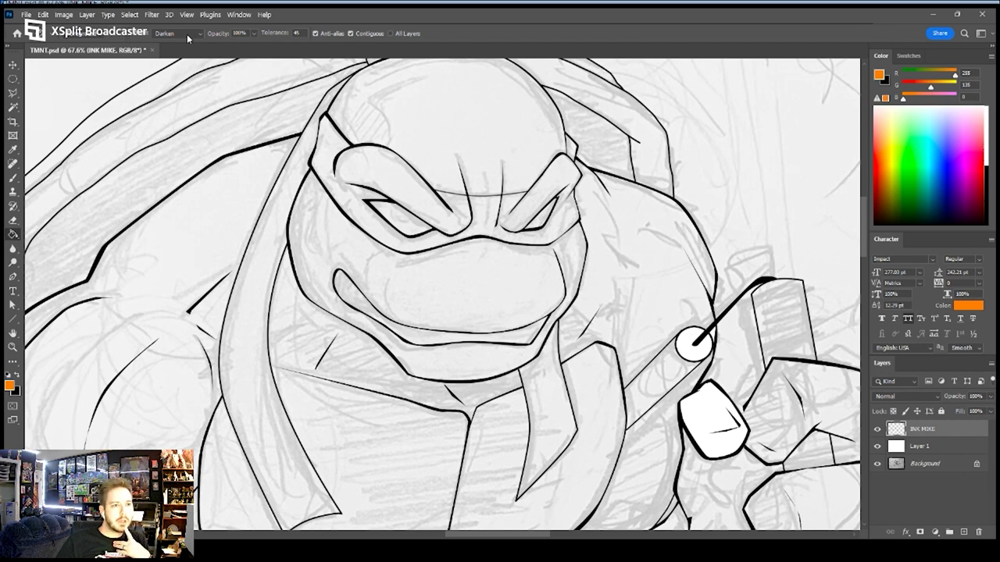
left_click(400, 184)
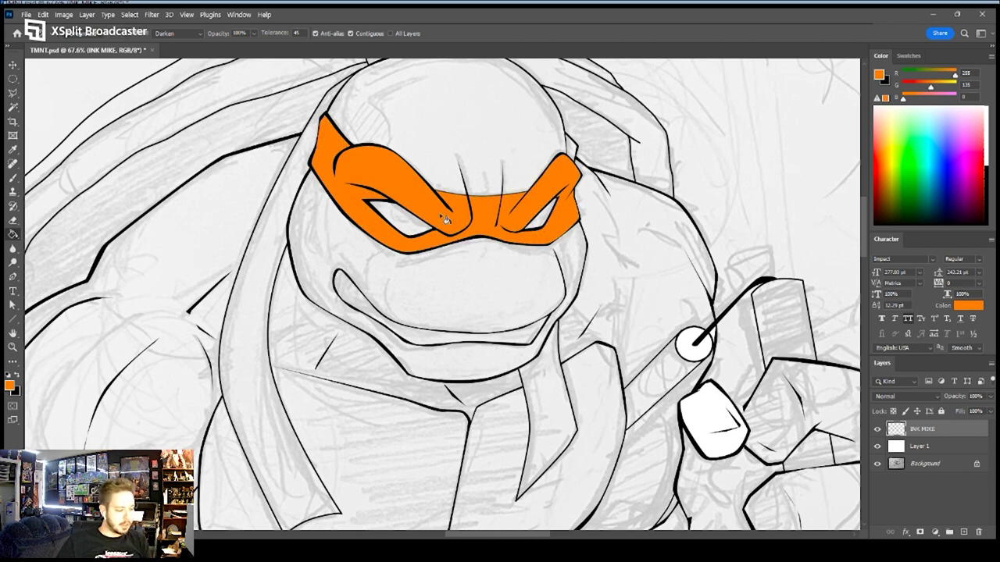
Brush orange over the pale fringe pixels along the eye mask's thin upper edge between the brows
key("z")
left_click_drag(450, 204, 486, 203)
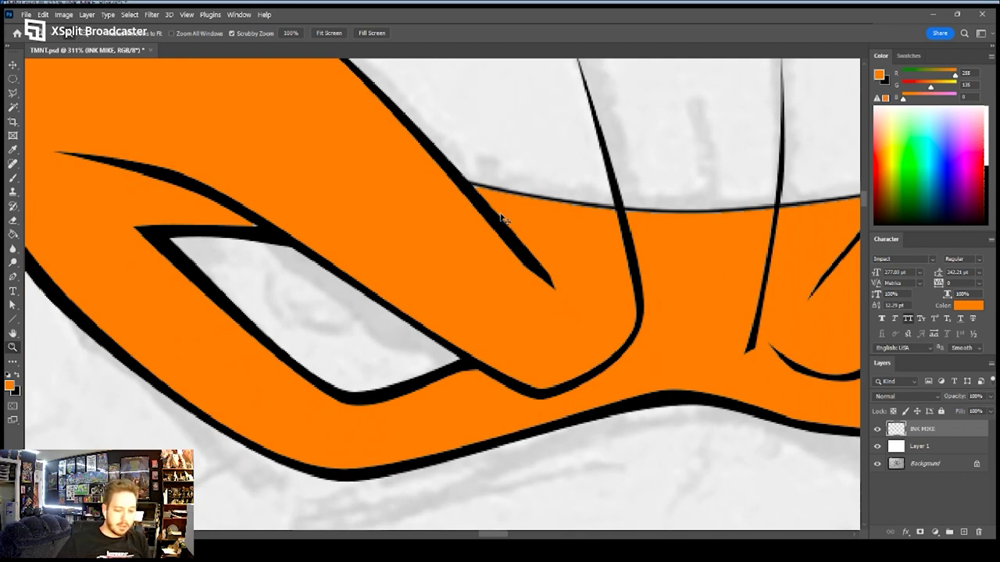
key("ctrl+minus")
key("ctrl+minus")
key("ctrl+minus")
left_click_drag(468, 272, 515, 234)
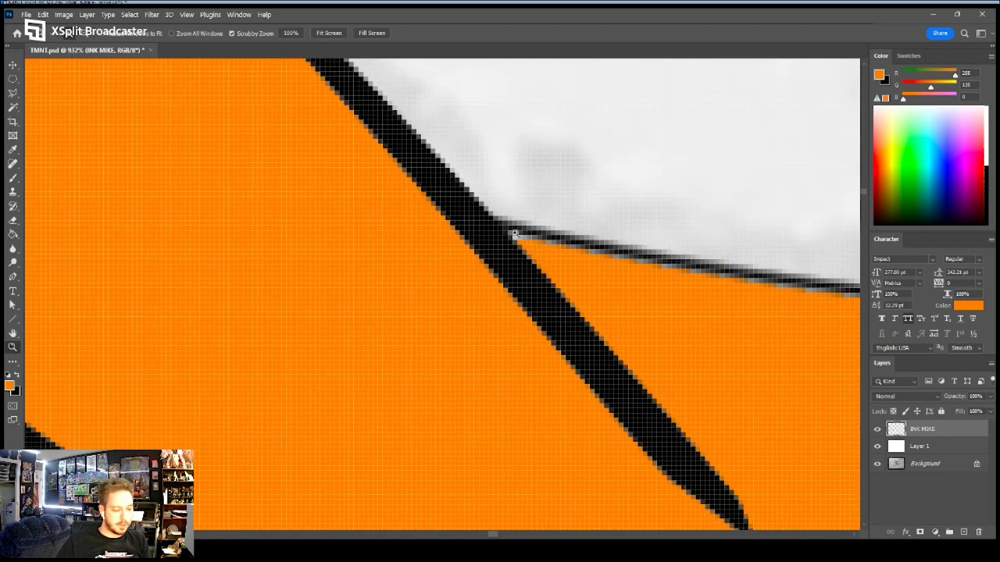
key("b")
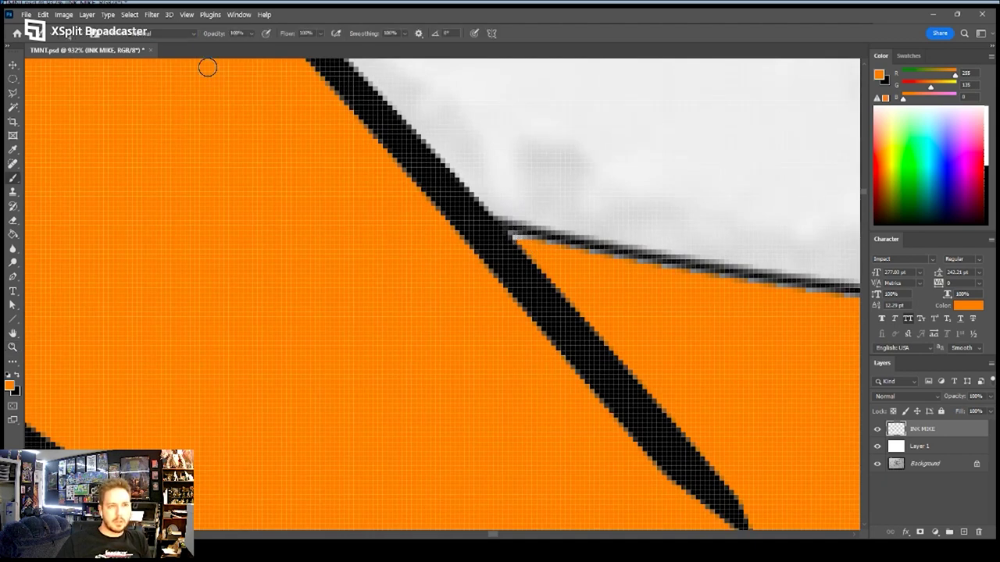
left_click(169, 70)
mouse_move(495, 227)
left_mouse_down()
mouse_move(673, 278)
mouse_move(775, 286)
mouse_move(371, 211)
mouse_move(680, 249)
mouse_move(475, 245)
mouse_move(687, 245)
mouse_move(749, 232)
mouse_move(571, 241)
mouse_move(714, 231)
left_mouse_up()
left_click_drag(761, 232, 422, 263)
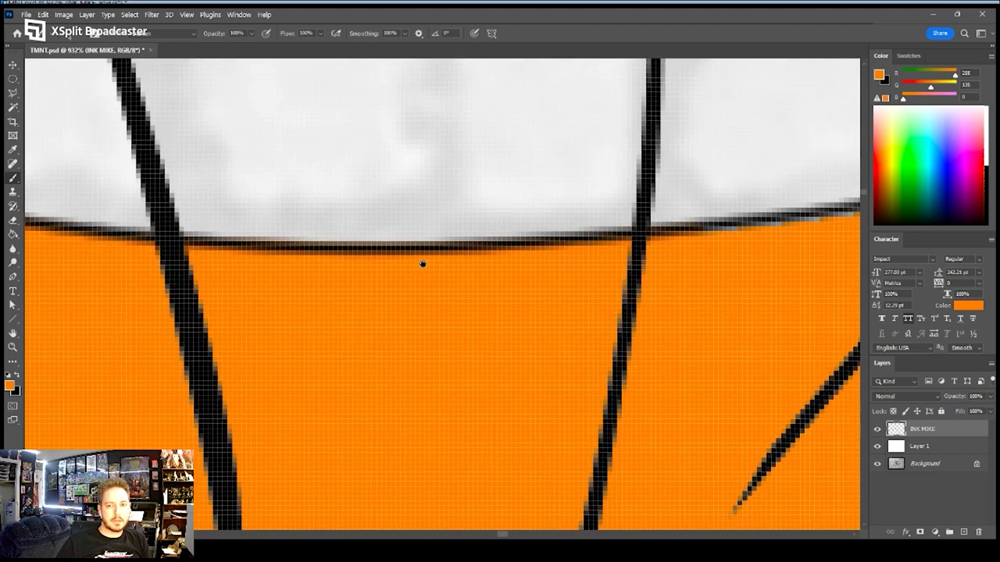
left_click(499, 251, "shift")
left_click(650, 231, "shift")
key("z")
left_click_drag(525, 248, 428, 257)
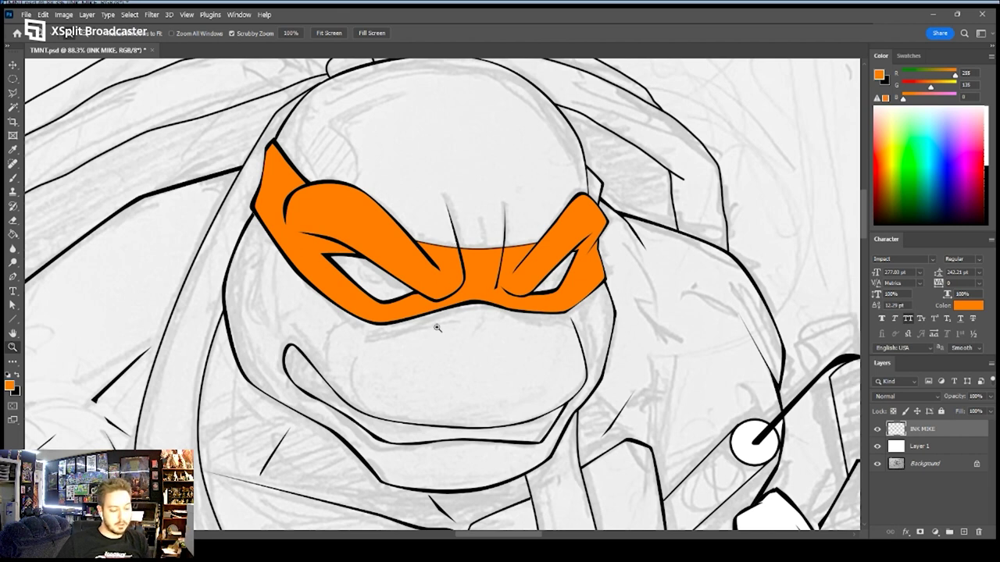
key("g")
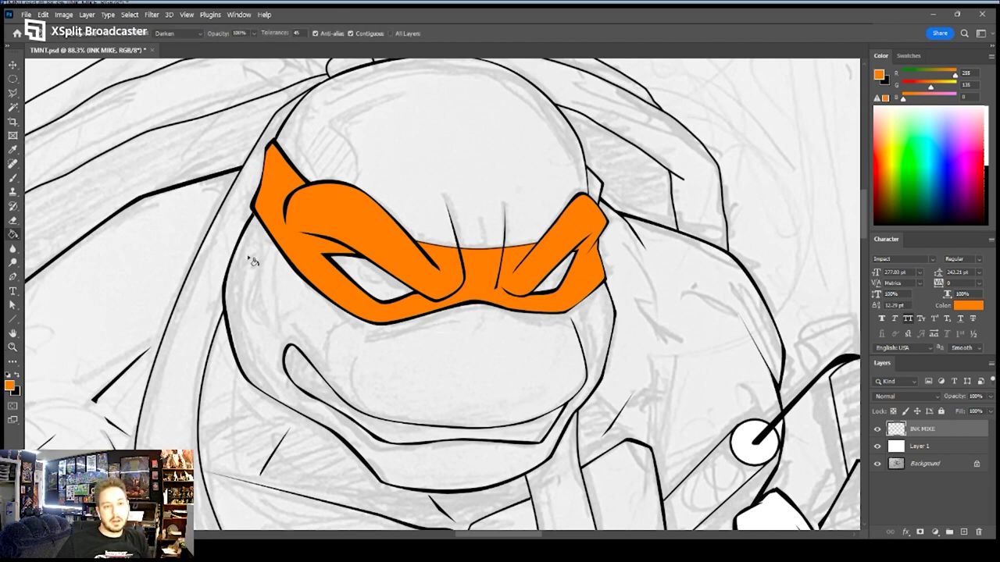
Fill both hanging tails of the eye mask with the same orange using the Paint Bucket
scroll(220, 238, "down", 3)
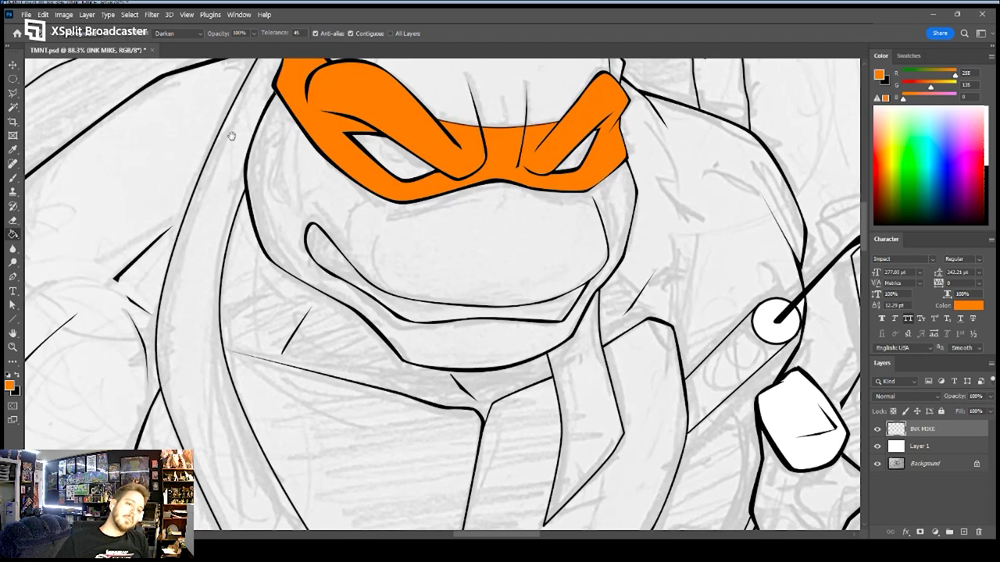
left_click(220, 198)
key("z")
mouse_move(599, 391)
left_mouse_down()
mouse_move(560, 391)
mouse_move(574, 391)
mouse_move(617, 192)
left_mouse_up()
key("g")
left_click(597, 387)
Try an orange Paint Bucket fill on the elbow pad of the lowered arm
left_click_drag(293, 368, 383, 206)
scroll(382, 206, "up", 1)
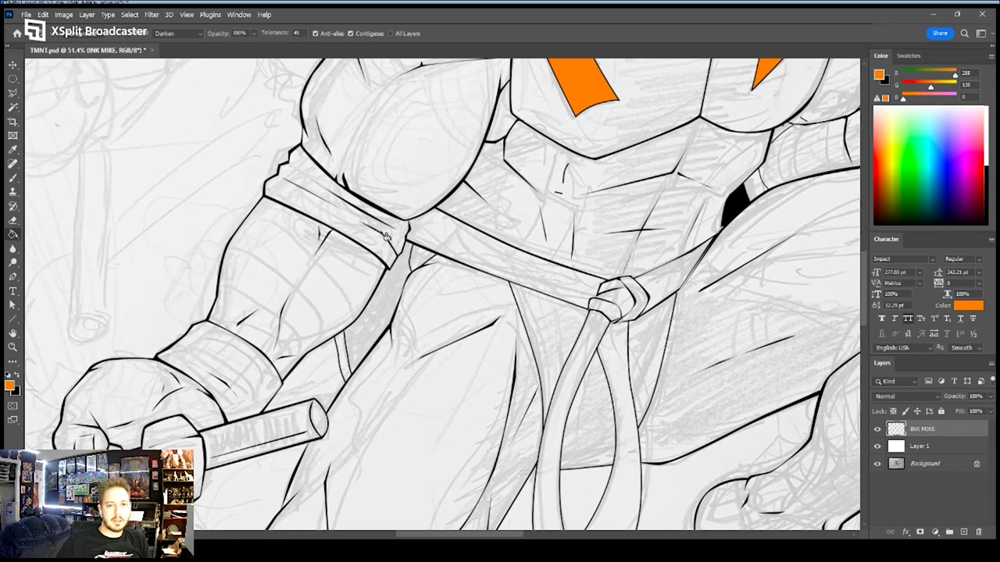
left_click(348, 224)
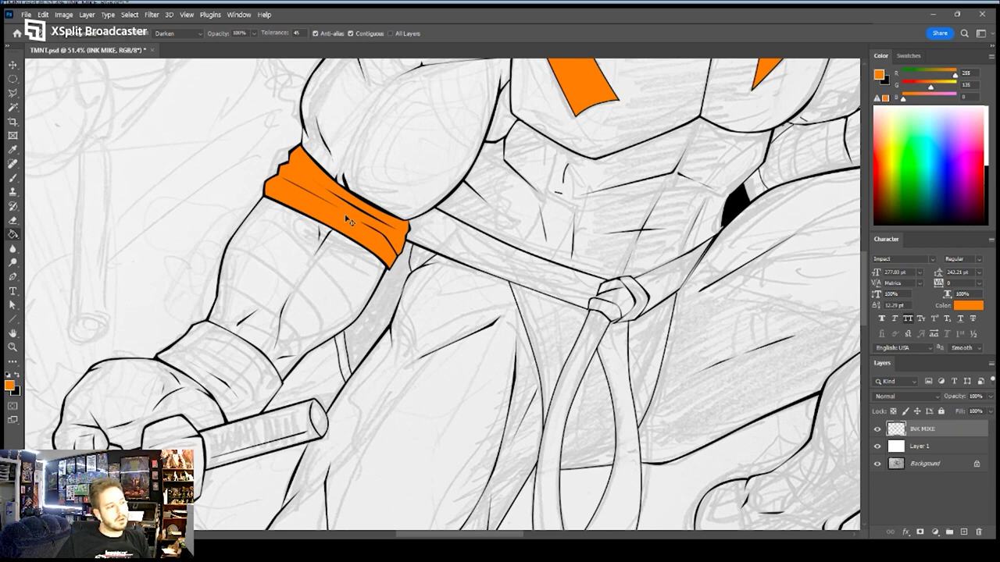
key("ctrl+z")
Fill the mask's knot behind the top of the head with orange
mouse_move(562, 195)
left_mouse_down()
mouse_move(494, 171)
mouse_move(376, 370)
left_mouse_up()
left_click_drag(493, 203, 429, 370)
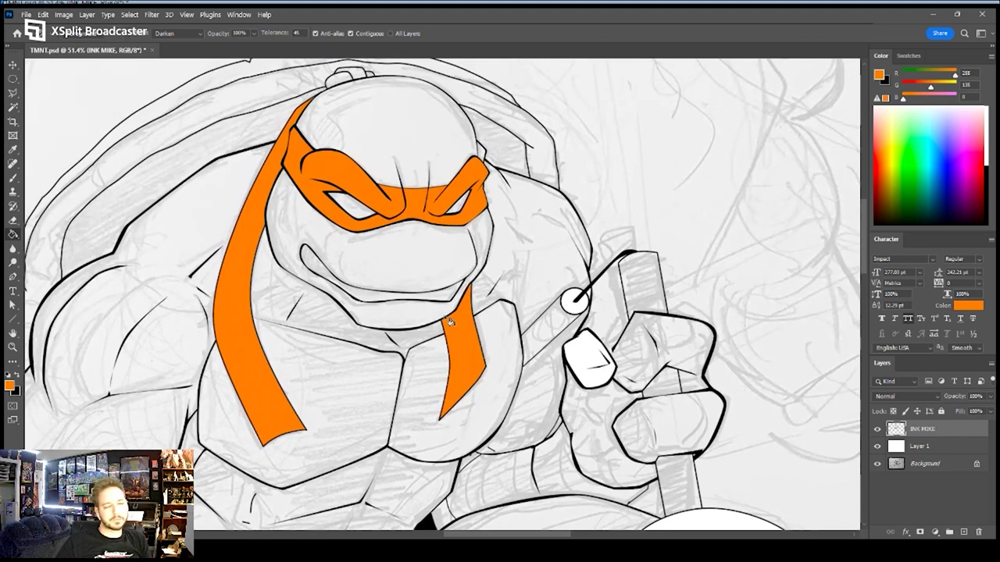
left_click(348, 81)
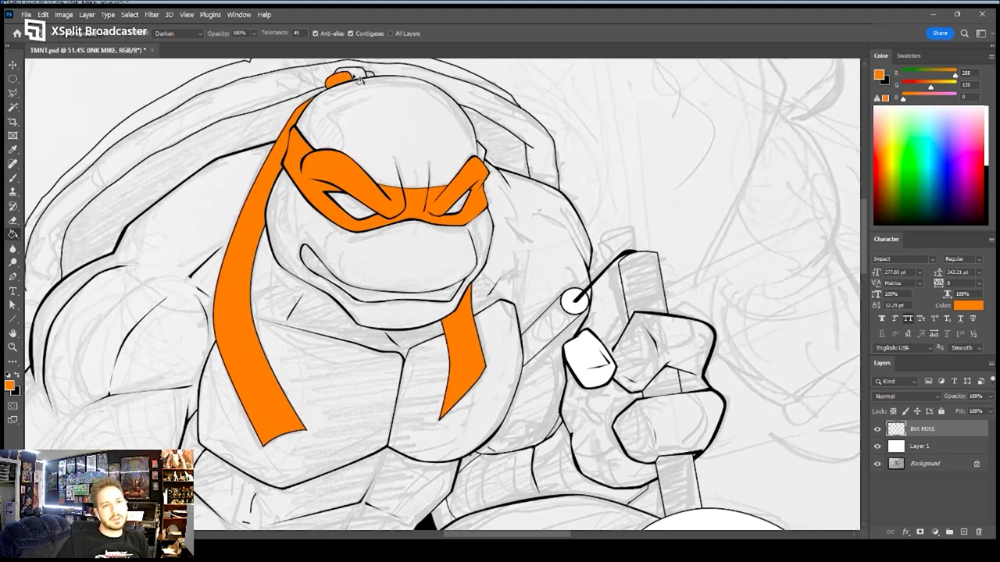
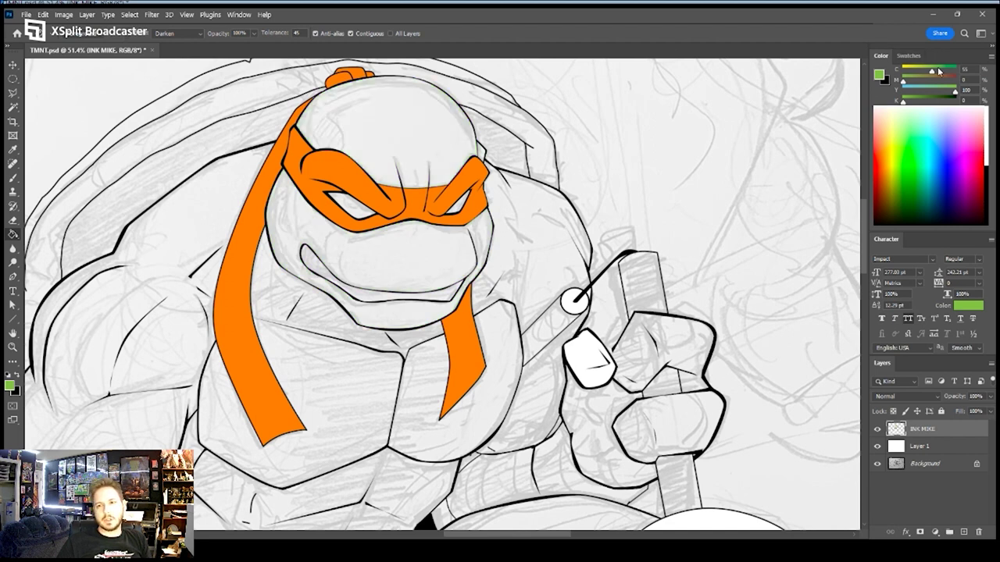
Try a green of C 100, M 0, Y 100, K 0 on the turtle's scalp and face
left_click_drag(940, 71, 956, 72)
left_click(407, 127)
left_click(412, 245)
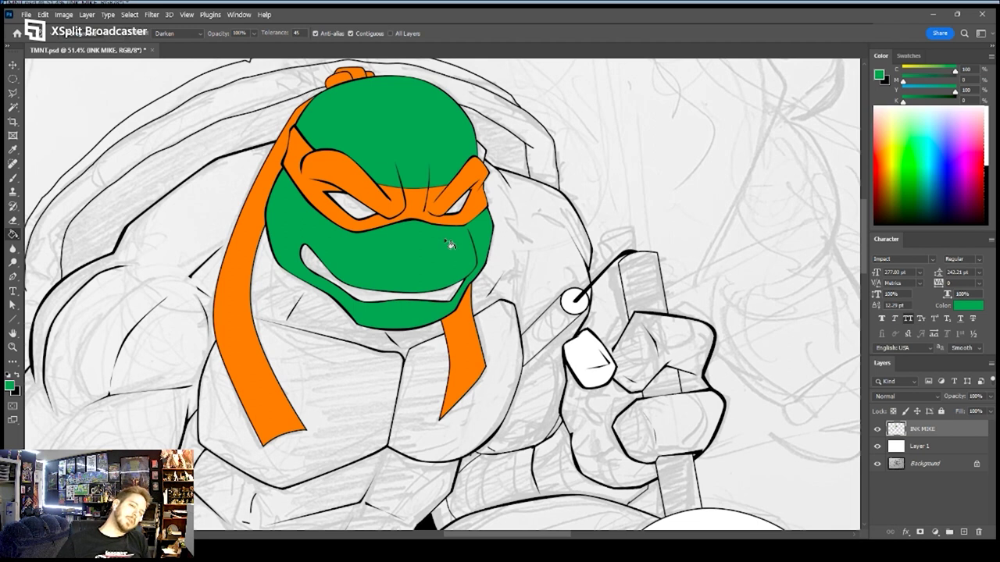
key("ctrl+z")
key("ctrl+z")
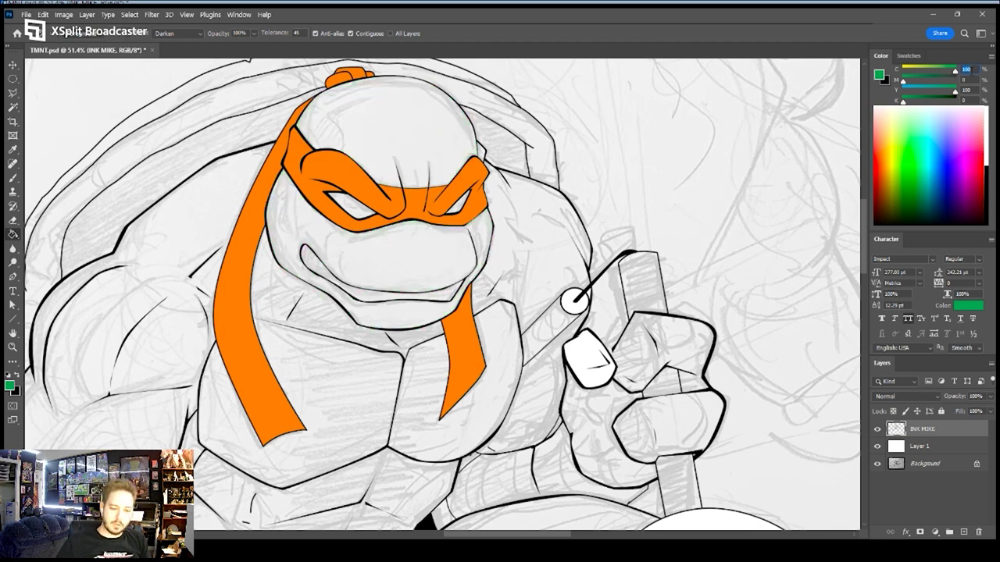
Try a green of C 85, M 0, Y 85, K 0 on the turtle's scalp and face
type("80")
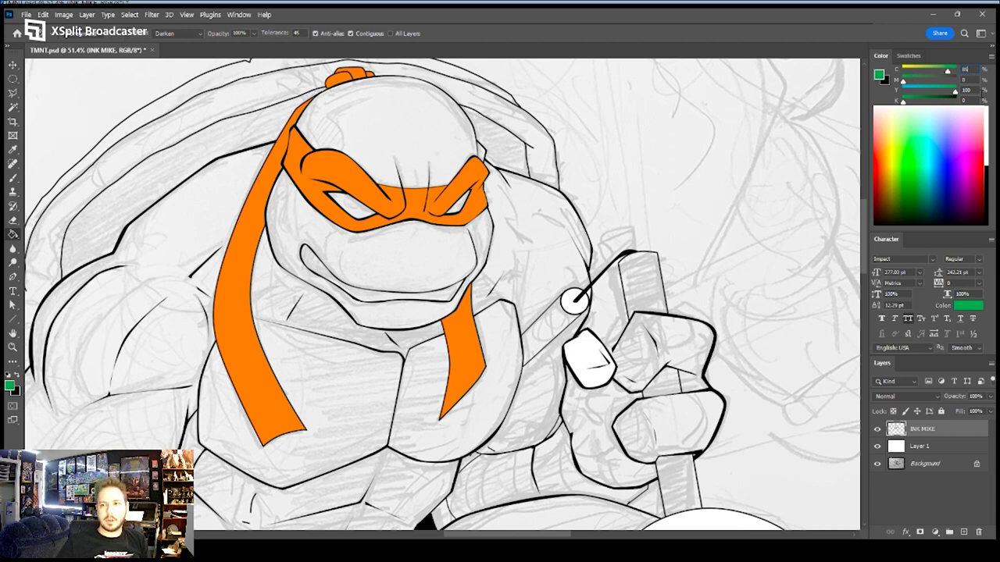
type("85")
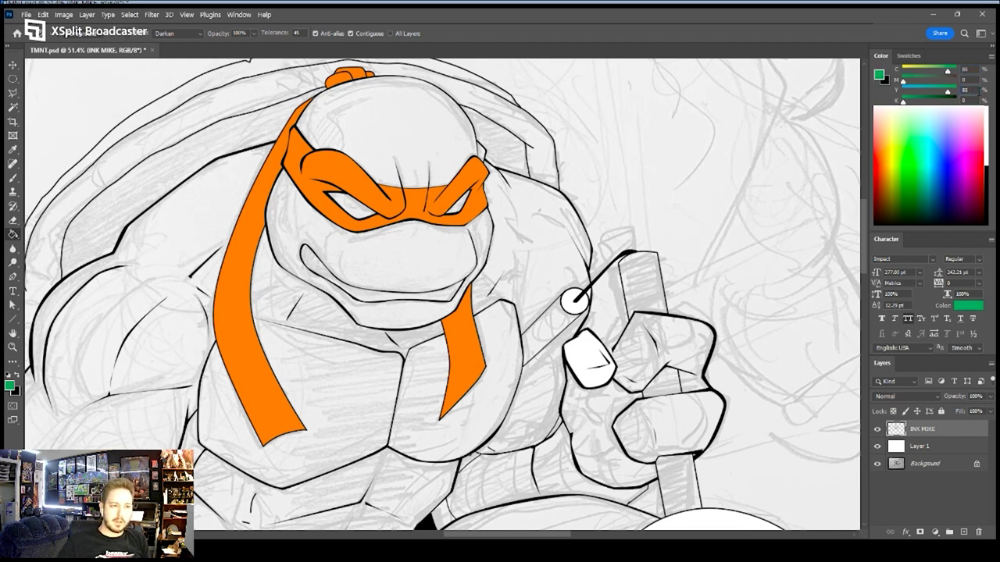
left_click(428, 123)
left_click(429, 271)
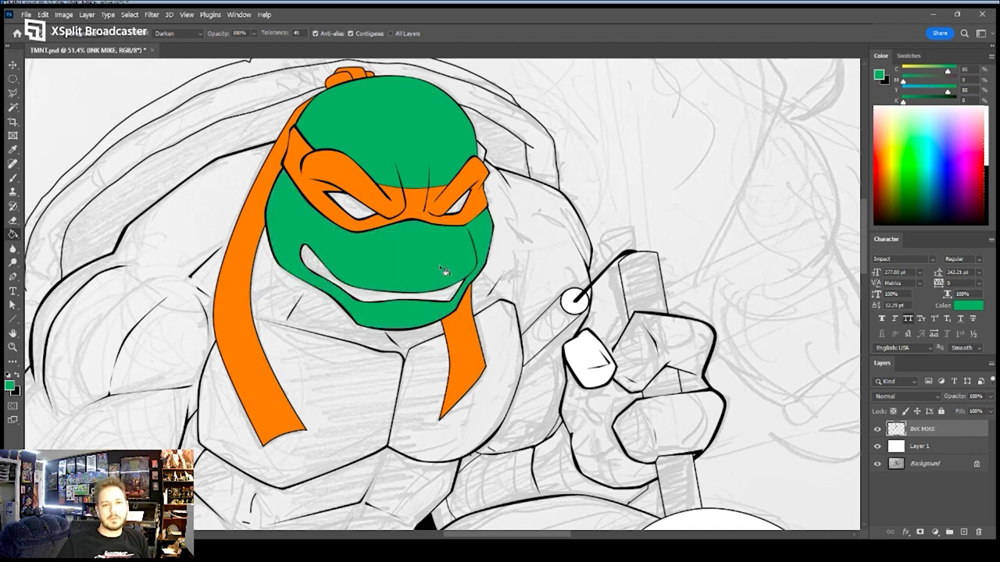
key("ctrl+z")
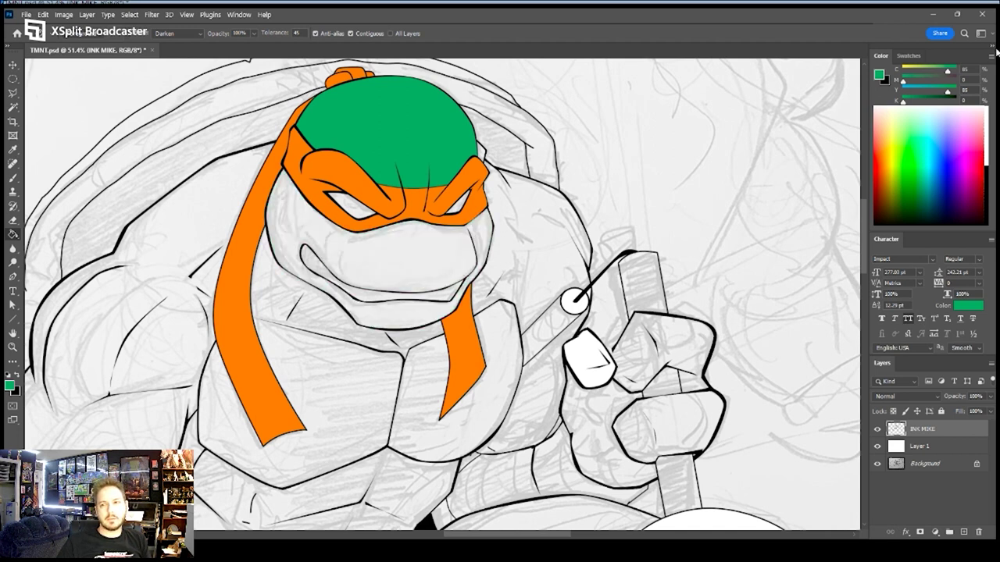
key("ctrl+z")
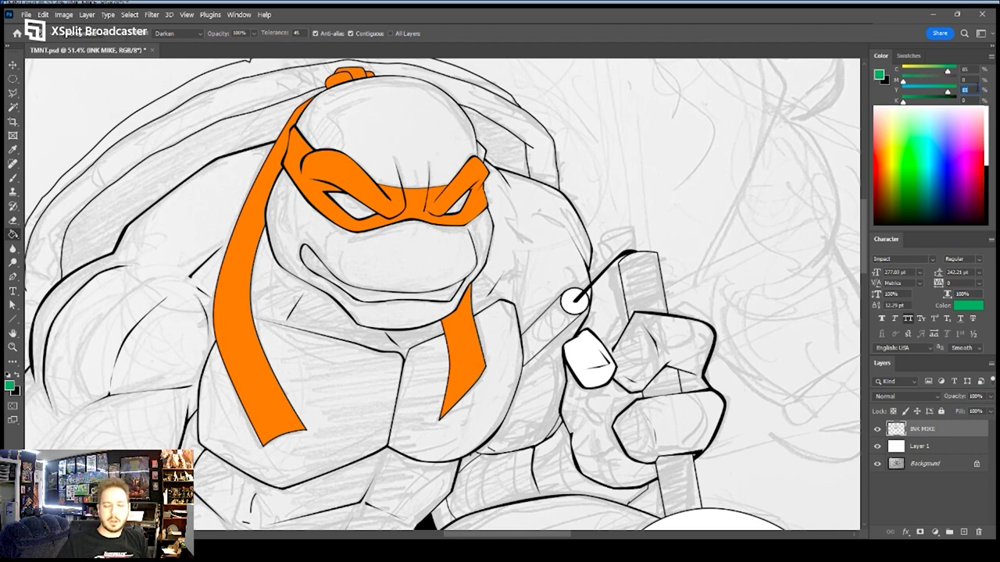
Try a bluer green on the turtle's scalp and face by reducing yellow to 70%
type("70")
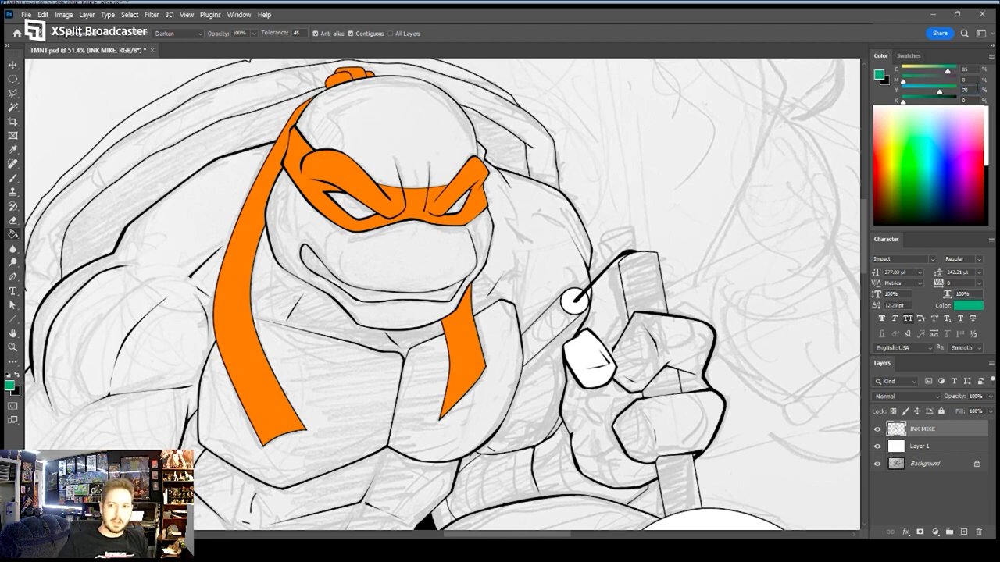
left_click(398, 125)
left_click(407, 241)
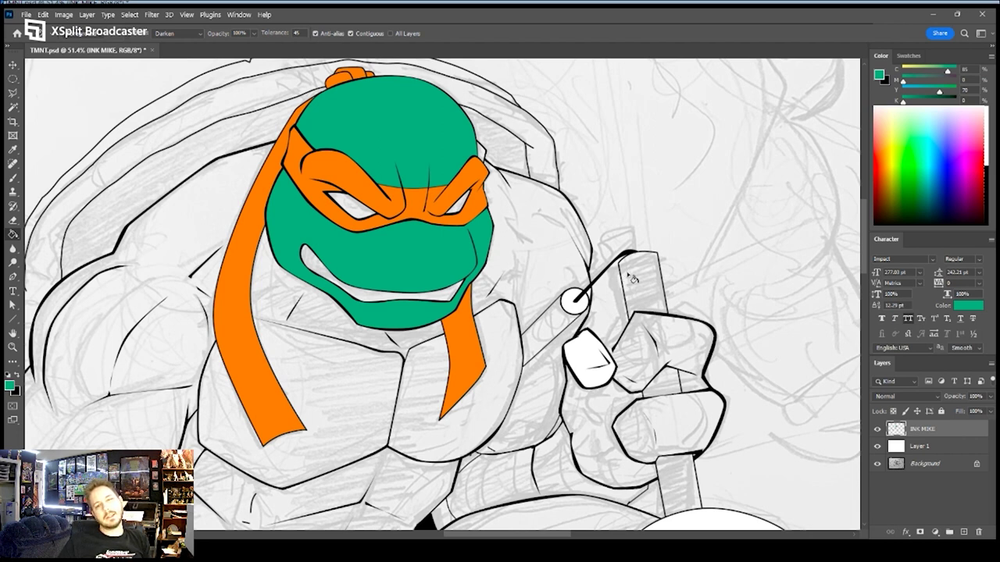
key("ctrl+z")
key("ctrl+z")
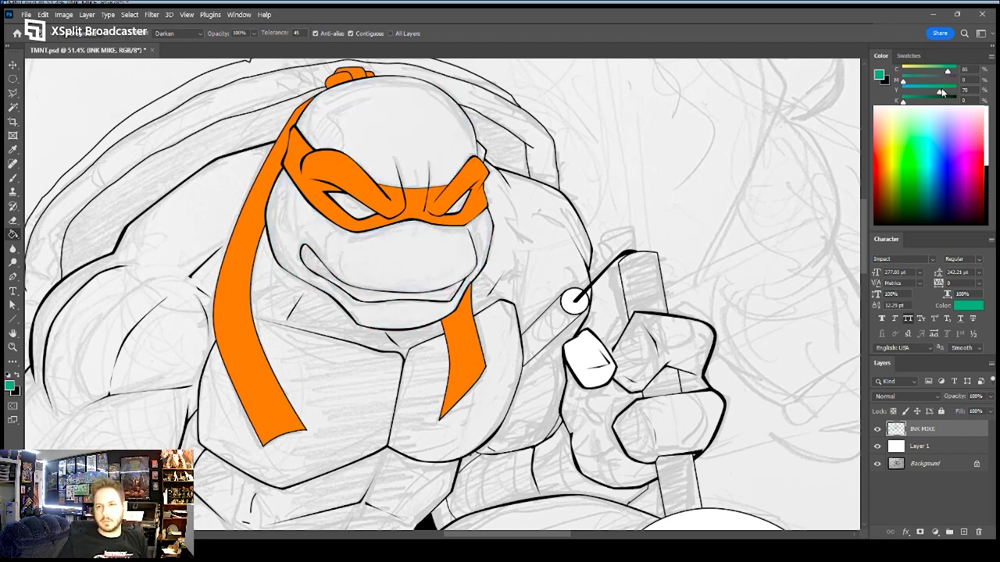
Try a lighter green on the turtle's scalp and face by reducing cyan to 65%
left_click_drag(948, 71, 939, 72)
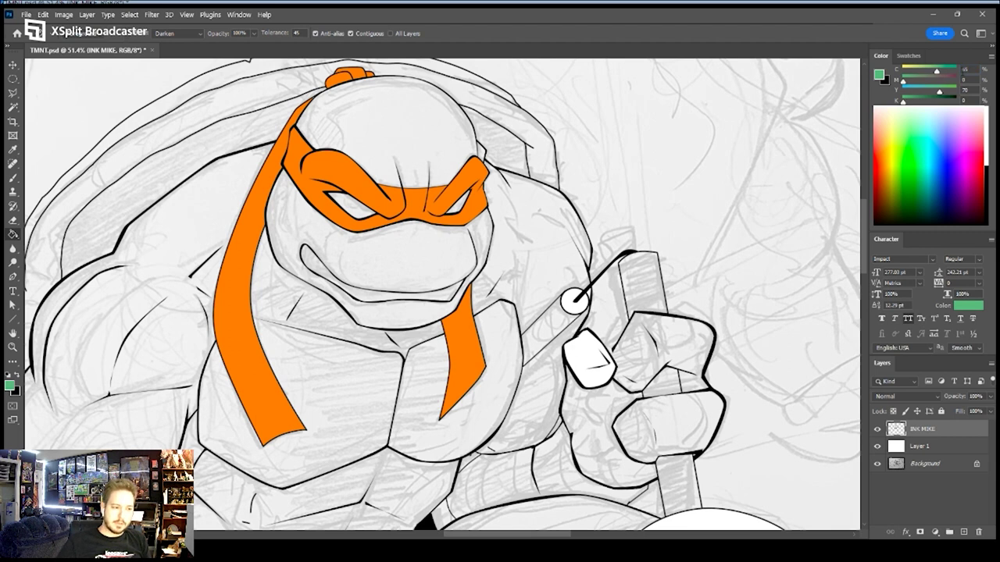
left_click(359, 133)
left_click(423, 255)
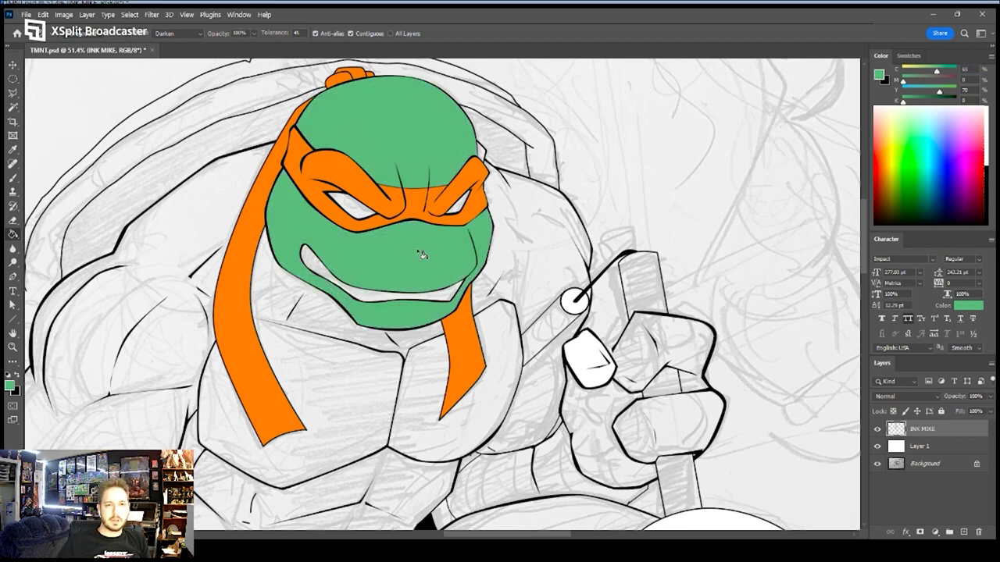
key("ctrl+z")
key("ctrl+z")
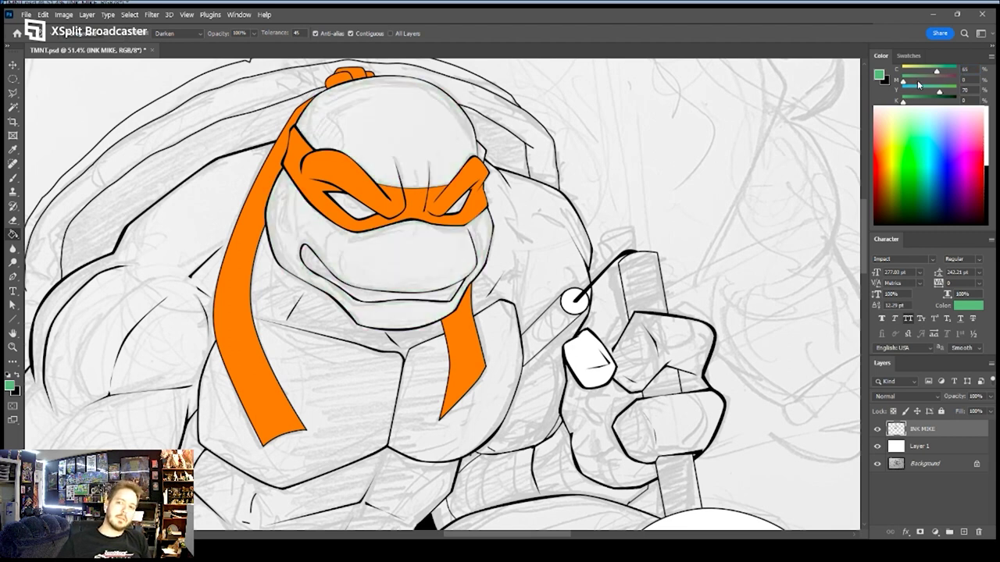
Set the foreground color to C 85, M 0, Y 85, K 0 and fill the turtle's scalp and face with it
left_click_drag(938, 72, 957, 73)
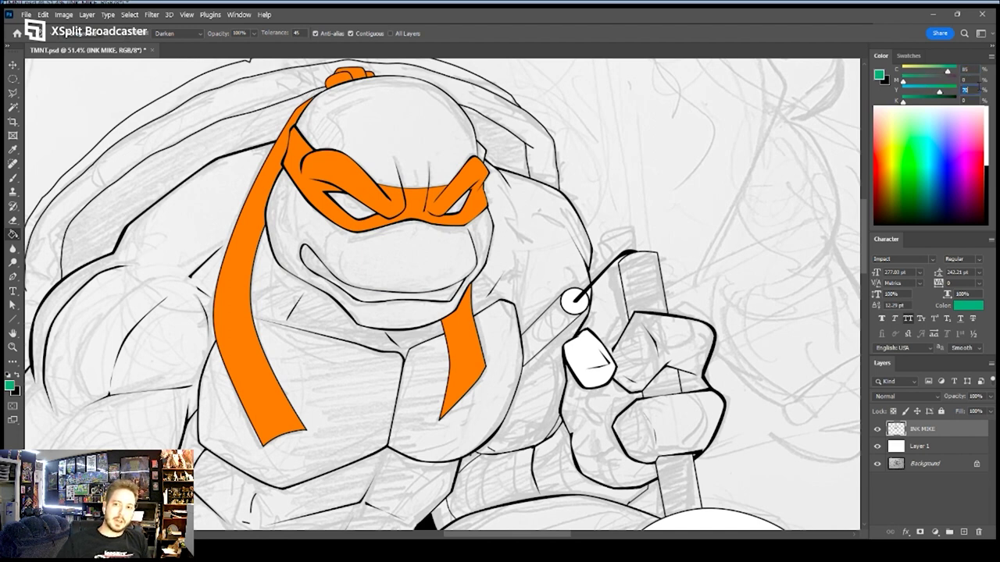
type("85")
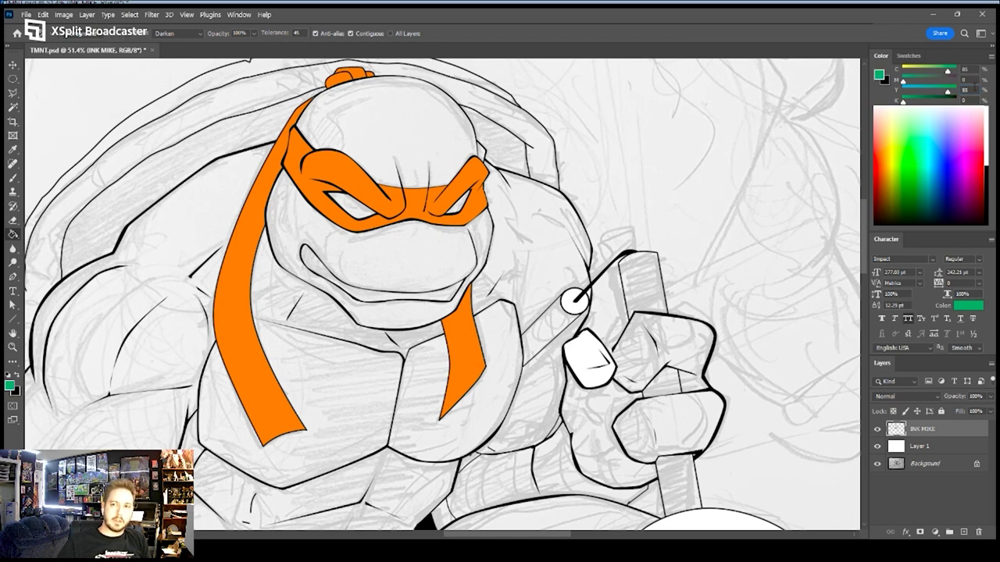
left_click(409, 143)
left_click(425, 277)
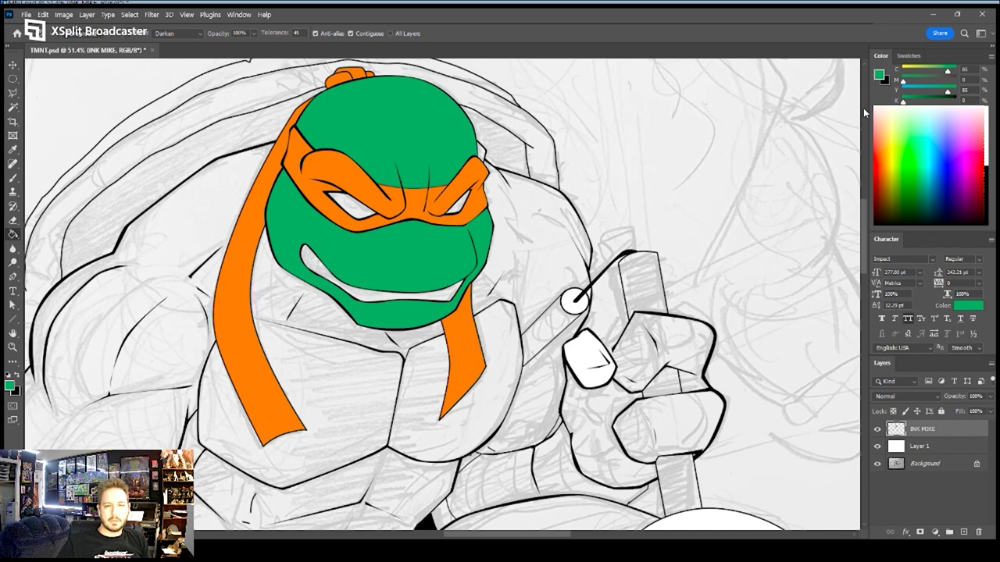
Fill the lowered arm, the neck, and the opposite shoulder and upper arm with the same green
left_click(196, 211)
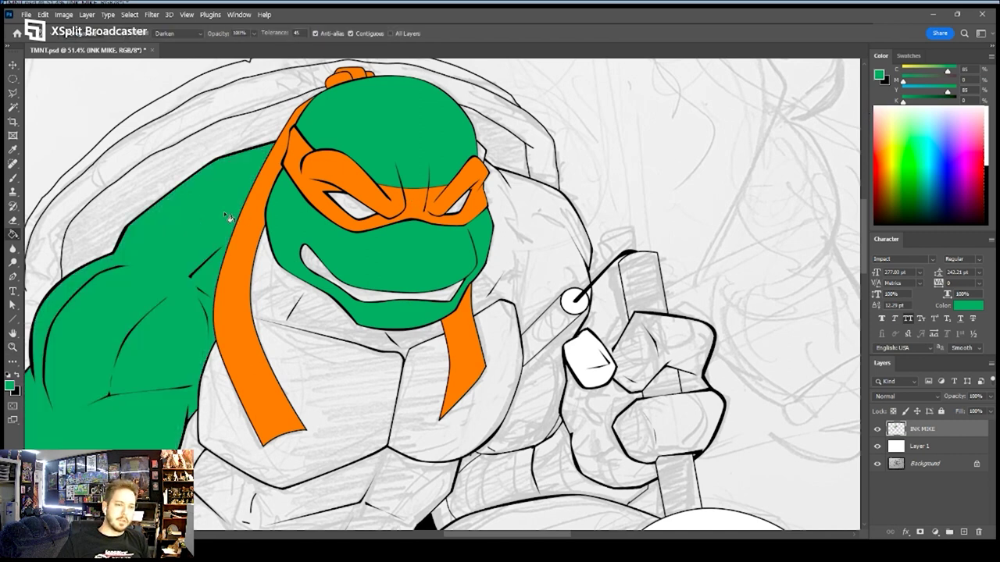
key("z")
left_click_drag(224, 205, 206, 230)
left_click_drag(206, 266, 290, 206)
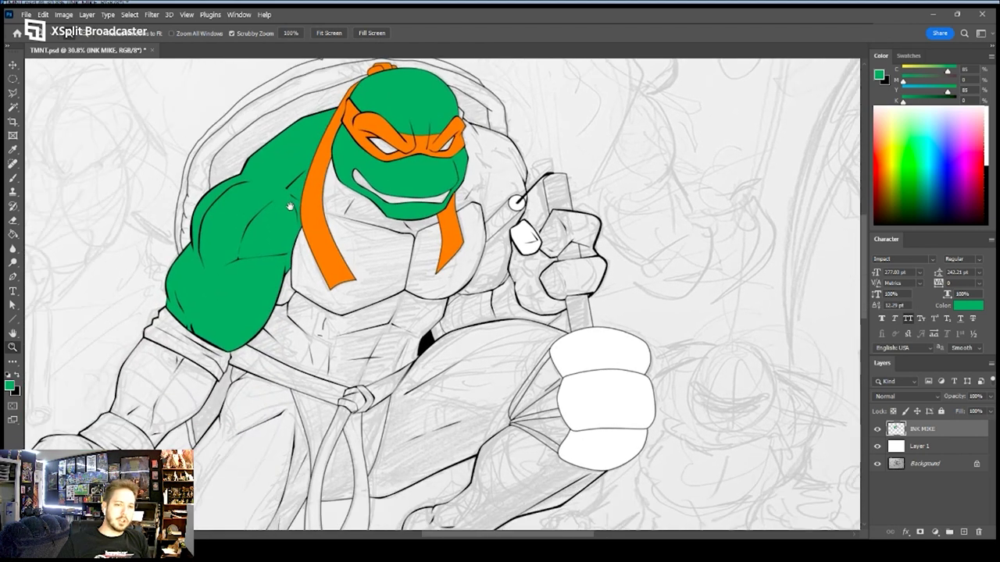
key("g")
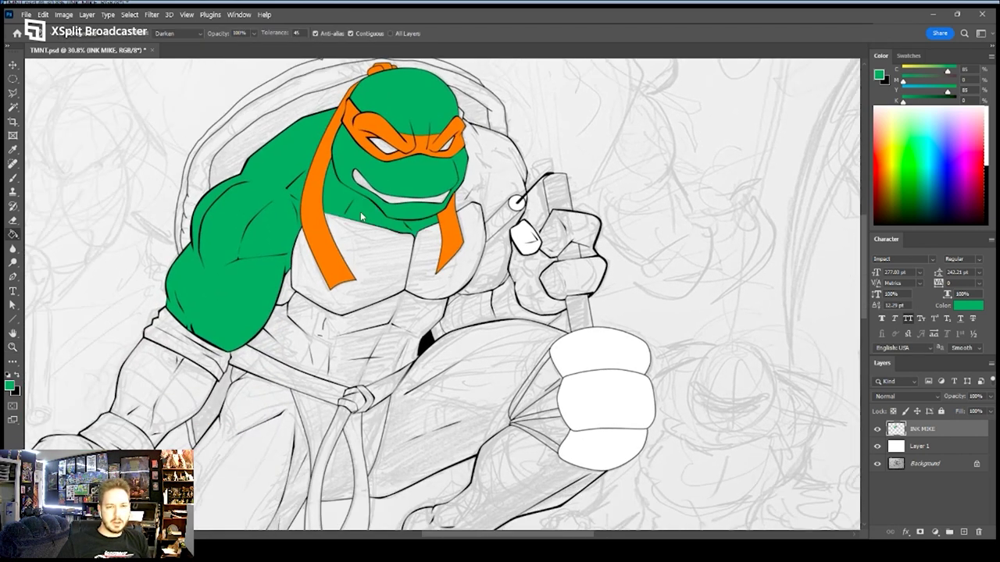
left_click(501, 204)
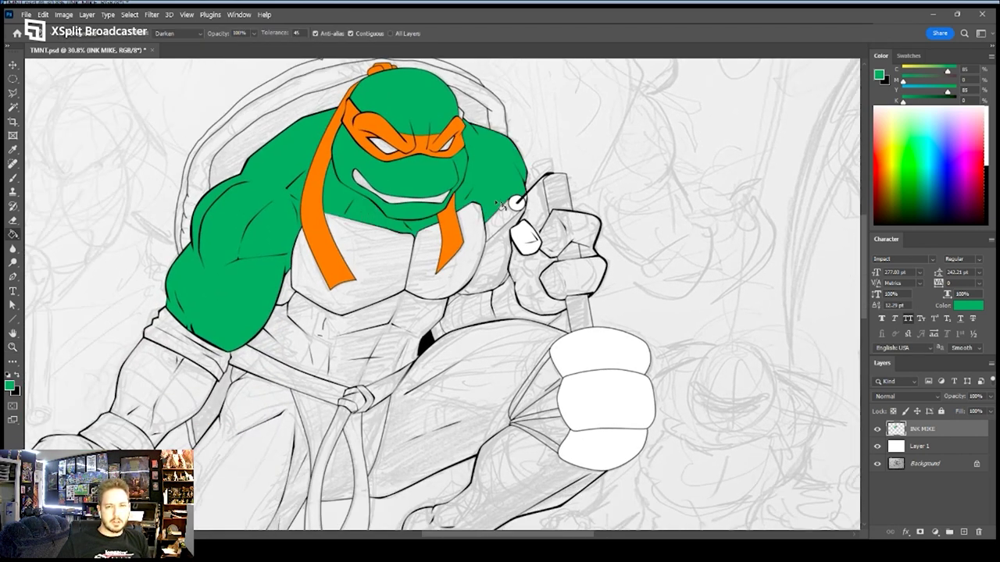
left_click(499, 244)
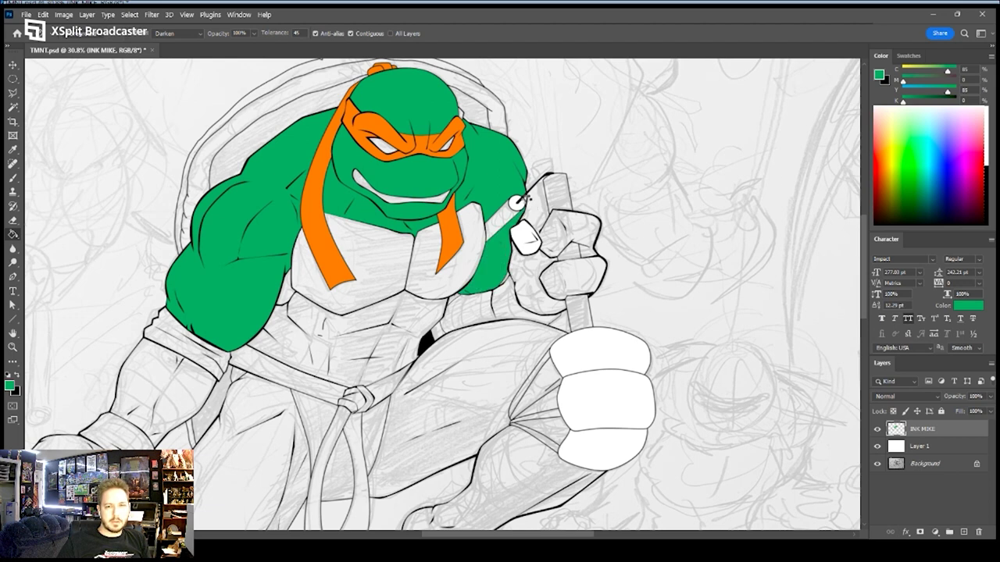
Fill the white thumb of the raised hand below the nunchuck's end with the skin green
key("z")
left_click_drag(530, 201, 593, 200)
key("g")
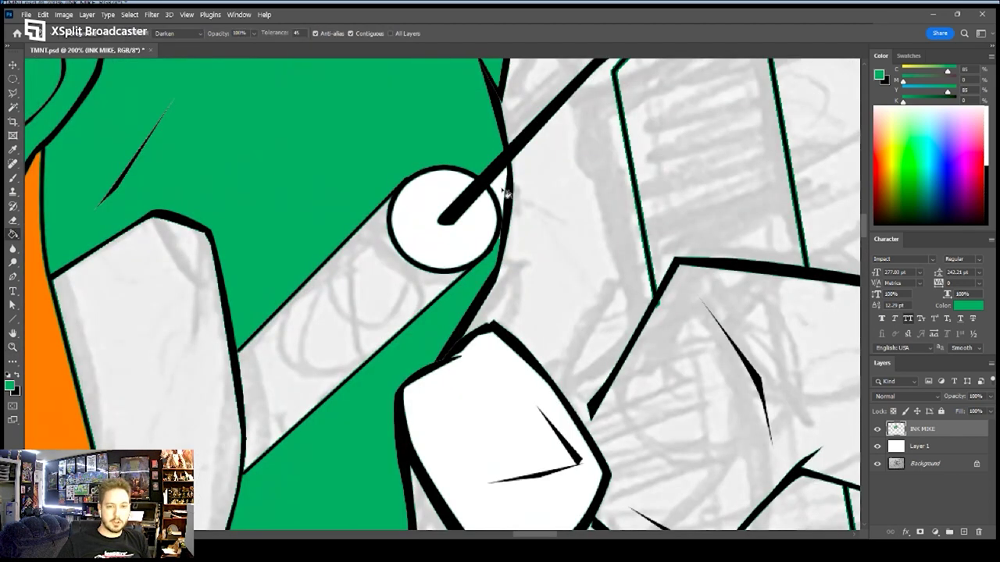
key("z")
left_click(529, 257, "alt")
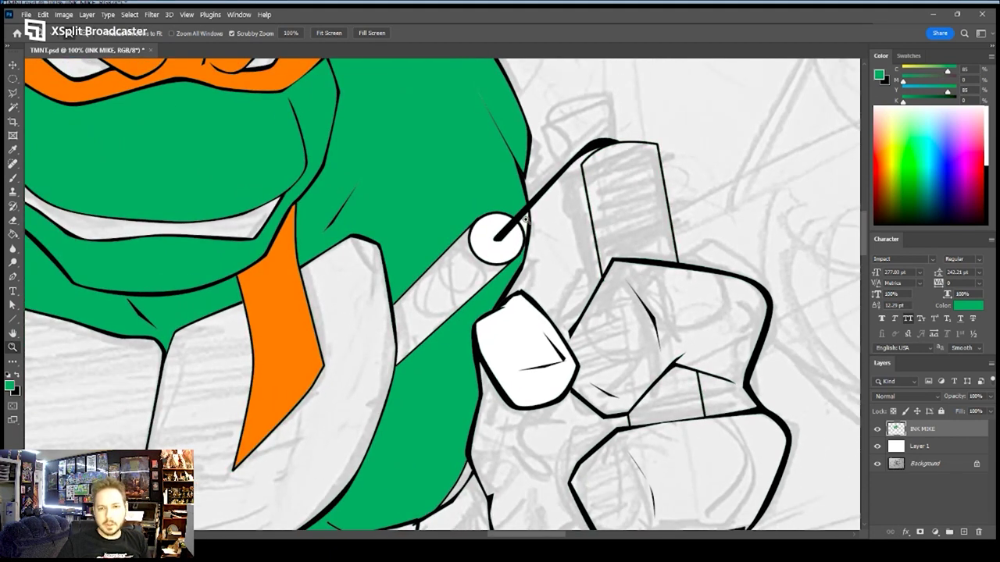
key("g")
scroll(561, 232, "down", 4)
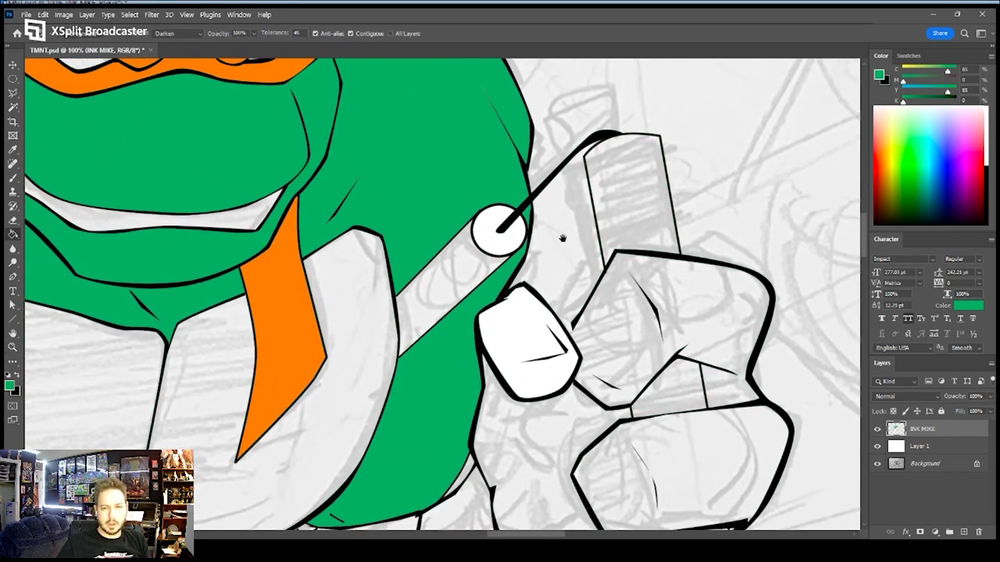
left_click(569, 194)
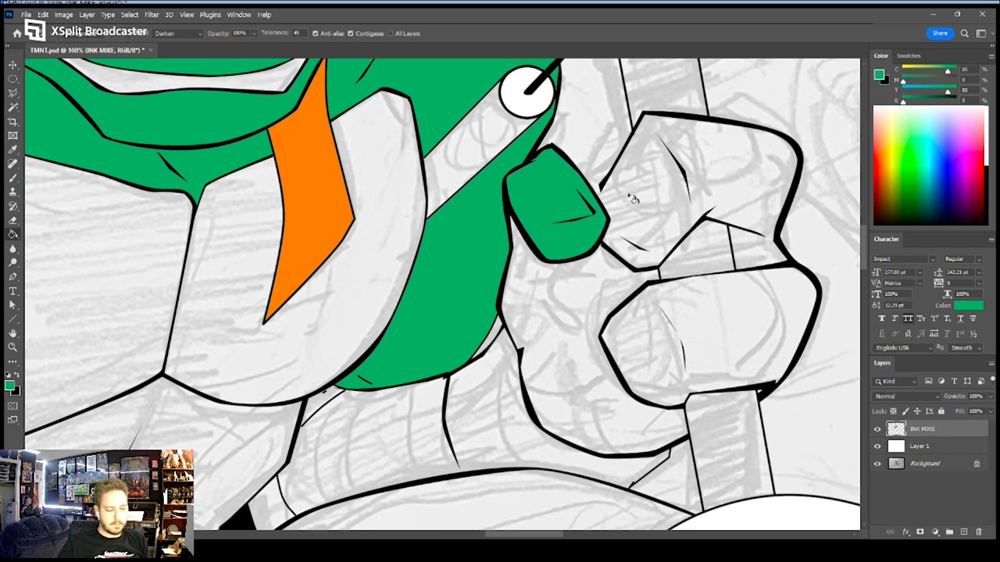
Reset the foreground color to black and brush the gap in the finger outline beside the thumb closed
key("d")
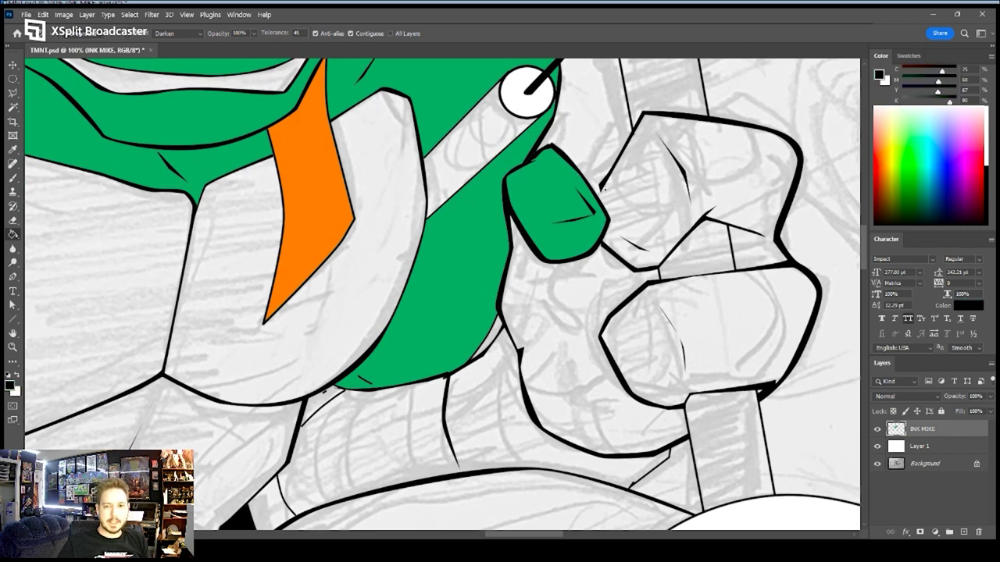
key("b")
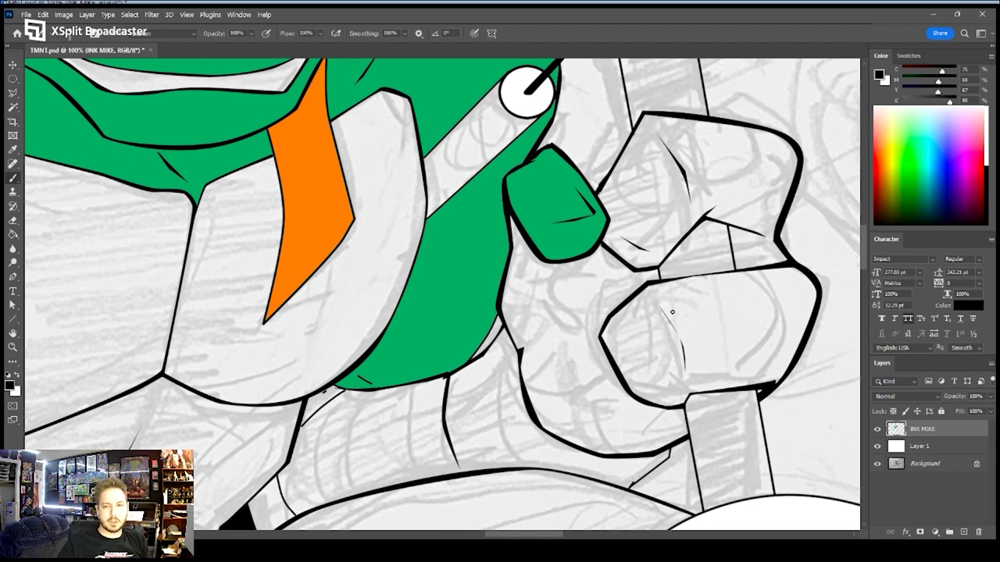
Sample the skin green and fill the palm and the remaining fingers of the raised hand gripping the nunchuck
left_click_drag(554, 353, 591, 266)
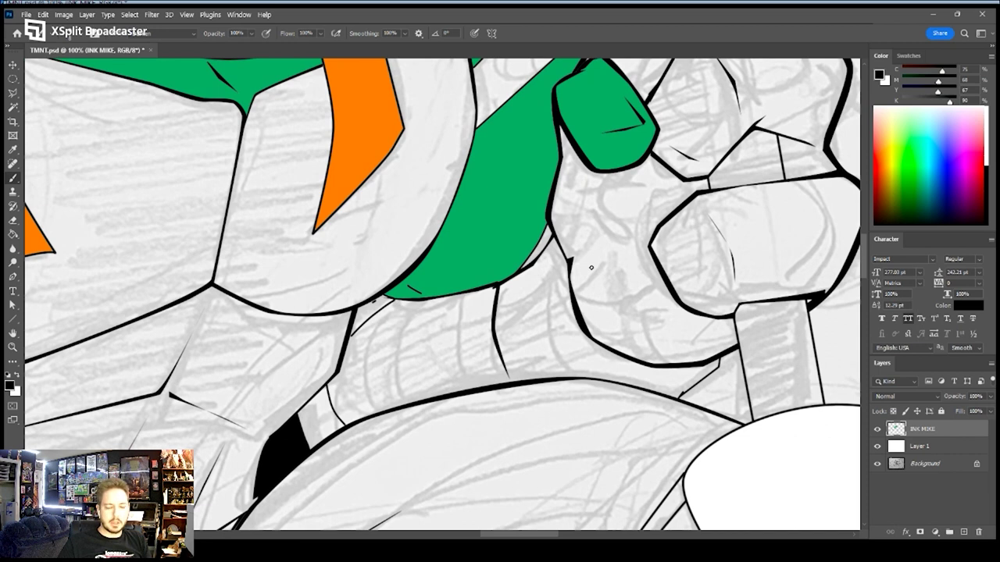
key("i")
left_click(527, 206)
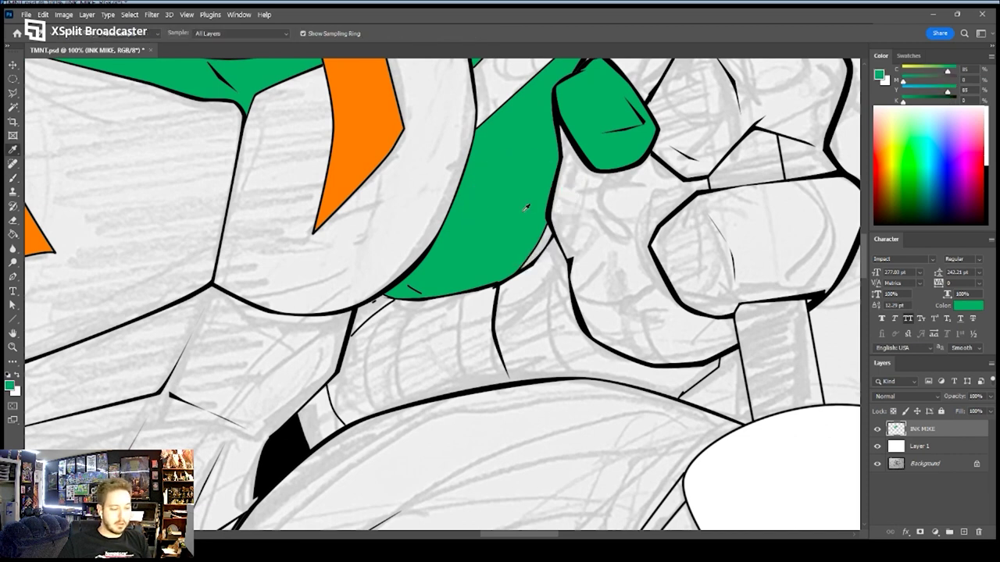
key("g")
left_click(622, 223)
left_click_drag(651, 189, 519, 275)
left_click_drag(600, 202, 595, 205)
left_click(578, 213)
left_click(633, 336)
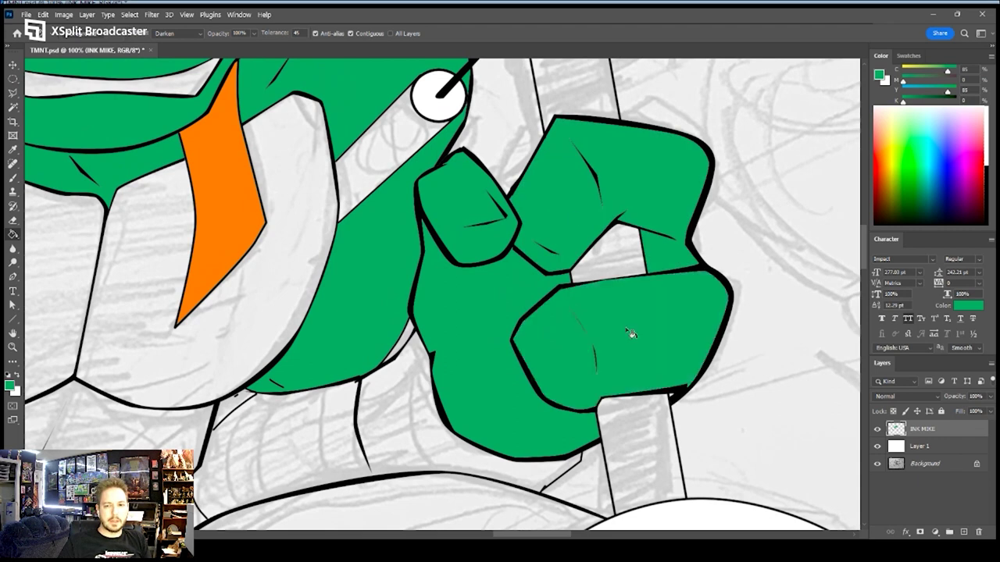
Fill the lowered arm's forearm and the hand and fingers holding the other nunchuck handle with the skin green
key("z")
left_click_drag(591, 315, 524, 315)
left_click_drag(195, 438, 353, 290)
key("g")
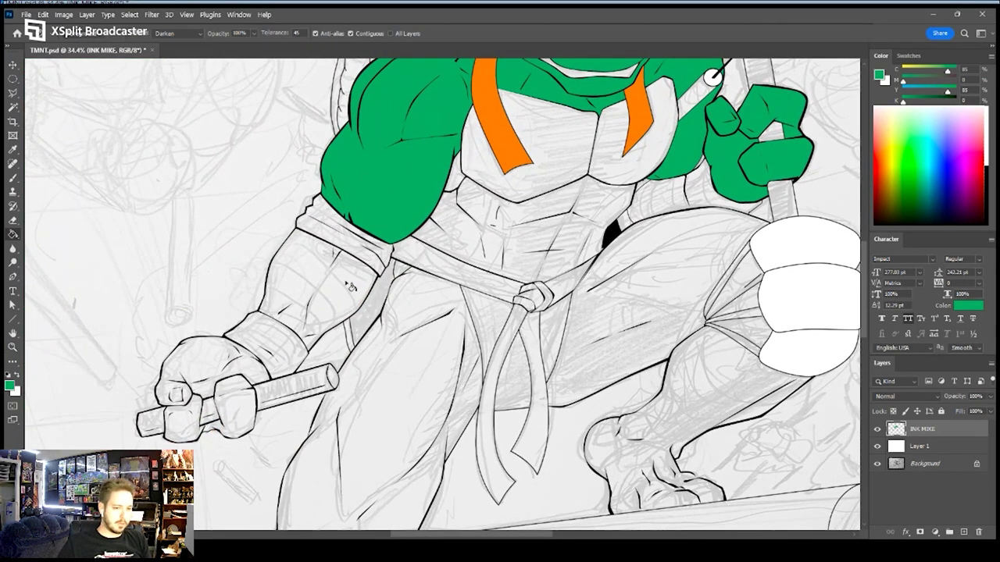
left_click(350, 287)
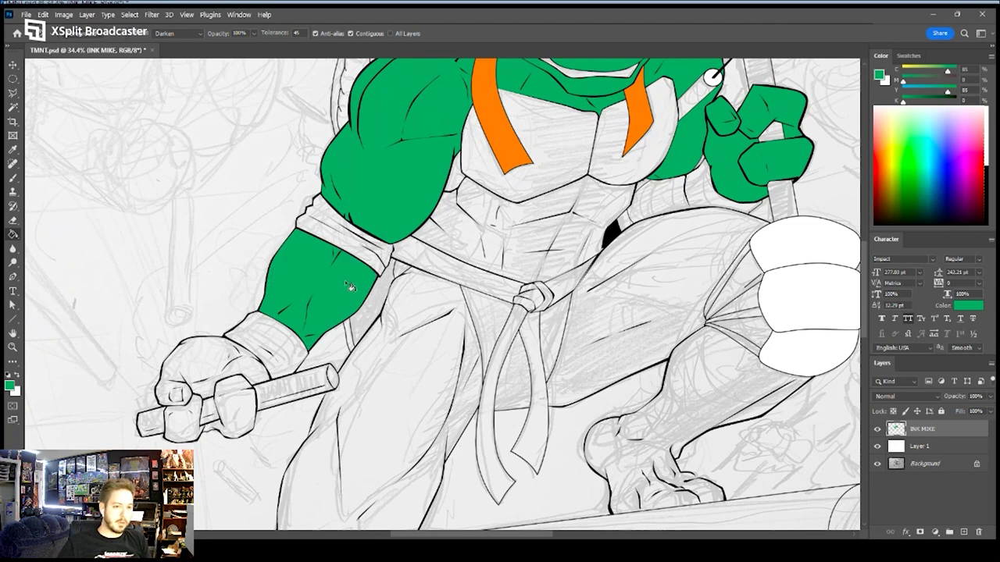
left_click(252, 371)
left_click(238, 407)
left_click(193, 418)
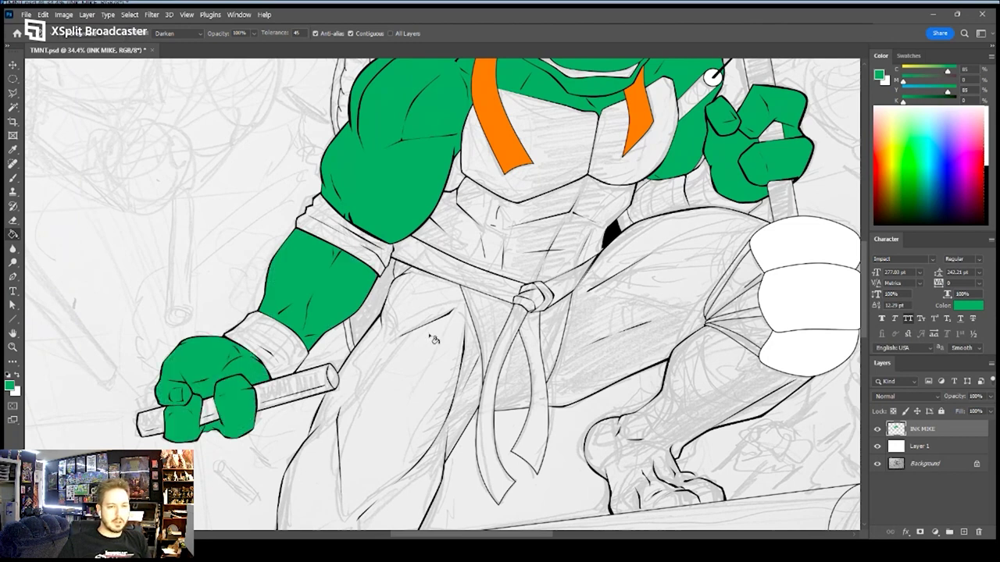
Fill the bent leg's thigh with the skin green, and undo a trial fill of its lower leg
scroll(434, 343, "right", 3)
left_click(566, 285)
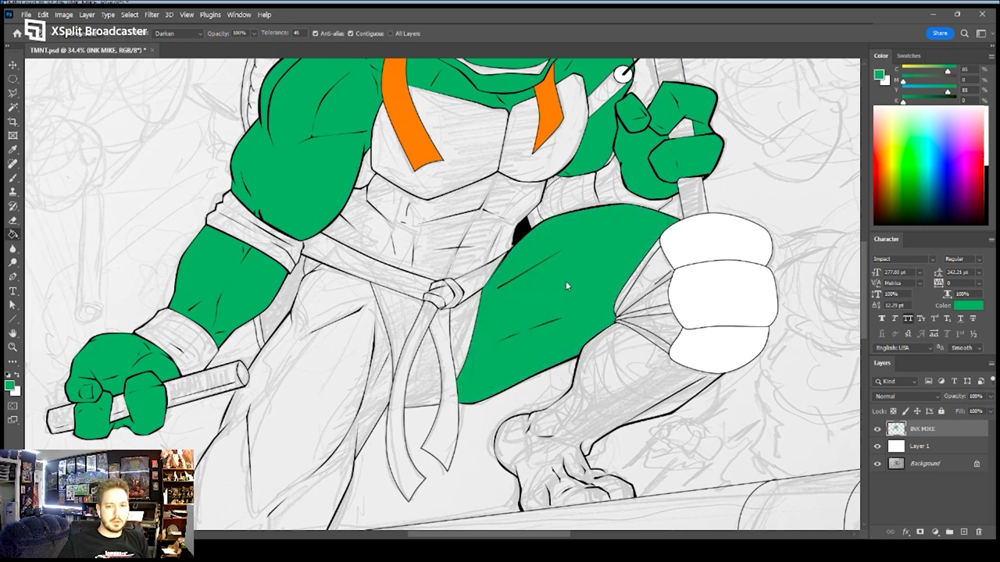
left_click(653, 368)
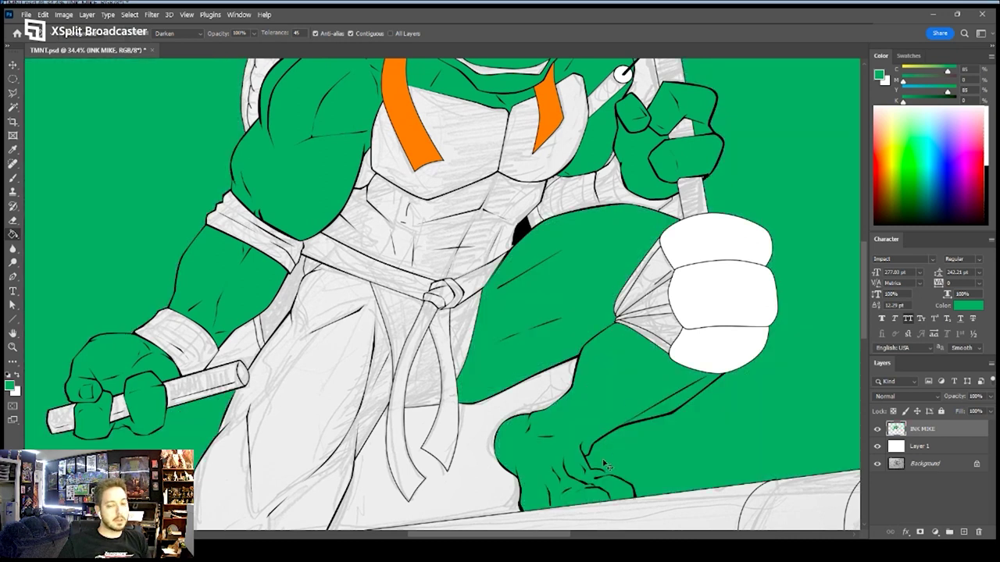
key("ctrl+z")
Reset the foreground color to black and brush the gap in the outline between the bent leg's toes closed
key("z")
left_click_drag(600, 461, 671, 446)
left_click_drag(663, 437, 568, 264)
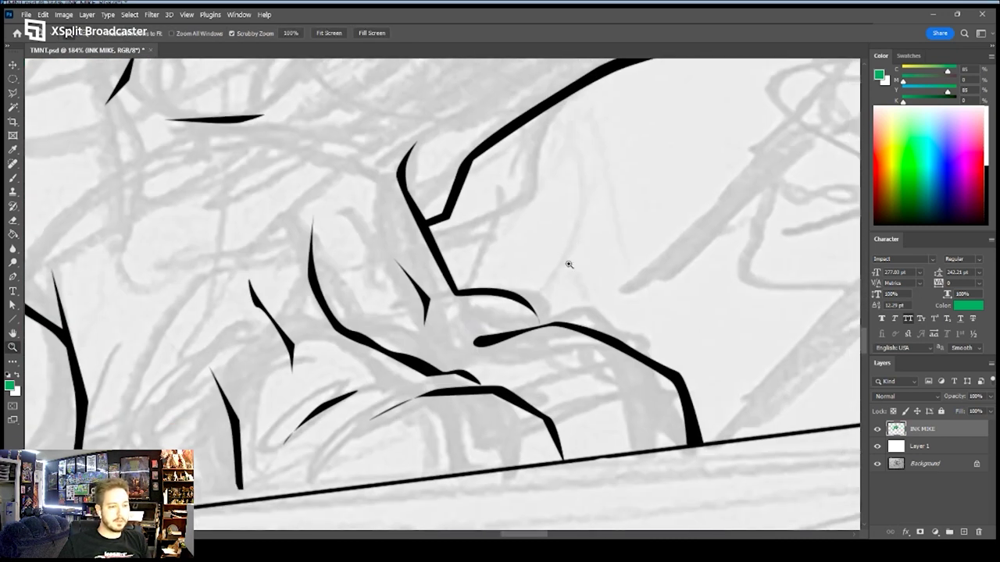
key("d")
key("b")
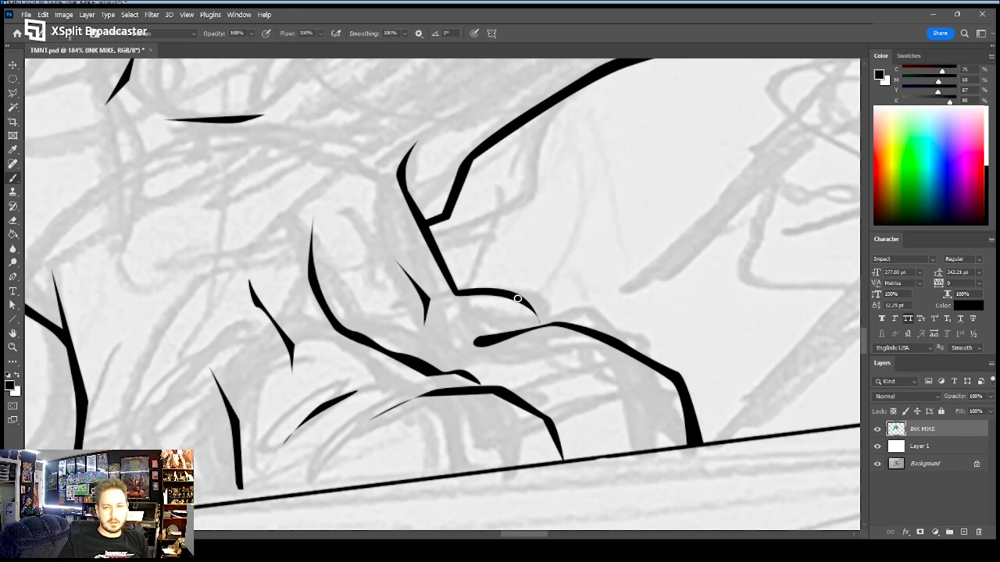
left_click_drag(545, 318, 549, 333)
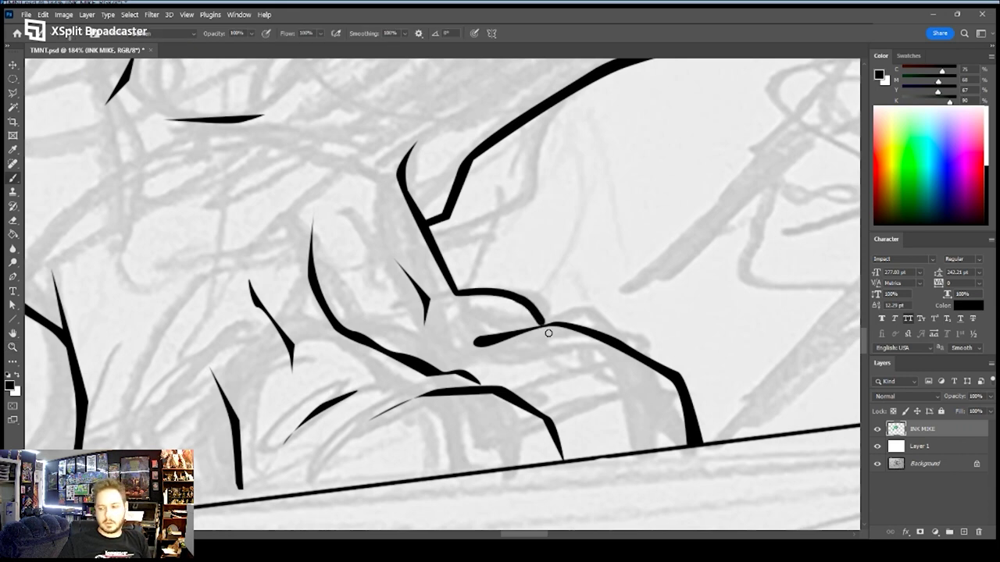
Resample the skin green and fill the bent leg's shin and foot, plus the other leg's shin below its knee pad
key("z")
left_click_drag(557, 299, 495, 235)
key("g")
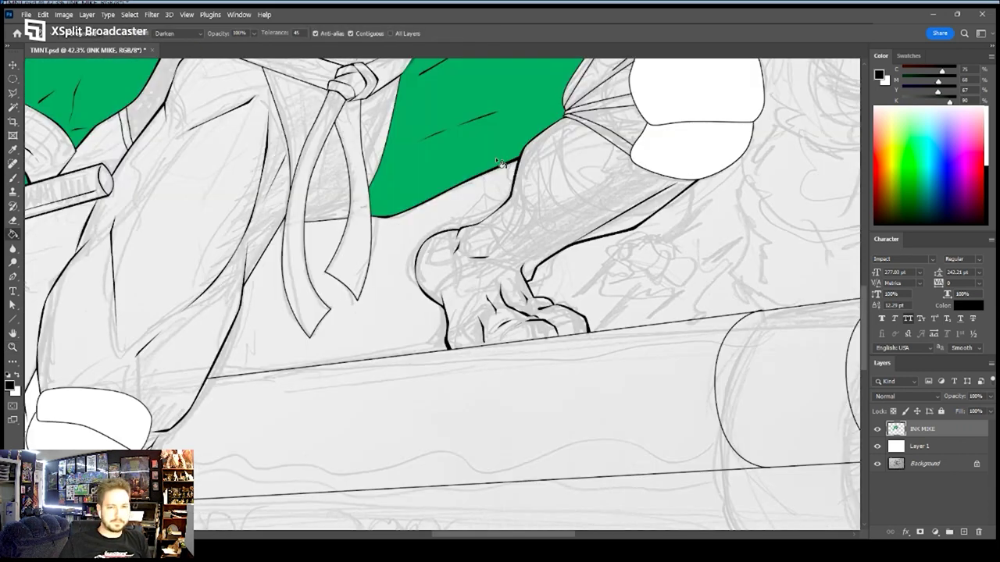
left_click(494, 147, "alt")
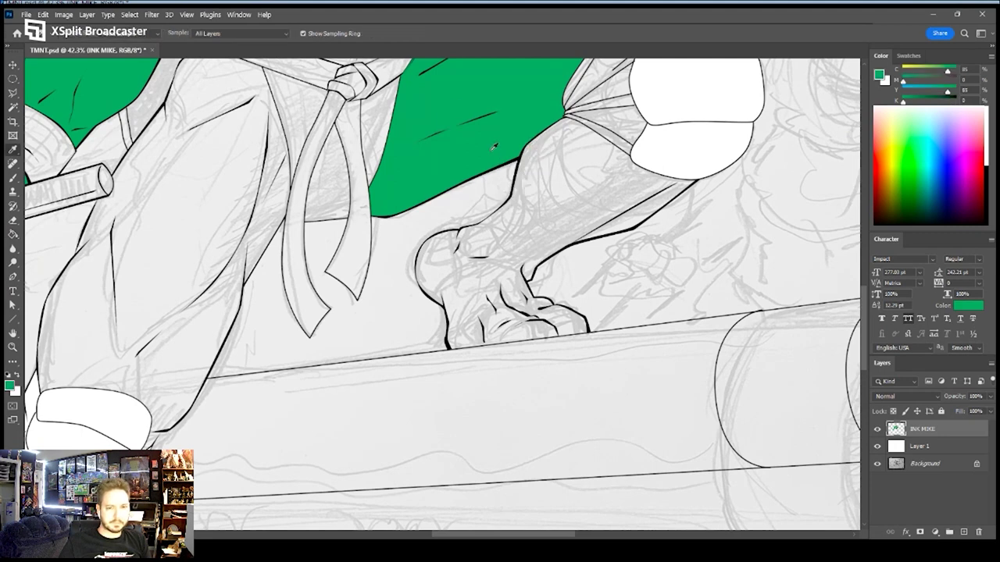
left_click(561, 176)
left_click_drag(464, 262, 597, 134)
left_click_drag(465, 184, 534, 113)
left_click(296, 299)
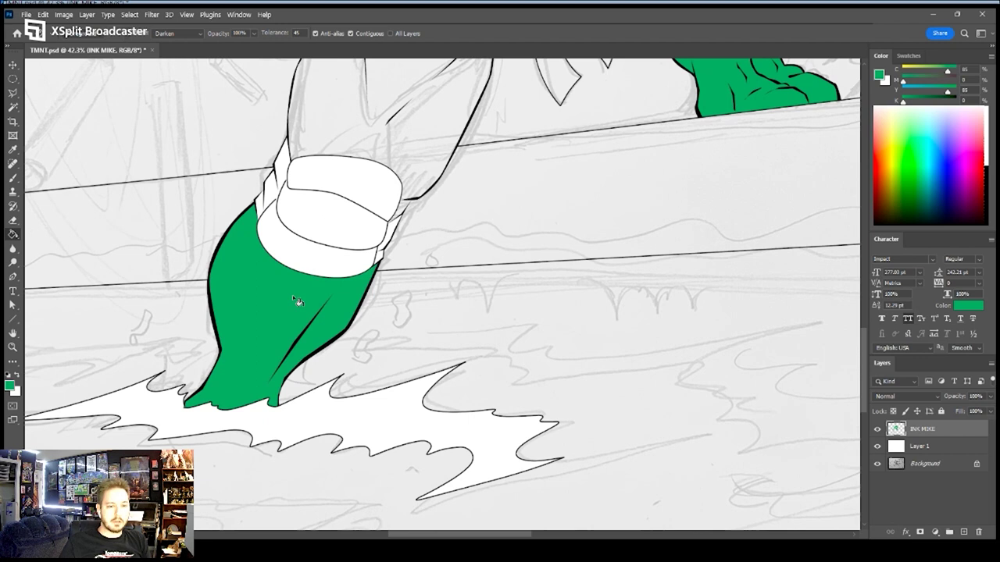
Try to fill the thigh of the leg standing in the water with the skin green
left_click_drag(394, 177, 357, 331)
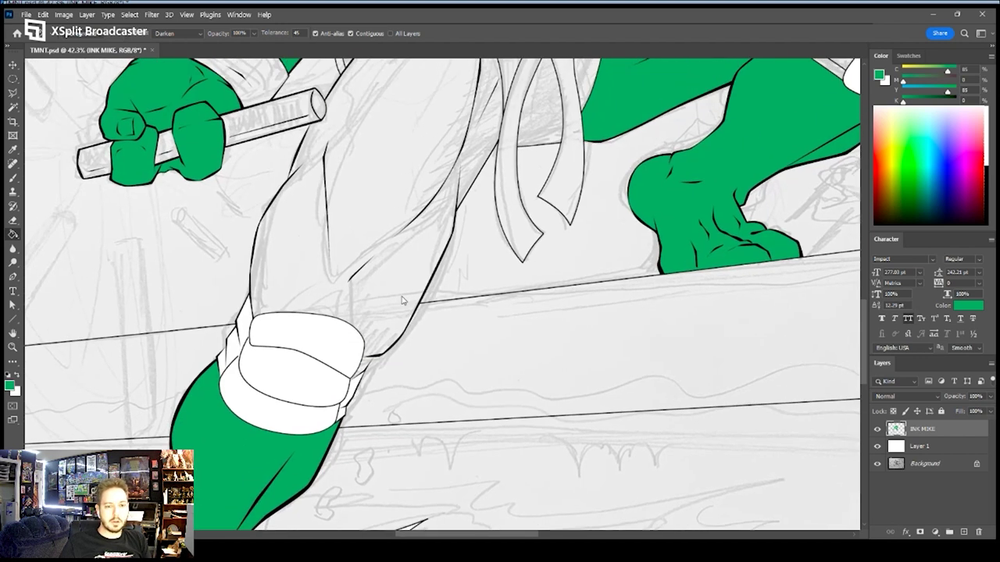
left_click(406, 302)
key("ctrl+z")
Reset the foreground color to black and brush the gap between the standing leg's thigh outline and its knee pad closed
key("z")
left_click_drag(357, 357, 400, 352)
key("b")
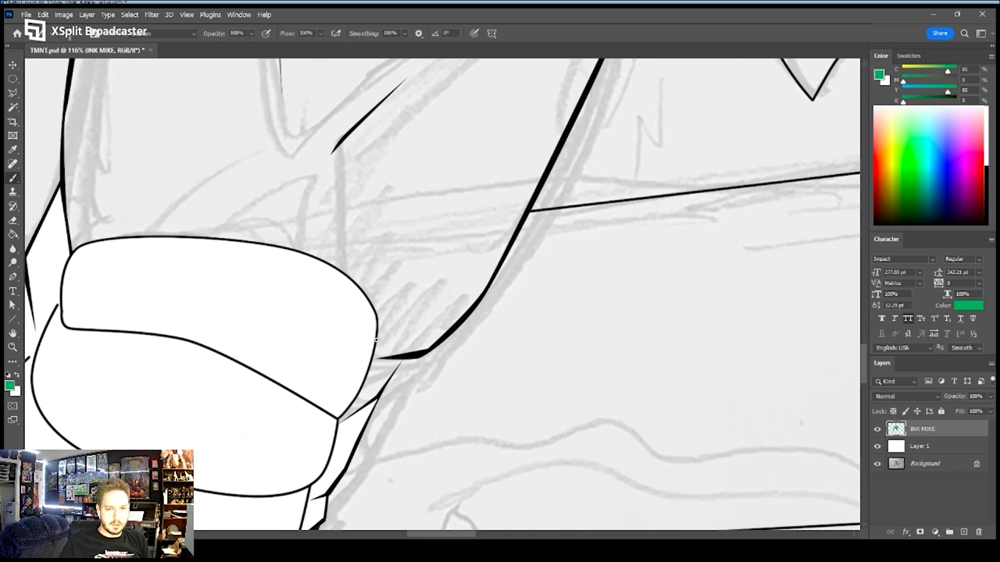
left_click_drag(385, 352, 395, 362)
key("ctrl+z")
key("x")
key("d")
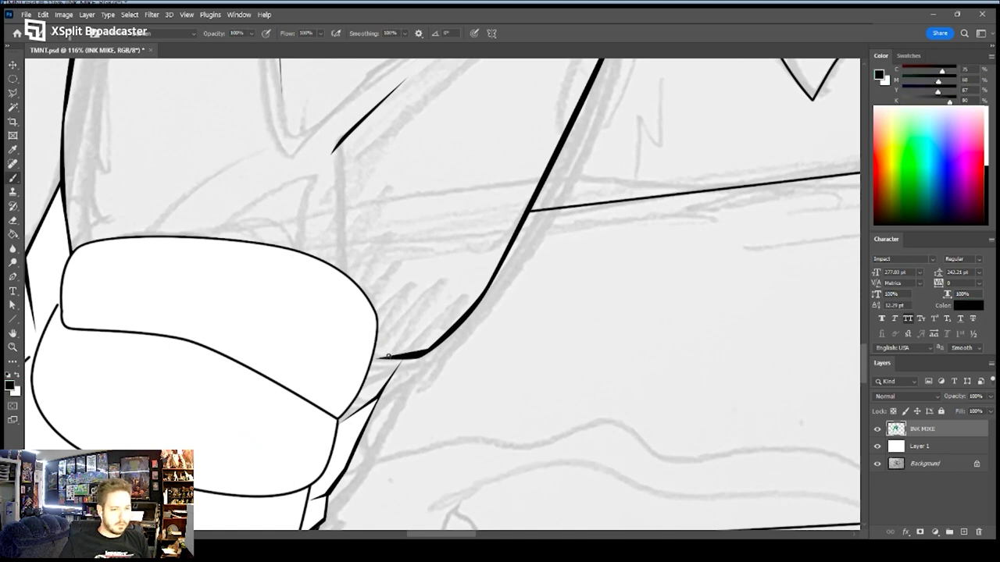
mouse_move(376, 355)
left_mouse_down()
mouse_move(407, 357)
mouse_move(378, 395)
left_mouse_up()
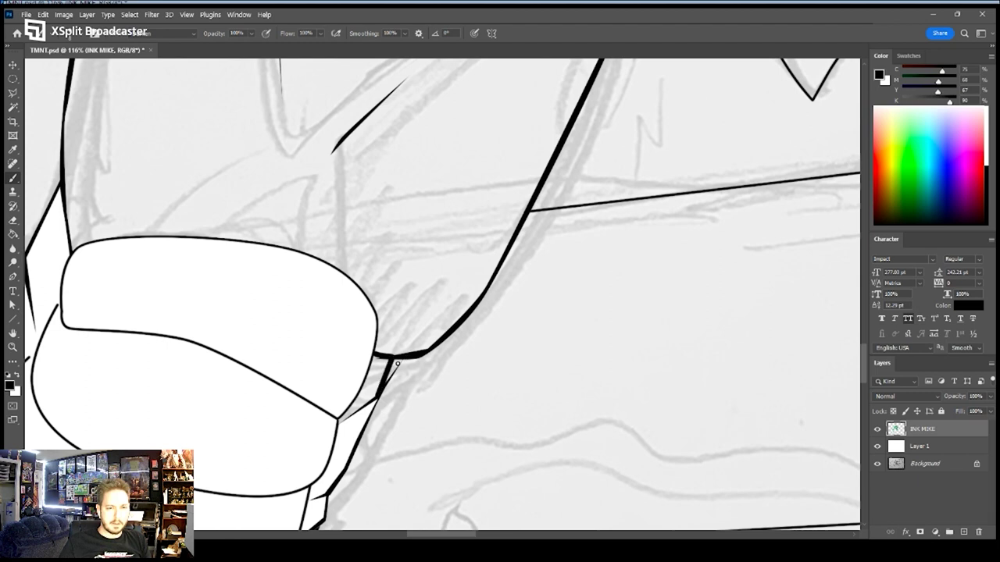
key("ctrl+z")
Brush thicker black outlines along the strap edges on both sides of the standing leg's knee pad
mouse_move(397, 330)
left_mouse_down()
mouse_move(466, 156)
mouse_move(441, 248)
mouse_move(455, 164)
left_mouse_up()
left_click_drag(407, 280, 435, 244)
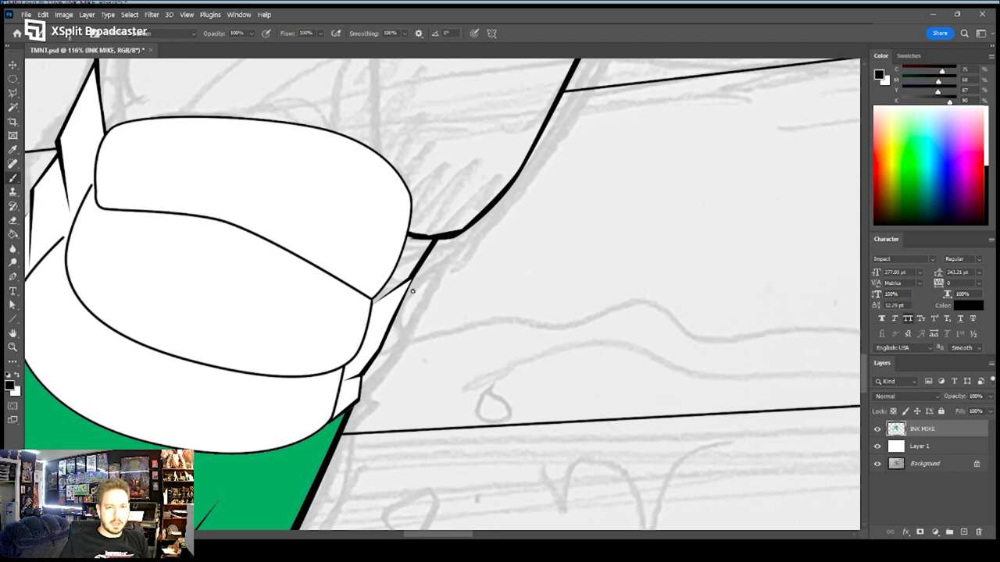
left_click_drag(412, 280, 405, 300)
left_click_drag(379, 354, 359, 403)
left_click_drag(211, 340, 513, 302)
mouse_move(329, 197)
left_mouse_down()
mouse_move(324, 302)
mouse_move(308, 316)
mouse_move(364, 215)
left_mouse_up()
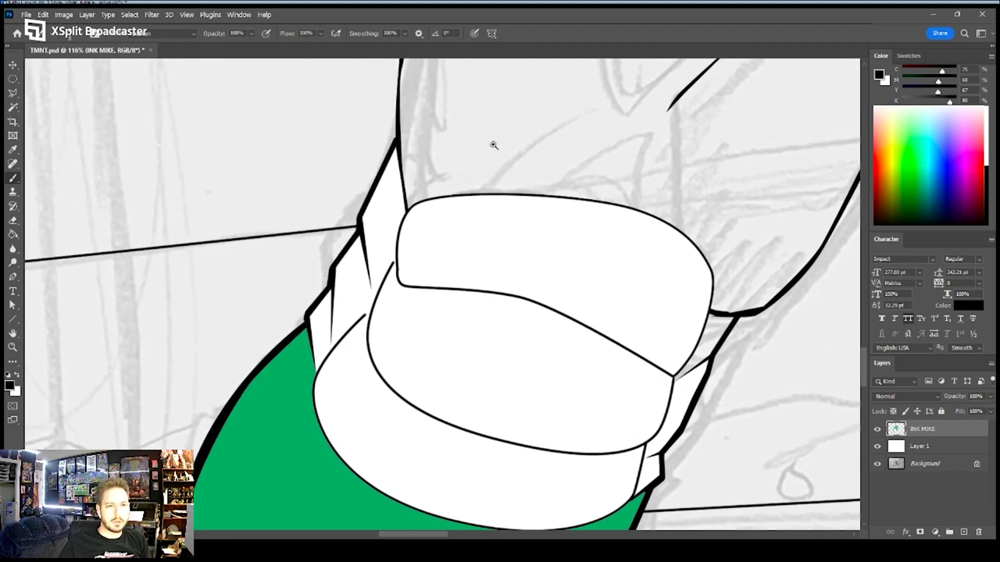
Sample the skin green from the shin and fill the standing leg's thigh with it
key("z")
left_click_drag(597, 148, 401, 346)
key("i")
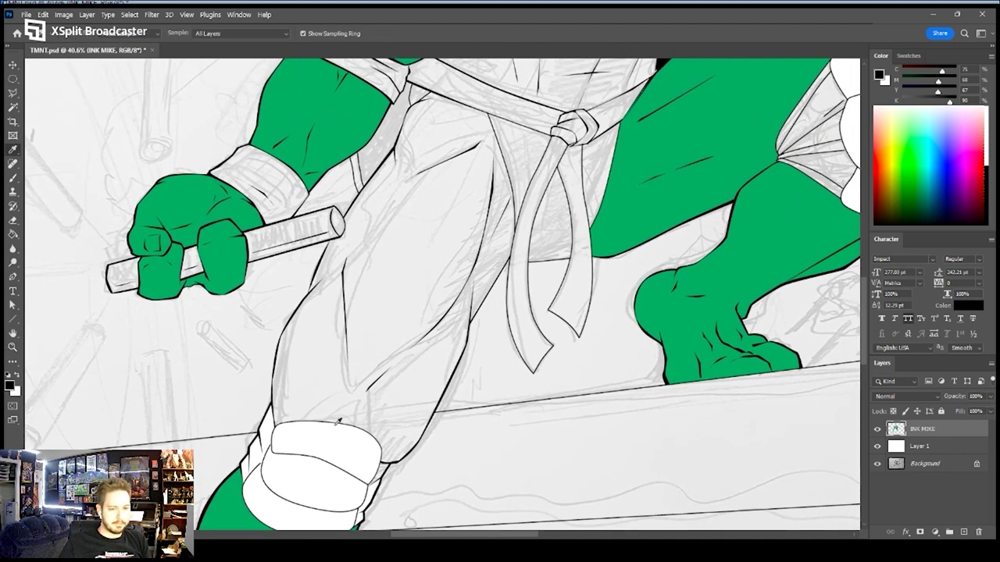
left_click(247, 509)
key("g")
left_click(389, 336)
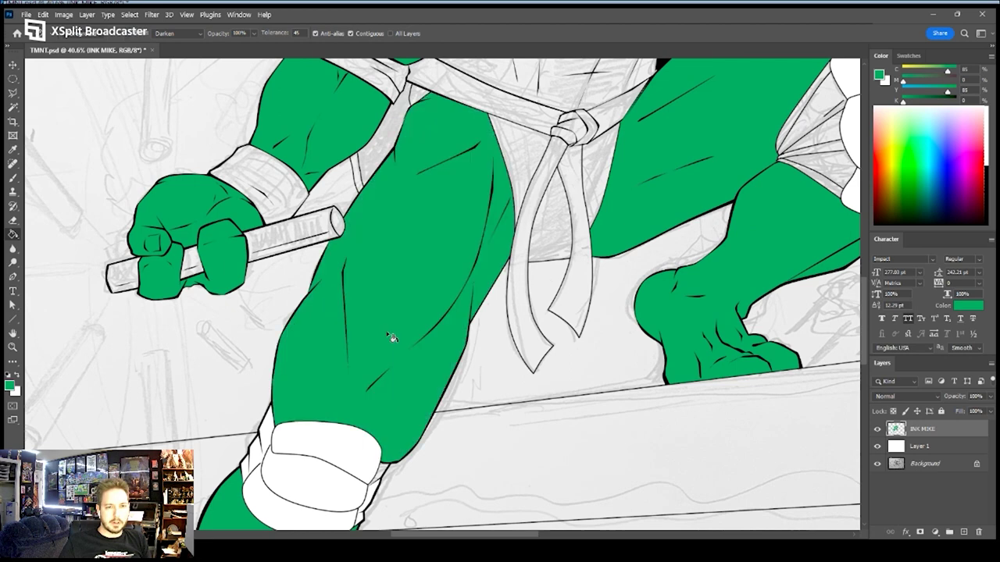
Fill the small skin sliver between the lowered upper arm and the chest plate with the green
scroll(459, 269, "up", 5)
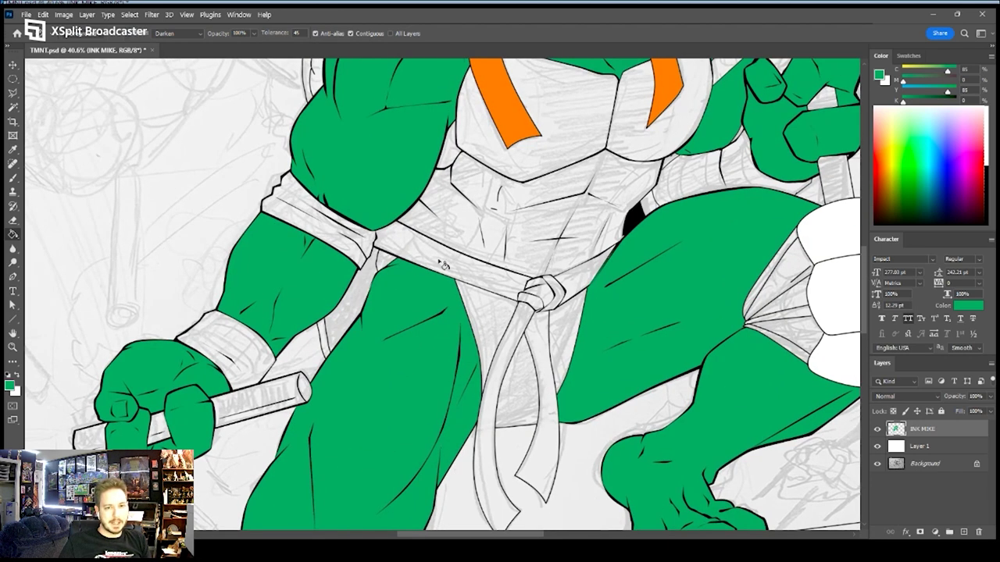
scroll(518, 182, "up", 10)
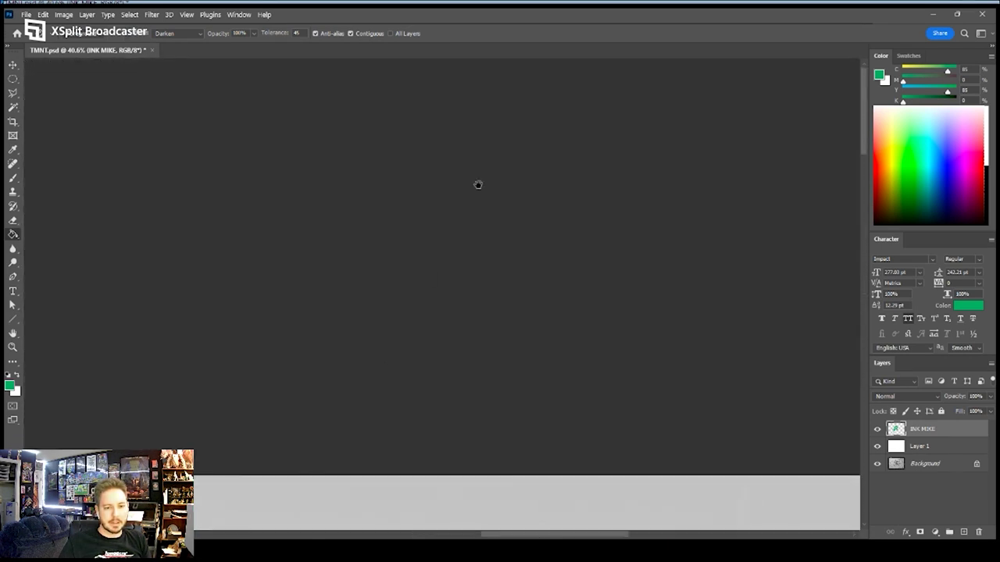
left_click_drag(477, 185, 477, 93)
left_click_drag(406, 335, 493, 154)
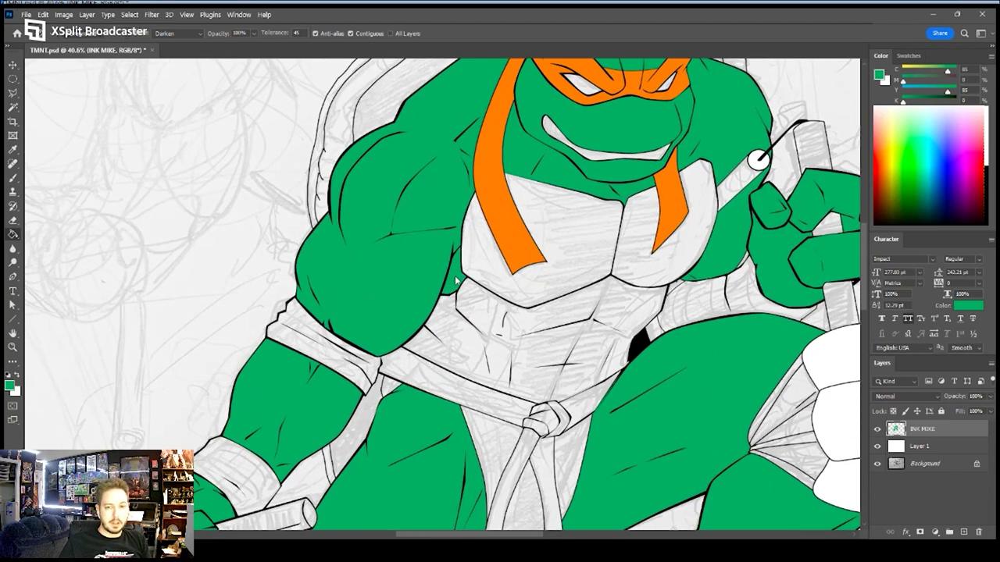
left_click_drag(720, 169, 622, 276)
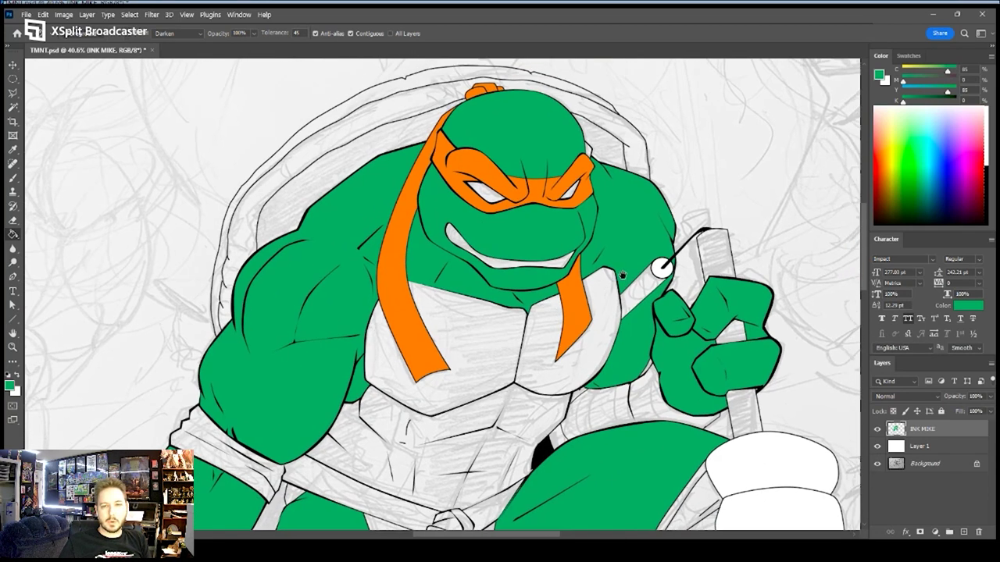
Sample the mask's orange and fill the small piece at the mask's outer edge beside the eye
left_click(584, 164, "alt")
left_click(590, 152)
left_click_drag(567, 284, 583, 198)
Reset the foreground color to black and brush the raised arm's wristband line down to meet the thigh outline
key("z")
left_click_drag(681, 207, 651, 215)
scroll(652, 215, "up", 4)
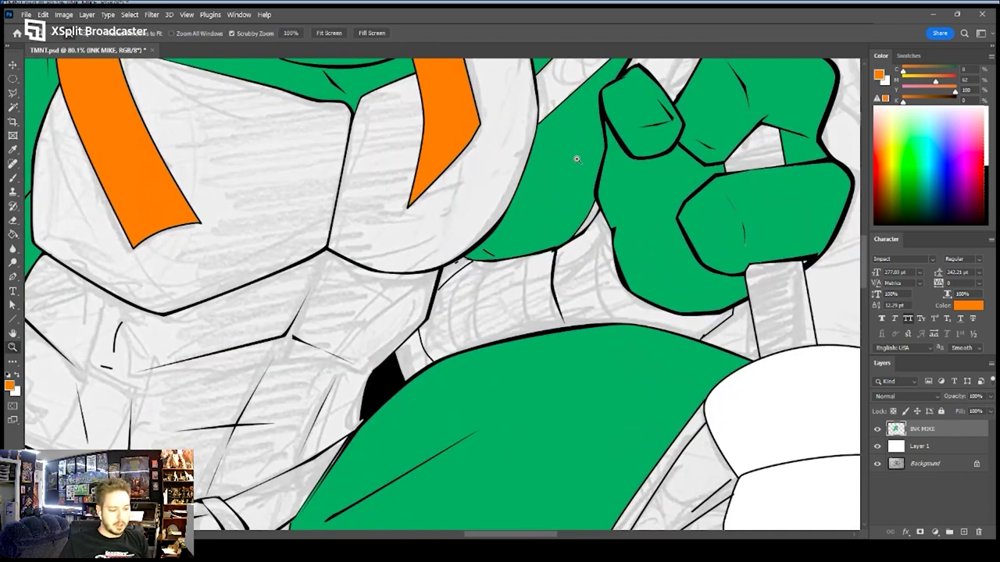
key("i")
left_click(662, 214)
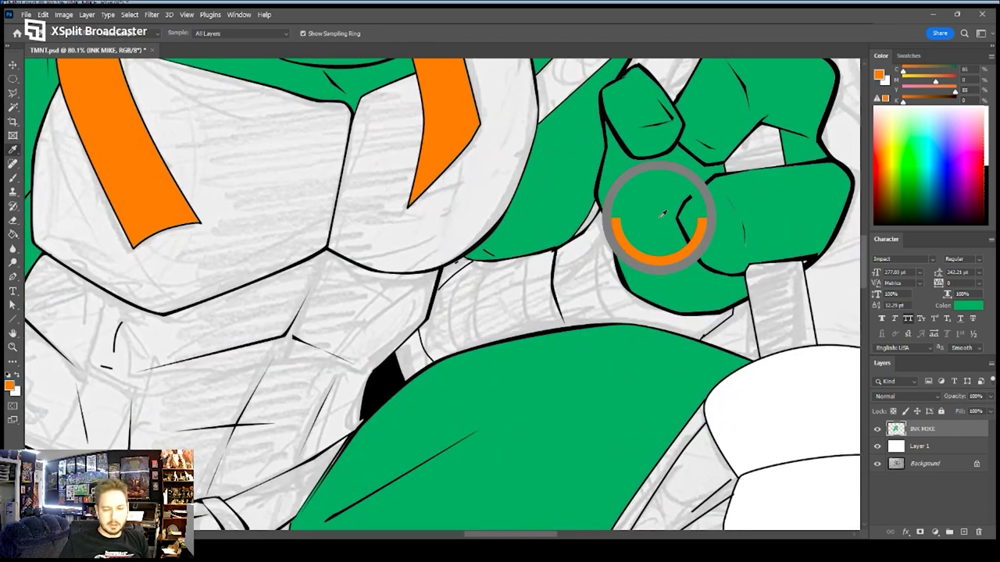
key("g")
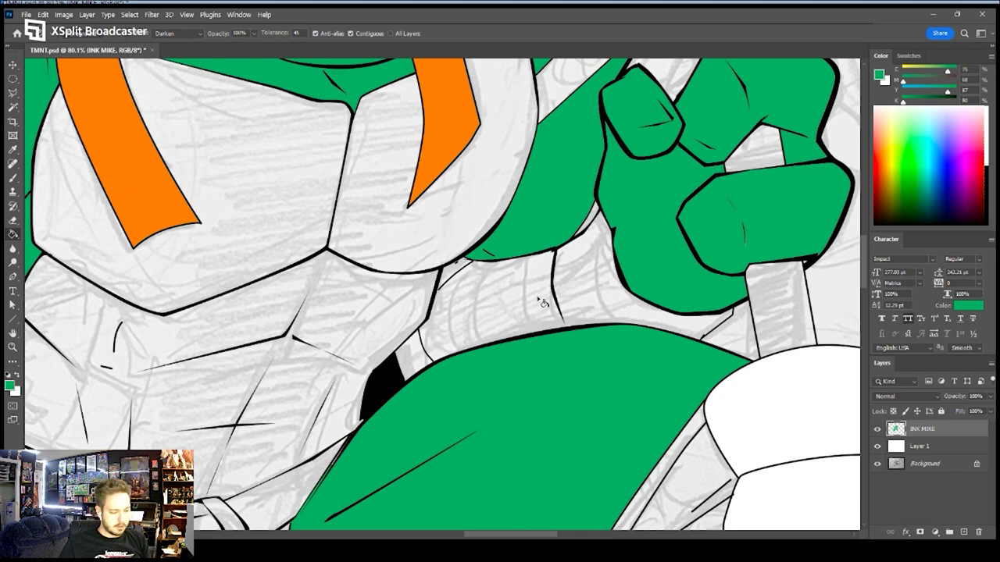
key("d")
key("b")
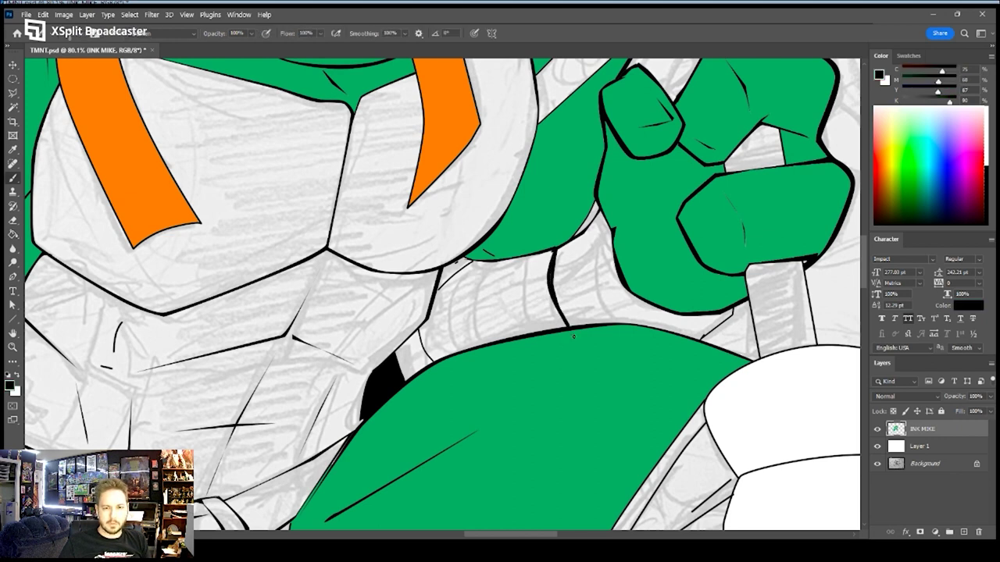
Sample the skin green from the raised hand and fill the raised arm's forearm above the thigh
key("i")
left_click(671, 209)
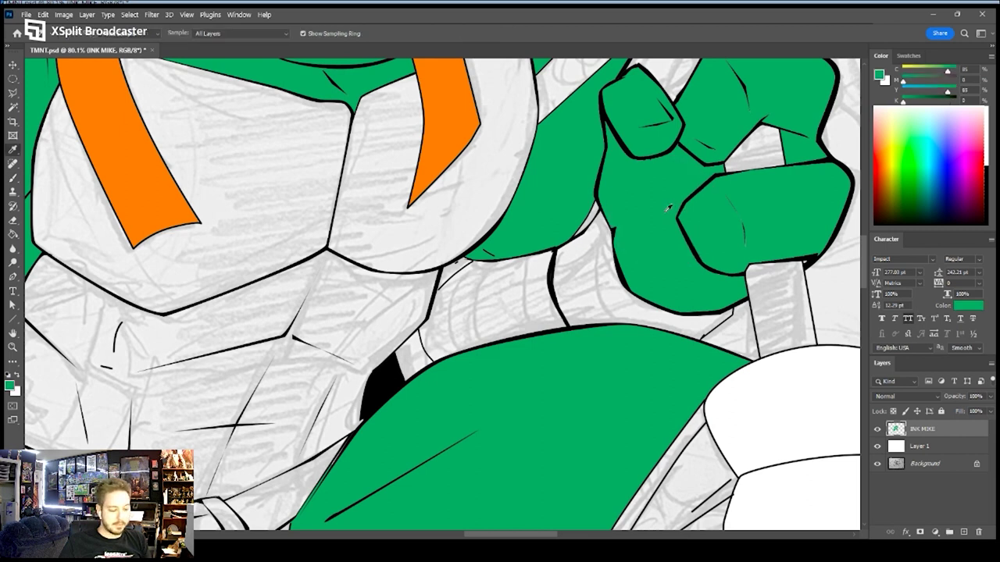
key("g")
left_click(531, 305)
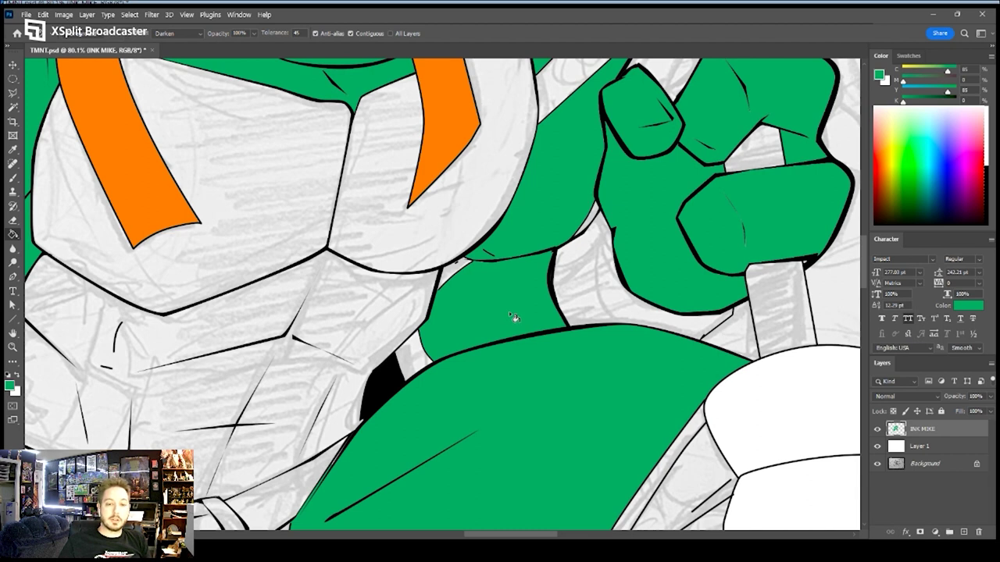
key("z")
left_click_drag(596, 278, 534, 290)
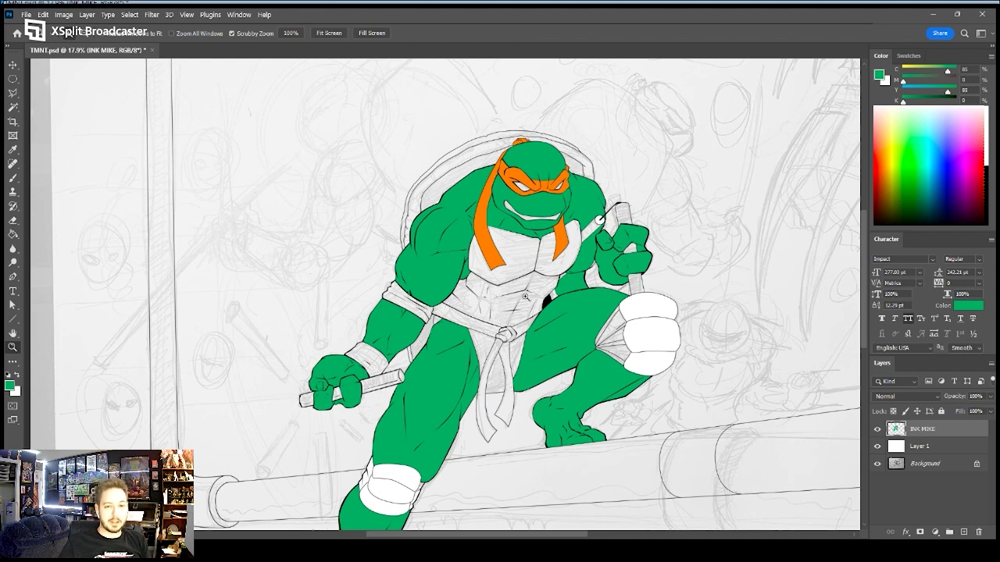
scroll(519, 324, "down", 3)
left_click_drag(596, 216, 554, 288)
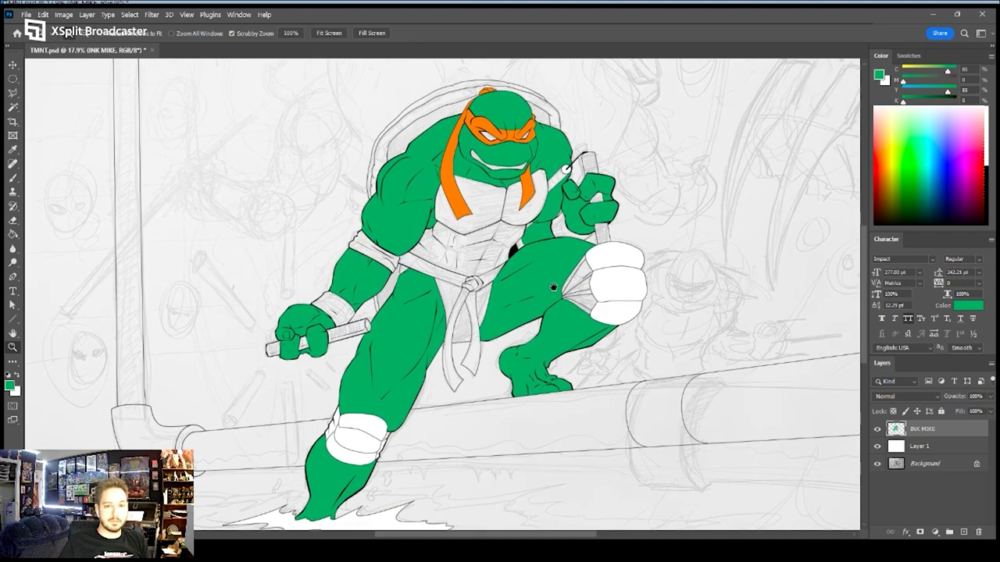
left_click_drag(510, 205, 485, 263)
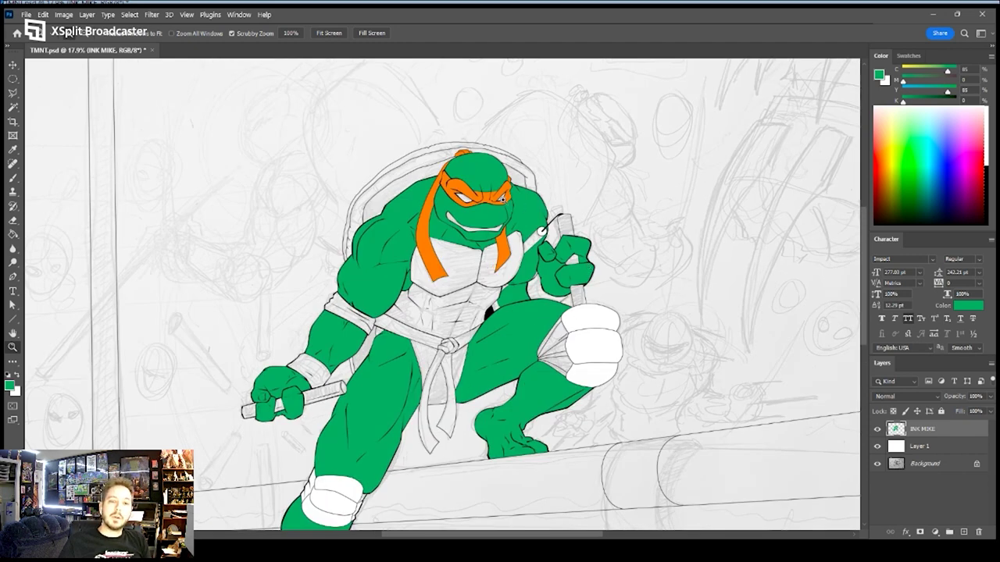
Switch the foreground color to white and fill both eyes and the teeth
left_click_drag(469, 198, 527, 204)
key("x")
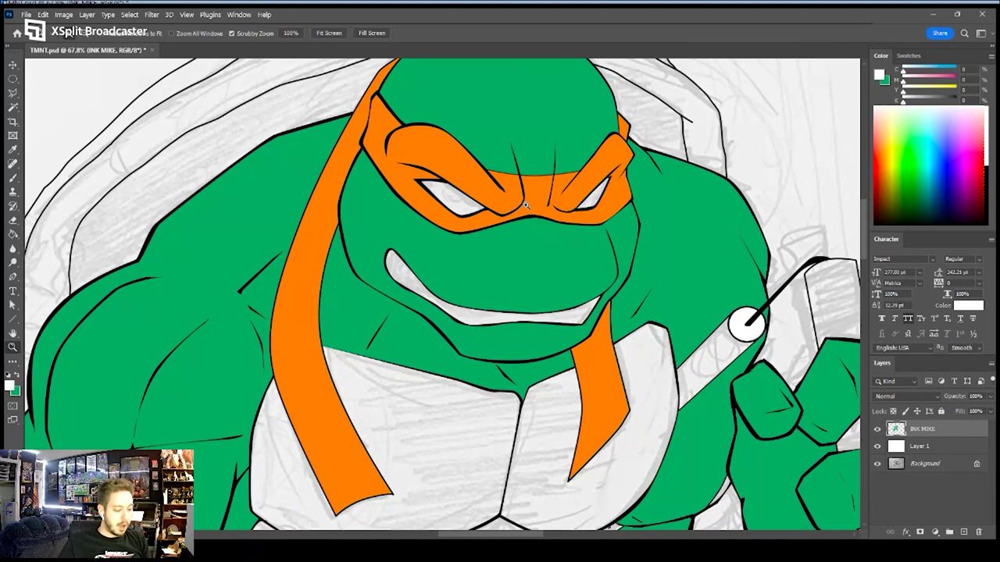
key("g")
left_click(465, 205)
left_click(593, 209)
left_click(574, 307)
Fill both chest plates of the turtle with white
left_click_drag(486, 346, 514, 232)
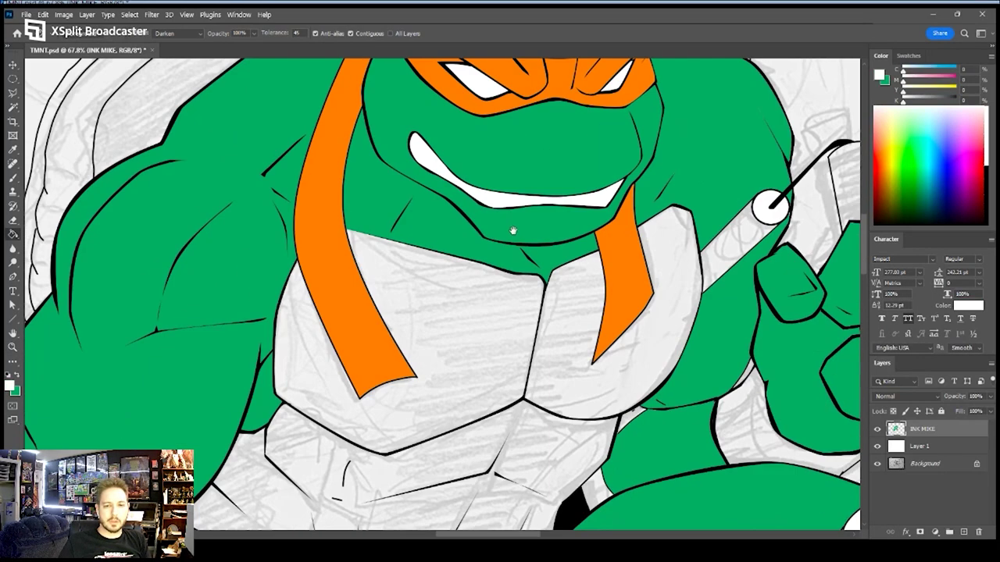
key("z")
left_click_drag(534, 291, 494, 293)
left_click_drag(508, 306, 498, 239)
key("g")
left_click(497, 246)
left_click(551, 260)
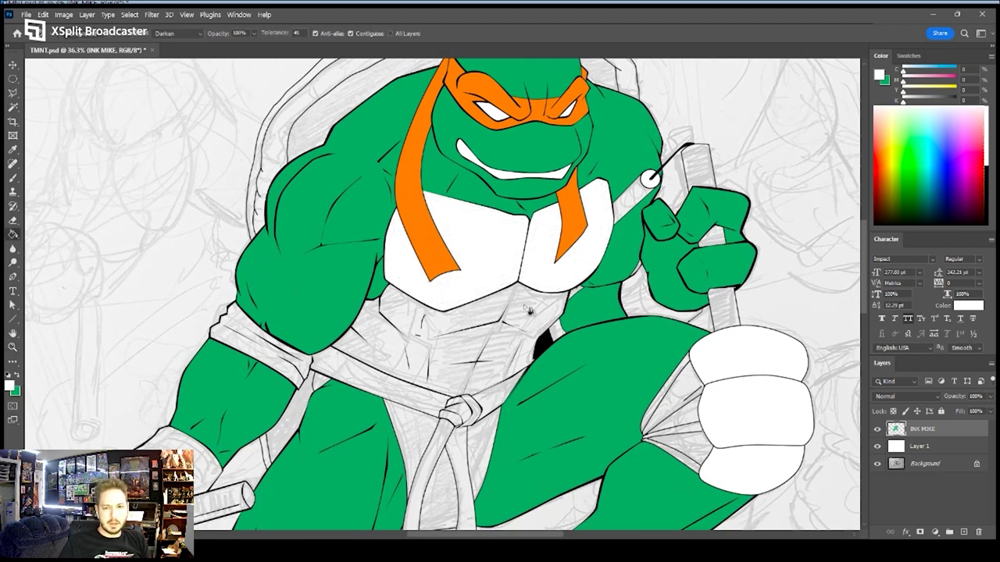
Fill the abdomen, the waist belt and the pieces of its knot with white
left_click(529, 309)
left_click(449, 406)
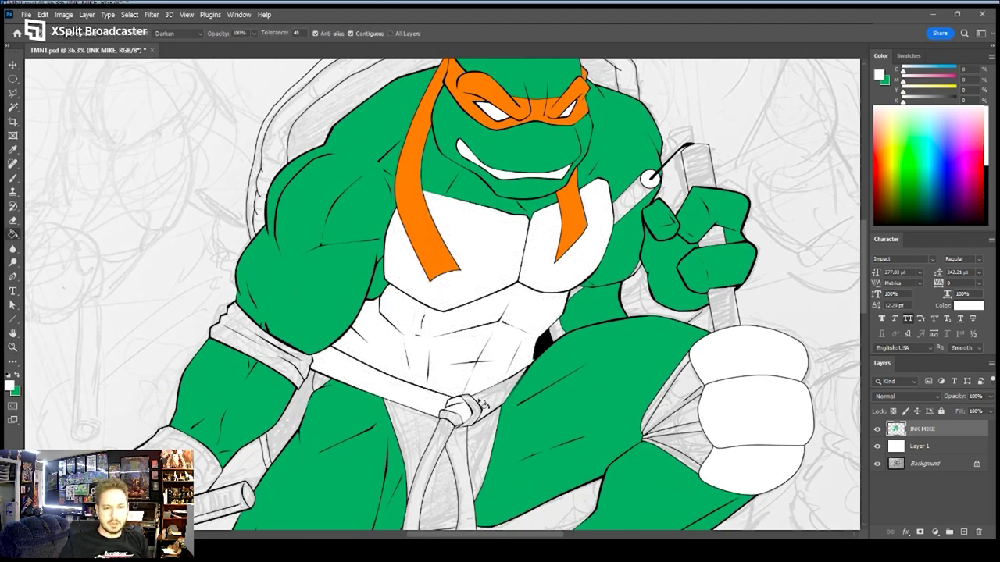
left_click(483, 403)
left_click(471, 410)
left_click(456, 420)
Fill the hanging belt tails and the loincloth areas around them with white
left_click(461, 449)
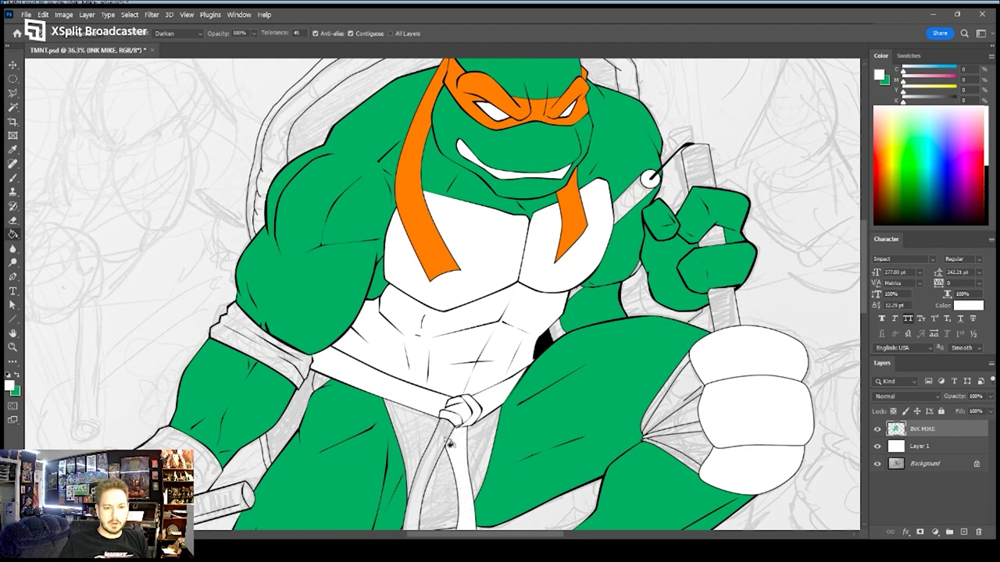
left_click(444, 469)
left_click(461, 459)
left_click(486, 440)
left_click(427, 437)
Fill the lowered arm's elbow band, wristband and the nunchaku handle in that hand with white
left_click_drag(378, 405, 617, 239)
left_click(517, 202)
left_click(424, 304)
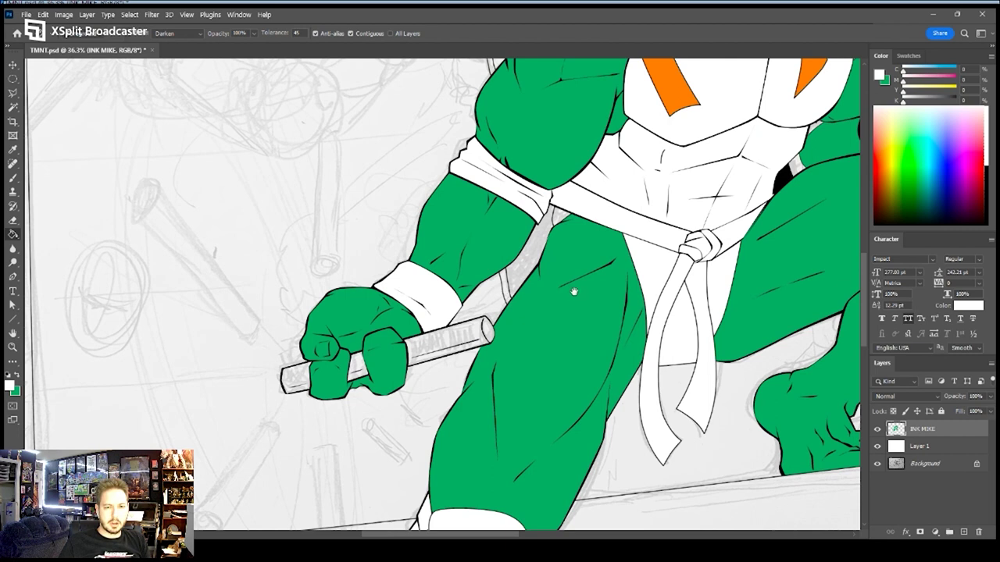
left_click_drag(576, 286, 576, 232)
left_click(449, 279)
left_click(359, 311)
left_click(301, 327)
Fill the strap folds behind the bent leg's knee pad with white
left_click_drag(637, 252, 602, 169)
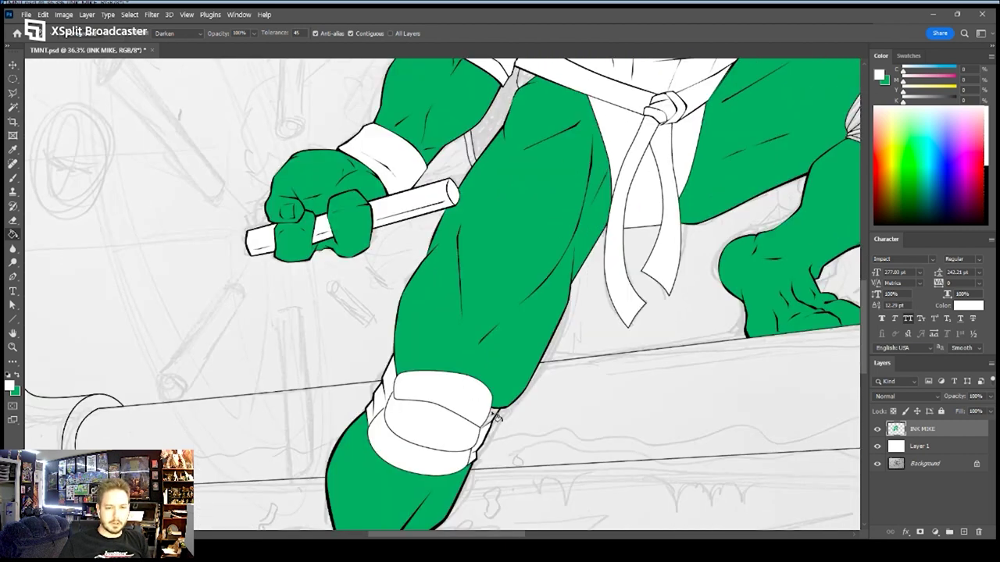
left_click_drag(711, 186, 531, 206)
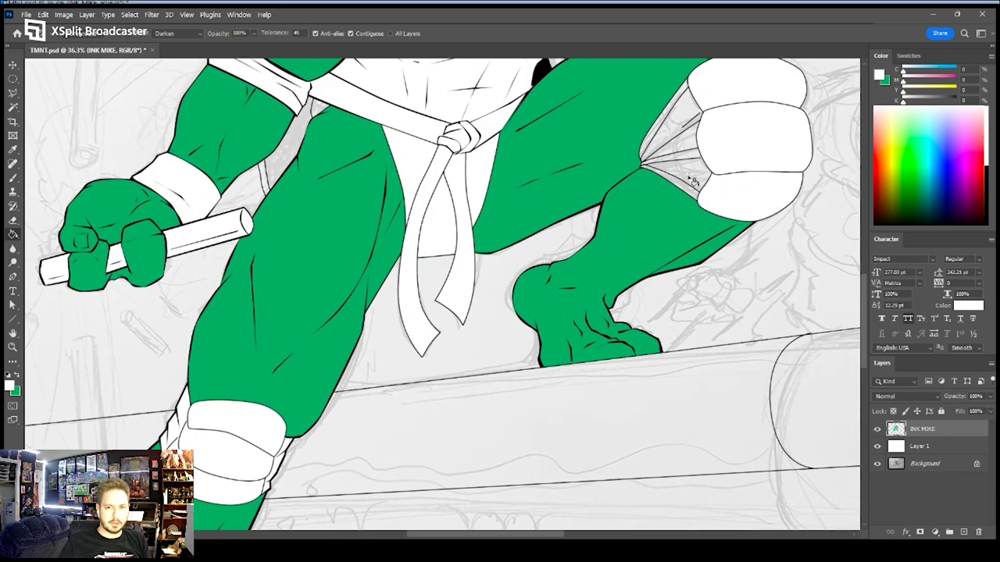
left_click(692, 183)
left_click(670, 122)
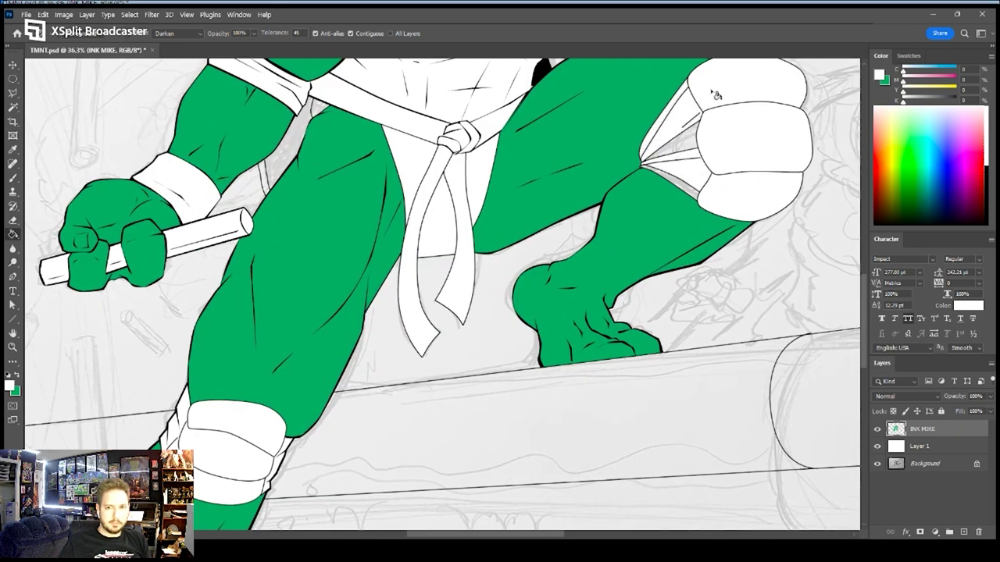
left_click(693, 149)
left_click(683, 190)
Fill the raised arm's wristband and all visible parts of the upper nunchaku handles with white
left_click_drag(463, 389, 500, 375)
mouse_move(579, 282)
left_mouse_down()
mouse_move(555, 364)
mouse_move(556, 161)
left_mouse_up()
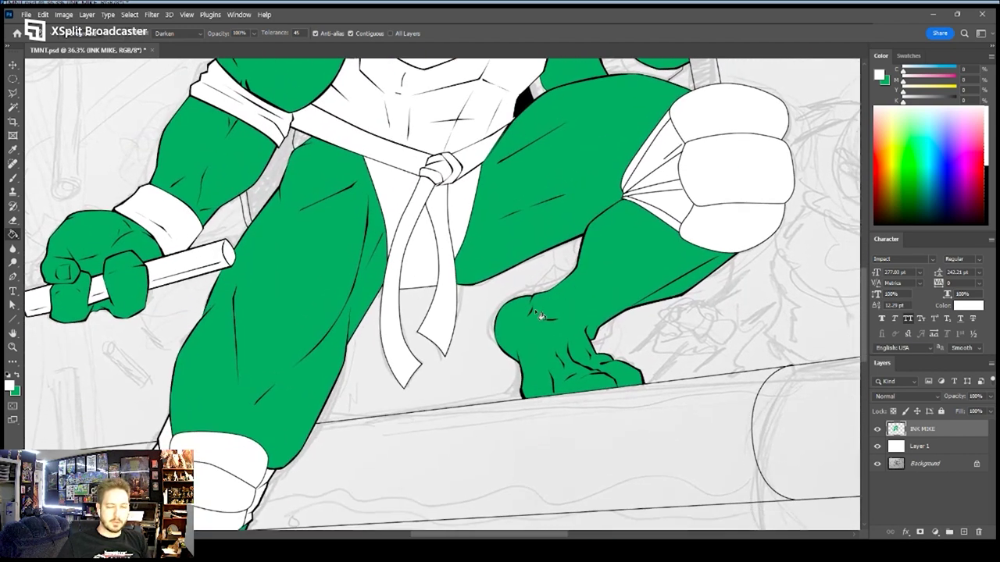
left_click_drag(594, 217, 518, 436)
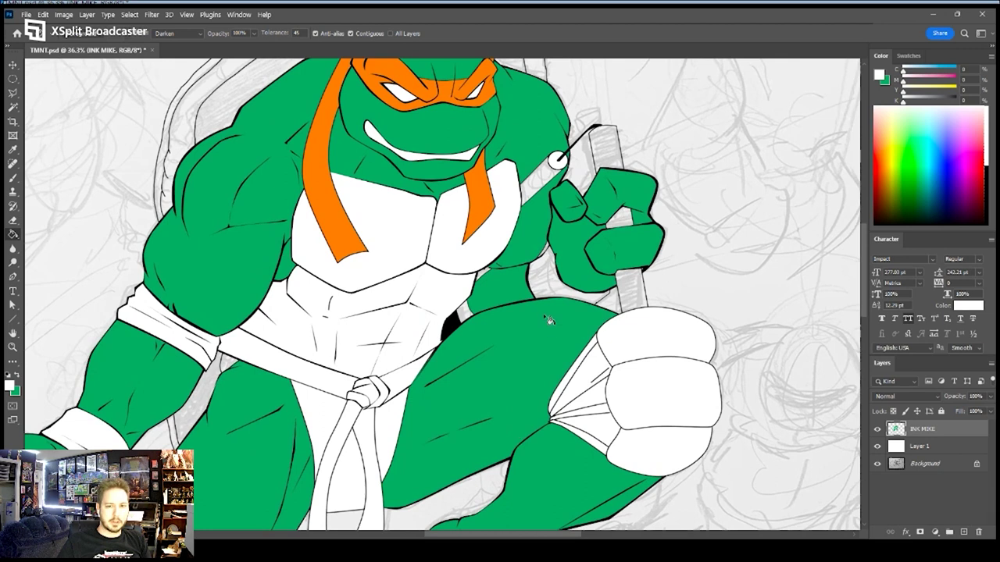
left_click(547, 283)
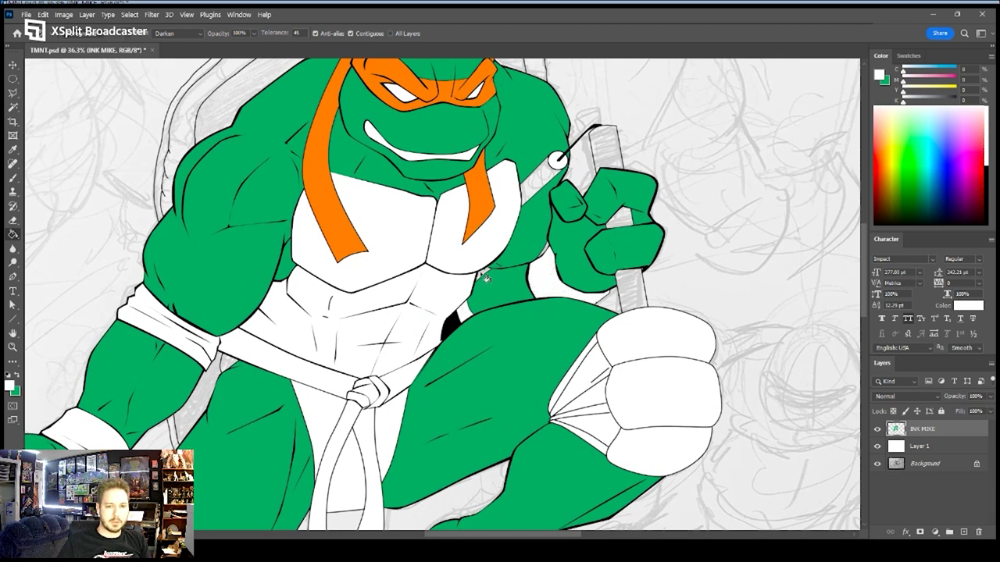
left_click(539, 189)
left_click(611, 149)
left_click(629, 222)
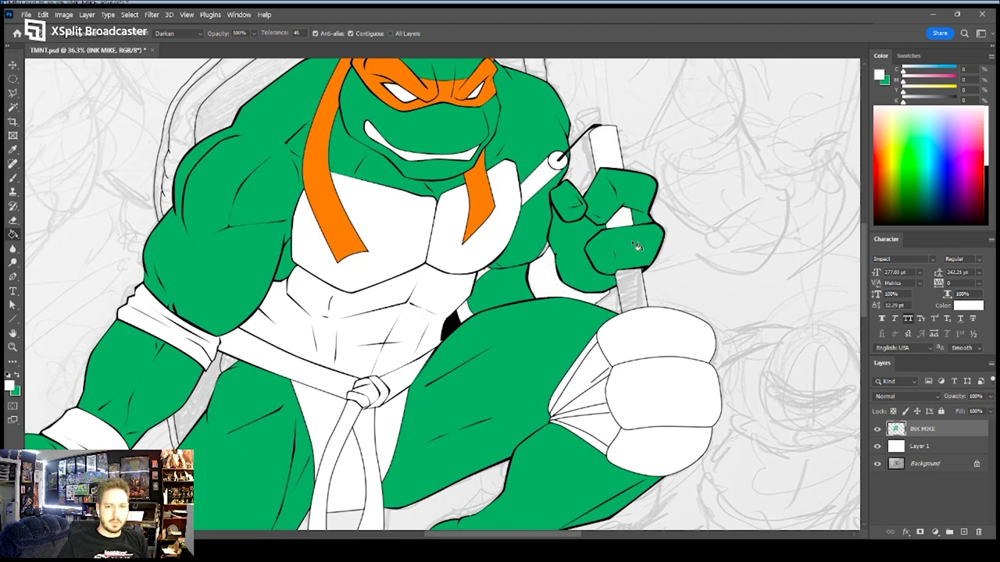
left_click(636, 289)
Fill the shell's inner area and outer bands with white, including the section on the far side of the head
key("z")
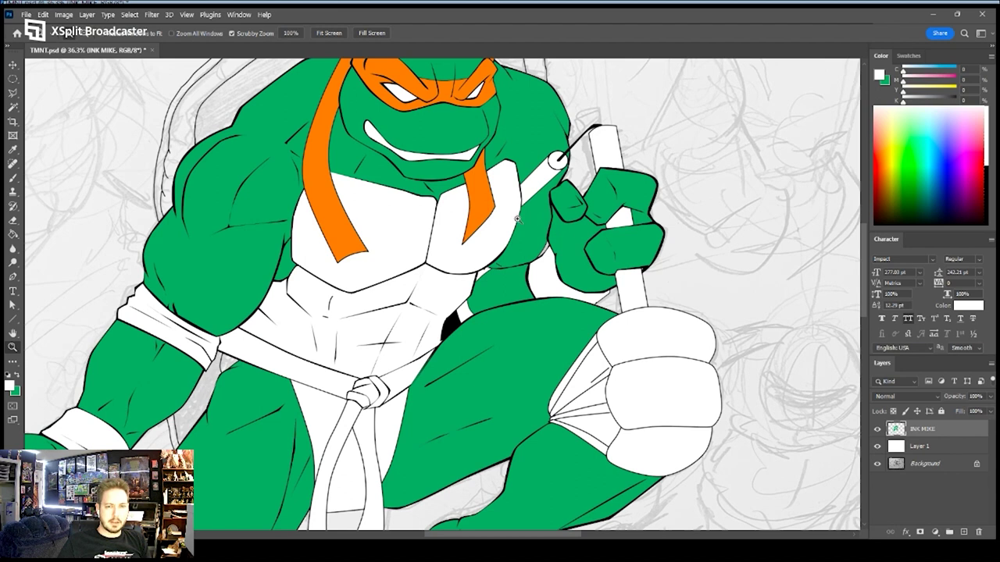
scroll(290, 156, "up", 3)
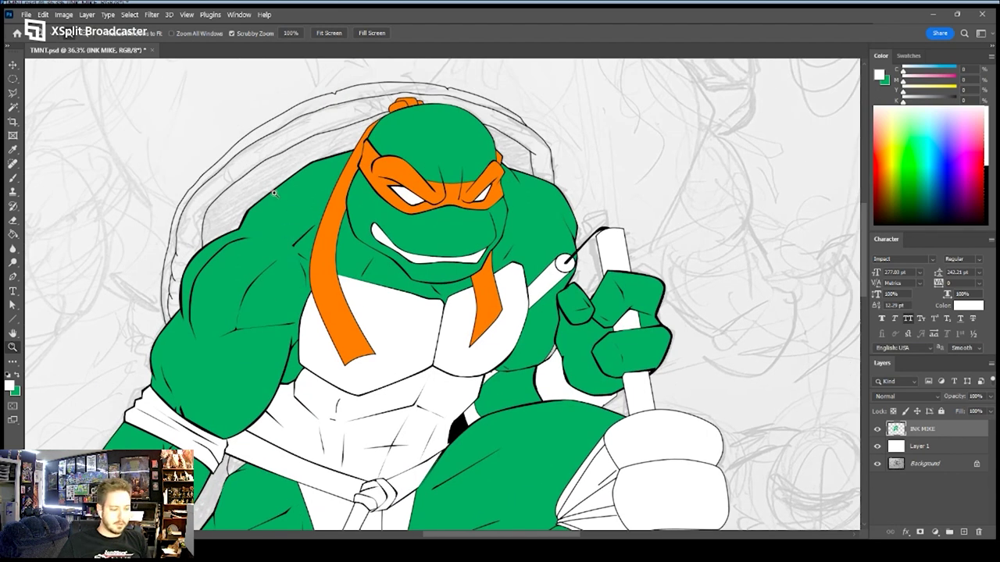
key("g")
left_click(274, 190)
left_click(270, 138)
left_click(269, 131)
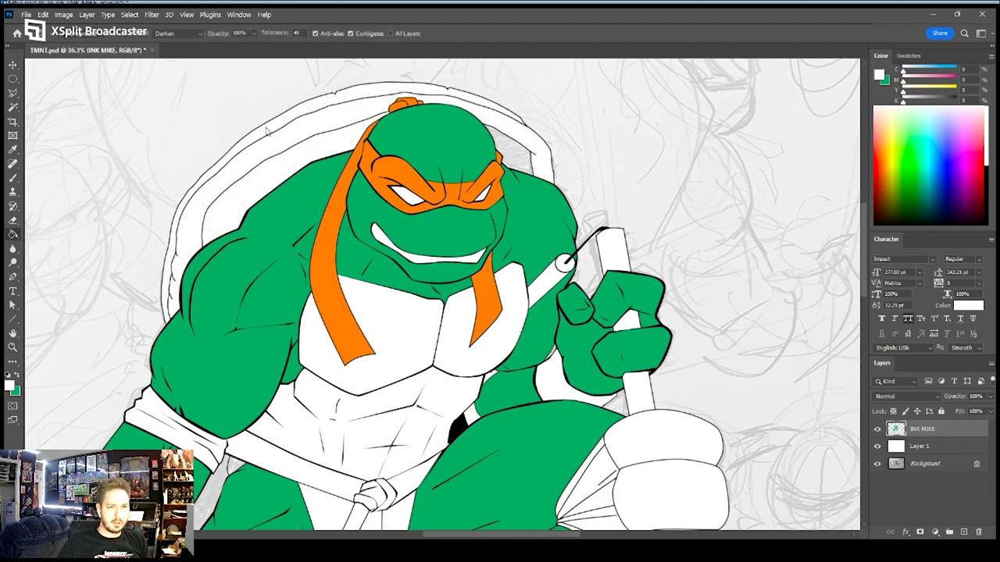
key("z")
key("g")
left_click(512, 154)
Mix a light tan foreground color for the shell from CMYK values
key("z")
left_click_drag(541, 186, 501, 200)
left_click_drag(510, 315, 479, 290)
left_click_drag(507, 245, 490, 276)
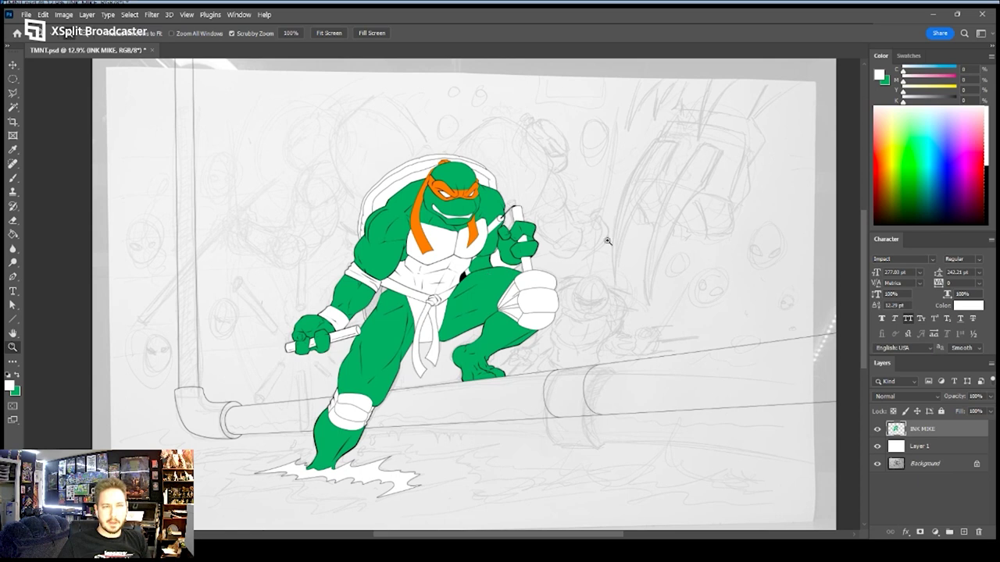
left_click_drag(463, 173, 506, 176)
left_click_drag(925, 101, 903, 72)
left_click(920, 73)
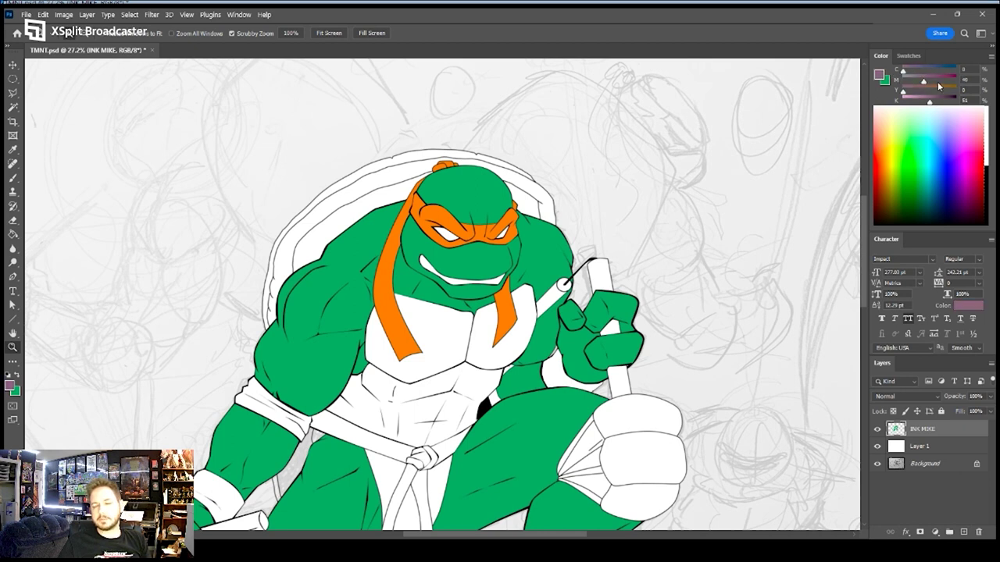
left_click(924, 93)
left_click_drag(925, 80, 935, 82)
left_click(918, 100)
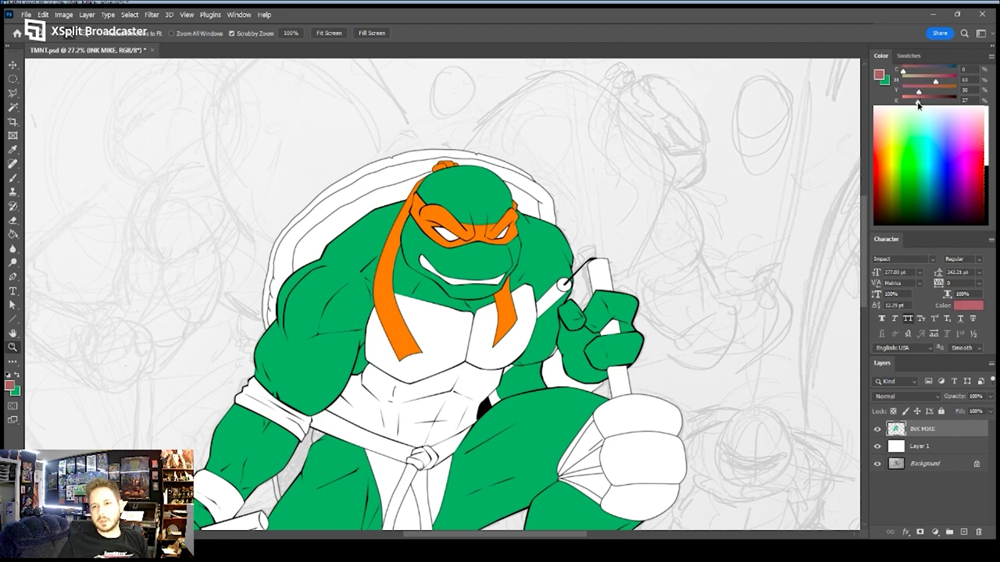
left_click_drag(933, 86, 919, 83)
Sample a medium brown and fill the shell's outer rim and its inner area on both sides of the head
key("i")
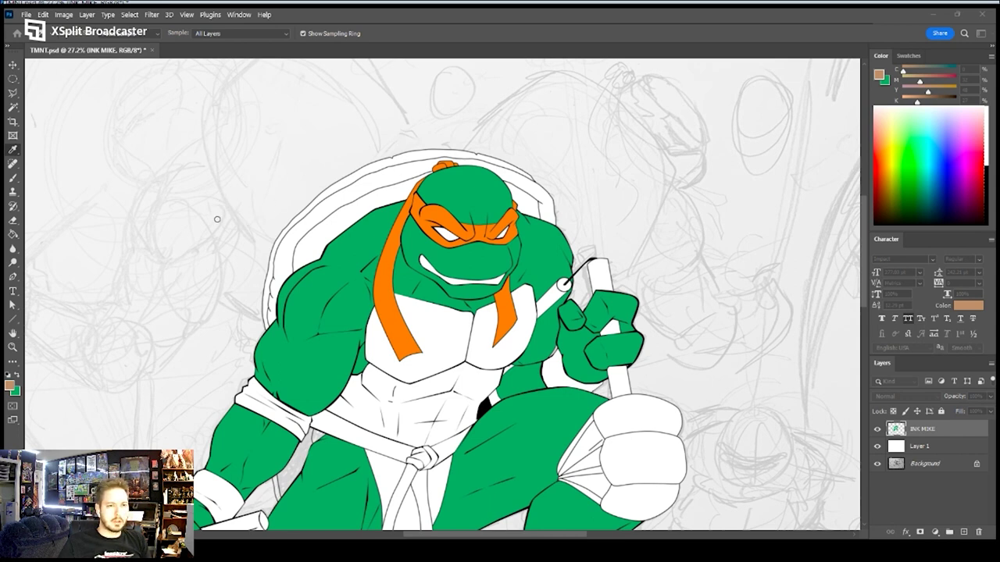
left_click(411, 163)
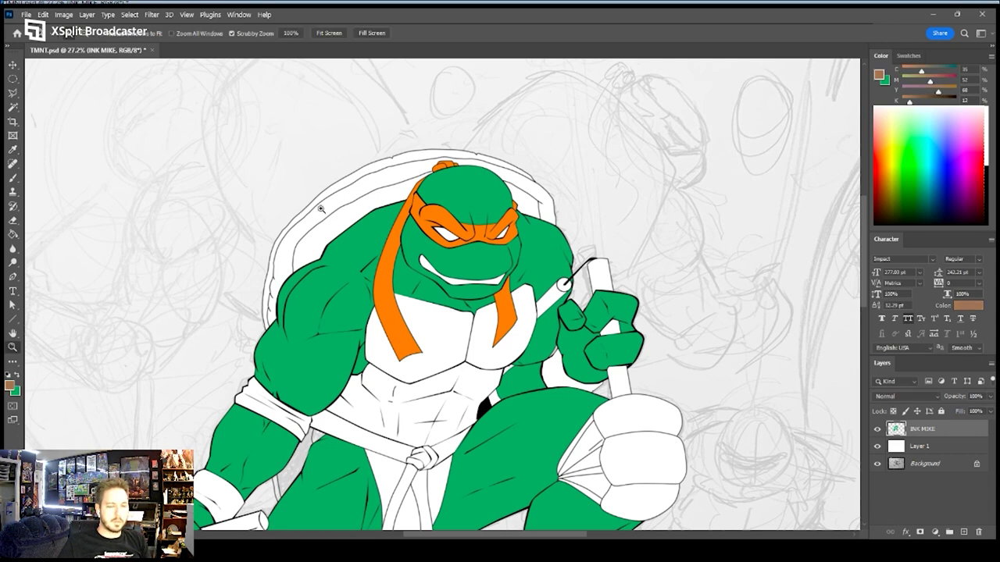
key("g")
left_click(328, 210)
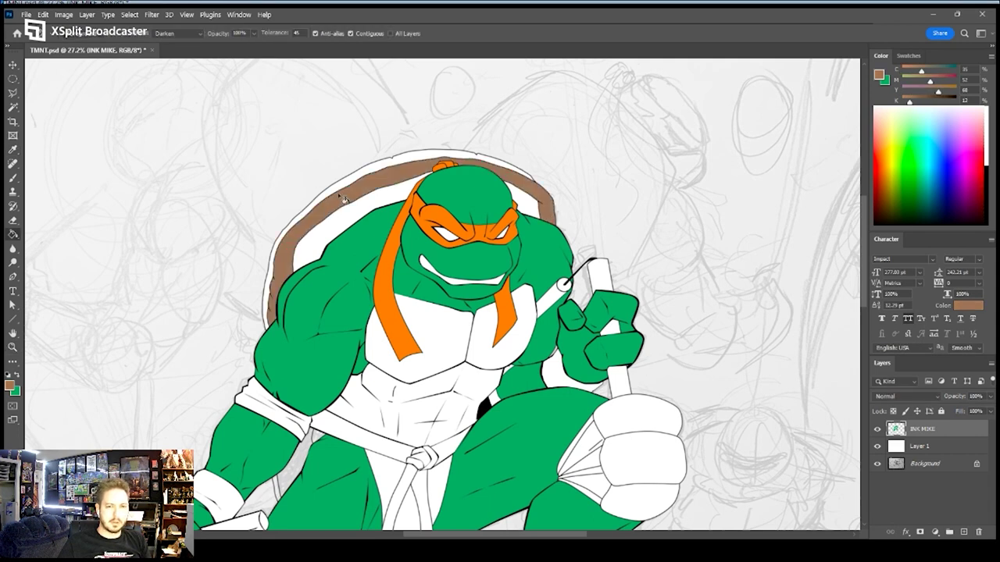
key("ctrl+z")
left_click(353, 177)
left_click(327, 231)
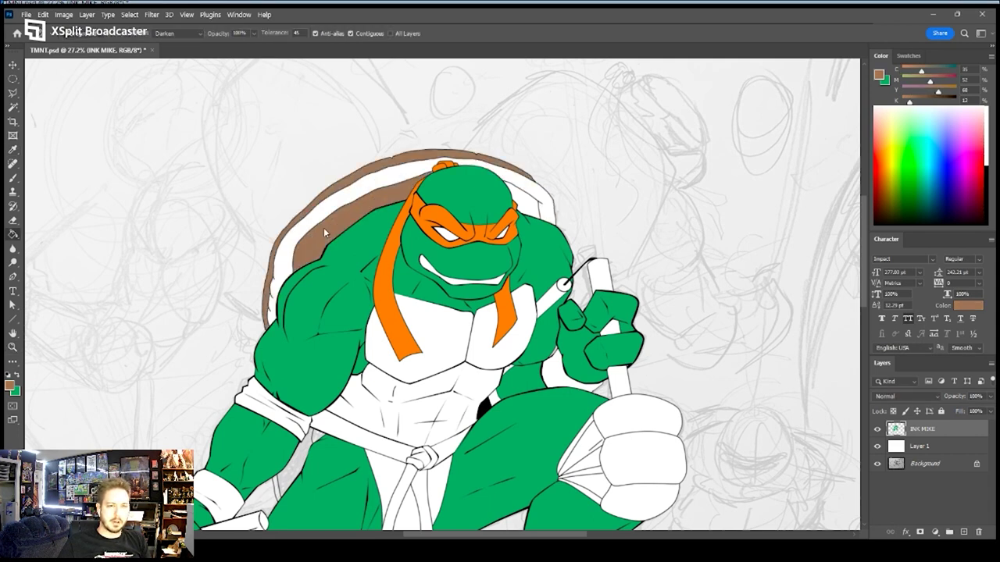
left_click(536, 207)
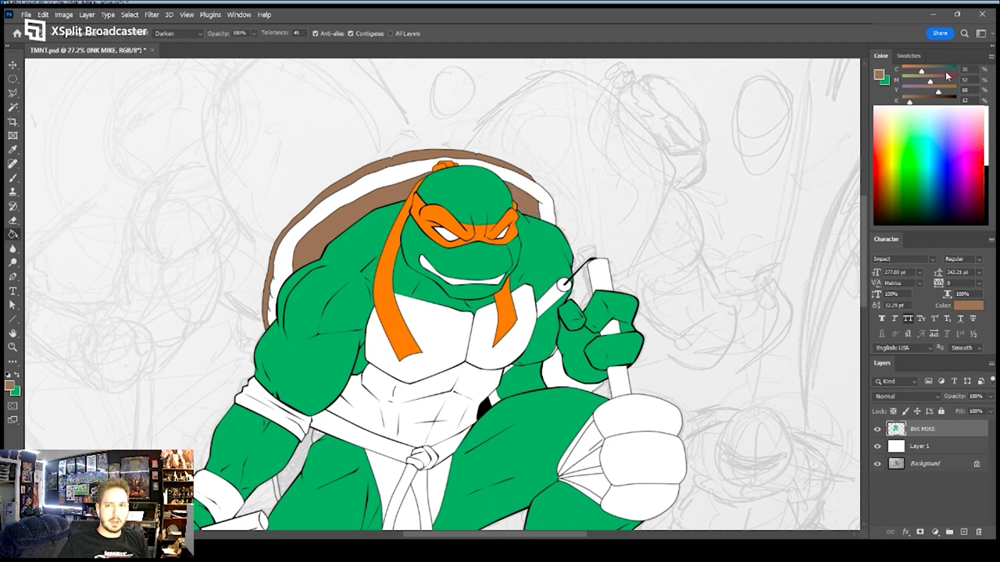
Change the foreground color to golden tan, C 2, M 33, Y 82, K 12, and fill the shell's middle band
left_click(921, 81)
left_click(543, 201)
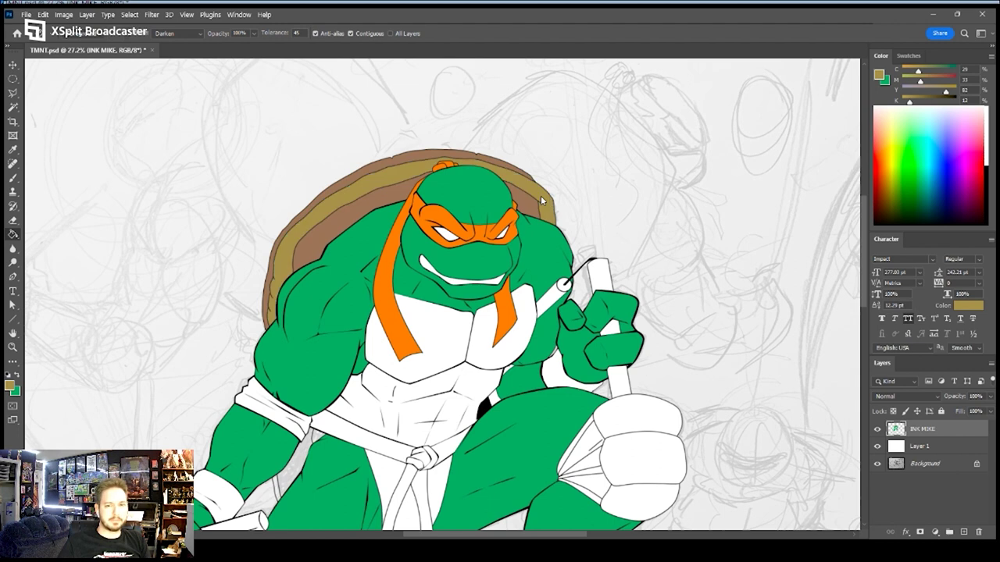
key("ctrl+z")
left_click_drag(918, 70, 904, 70)
left_click(548, 202)
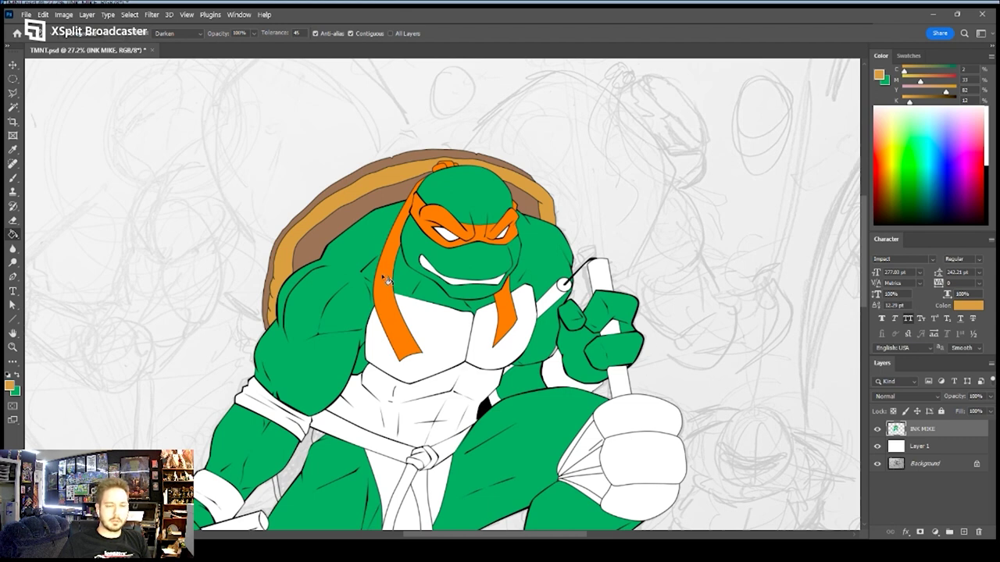
Sample the golden tan and fill the abdomen, both chest plates and the loincloth area behind the belt tails
left_click(337, 203, "alt")
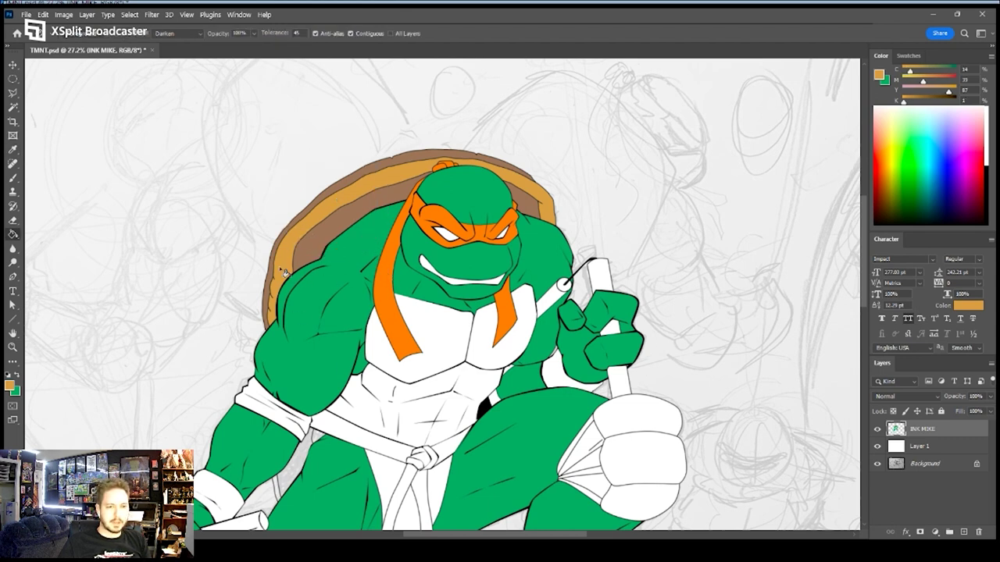
left_click(363, 399)
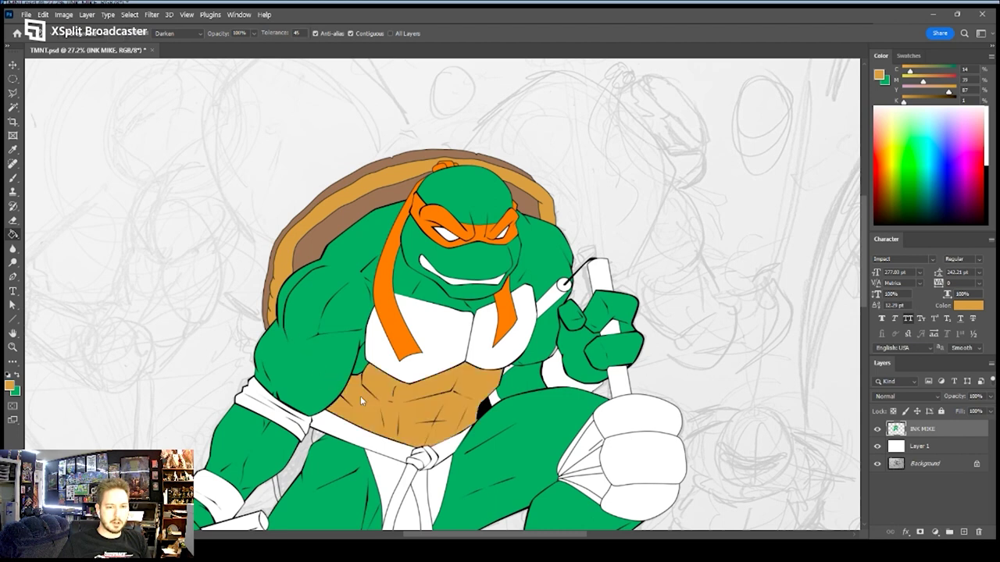
left_click(429, 364)
scroll(430, 348, "down", 3)
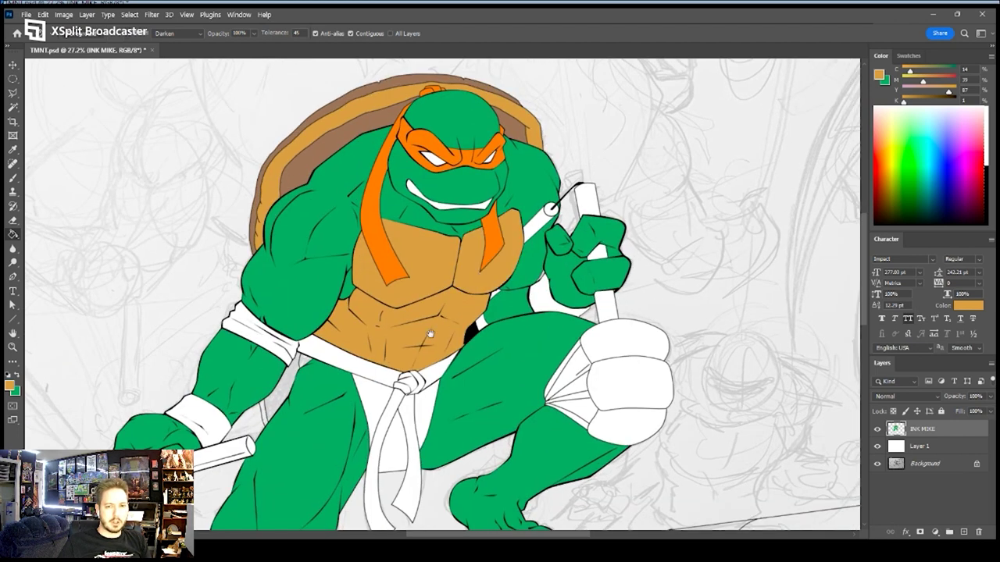
scroll(430, 334, "down", 5)
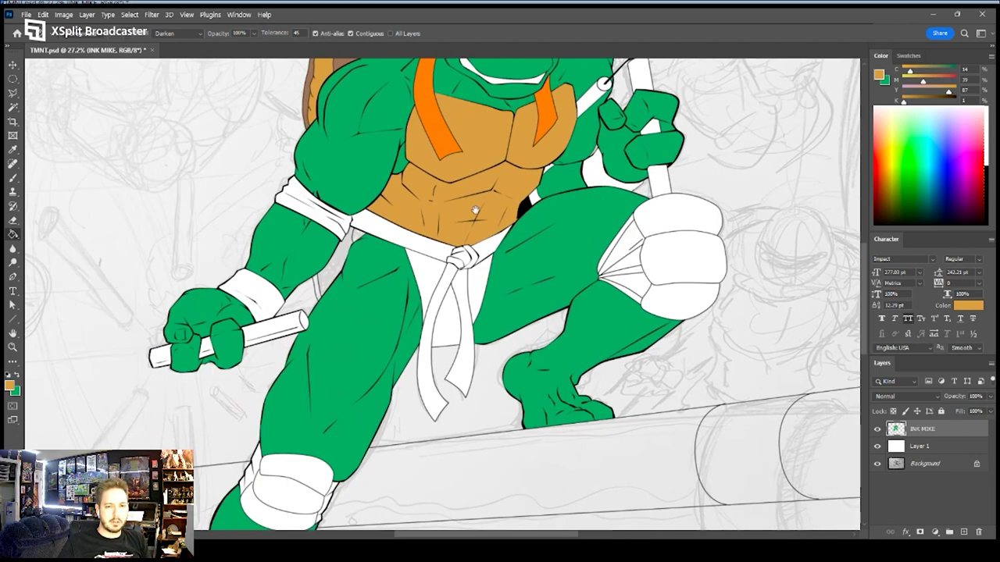
left_click(450, 320)
Sample the shell's brown and try it as a fill on the upper segment of the raised knee's pad
key("z")
left_click_drag(522, 208, 478, 212)
left_click_drag(557, 175, 504, 227)
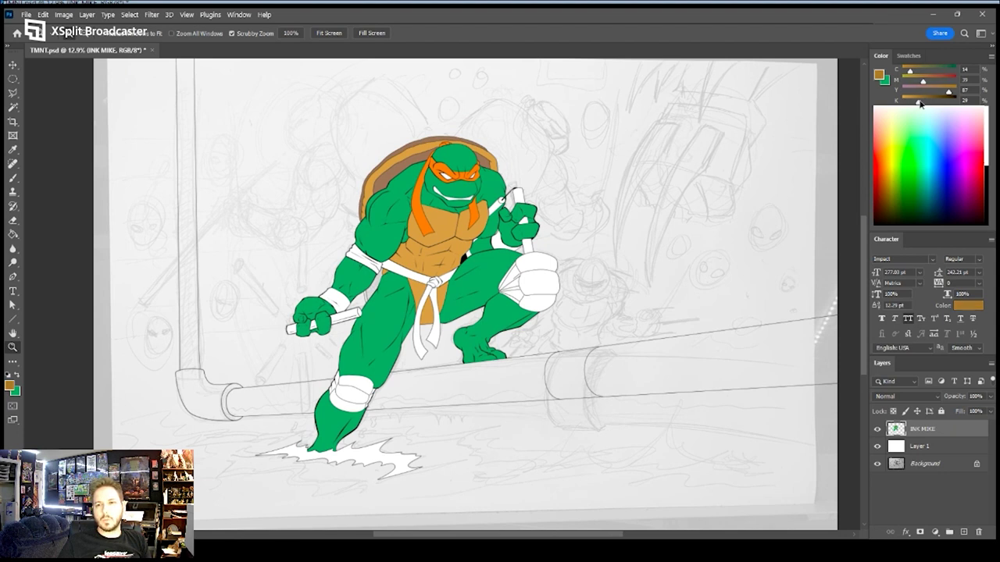
key("i")
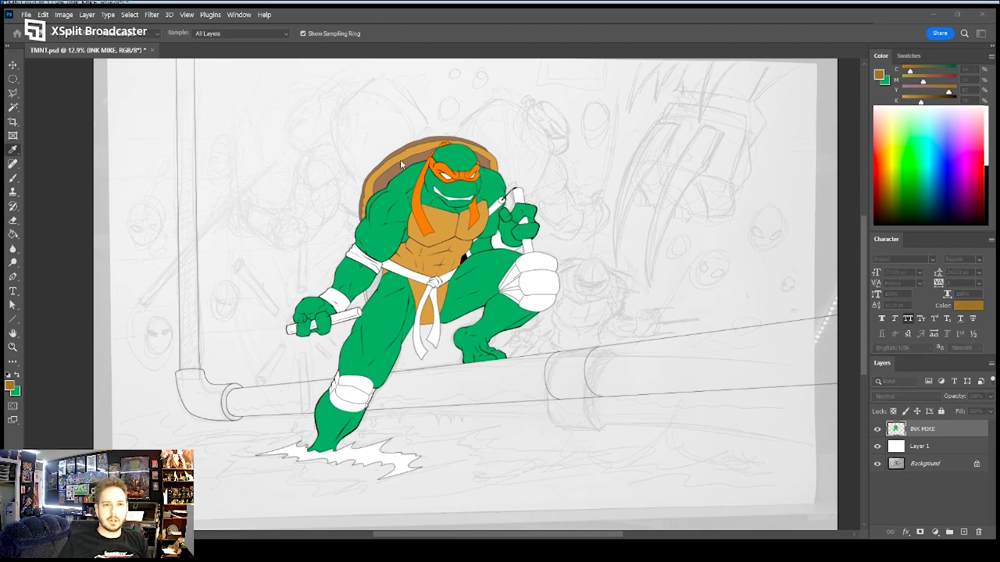
key("z")
left_click(539, 264)
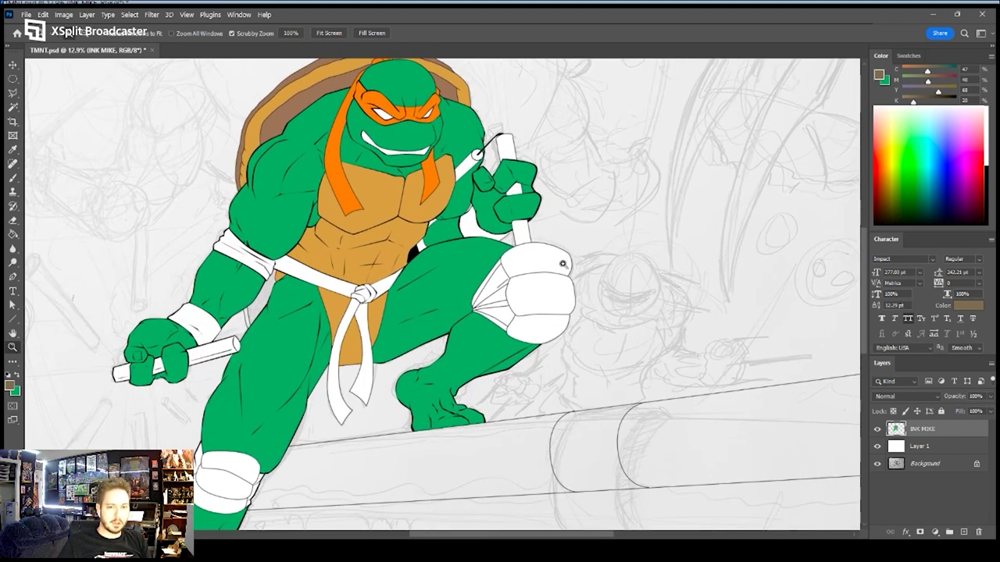
key("g")
left_click(550, 268)
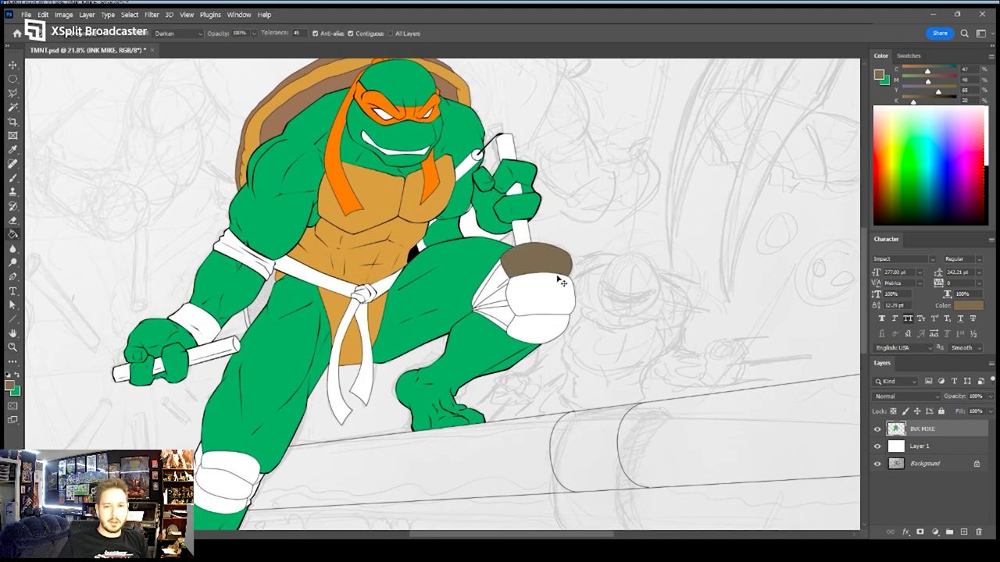
key("ctrl+z")
Set the brown's black value to 0 and try the lighter tone on two segments of the raised knee's pad
left_click_drag(914, 104, 903, 107)
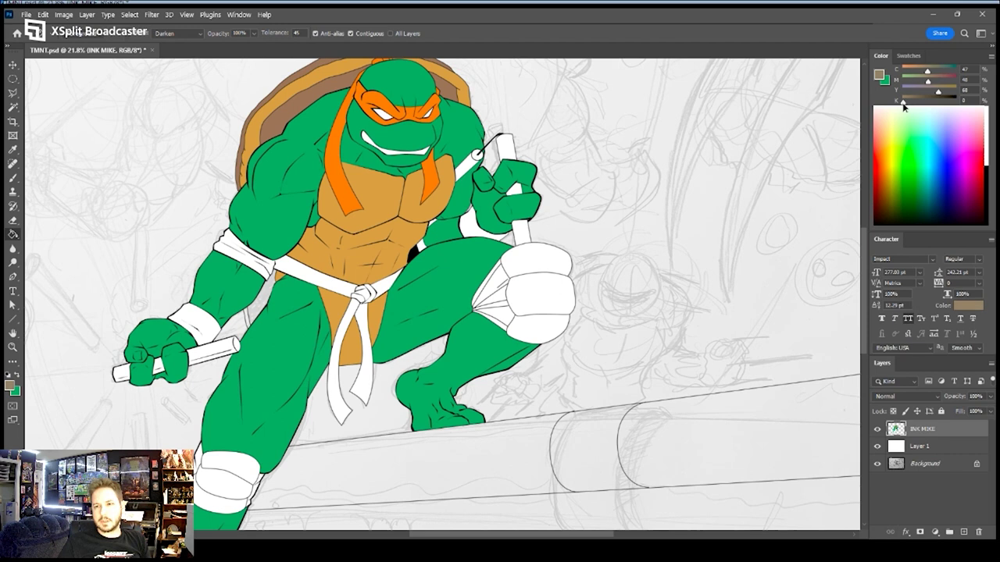
left_click(524, 264)
left_click(538, 291)
key("ctrl+z")
key("ctrl+z")
Mix a light tan, C 29, M 31, Y 52, K 0, and fill the raised knee pad's three segments and its creased side
left_click_drag(926, 81, 920, 79)
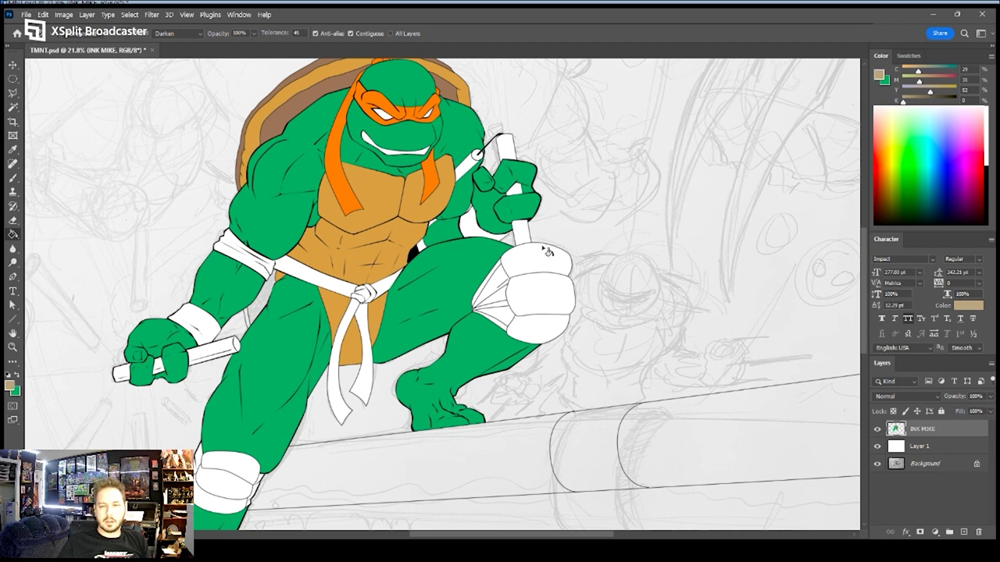
left_click(532, 289)
left_click(552, 265)
left_click(532, 328)
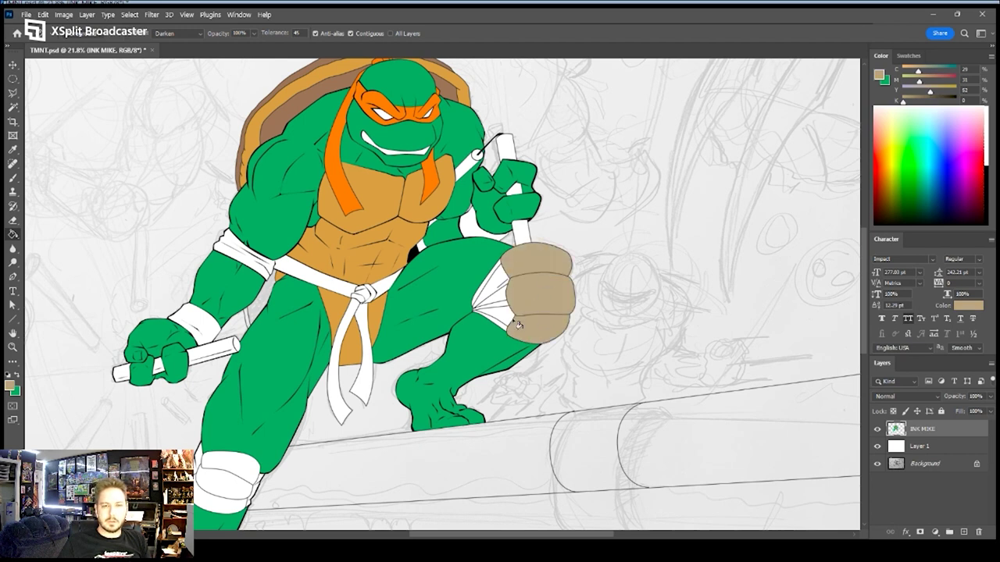
left_click(508, 320)
left_click(481, 298)
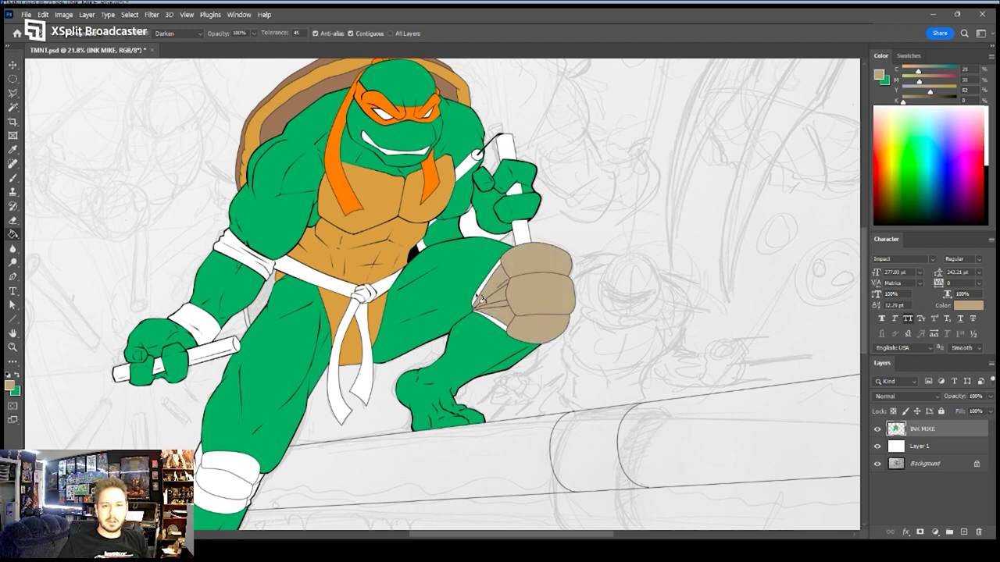
left_click(483, 301)
left_click(494, 322)
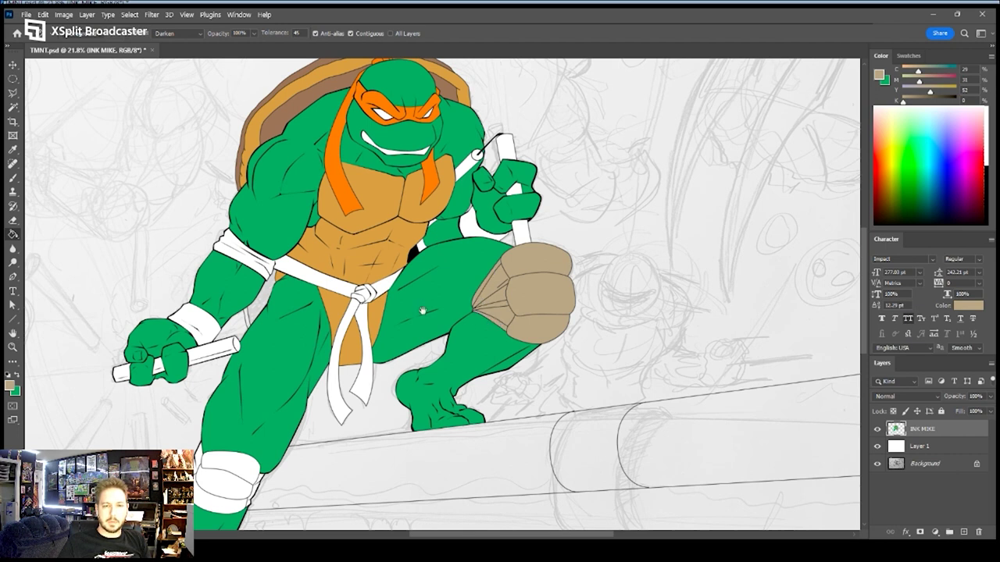
Fill the planted leg's knee pad and the lowered arm's wrist and elbow bands with the same tan
left_click_drag(417, 311, 539, 165)
left_click(341, 318)
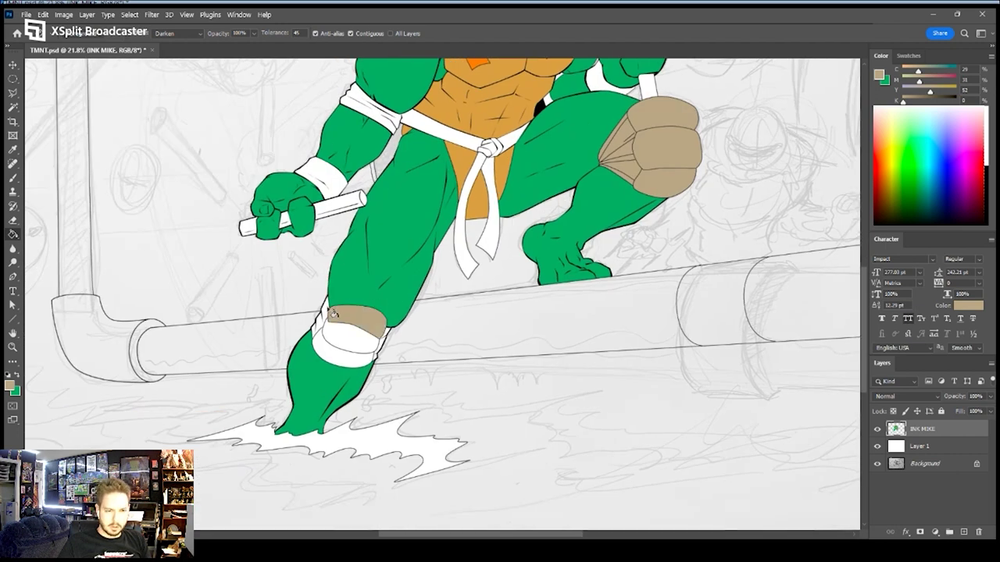
left_click(340, 338)
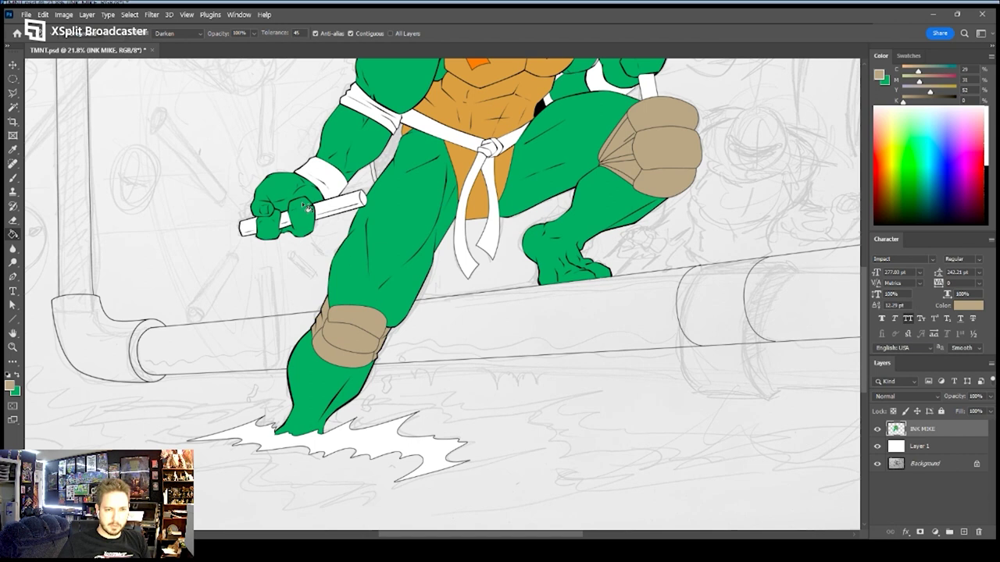
left_click(341, 181)
left_click_drag(369, 150, 349, 256)
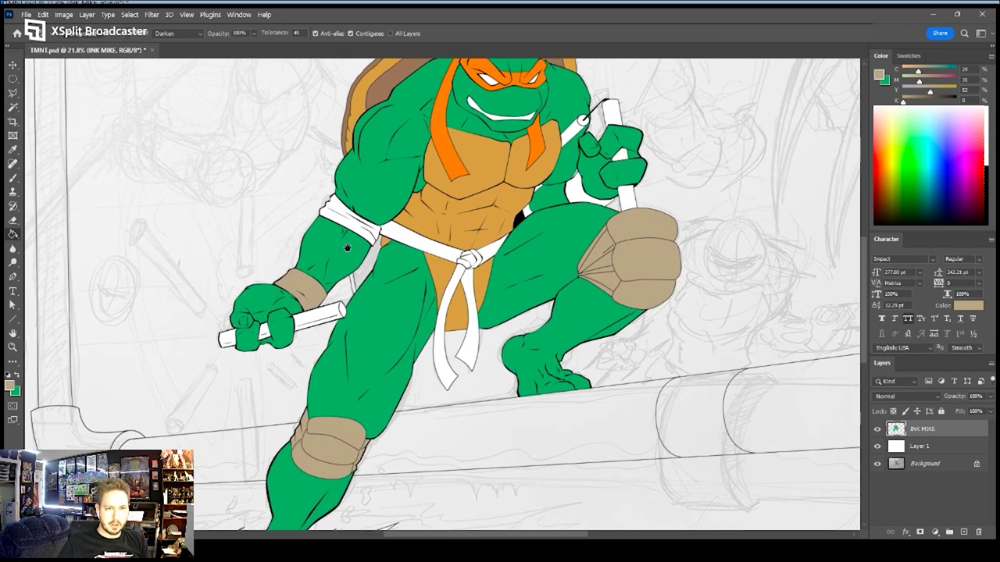
left_click(381, 222)
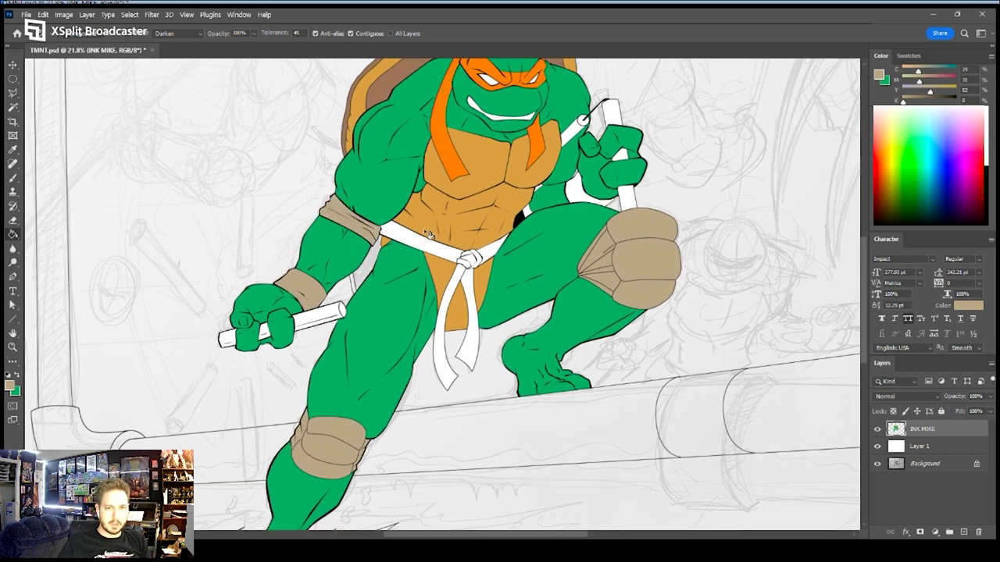
Fill the belt, its knot, both hanging tails and the band on the raised arm with the tan
left_click(478, 260)
left_click(471, 259)
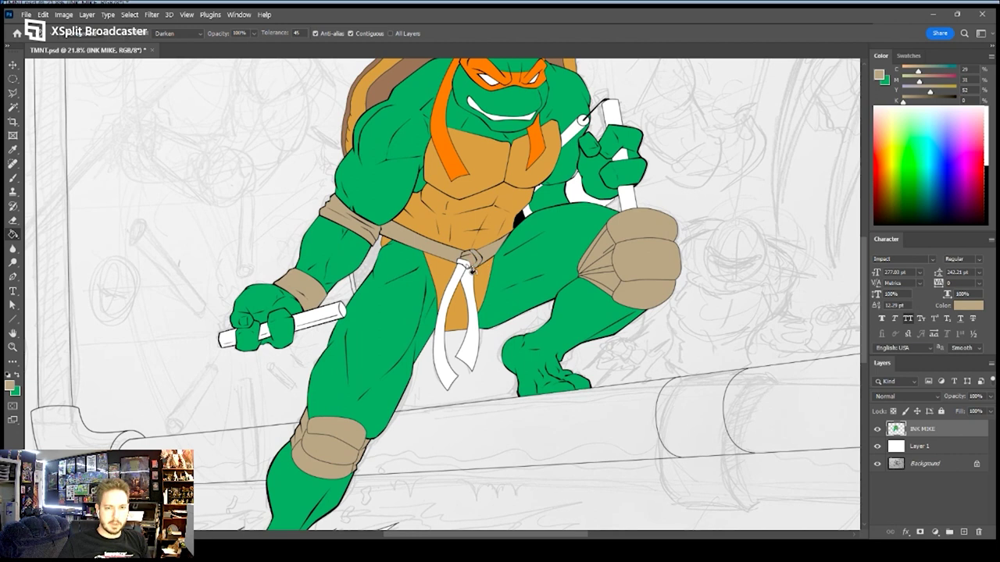
left_click(465, 281)
left_click(467, 282)
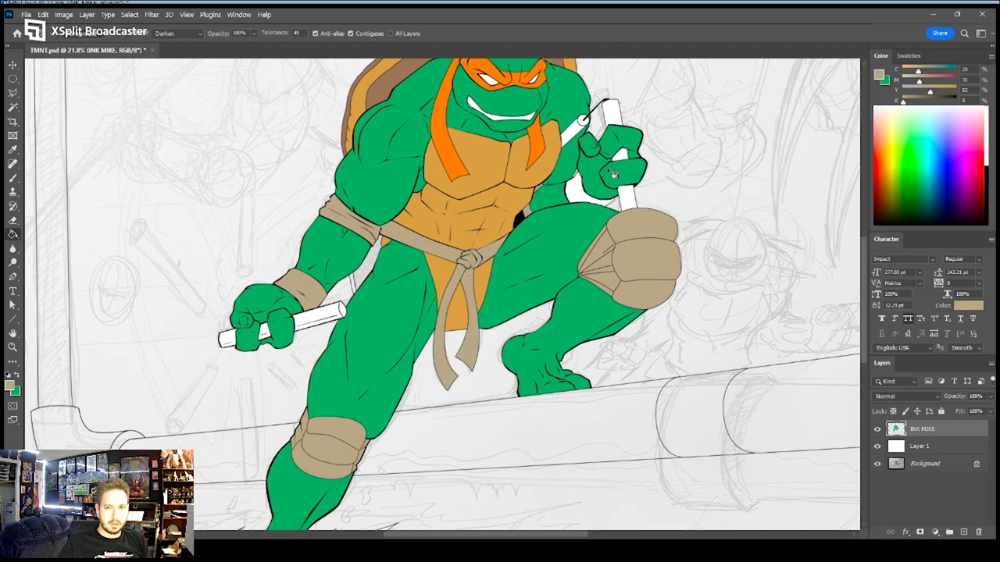
left_click(582, 192)
Mix a pale pink foreground color, C 11, M 18, Y 15, K 0
left_click_drag(595, 135, 510, 223)
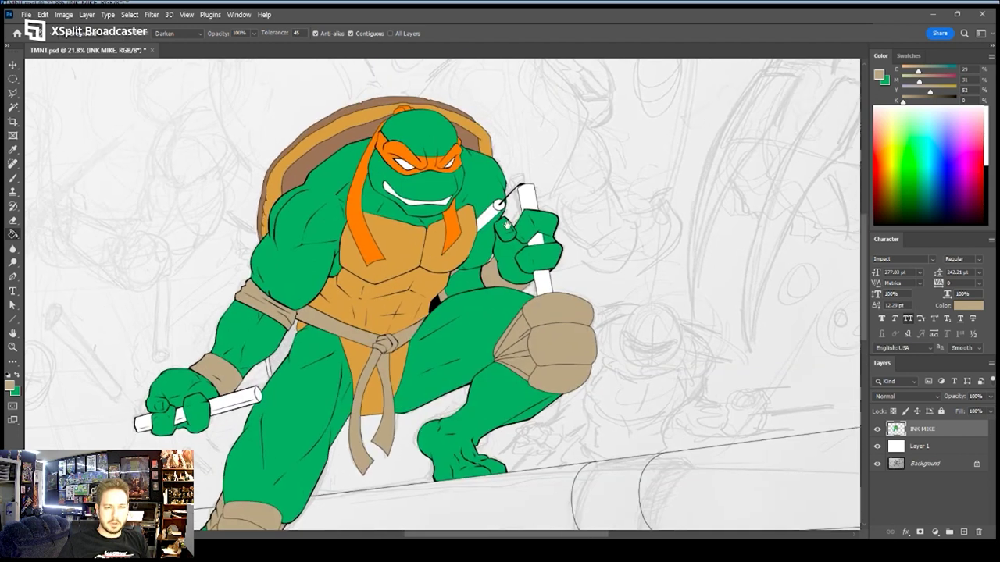
left_click_drag(922, 81, 927, 81)
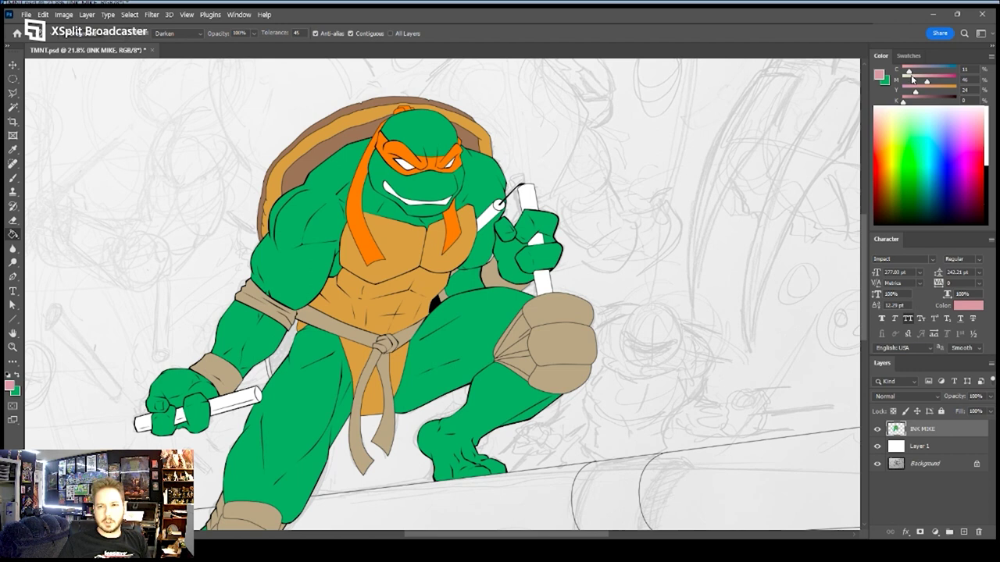
left_click(912, 80)
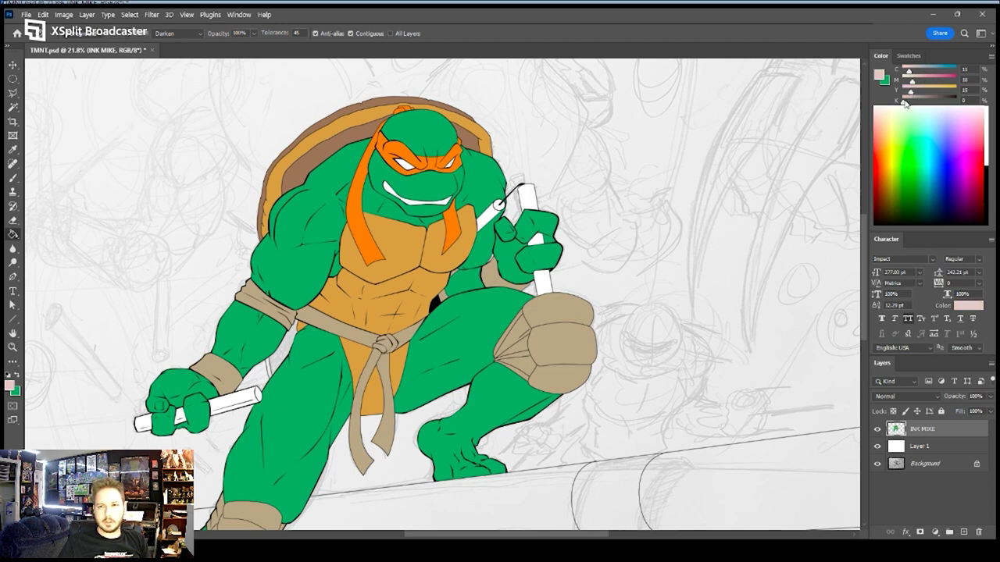
Sample a medium gray and try it as a fill on the upper end of the raised hand's nunchaku handle
key("i")
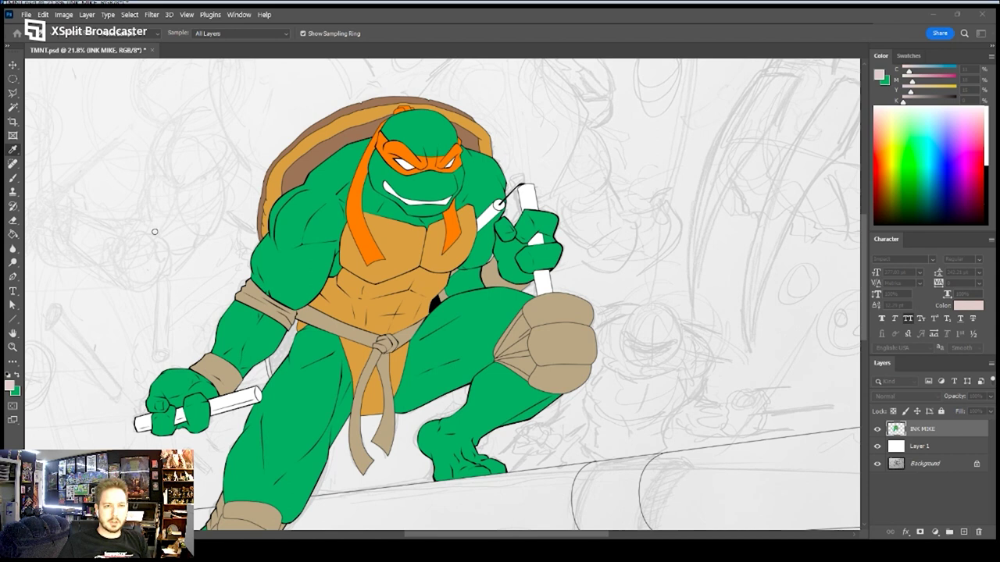
left_click(432, 160)
key("g")
left_click(526, 196)
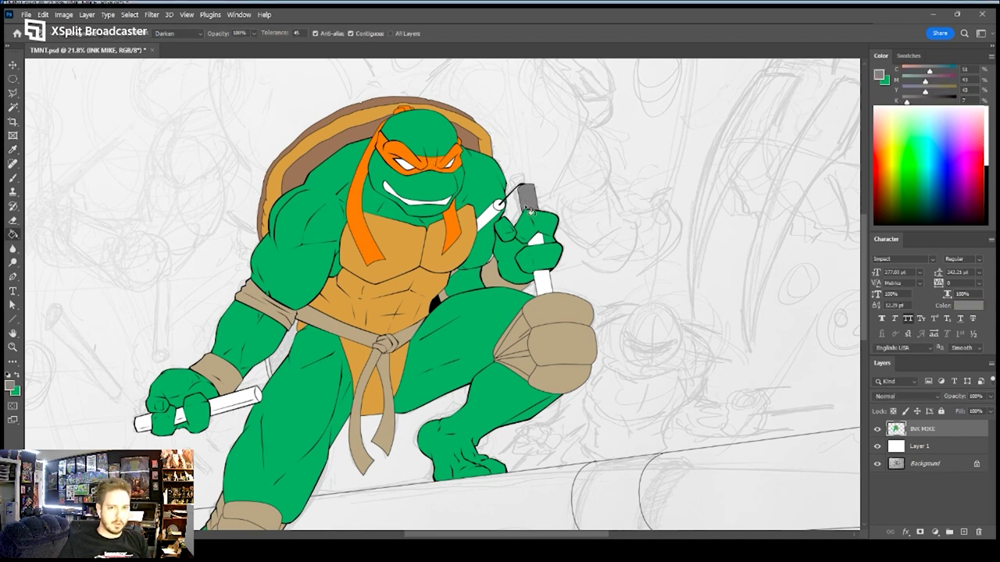
key("i")
key("ctrl+z")
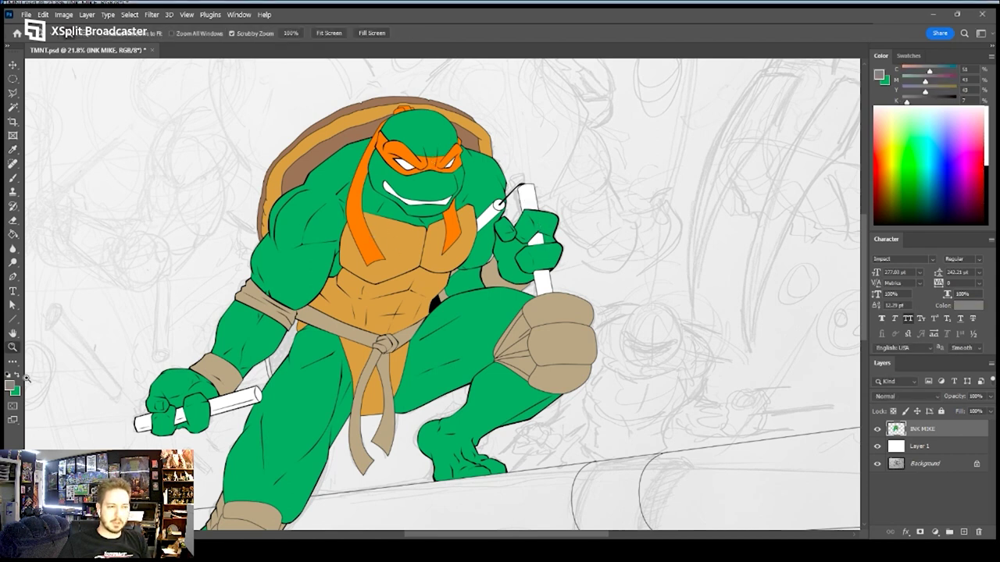
Change the foreground to light gray, C 26, M 21, Y 21, K 0, and fill the raised hand's nunchaku handle and the stick beside the shoulder
left_click(36, 373)
scroll(527, 197, "up", 1)
key("g")
left_click(528, 200)
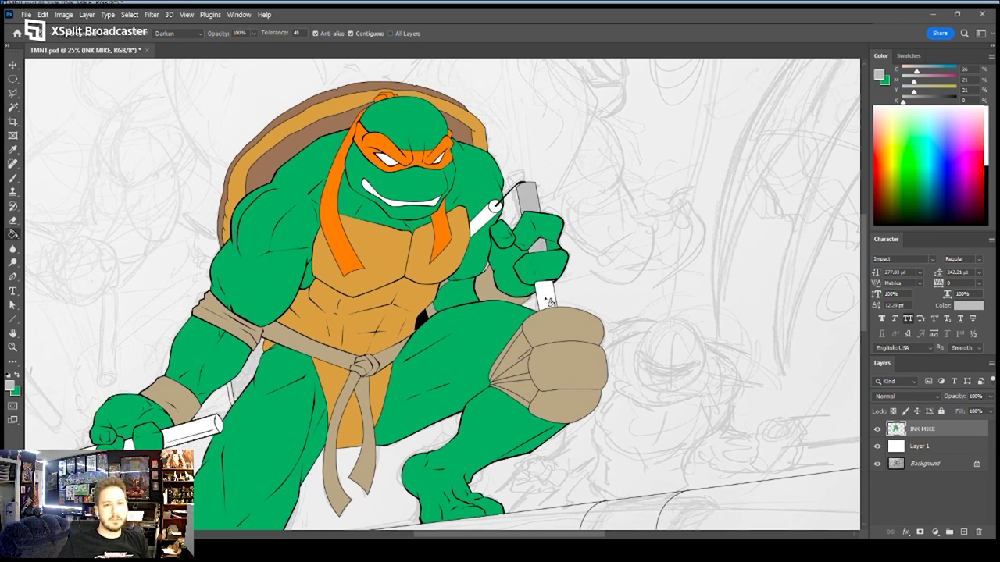
left_click(547, 290)
left_click(494, 213)
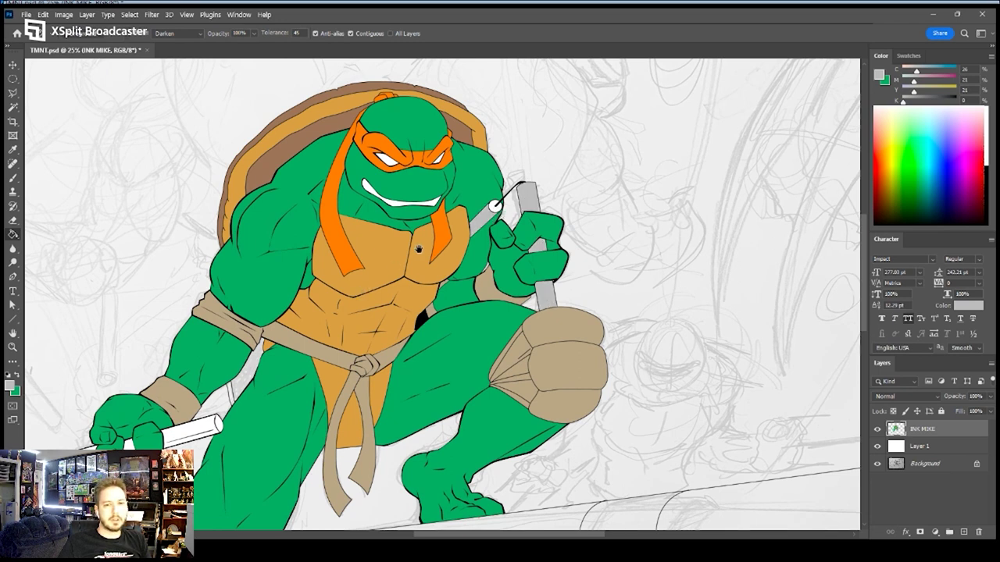
Fill the round end of the shoulder stick and all sections of the lowered hand's nunchaku handle with the light gray
left_click_drag(416, 251, 492, 192)
left_click(568, 151)
left_click(258, 377)
left_click(208, 393)
left_click(162, 400)
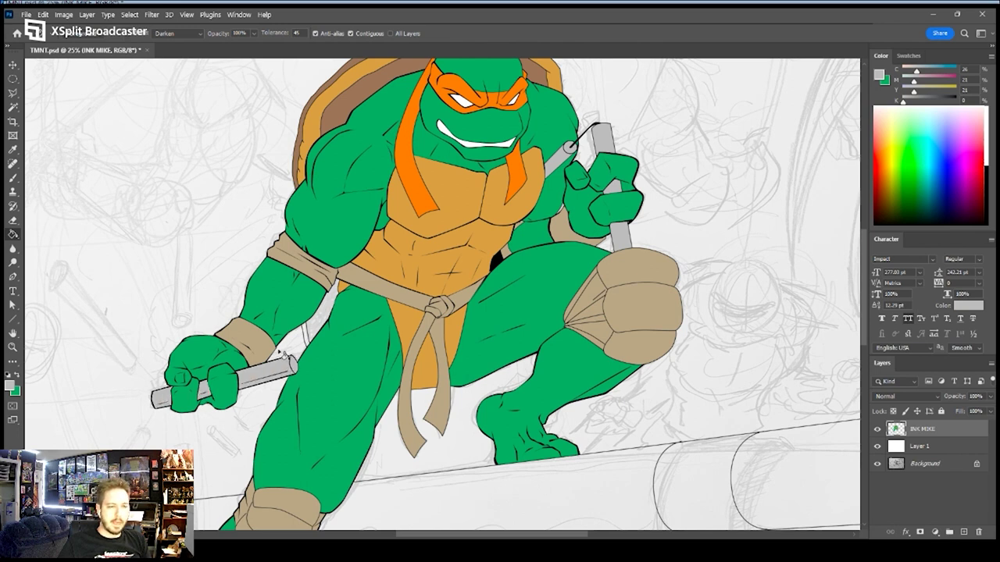
Mix a dark burgundy foreground color for the nunchaku, C 26, M 75, Y 43, K 33
key("z")
left_click_drag(317, 314, 290, 315)
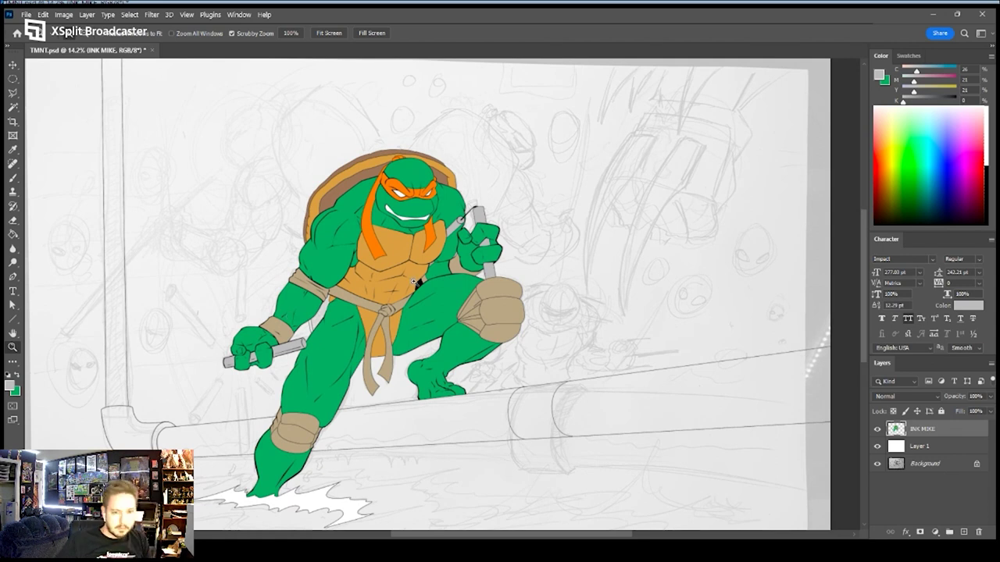
left_click_drag(318, 396, 330, 356)
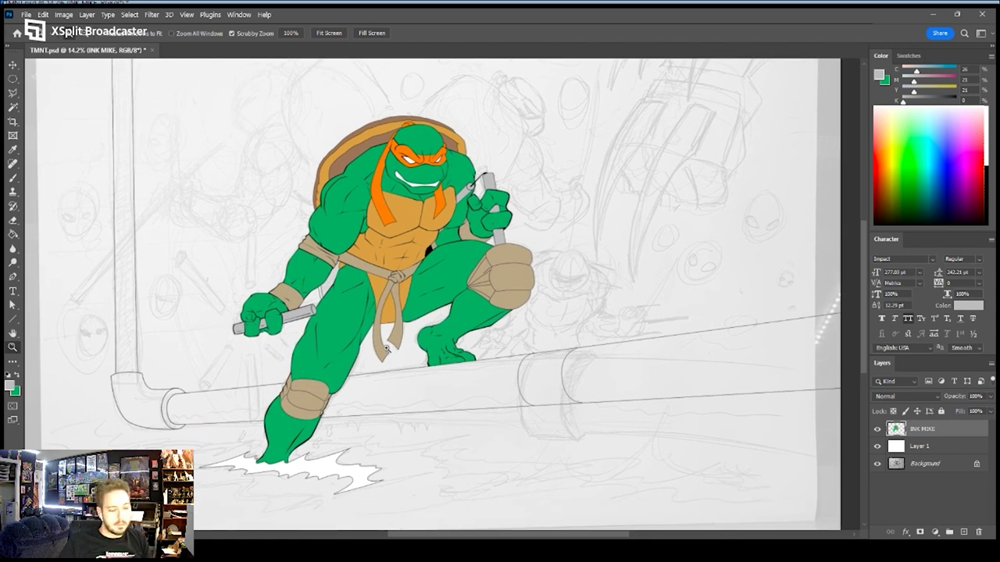
key("g")
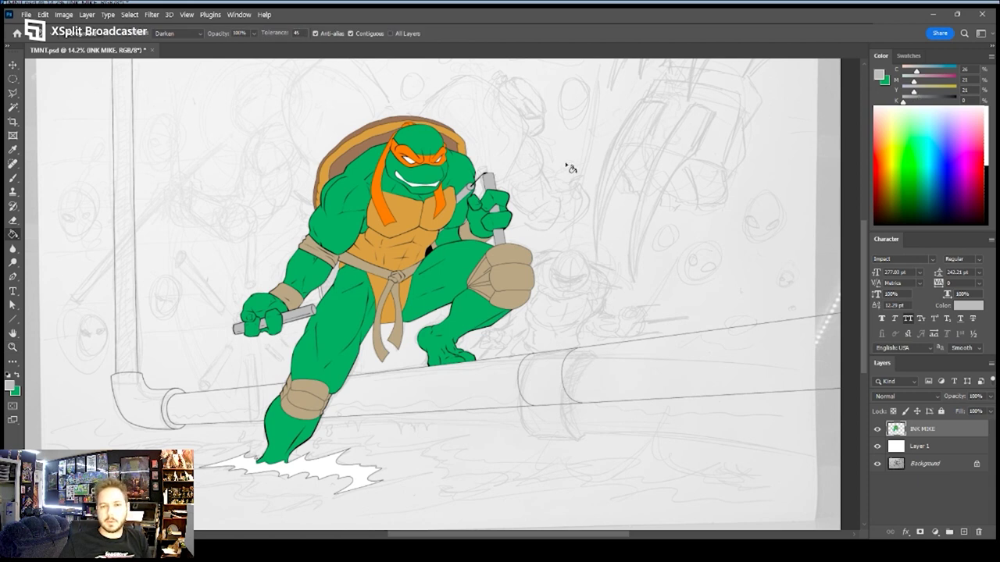
key("i")
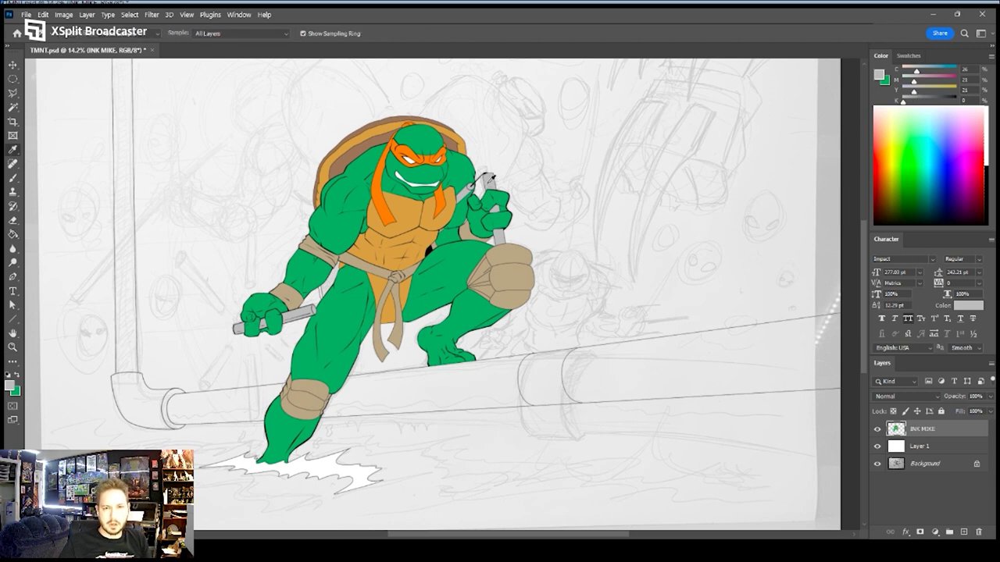
left_click_drag(917, 86, 927, 82)
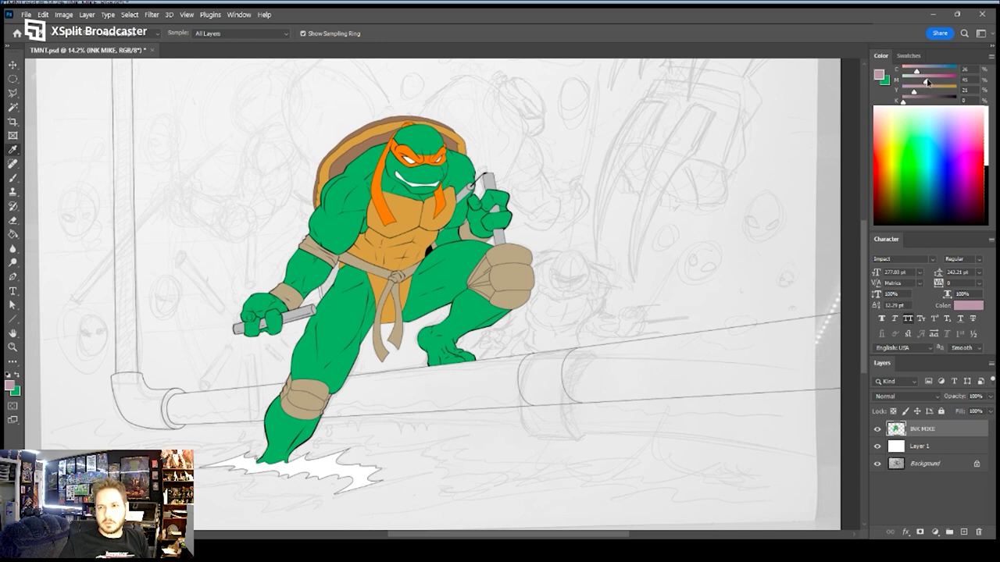
mouse_move(930, 86)
left_mouse_down()
mouse_move(940, 83)
mouse_move(922, 102)
left_mouse_up()
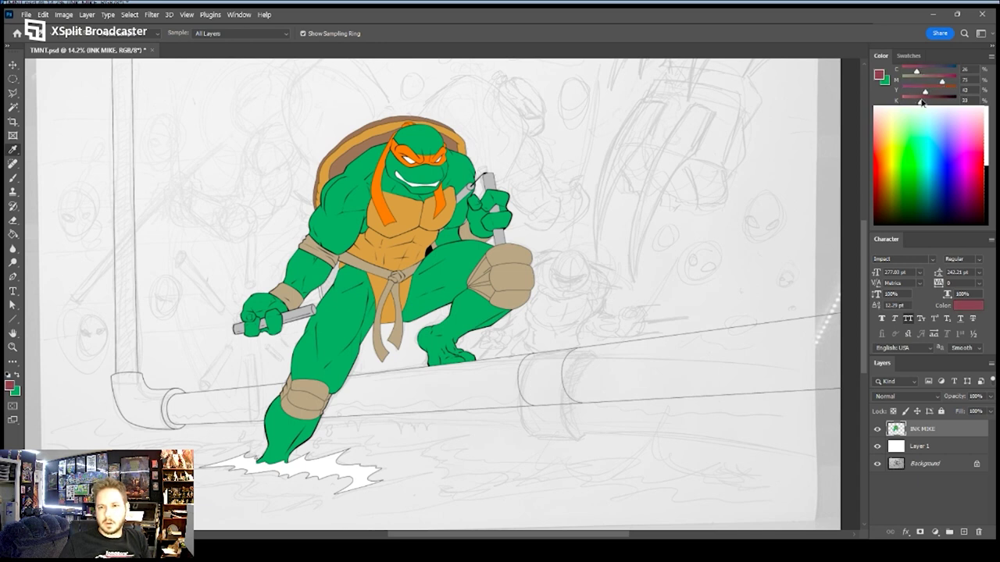
Fill the nunchaku handles in both hands and the stick beside the shoulder with the burgundy
key("g")
left_click(490, 184)
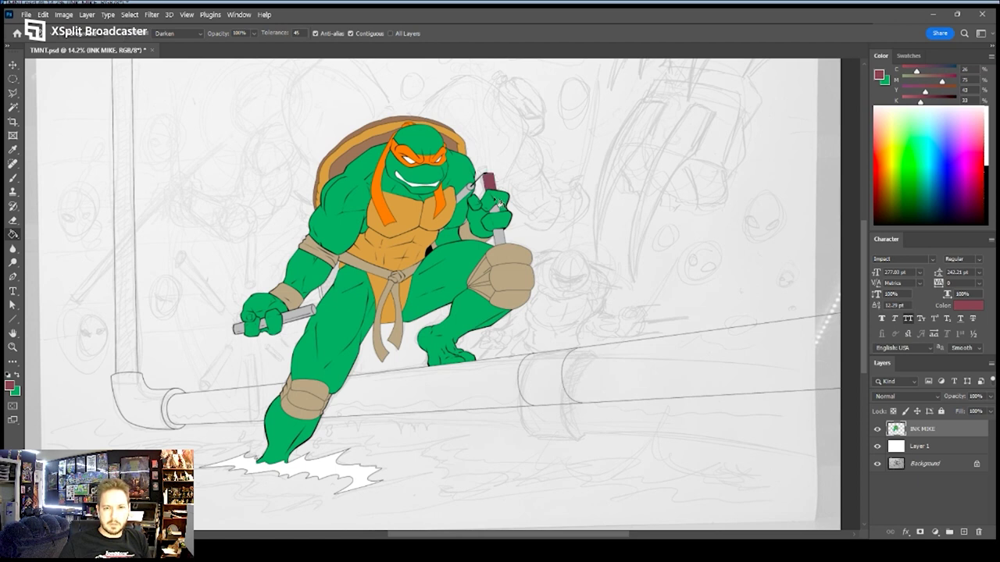
left_click(499, 236)
left_click(467, 192)
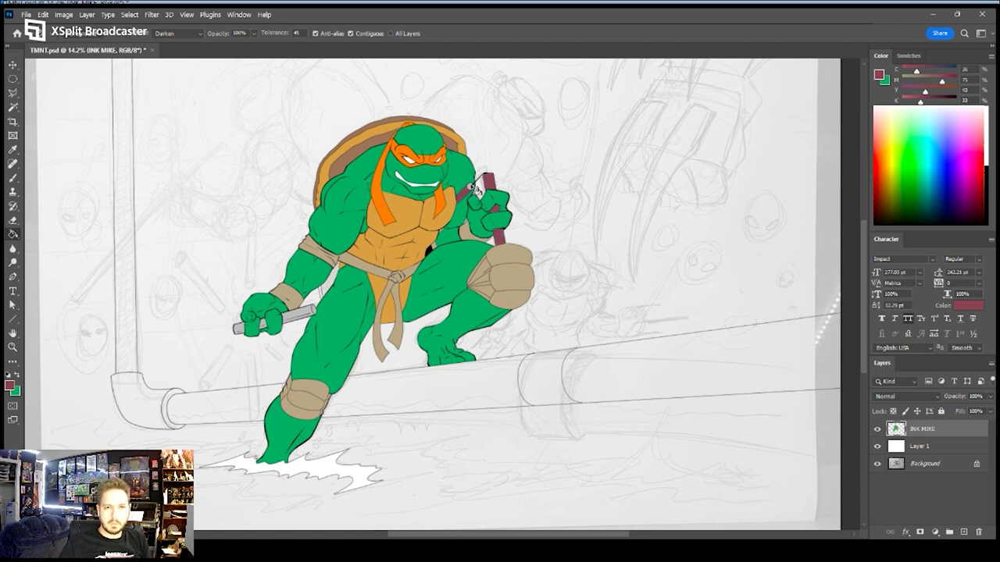
left_click(297, 316)
left_click(243, 329)
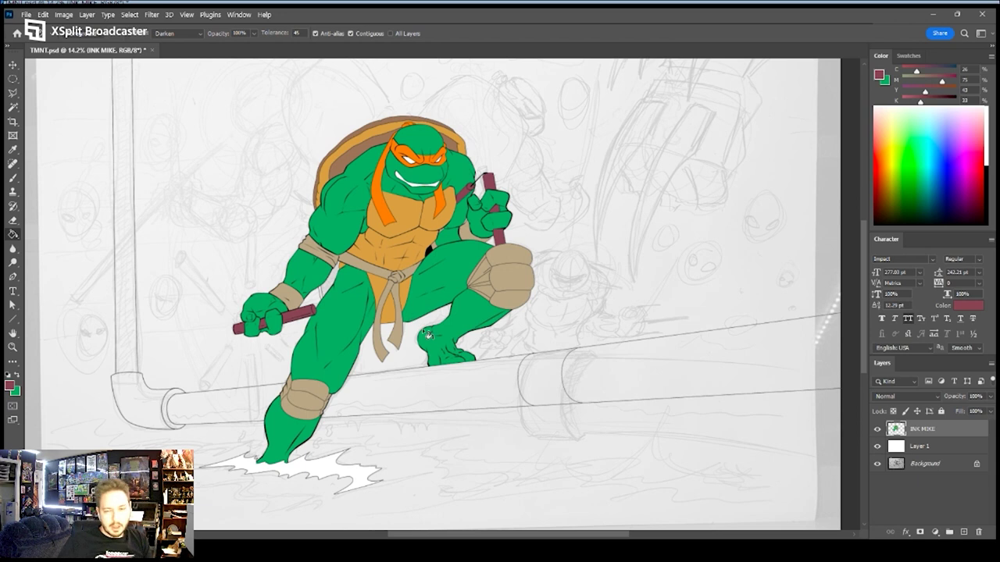
Pick the light gray from the recent swatches and fill the long pipe section to the right of the joint
left_click(905, 55)
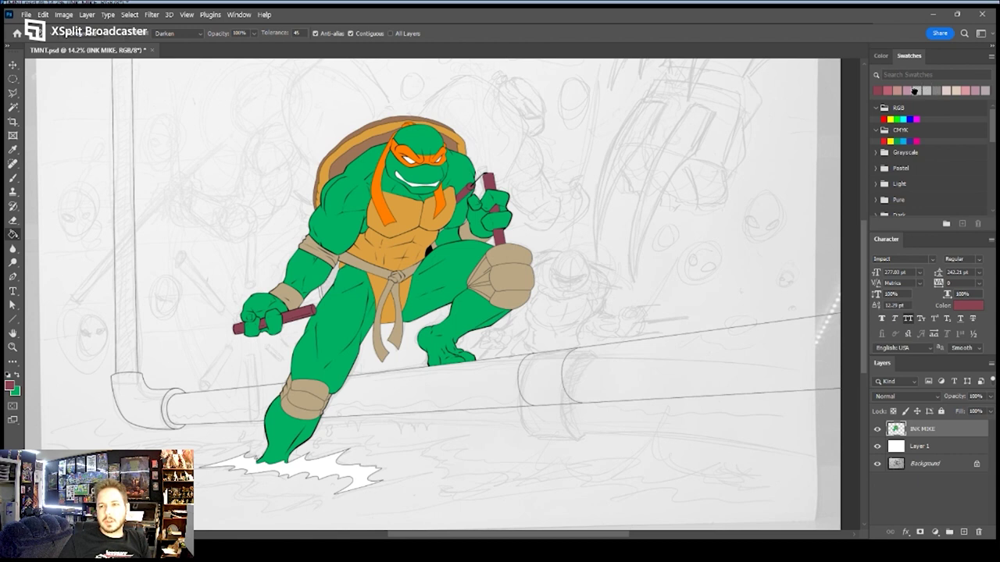
left_click(918, 90)
left_click(649, 361)
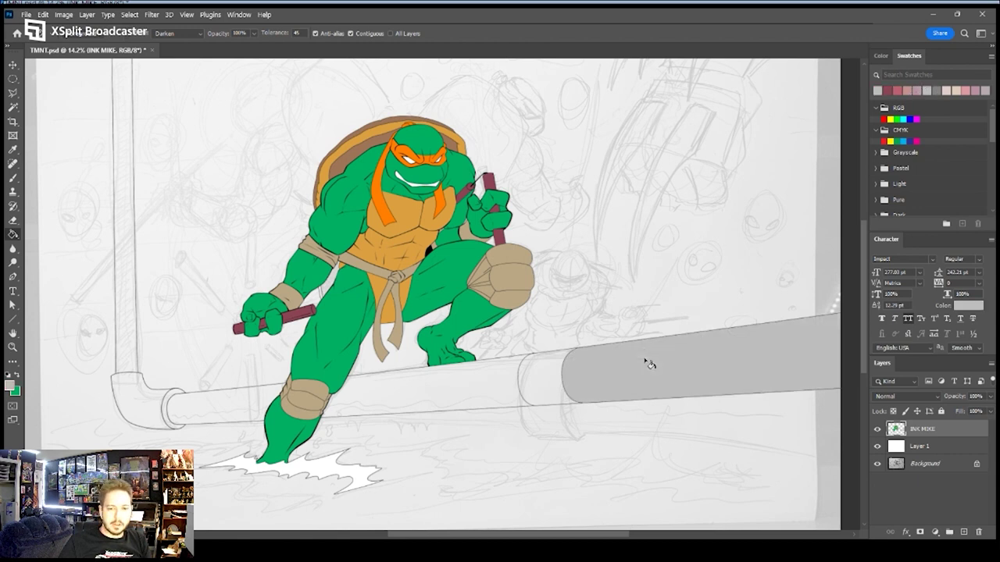
Fill the remaining pipe sections with the light gray: the middle joint, the long horizontal run, the collar, the elbow and the vertical pipe
left_click(555, 370)
left_click(502, 379)
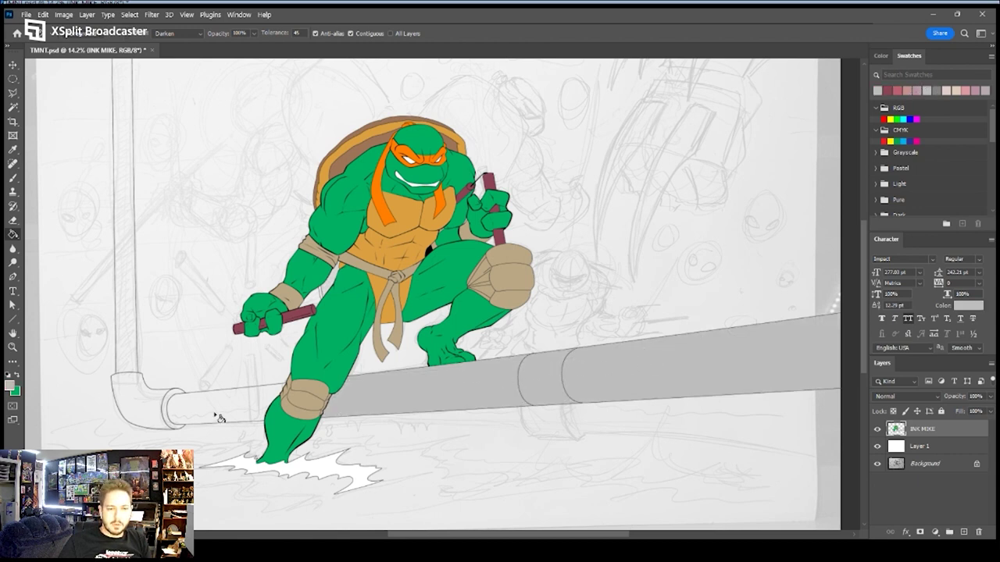
left_click(170, 414)
left_click(170, 410)
left_click(156, 406)
left_click(135, 363)
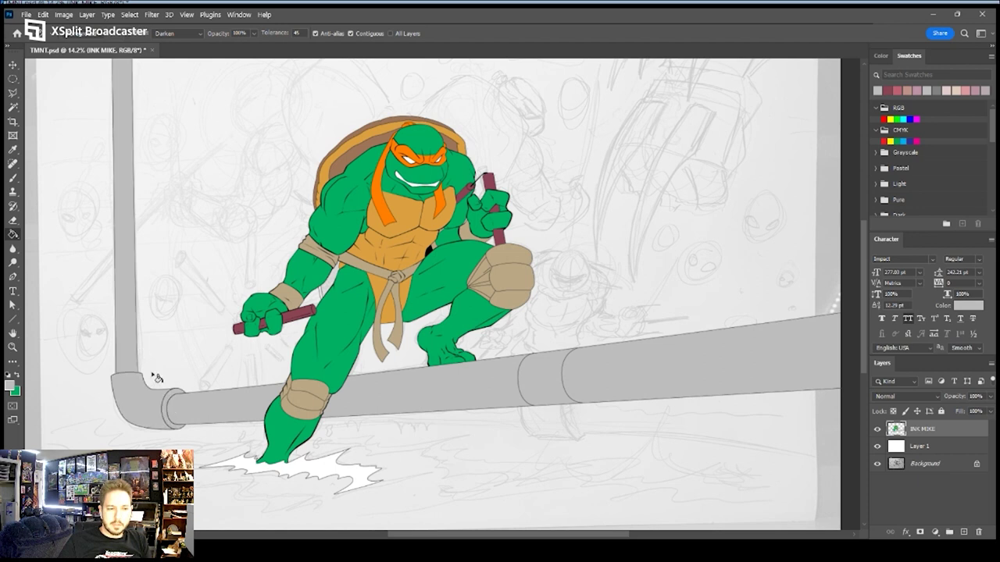
Select all the gray pipe sections with the Magic Wand, recolor them to a pale blue-gray and deselect
key("w")
left_click(130, 343)
left_click(138, 390, "shift")
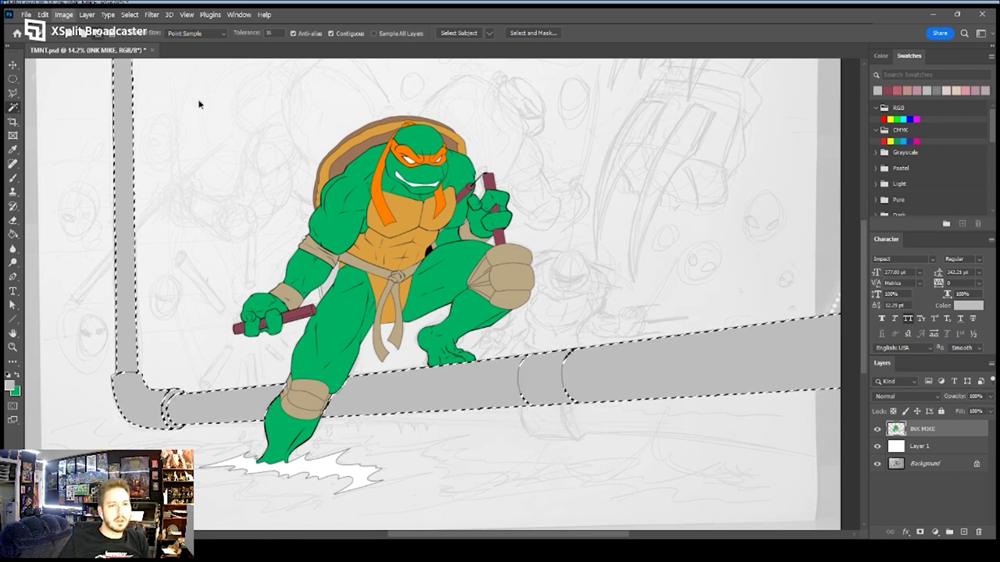
key("i")
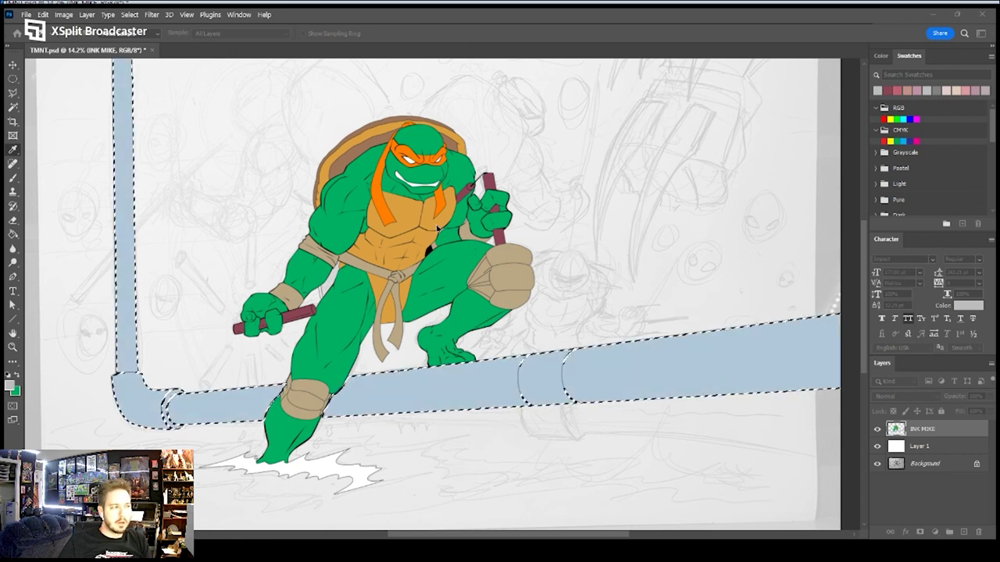
left_click(586, 140)
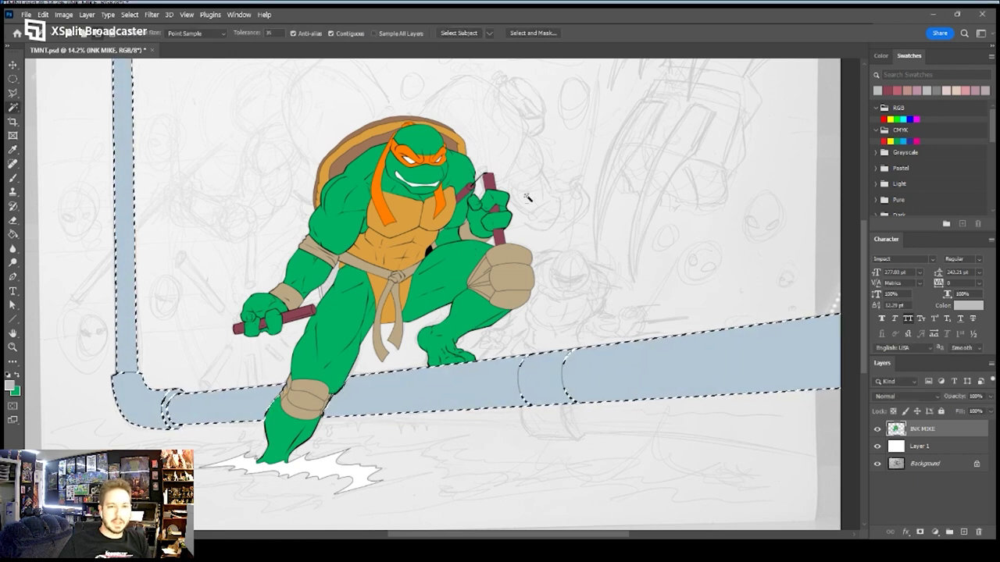
key("alt+BackSpace")
key("ctrl+z")
key("ctrl+shift+z")
key("ctrl+z")
key("ctrl+d")
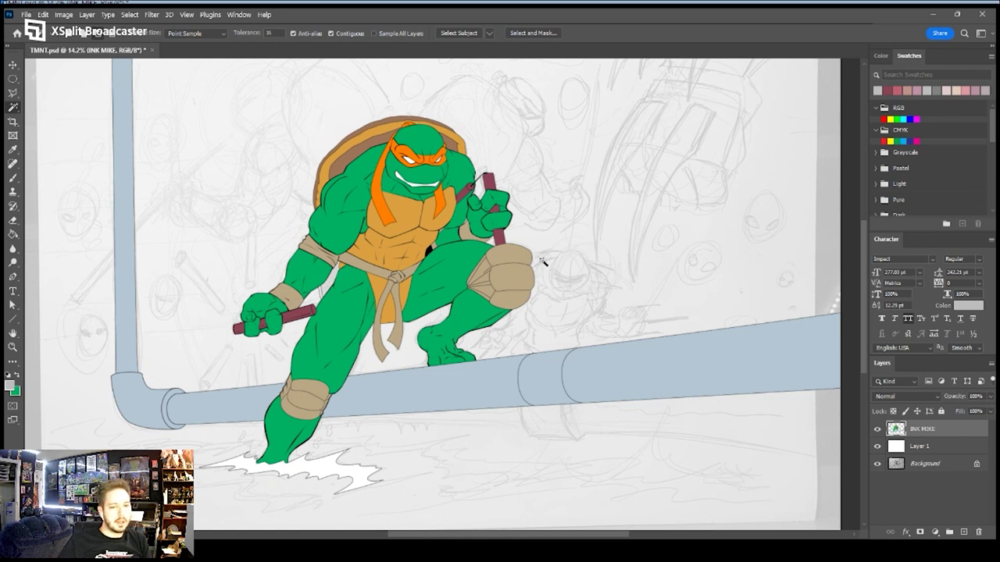
On the Shades layer, trace a closed Pen path for the shadow around the turtle's left-hand eye, from the brow line to the mask's inner crease
left_click_drag(514, 409, 576, 383)
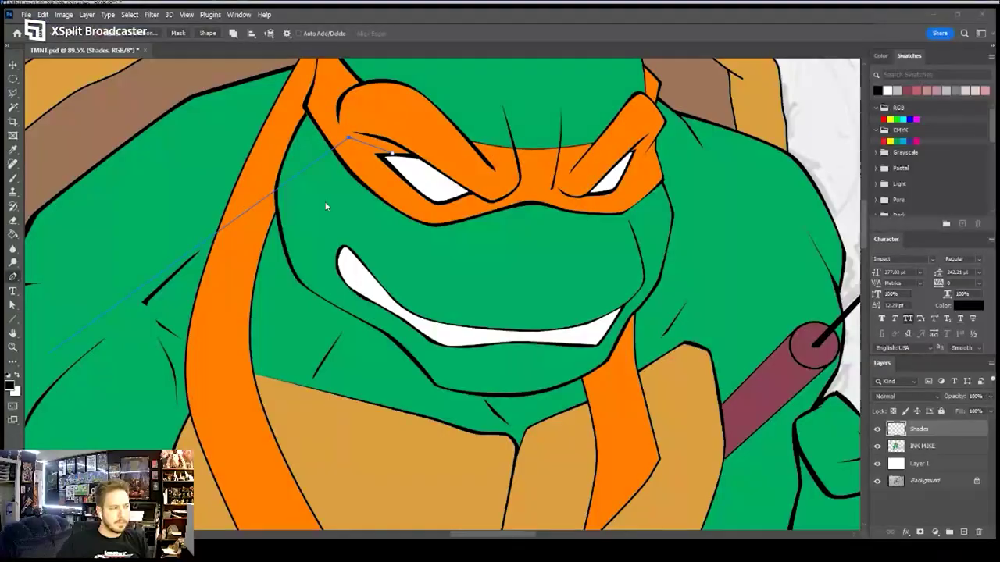
left_click(448, 162)
key("Escape")
left_click(413, 154)
left_click(382, 155)
left_click_drag(434, 201, 445, 203)
left_click(472, 192)
left_click(488, 202)
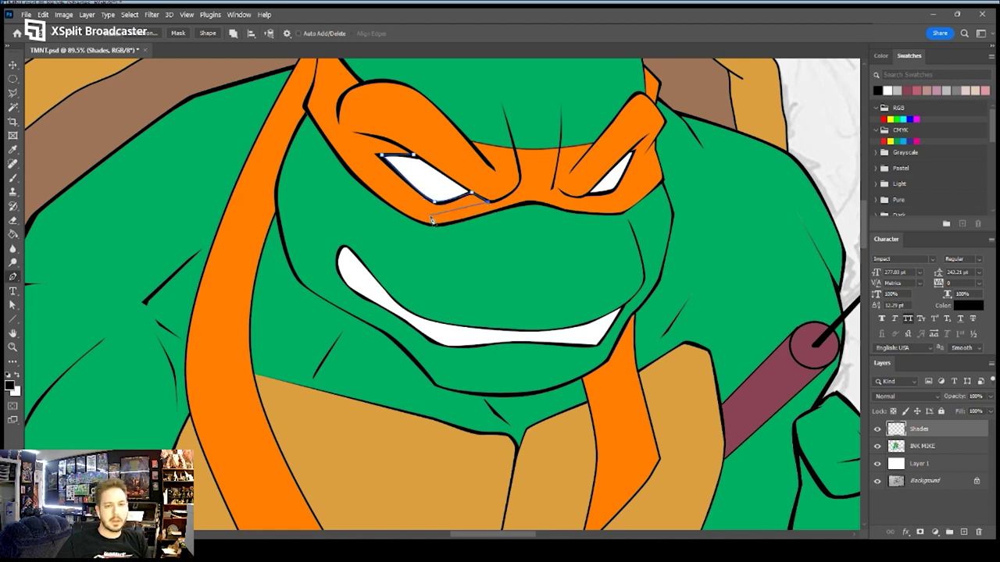
left_click_drag(470, 201, 422, 210)
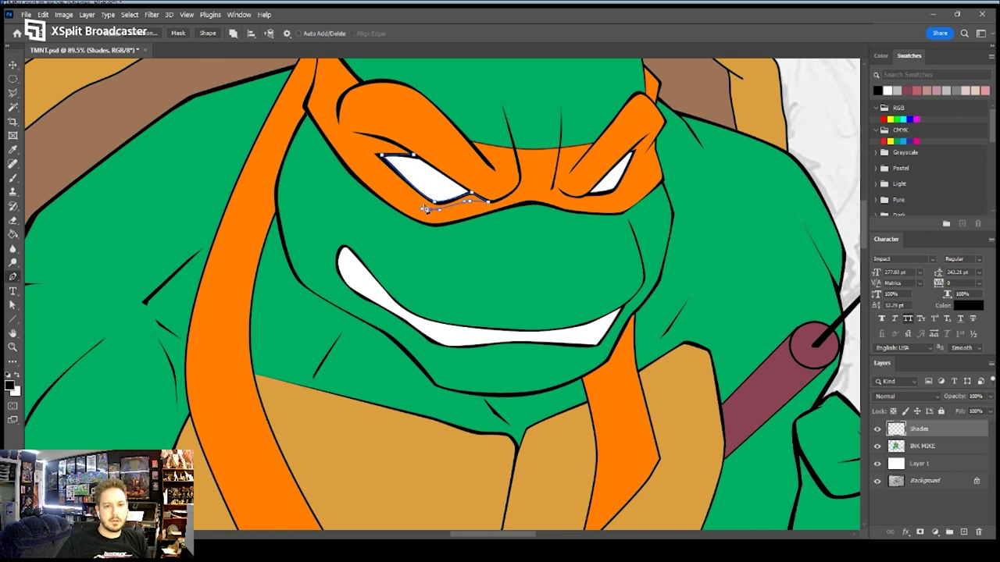
left_click_drag(430, 202, 402, 193)
left_click_drag(357, 133, 411, 152)
key("a")
key("p")
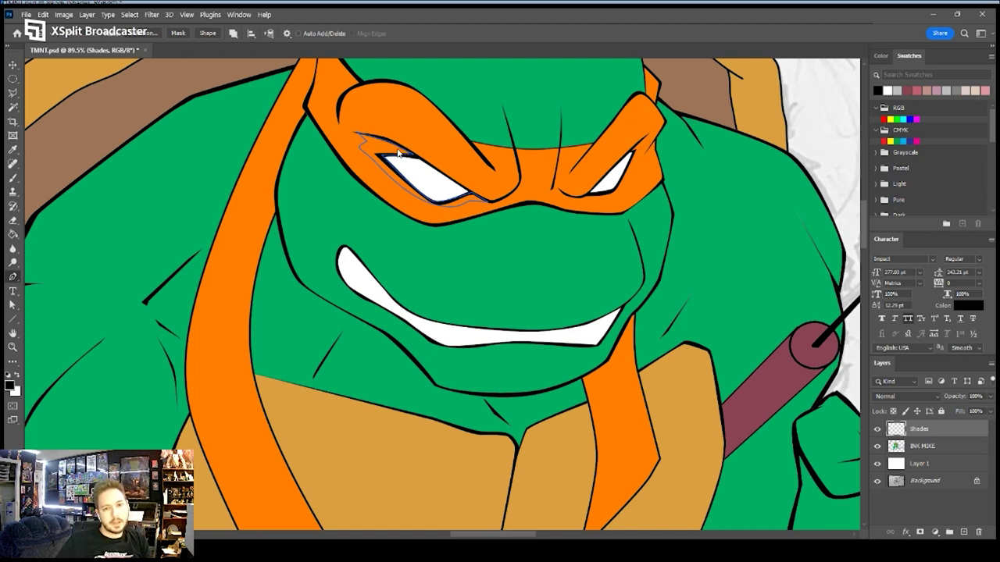
key("i")
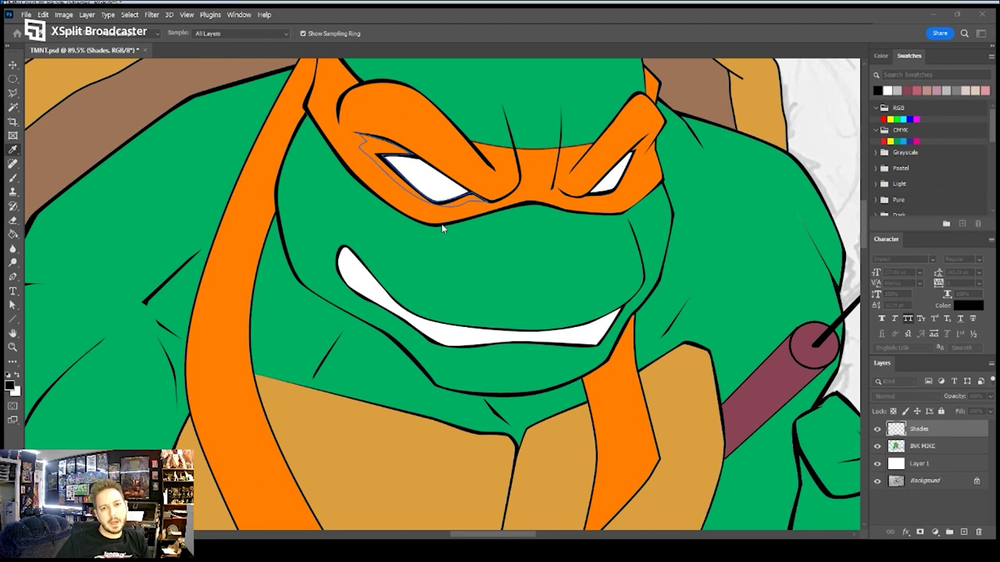
key("Return")
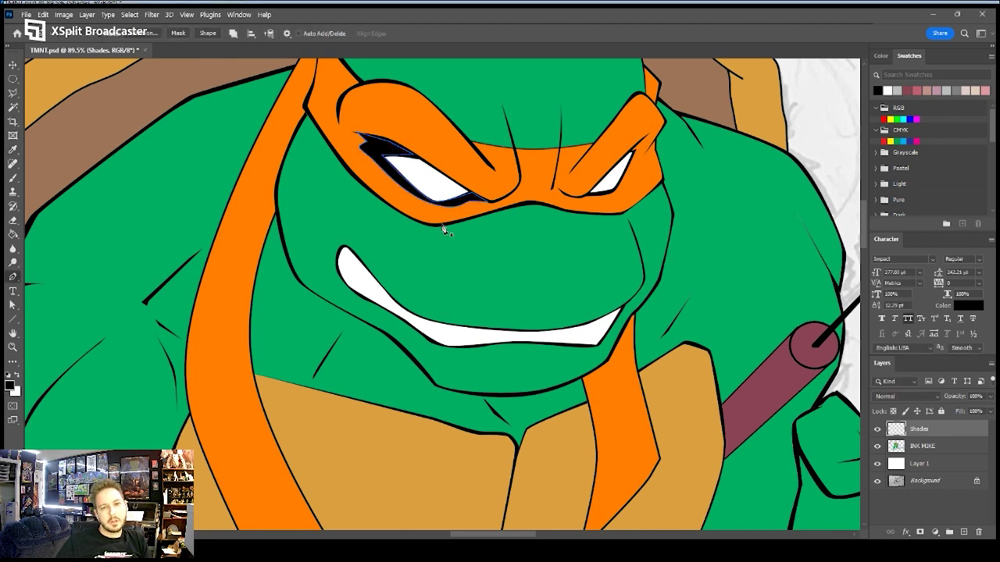
key("ctrl+z")
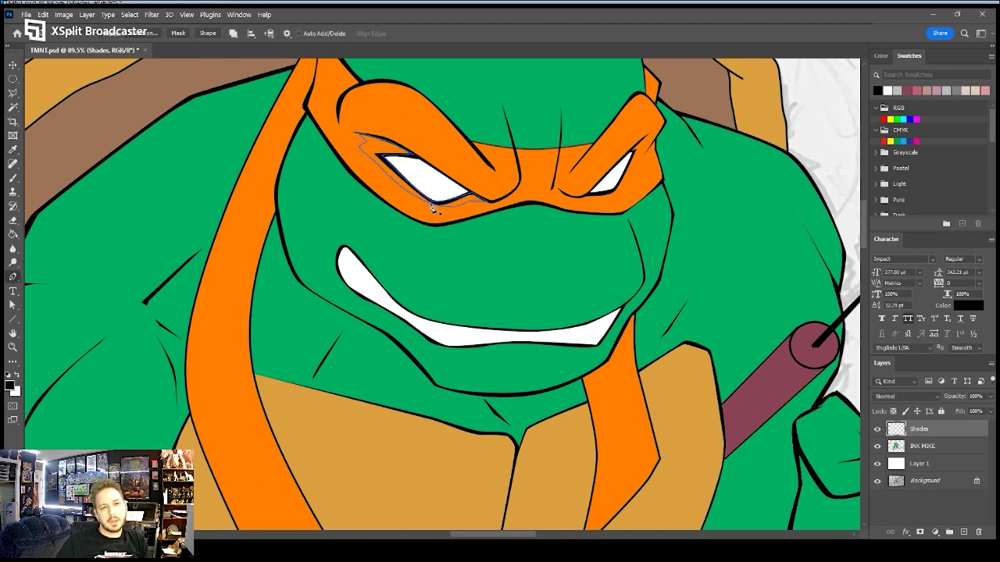
Fill the eye shadow path with black using a soft, feathered edge, and remove the path
key("i")
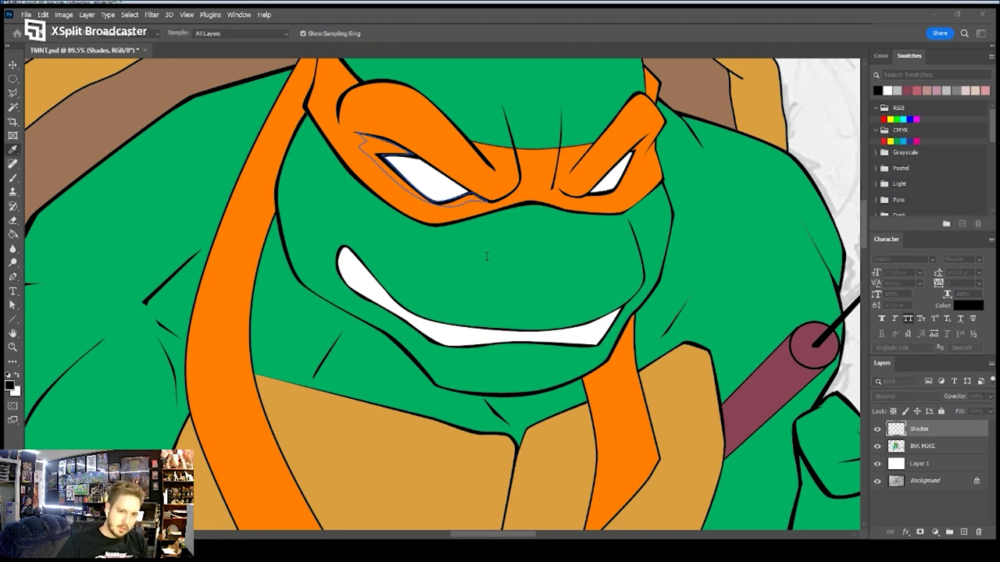
key("Return")
key("Return")
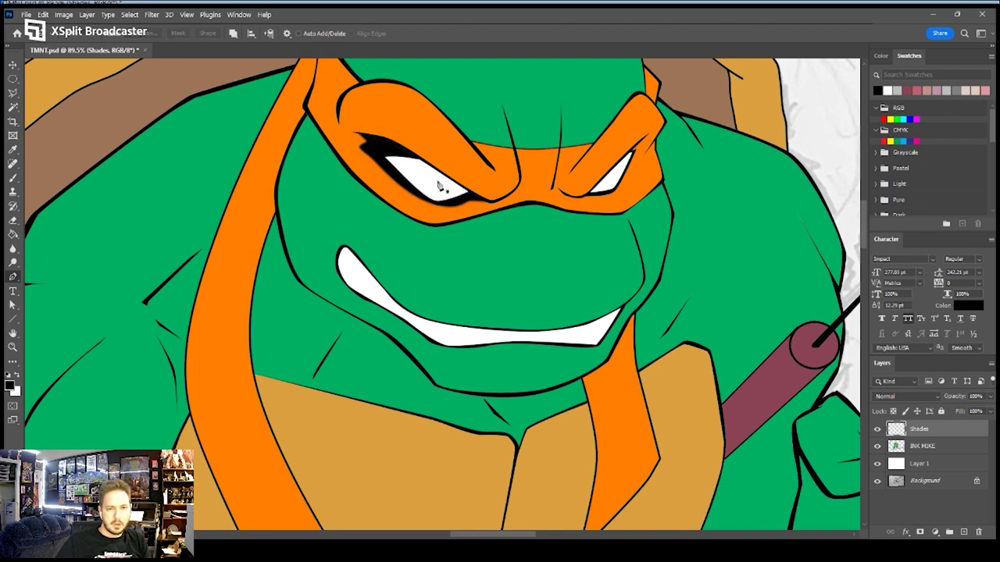
Set the Shades layer's opacity to 35% so the black fill reads as a transparent shadow
key("z")
left_click_drag(377, 144, 430, 148)
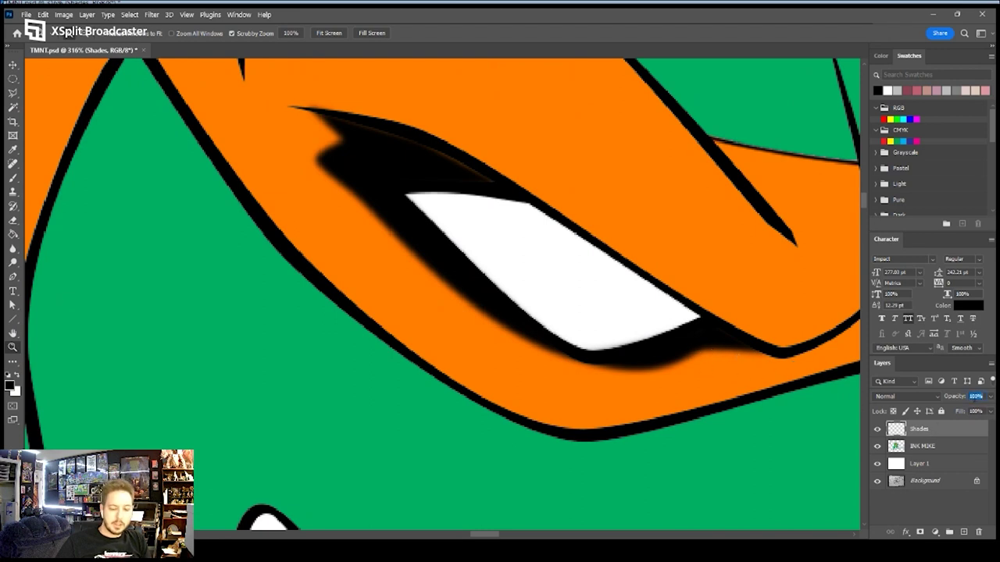
type("35")
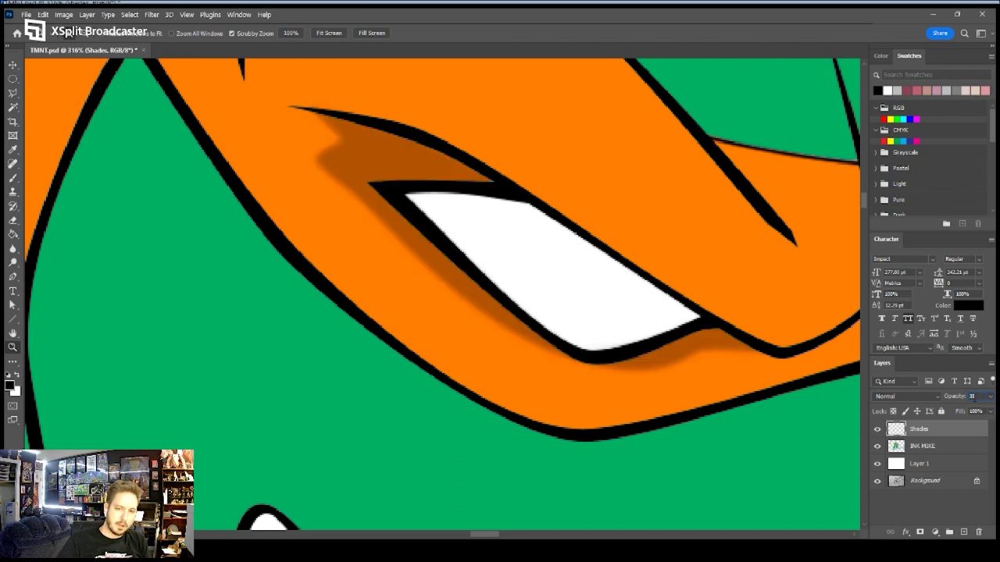
left_click_drag(703, 297, 570, 262)
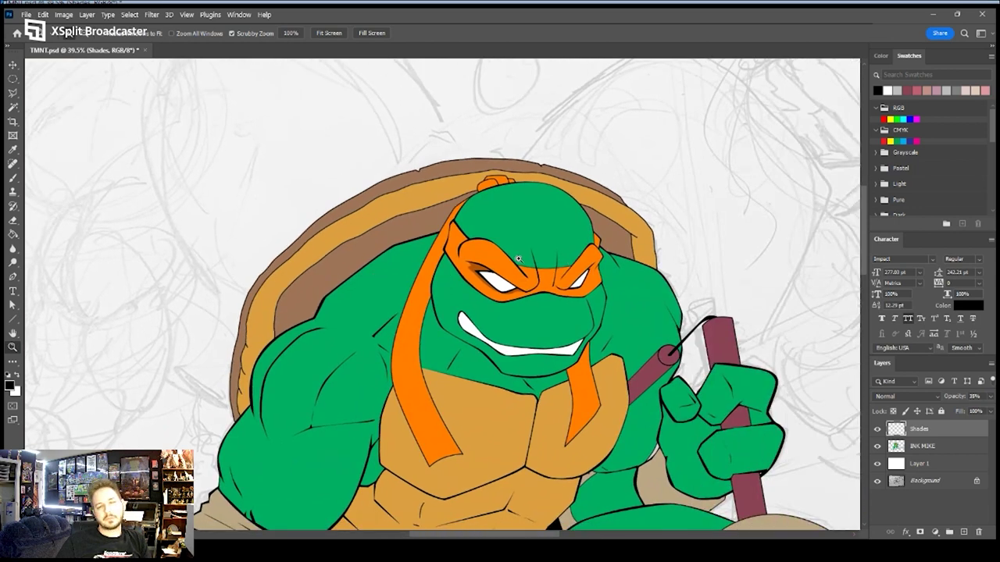
Trace a narrow Pen path for the neck shadow along the inner edge of the long mask tail, from the jaw to the chest plate
left_click_drag(491, 330, 418, 266)
left_click(367, 222)
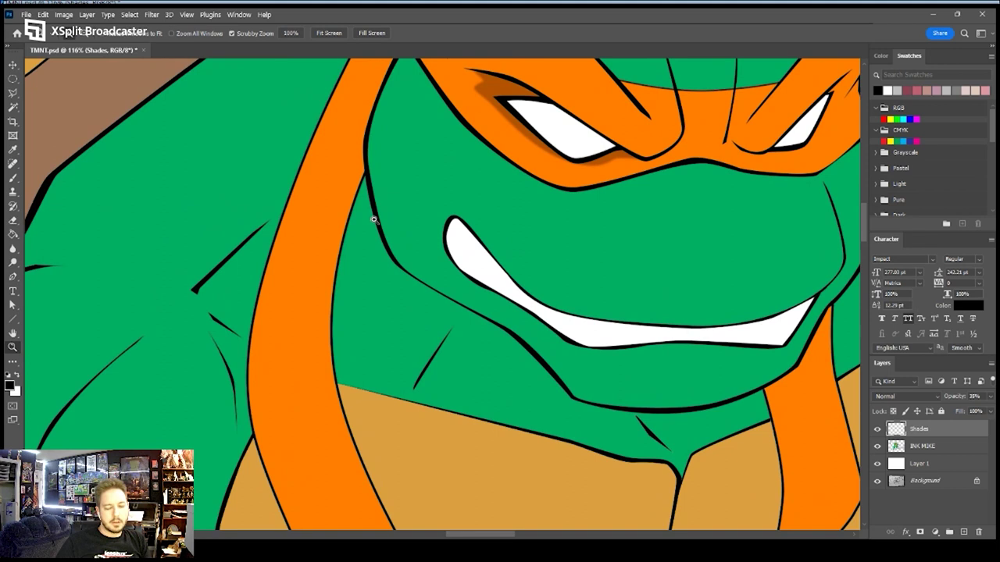
key("p")
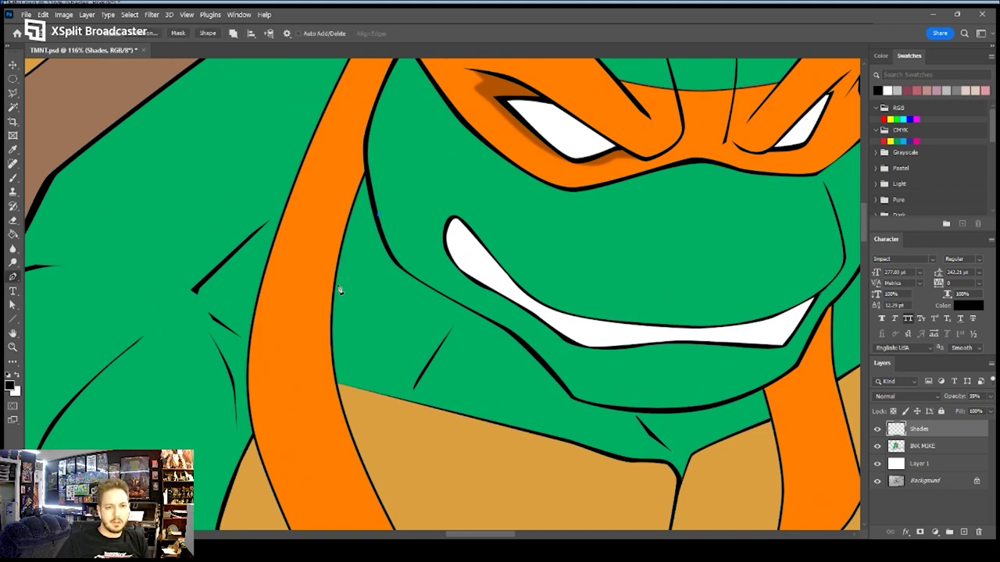
left_click(361, 389)
left_click_drag(335, 380, 334, 290)
left_click_drag(350, 206, 357, 191)
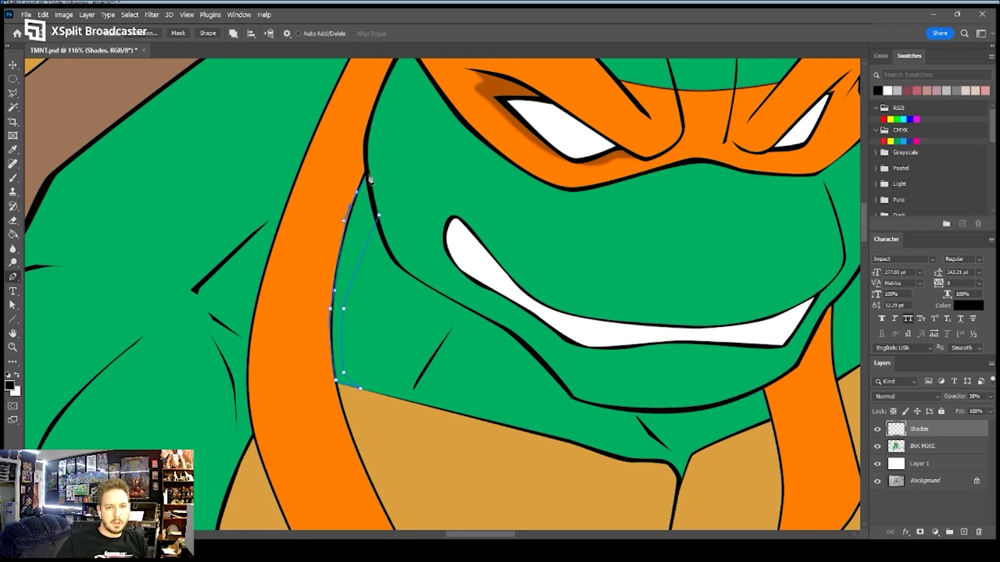
left_click(367, 171)
key("i")
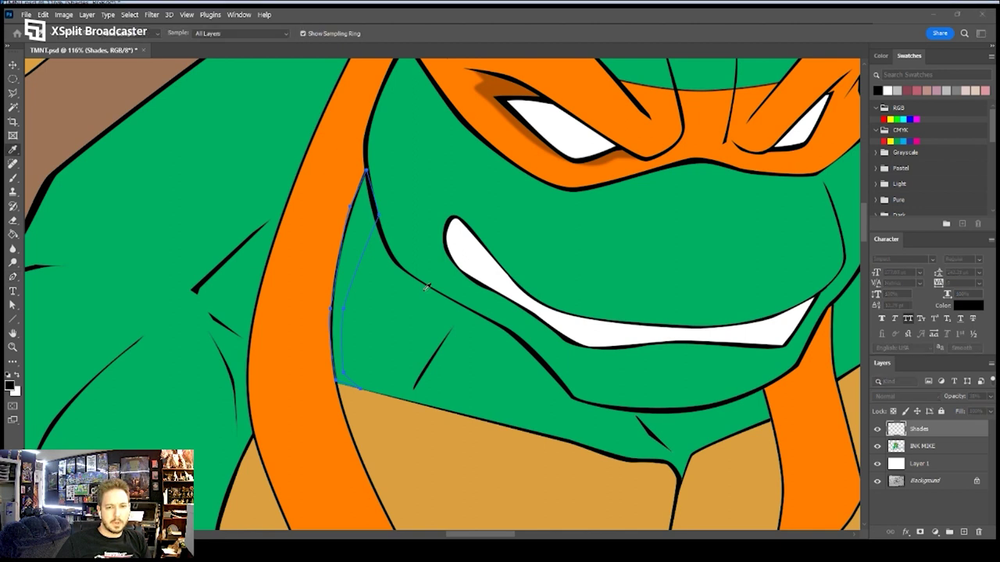
key("Return")
key("Return")
left_click_drag(500, 316, 475, 255)
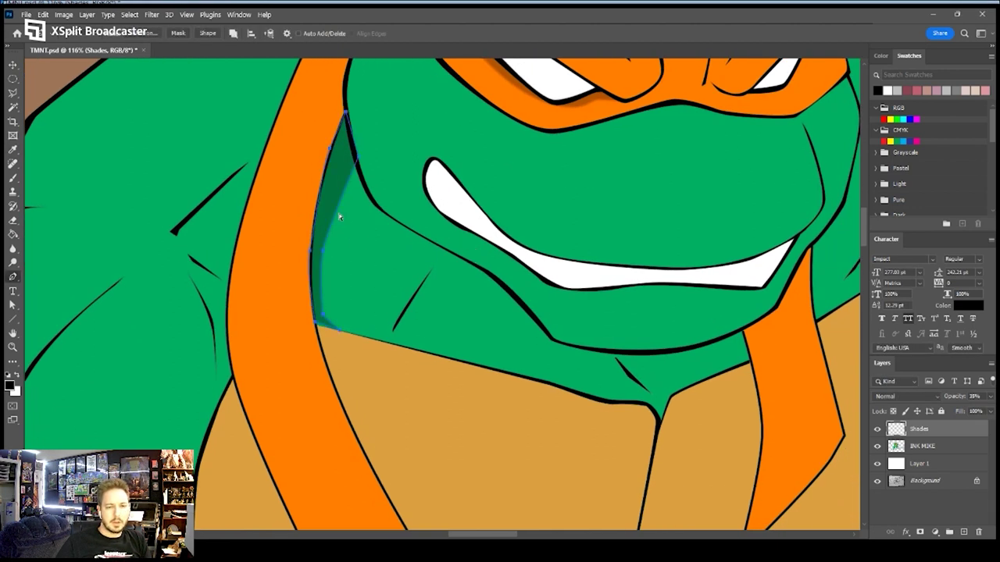
key("ctrl+z")
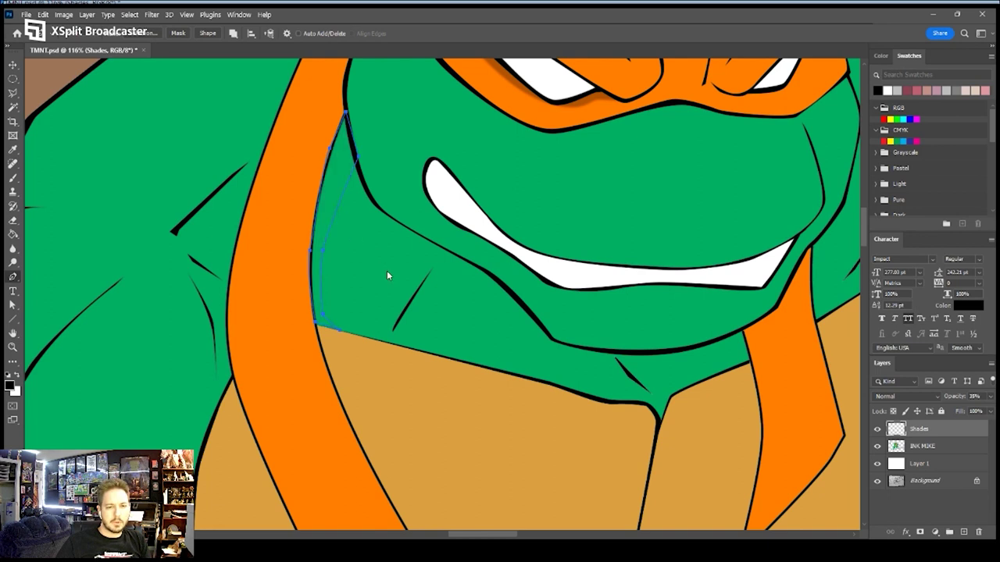
Fill the narrow shadow path beside the mask tail with black using a feathered edge, and remove the path
key("i")
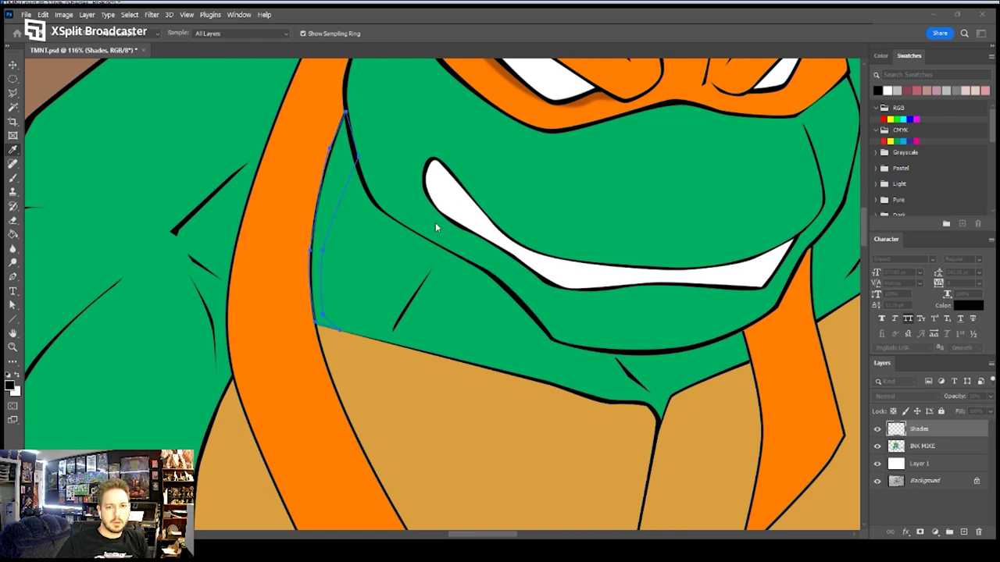
key("p")
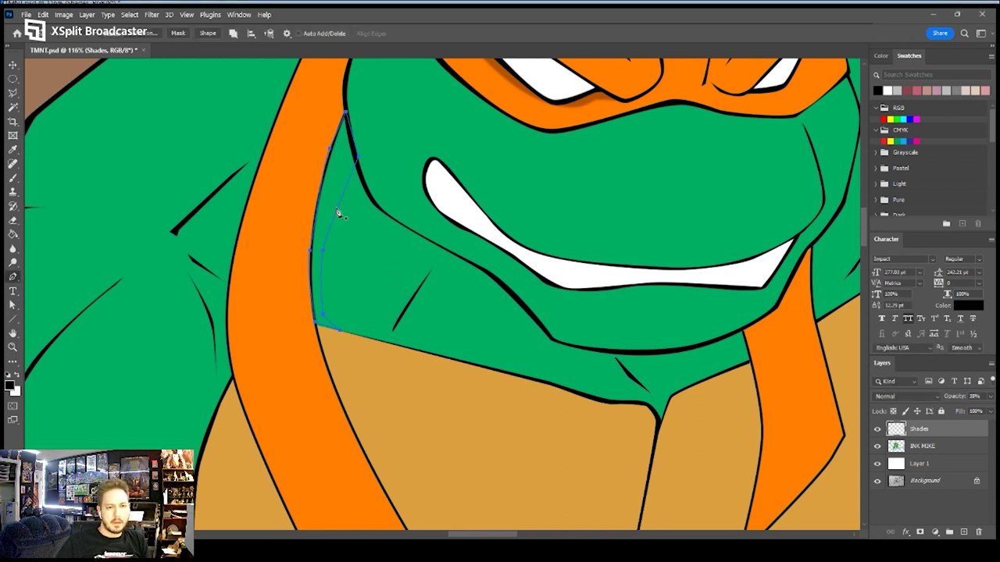
key("i")
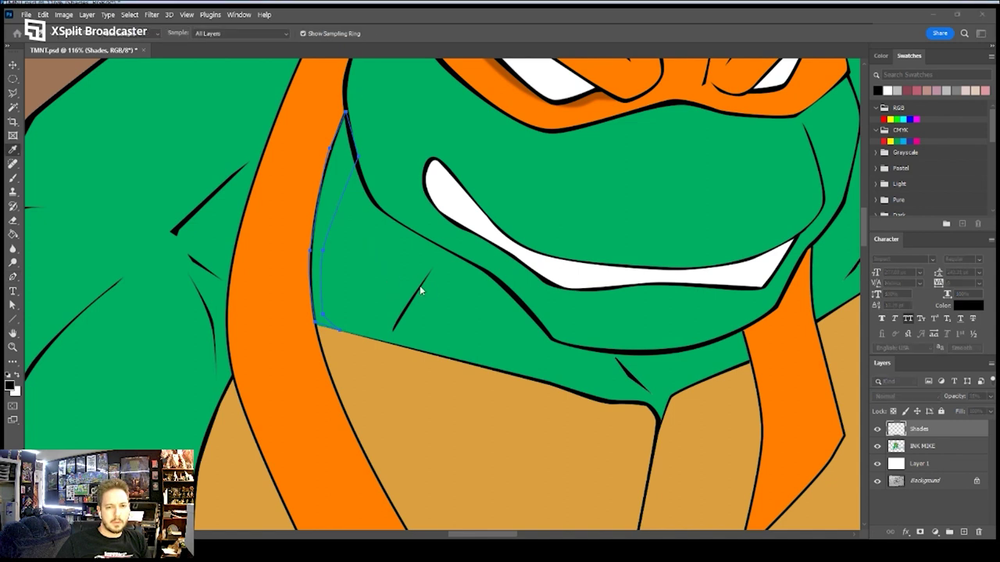
left_click(574, 135)
key("Return")
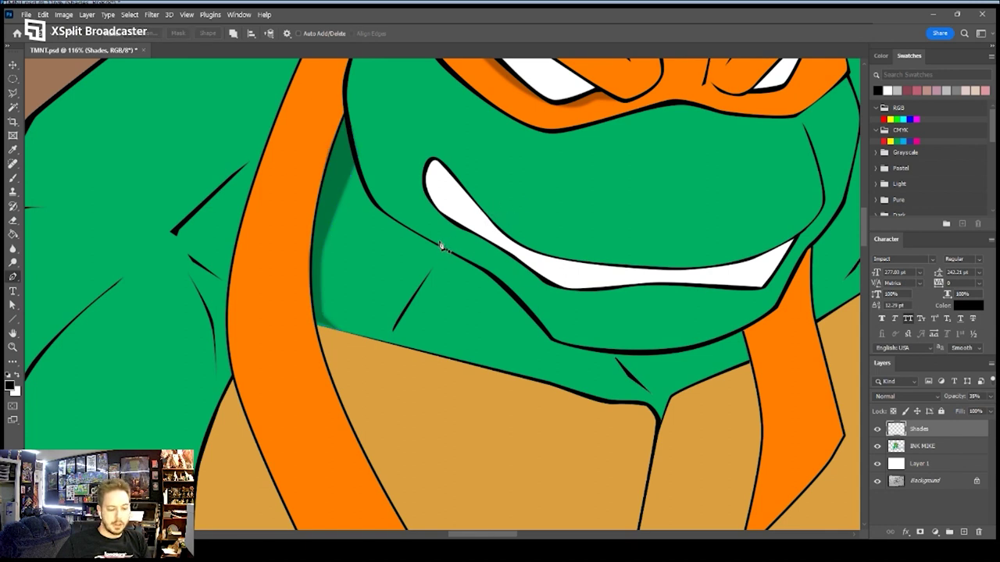
Start a larger neck shadow path beside the mask tail, curving across the neck and down the short crease line toward the chest plate
left_click(317, 269)
left_click(325, 247)
left_click(348, 226)
left_click(373, 236)
key("ctrl+z")
left_click(427, 268)
left_click(392, 333)
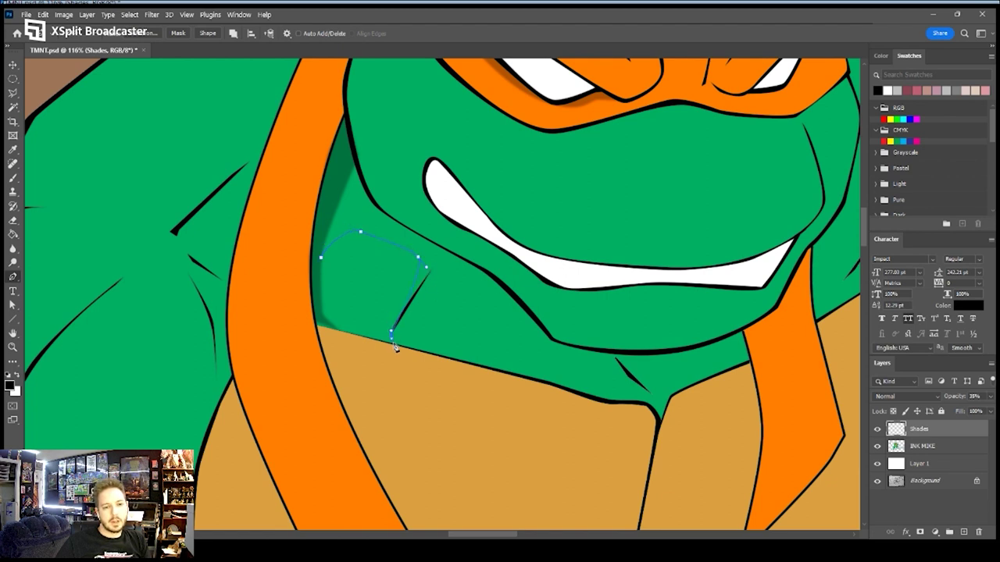
Continue the neck shadow path along the chest plate's upper edge, around the central notch, to the short mask tail
left_click(545, 382)
left_click(616, 408)
left_click(646, 406)
left_click(658, 421)
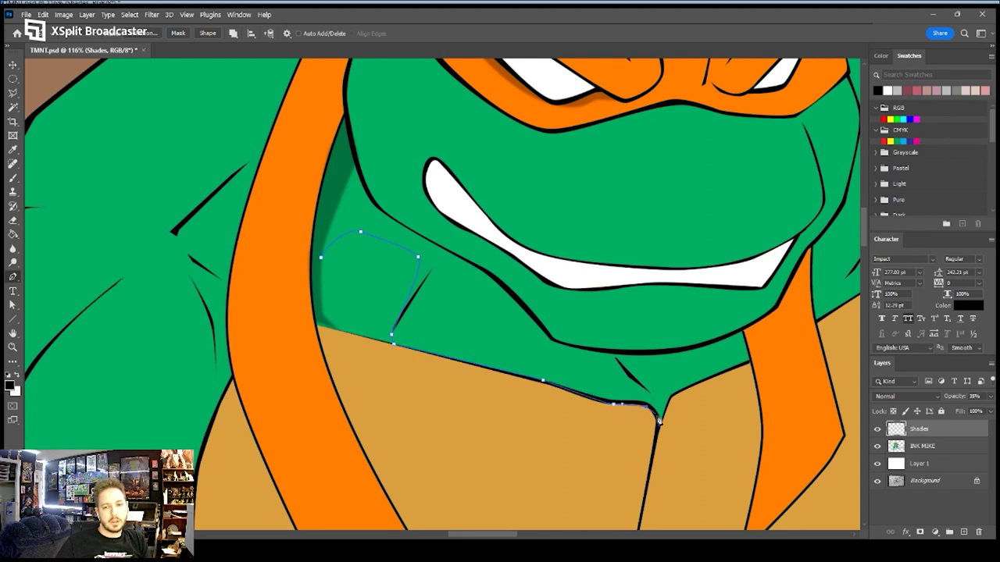
left_click(672, 395)
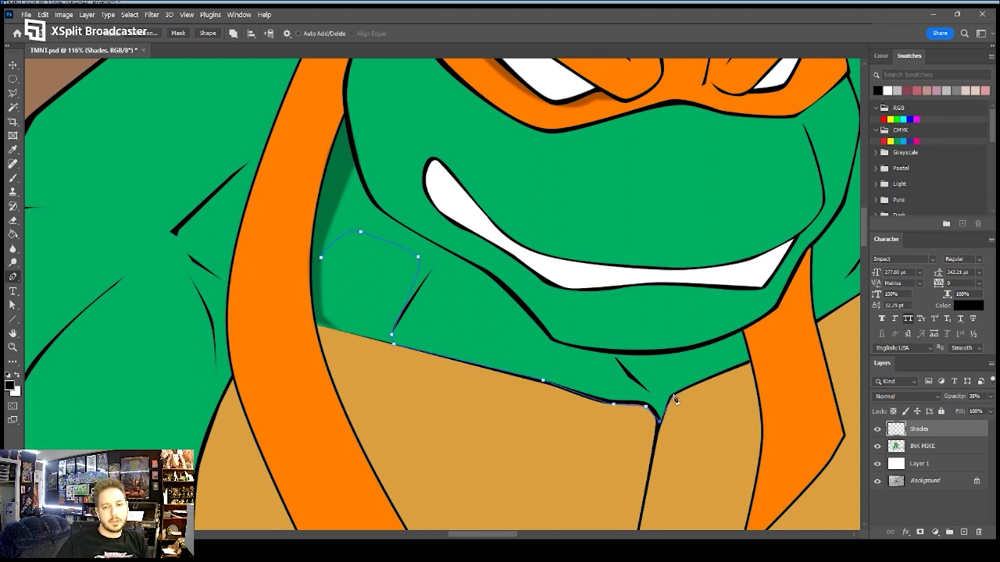
left_click(753, 363)
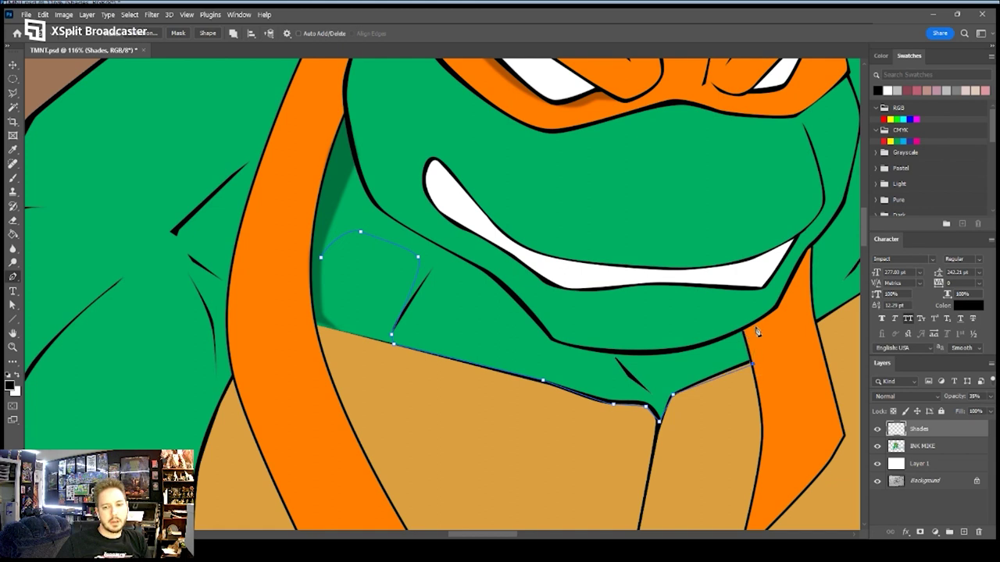
Close the large neck shadow path across the top of the short mask tail and back along the jawline to the long mask tail
left_click(767, 340)
left_click(797, 266)
left_click(773, 311)
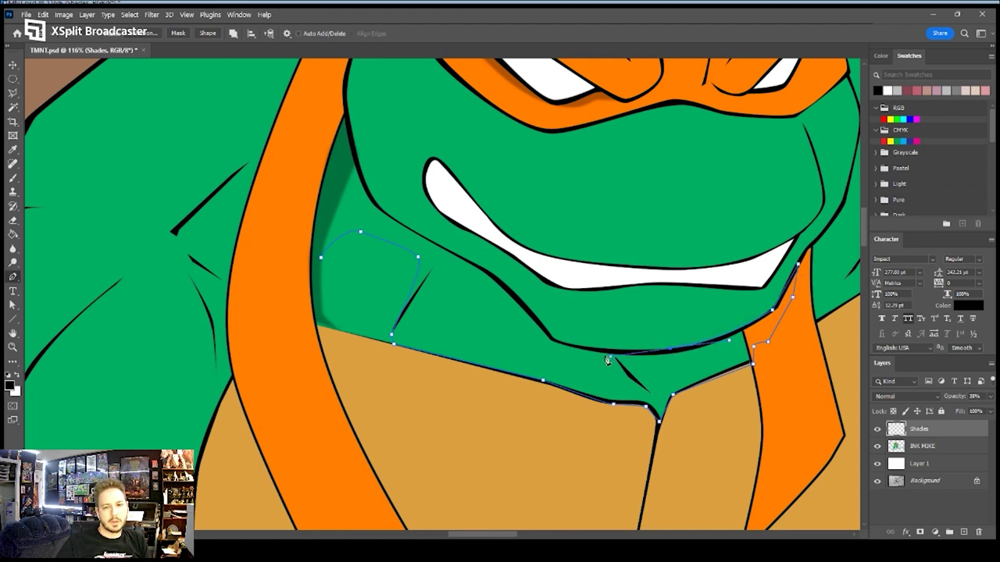
left_click(563, 342)
left_click(494, 273)
left_click(475, 263)
left_click(397, 225)
left_click(351, 153)
left_click(326, 198)
left_click(320, 259)
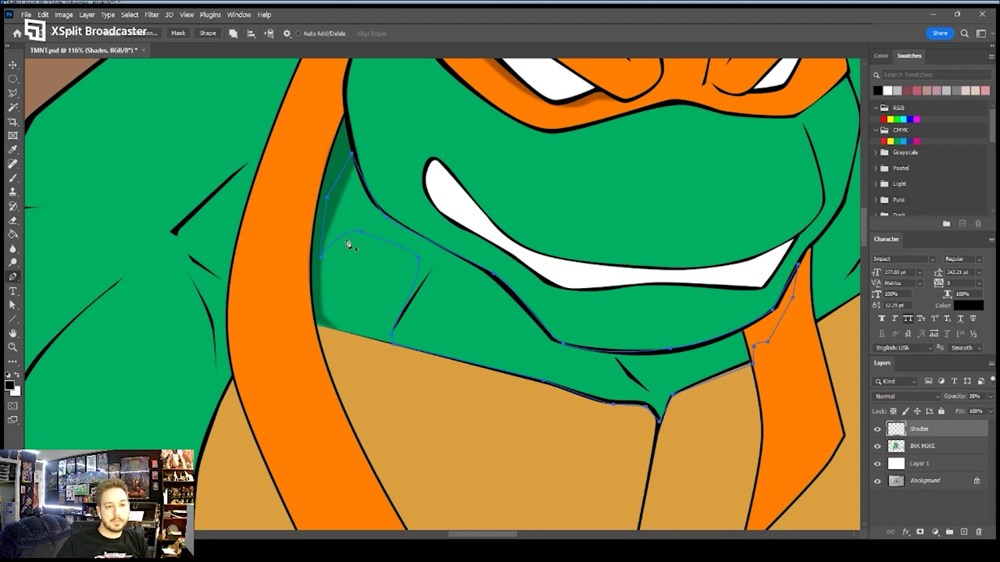
Fill the large neck shadow path with black using a soft edge, and deselect
key("i")
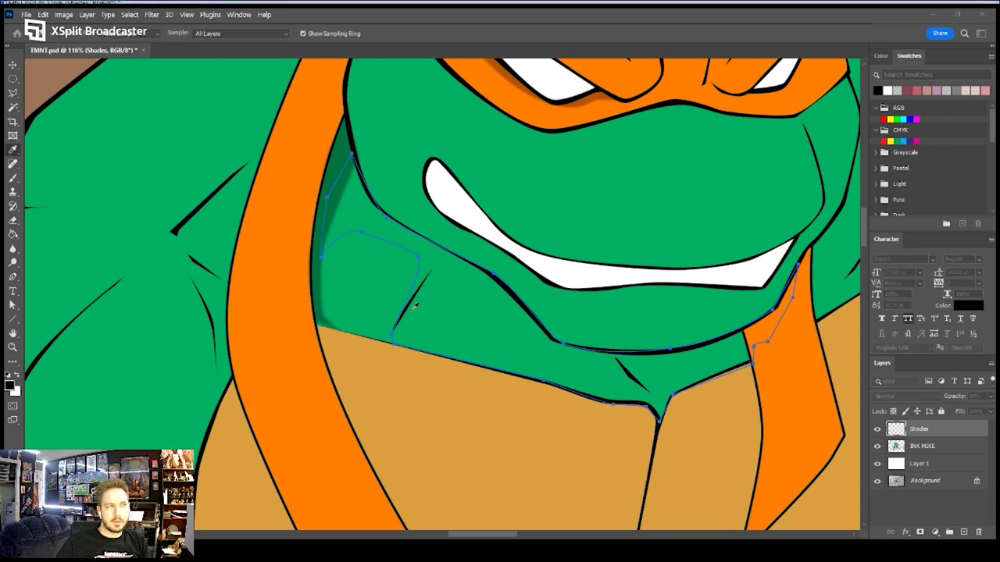
key("p")
key("ctrl+Return")
key("alt+BackSpace")
key("ctrl+d")
Trace a closed Pen path around the unshaded patch of neck between the long mask tail and the short crease line
key("z")
left_click_drag(493, 298, 547, 308)
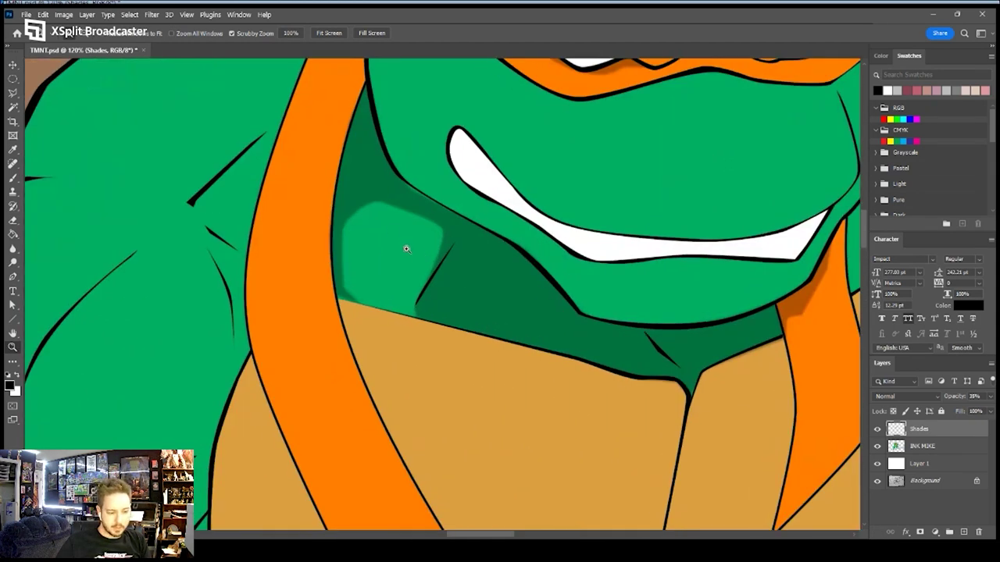
key("p")
left_click(396, 195)
left_click_drag(362, 189, 347, 196)
left_click_drag(339, 269, 341, 282)
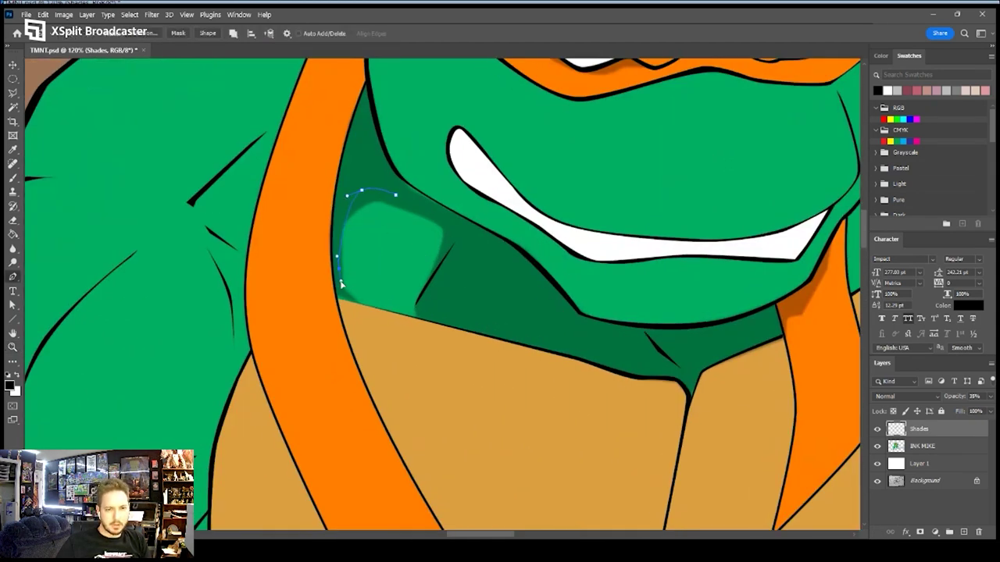
left_click(349, 301)
left_click(450, 327)
left_click(472, 252)
left_click(464, 230)
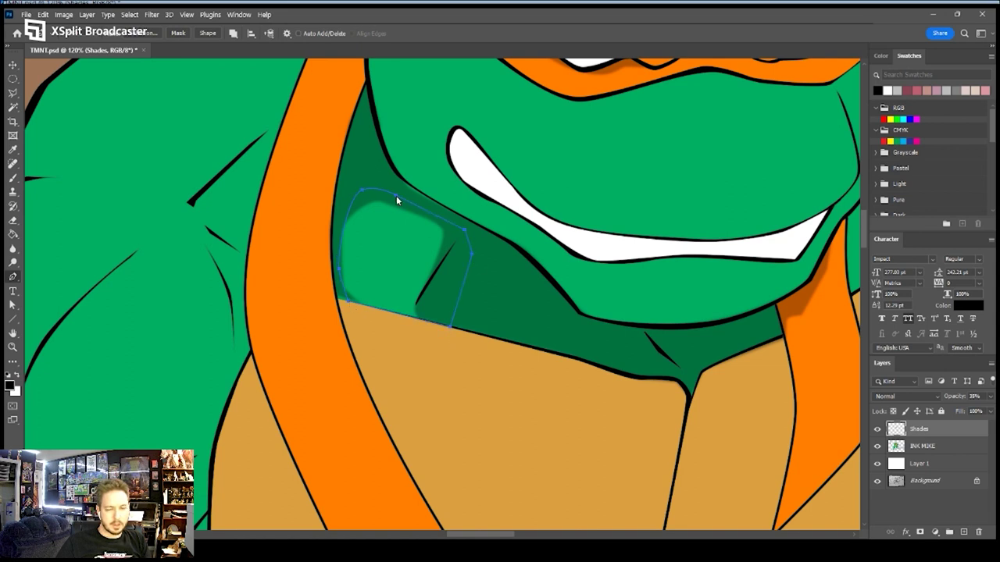
Fill the path around the unshaded neck patch with black using a soft edge
left_click(433, 271)
key("Return")
key("Return")
Trace a shadow path behind the jaw on the short mask tail's side, from the cheek around the shoulder crease to the chest plate
key("z")
left_click_drag(502, 263, 456, 268)
left_click_drag(646, 255, 694, 246)
left_click_drag(624, 250, 633, 250)
key("p")
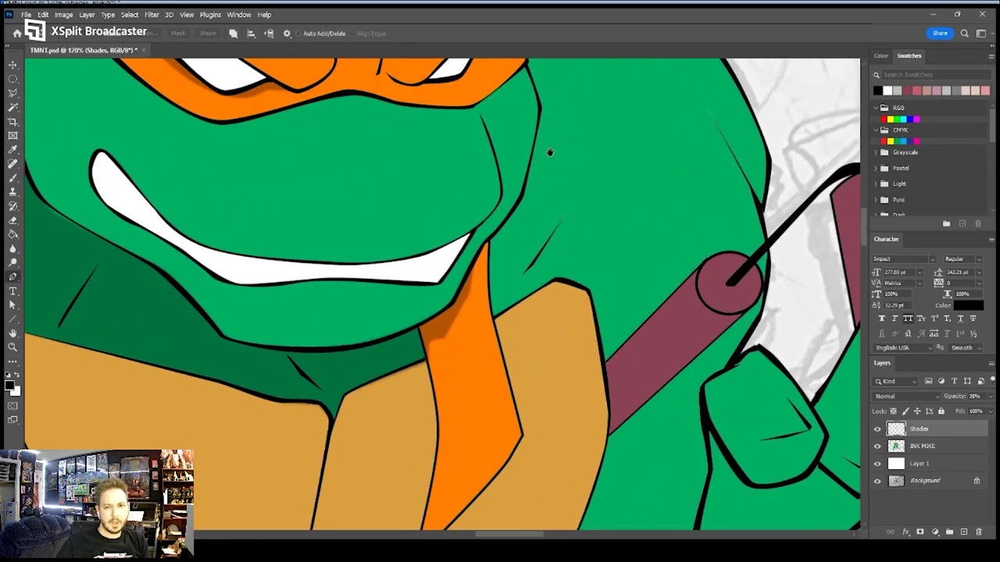
left_click_drag(551, 124, 525, 188)
left_click(519, 180)
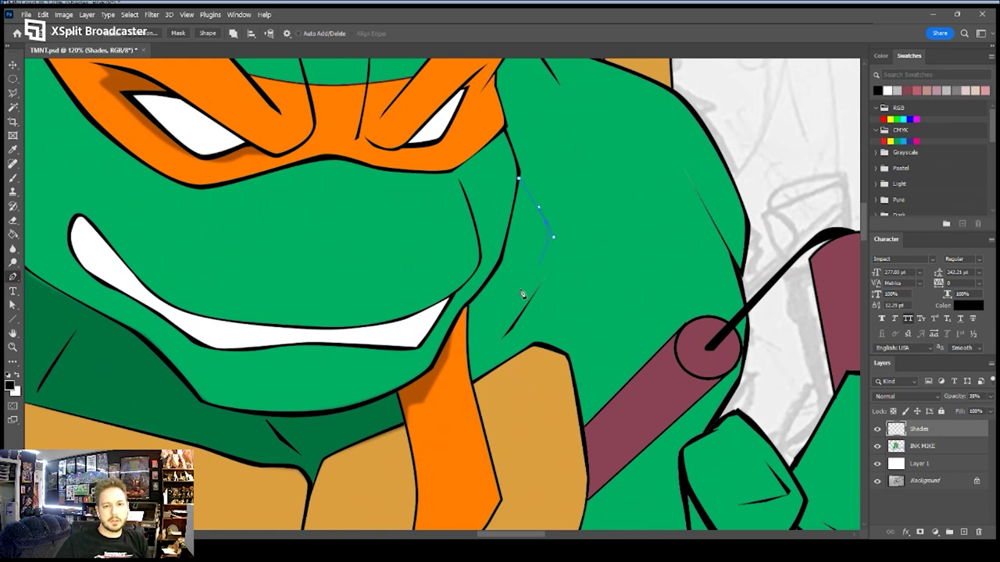
left_click_drag(504, 330, 552, 281)
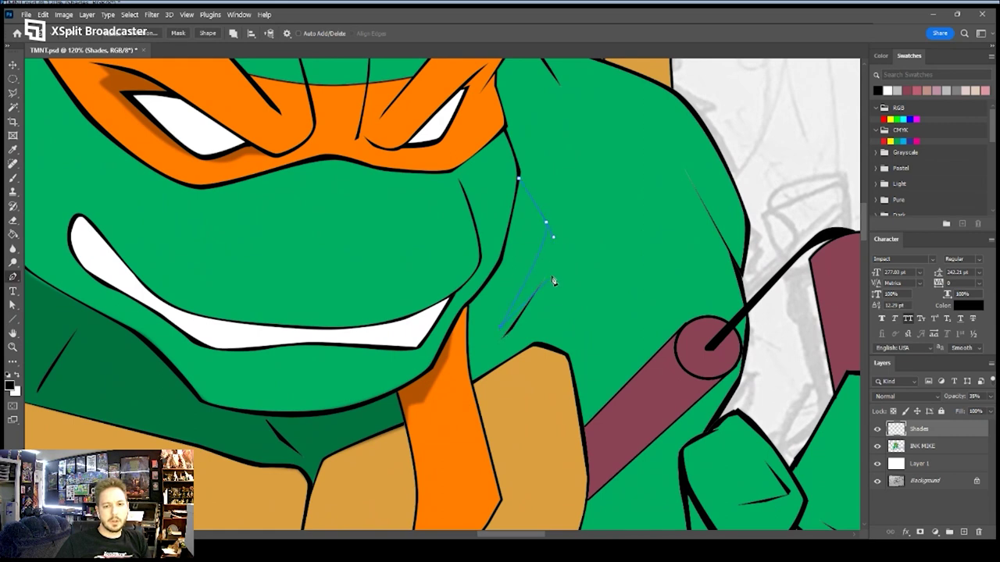
left_click(504, 363)
left_click(471, 382)
left_click(468, 303)
left_click(499, 261)
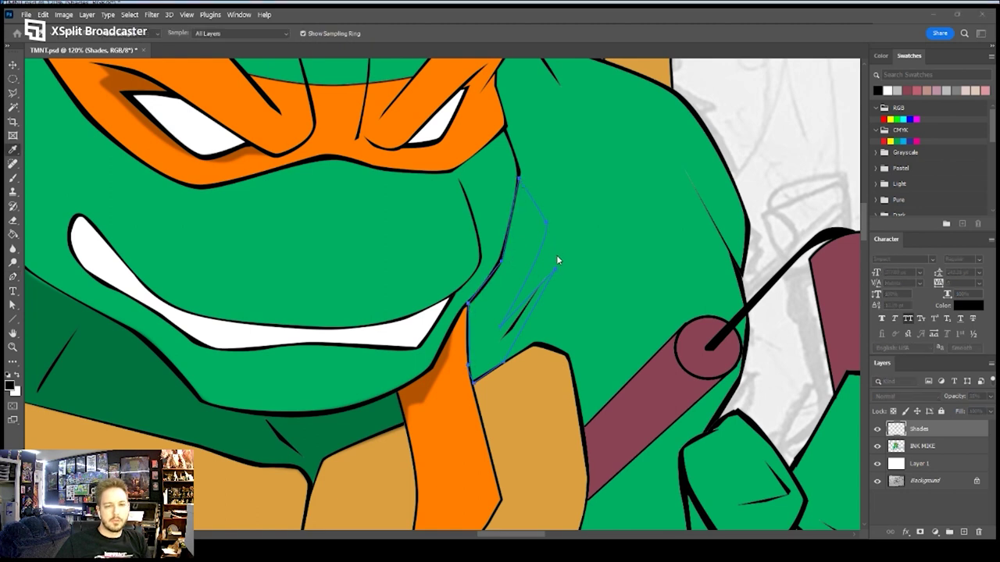
Fill the shadow path behind the jaw with black using a soft edge, and deselect
key("ctrl+Return")
key("alt+BackSpace")
key("ctrl+d")
Start a shoulder muscle shadow path on the arm beside the long mask tail, curving inside the muscle creases up to its upper inner tip
key("z")
left_click_drag(567, 259, 541, 293)
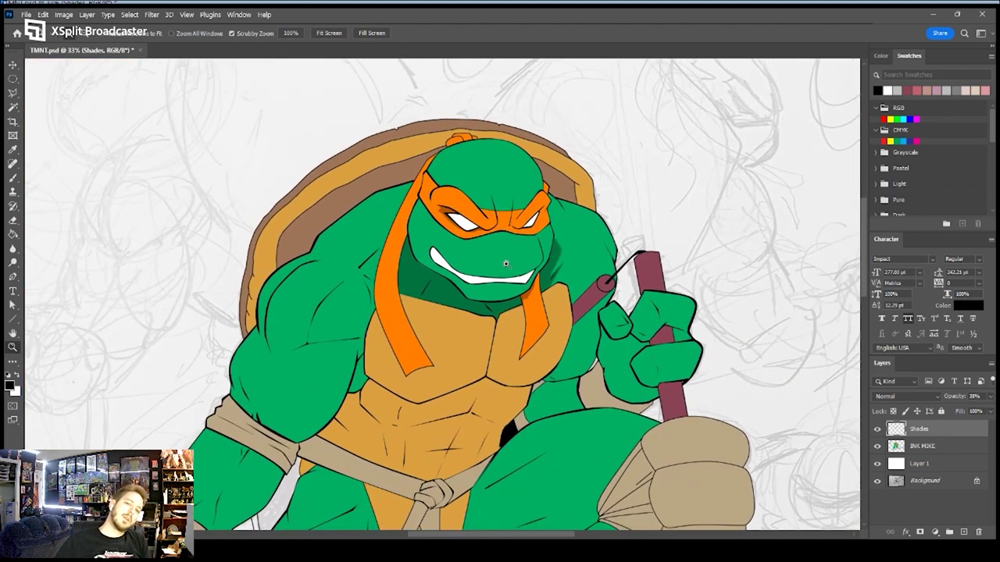
left_click_drag(348, 321, 382, 212)
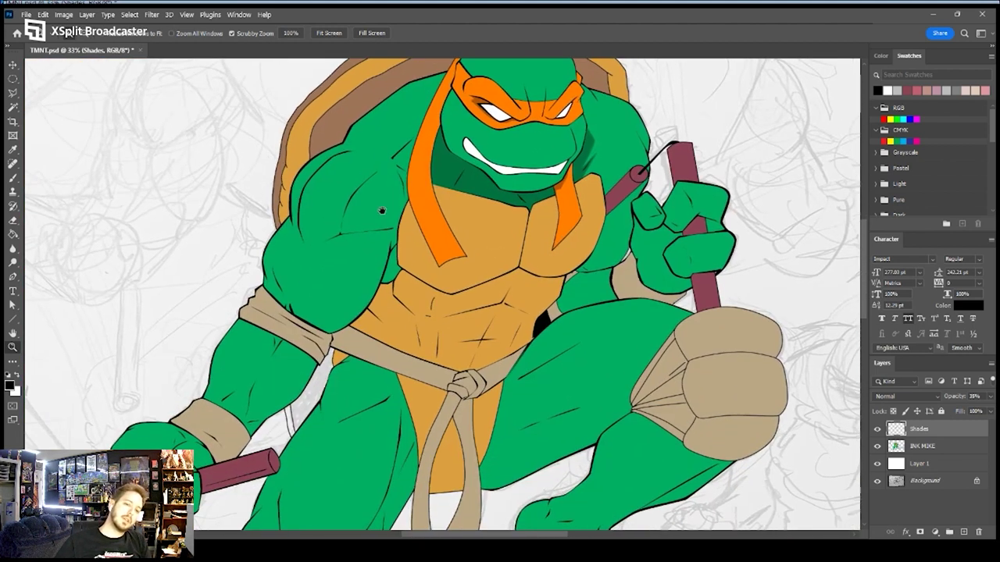
left_click_drag(356, 253, 365, 271)
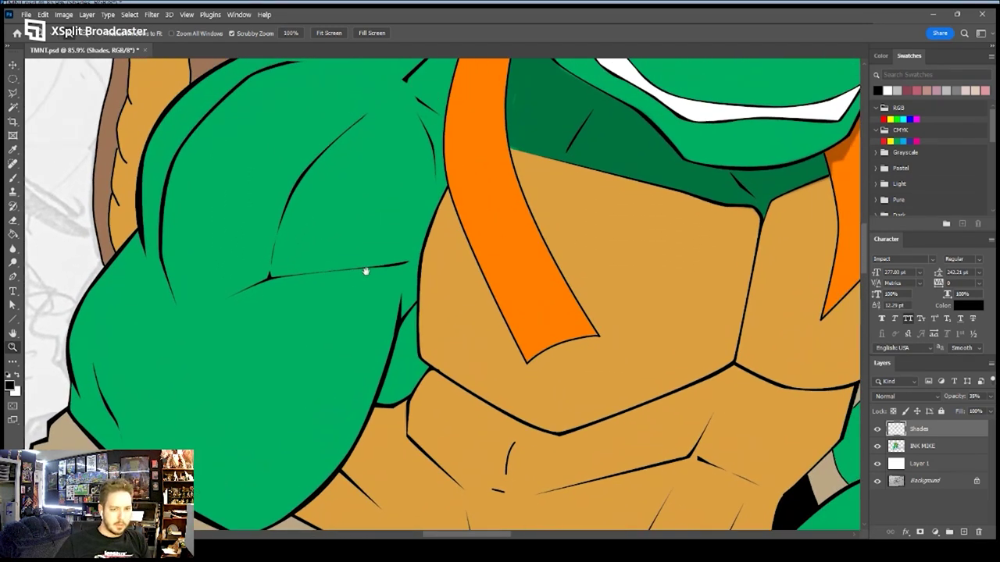
key("p")
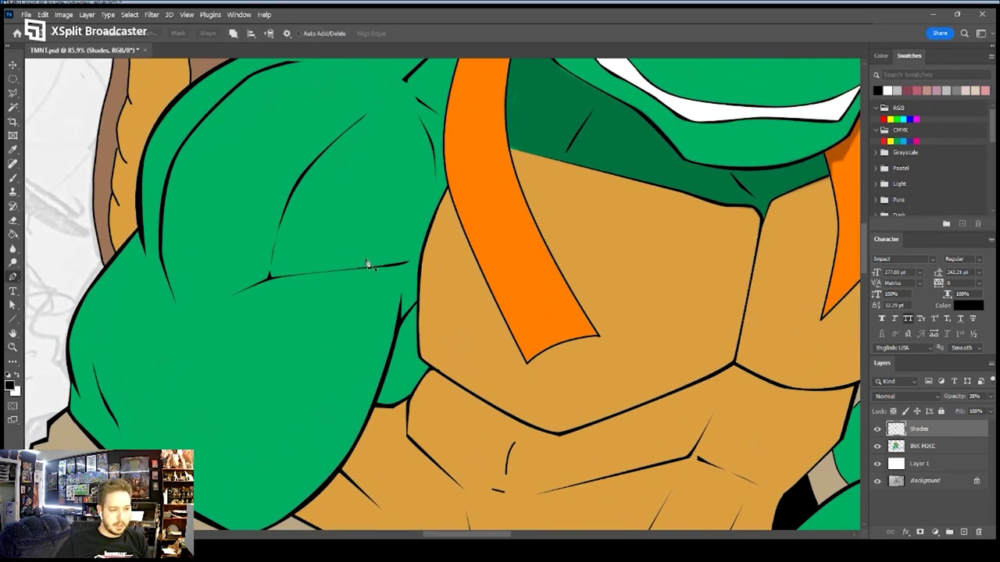
left_click(332, 151)
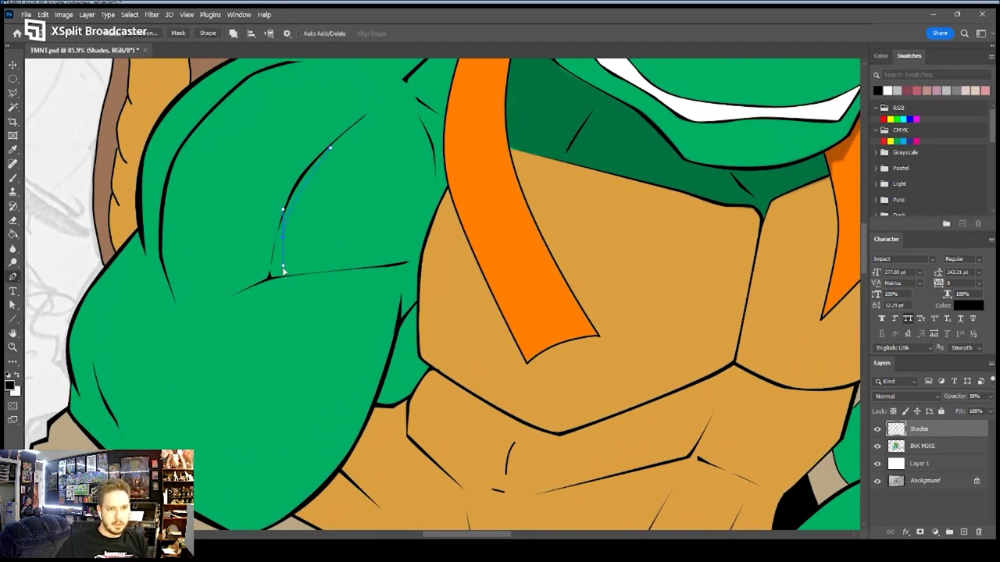
left_click(425, 149)
left_click(410, 108)
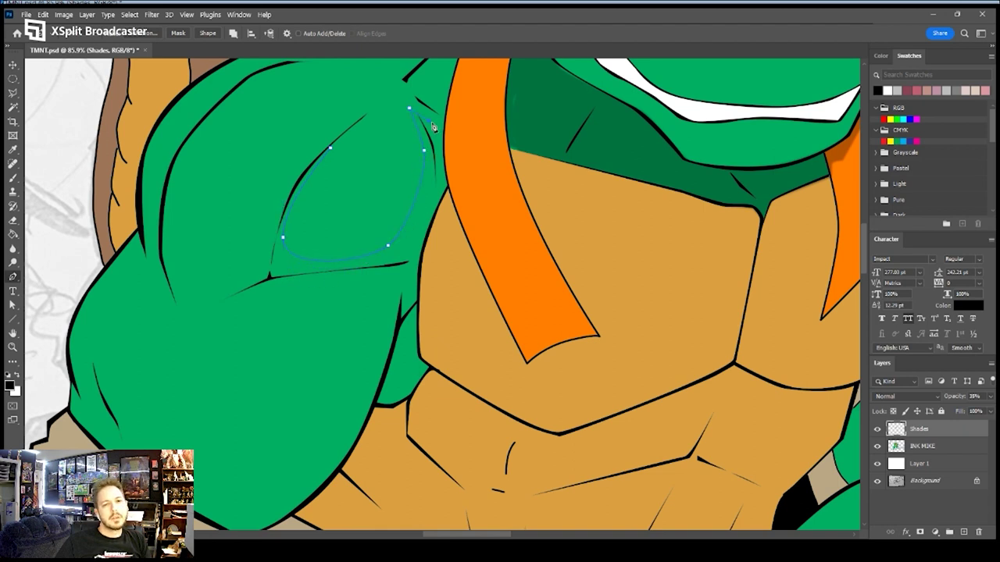
Close the shoulder muscle shadow path along the mask tail, the chest plate's edge, the armpit and the outside of the muscle creases
left_click(446, 164)
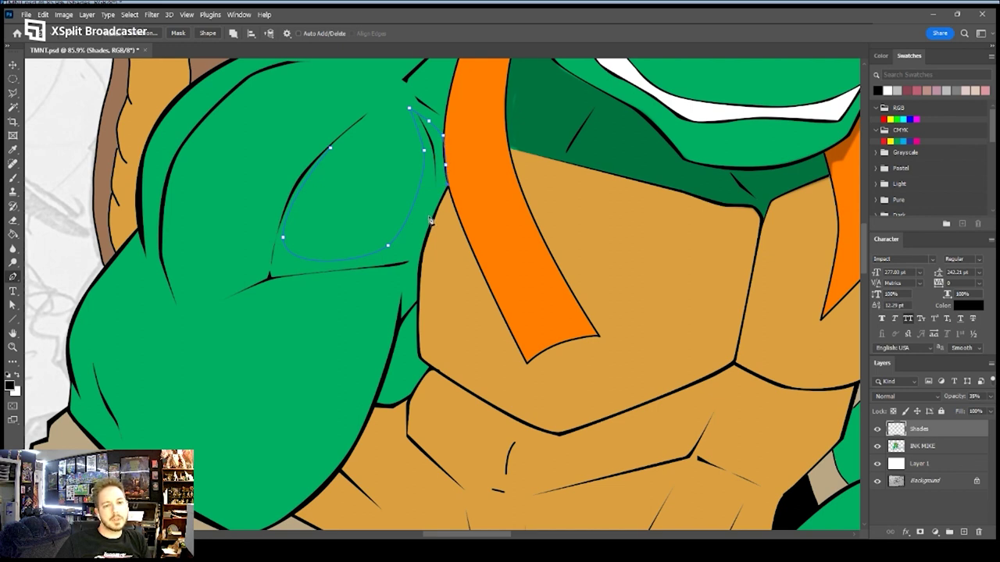
left_click(427, 231)
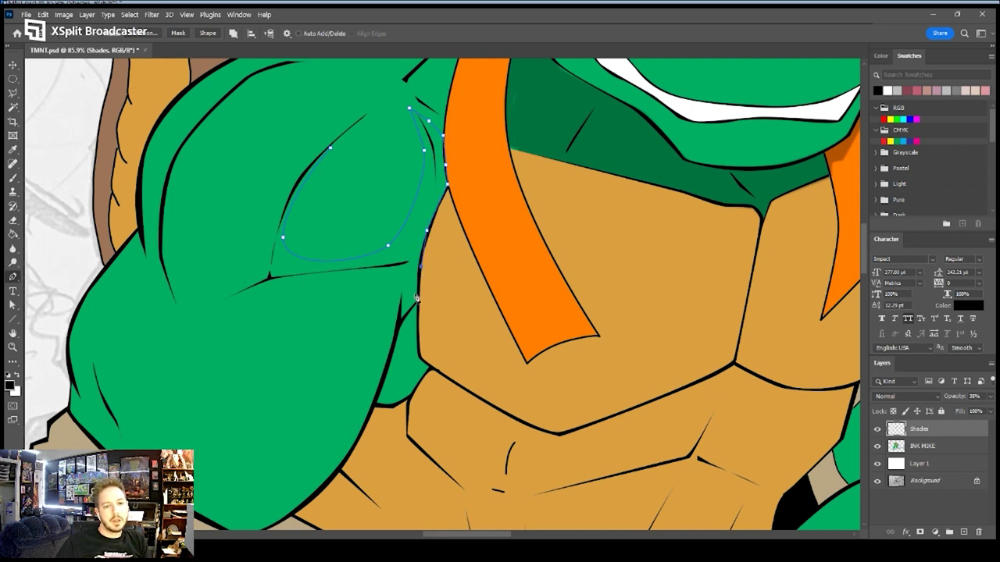
left_click(417, 294)
left_click(399, 313)
left_click(388, 273)
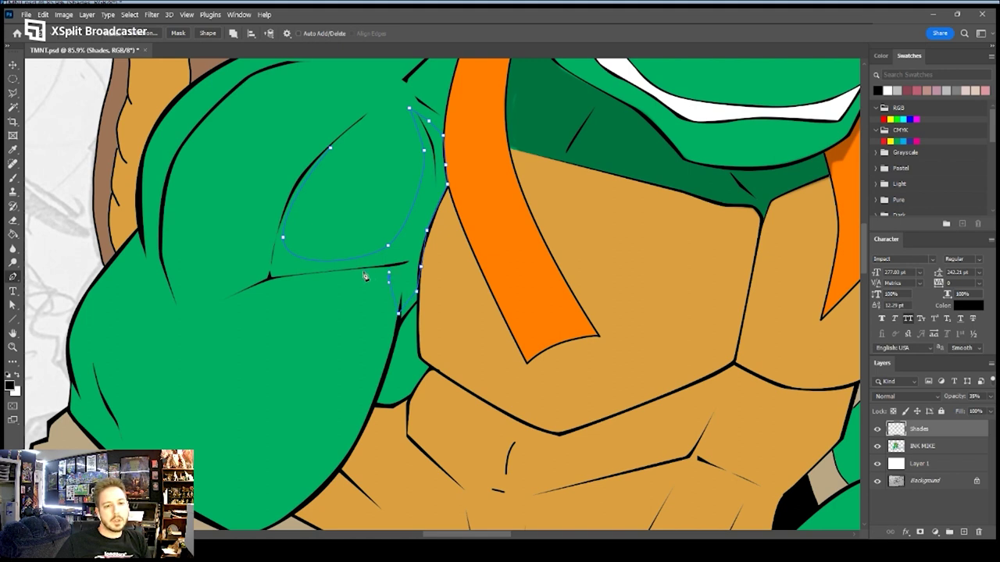
left_click_drag(264, 284, 247, 290)
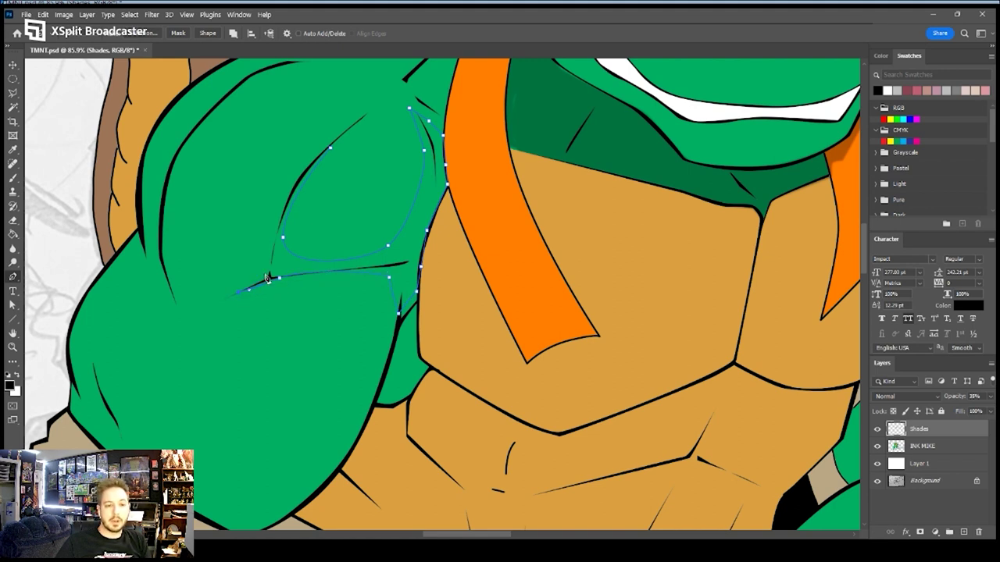
left_click_drag(254, 279, 261, 273)
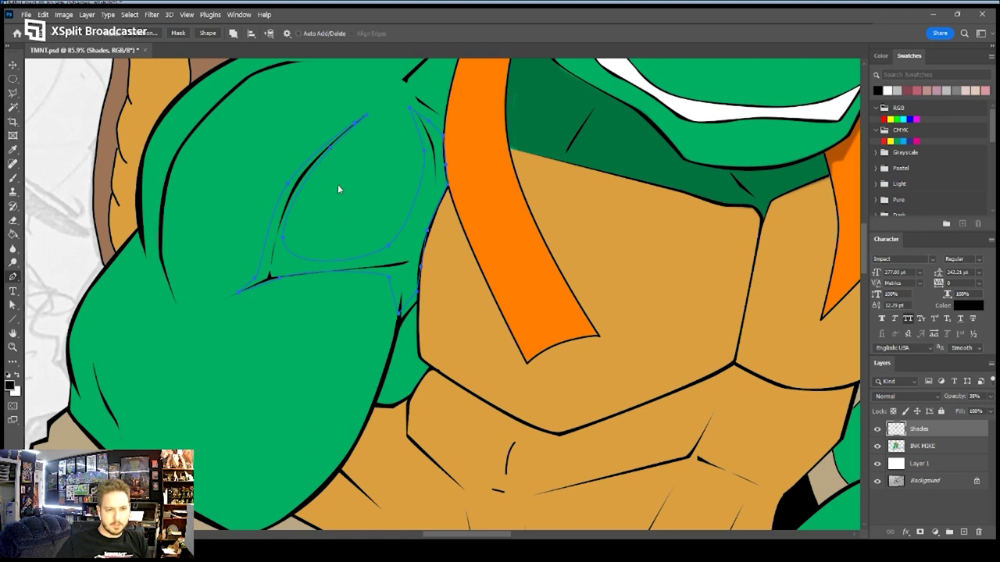
Fill the shoulder muscle shadow path with black using a soft edge
left_click(348, 228)
key("Return")
key("Return")
Trace a shadow path around the diagonal shoulder crease and down the long mask tail's outer edge, redoing the misplaced points along the tail
key("z")
left_click_drag(405, 192, 381, 257)
left_click_drag(275, 244, 321, 236)
key("p")
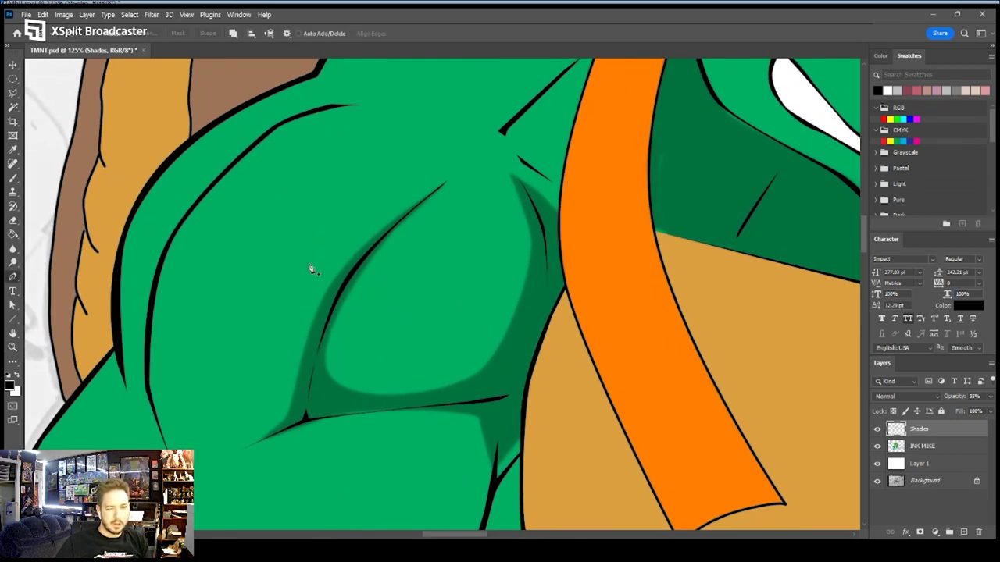
left_click_drag(412, 200, 329, 307)
left_click_drag(407, 229, 413, 229)
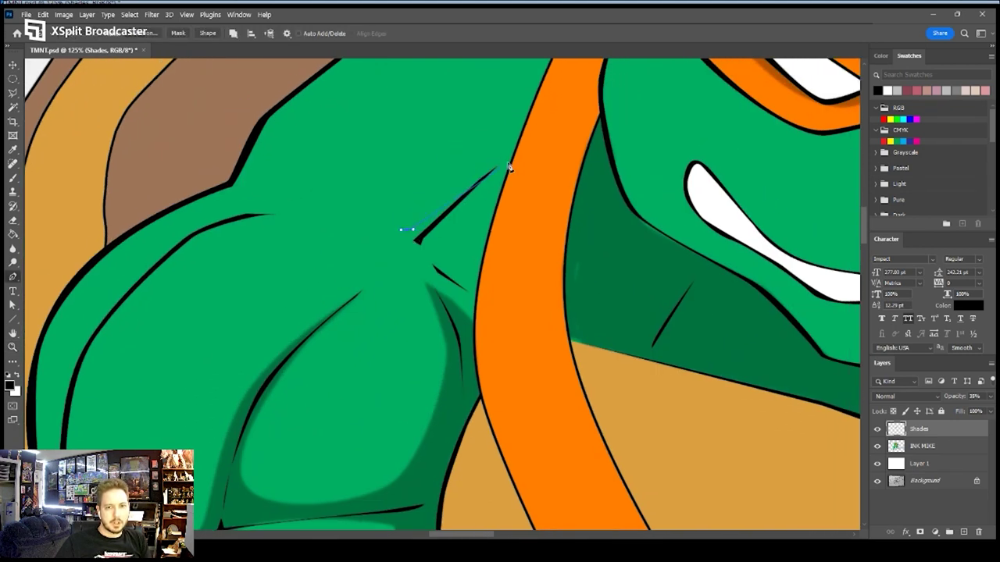
left_click(517, 151)
left_click(496, 208)
left_click(472, 281)
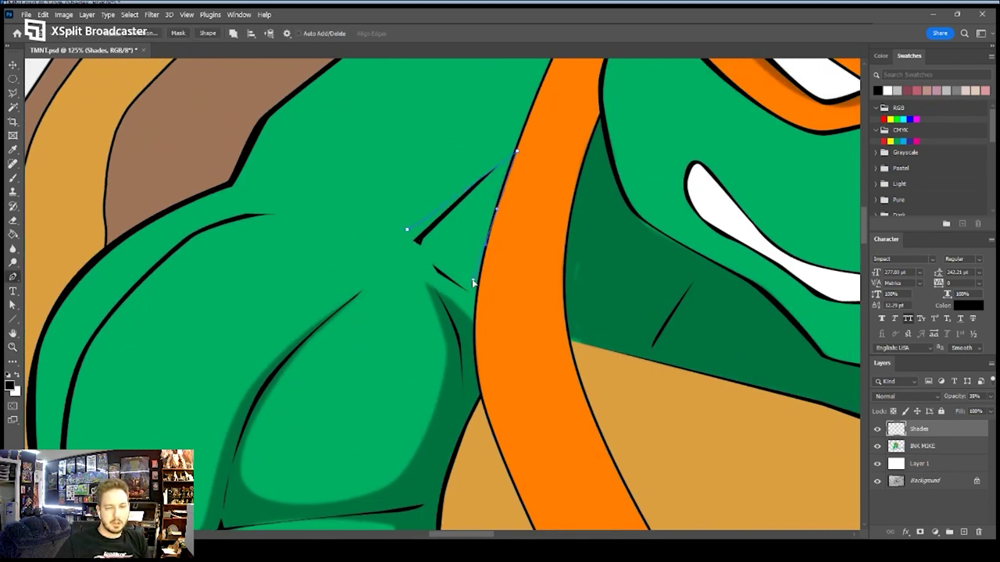
key("ctrl+z")
key("ctrl+z")
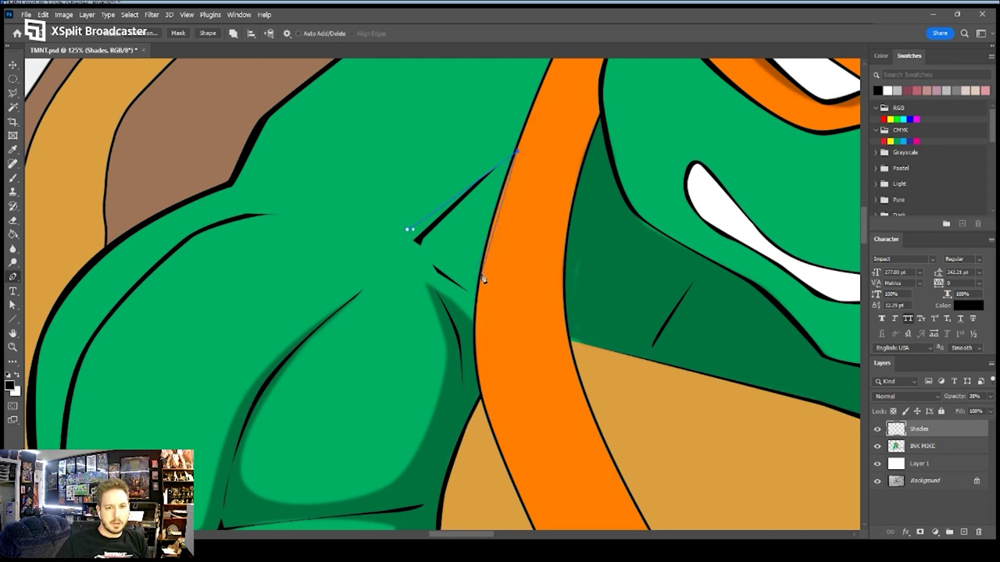
left_click(482, 261)
left_click(476, 298)
left_click(436, 267)
Fill the shadow path between the shoulder crease and the long mask tail with black, and deselect
key("ctrl+Return")
key("alt+BackSpace")
key("ctrl+d")
Start an armpit shadow path from the chest plate's edge down the inner outline of the upper arm
key("z")
left_click_drag(421, 300, 358, 289)
left_click_drag(402, 317, 382, 221)
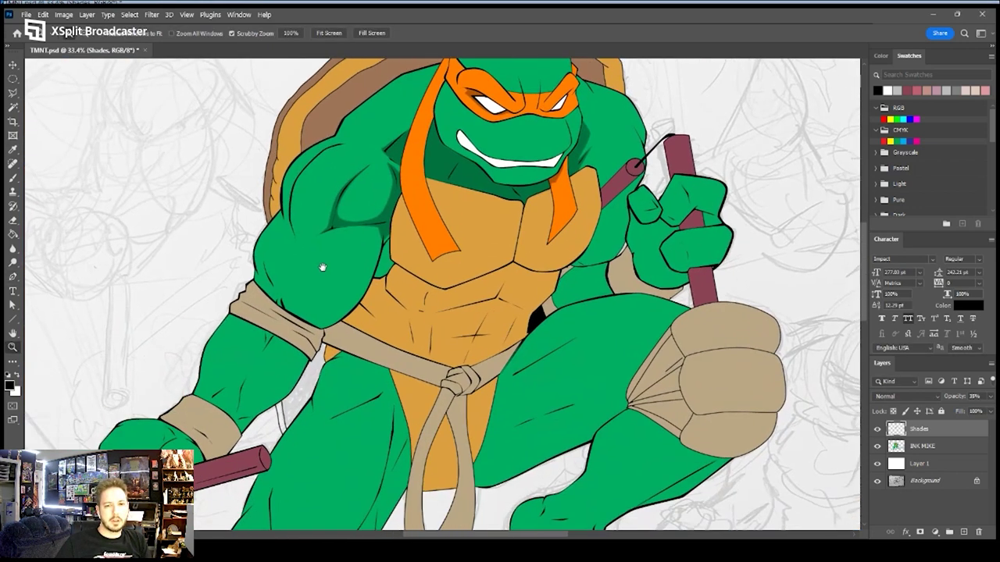
left_click_drag(321, 268, 378, 256)
left_click_drag(441, 223, 485, 231)
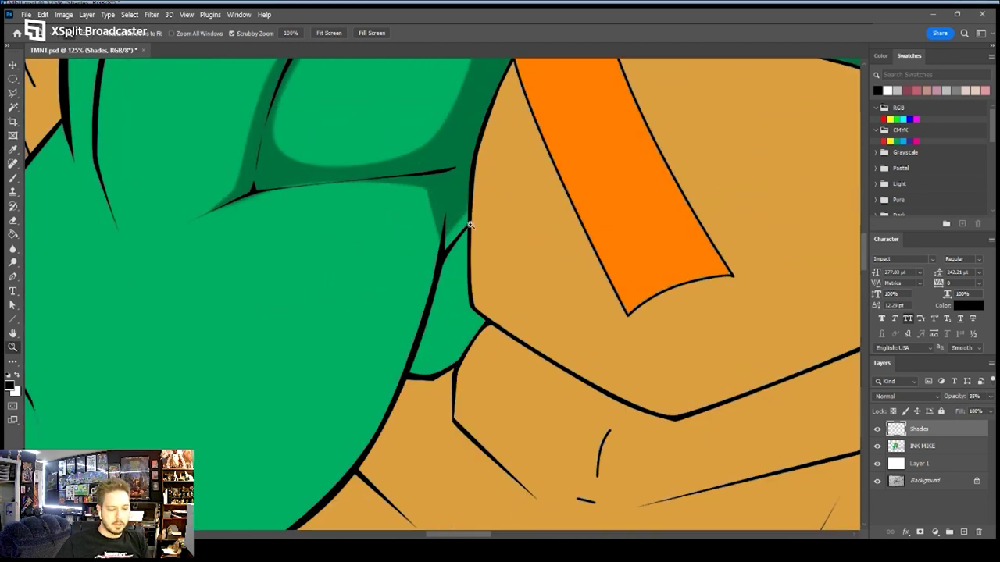
key("p")
left_click(464, 226)
left_click(444, 238)
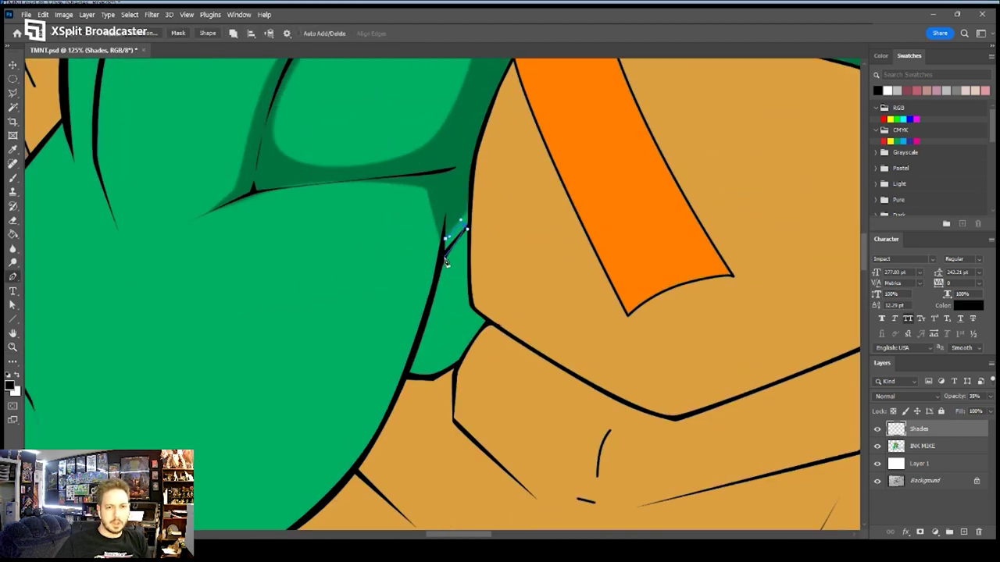
left_click_drag(411, 357, 407, 377)
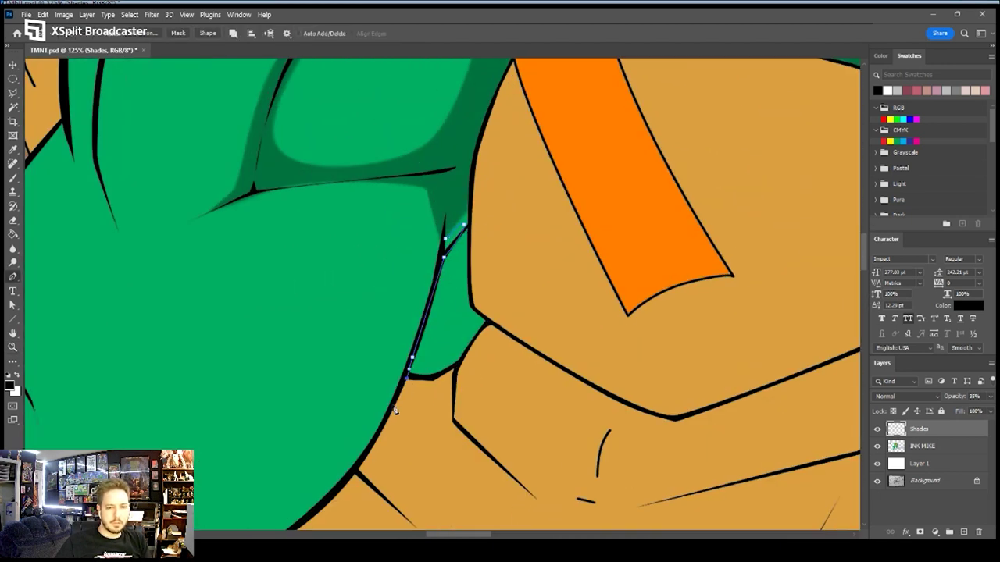
Close the armpit shadow path across the side of the belly and up the chest plate's edge, and fill it with black
left_click_drag(381, 432, 417, 390)
left_click(454, 378)
left_click(460, 363)
left_click(487, 322)
left_click(471, 227)
left_click_drag(472, 226, 466, 231)
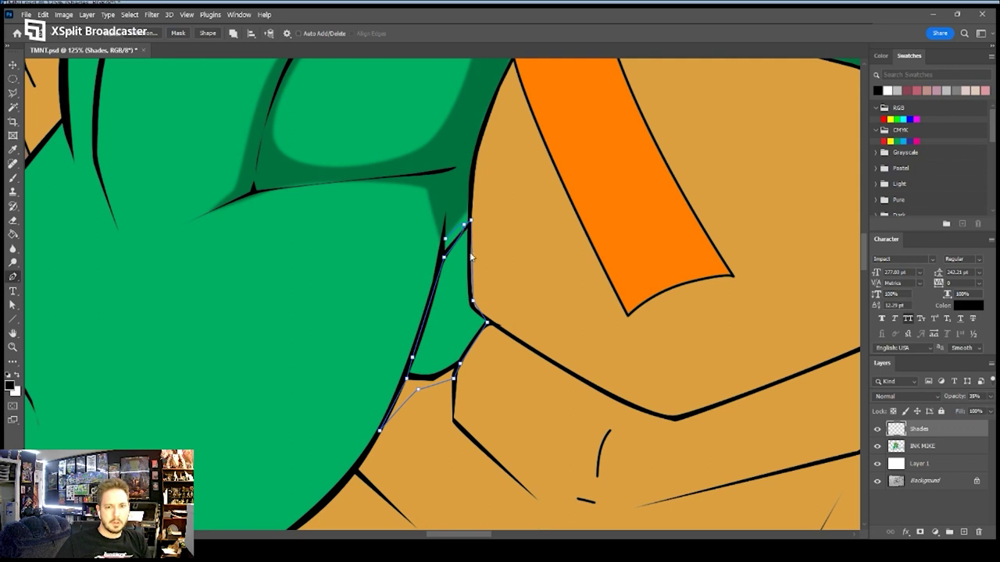
left_click(482, 309)
key("Return")
Trace a narrow closed shadow path on the chest plate along the inner edge of the short mask tail
key("z")
scroll(537, 286, "down", 5)
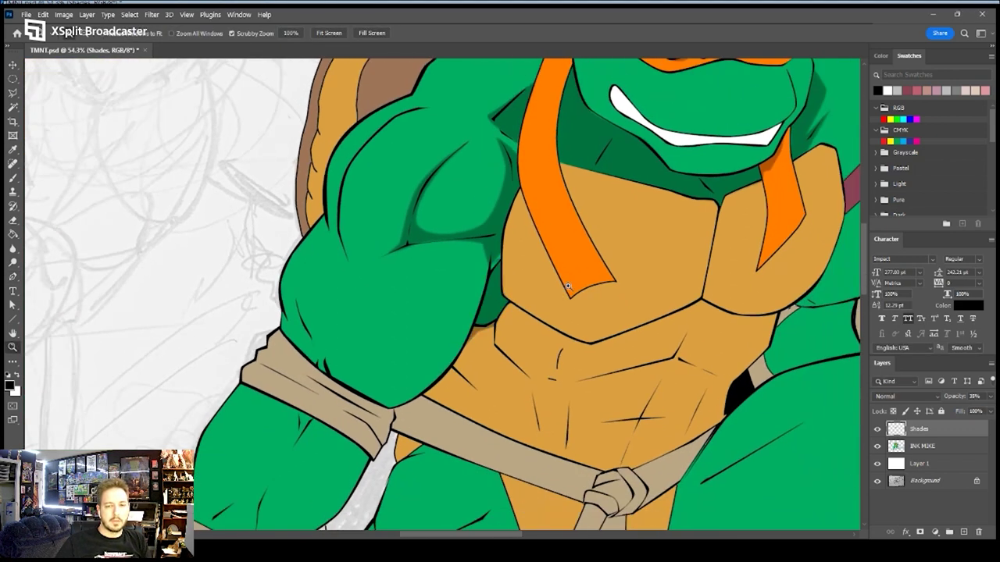
scroll(570, 286, "down", 4)
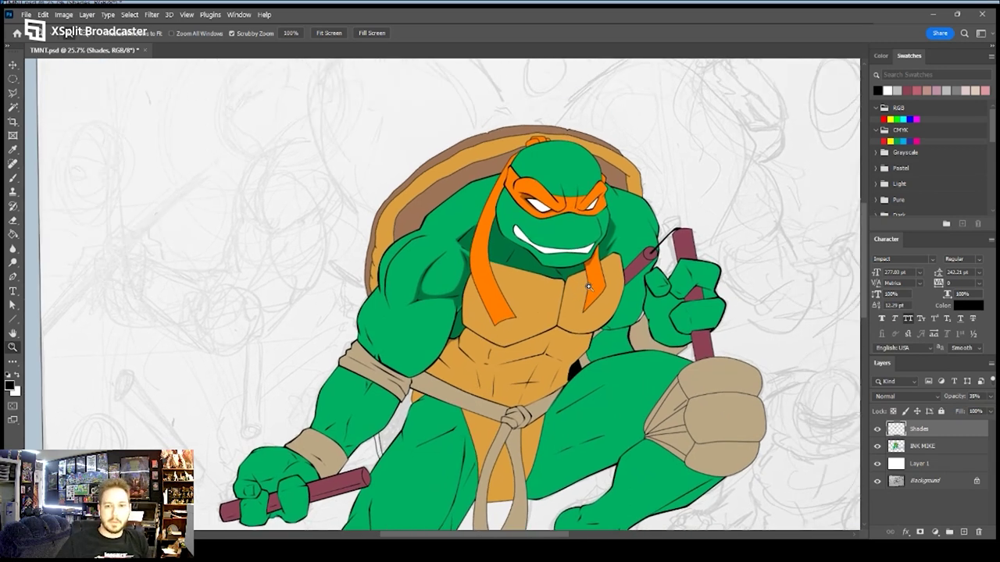
scroll(589, 286, "up", 6)
key("p")
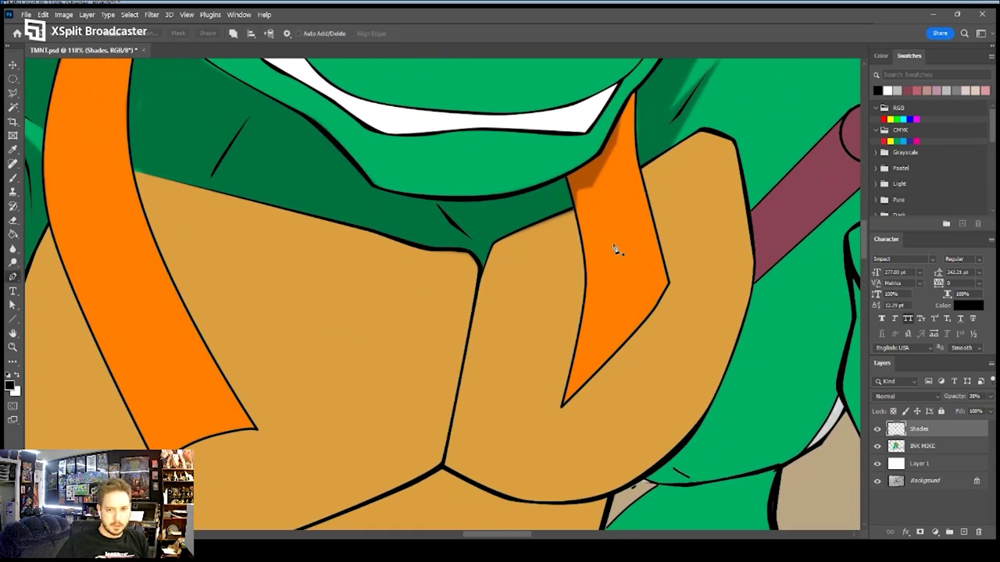
left_click(557, 217)
key("ctrl+z")
left_click(561, 210)
left_click_drag(580, 323, 586, 260)
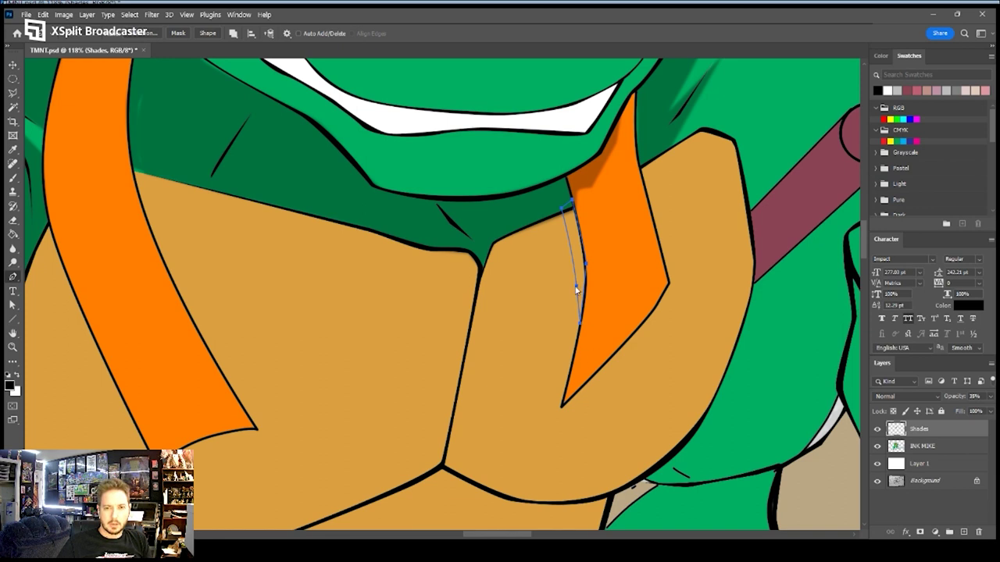
key("i")
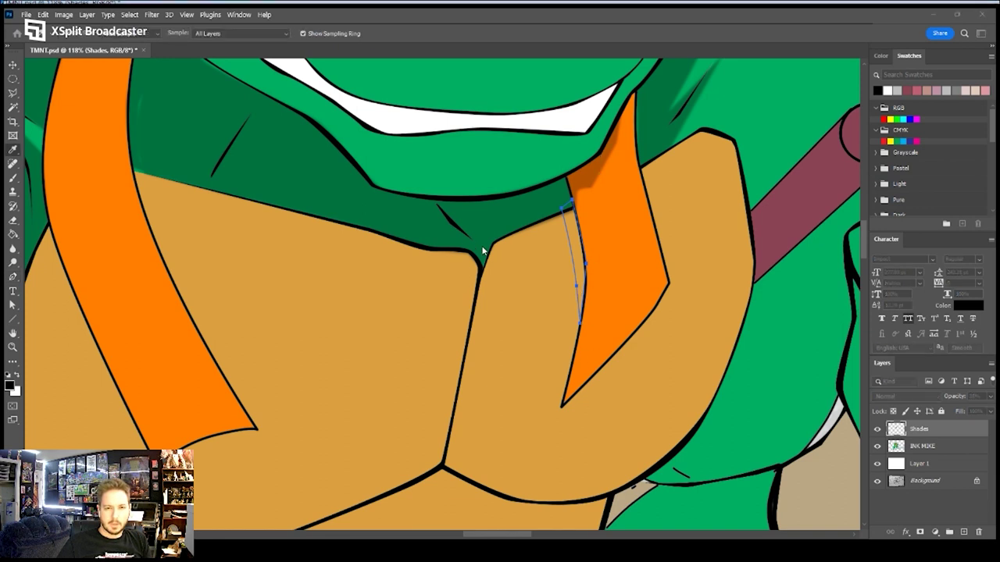
Fill the chest shadow path beside the short mask tail with black, and deselect
key("Return")
key("Return")
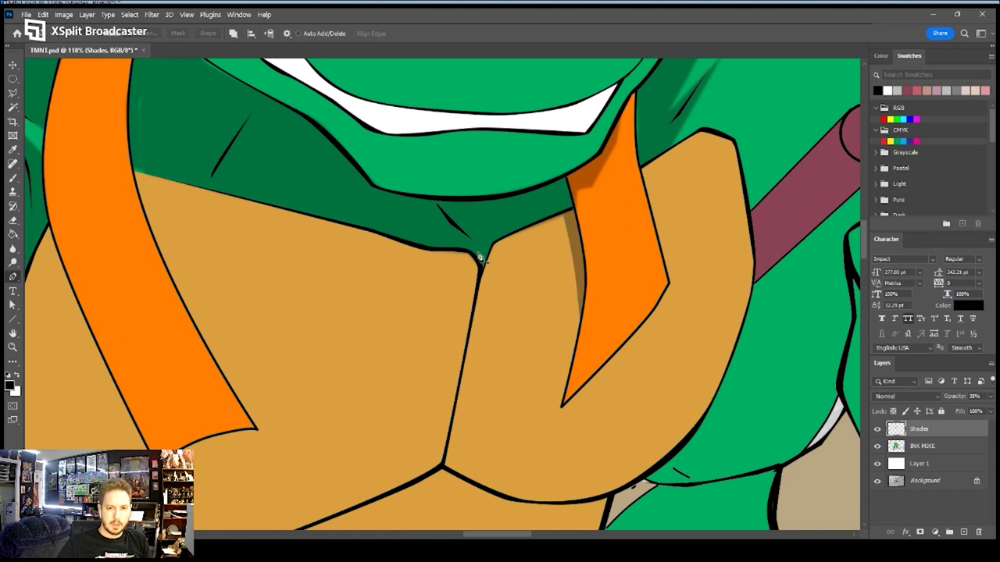
key("z")
left_click_drag(546, 273, 485, 275)
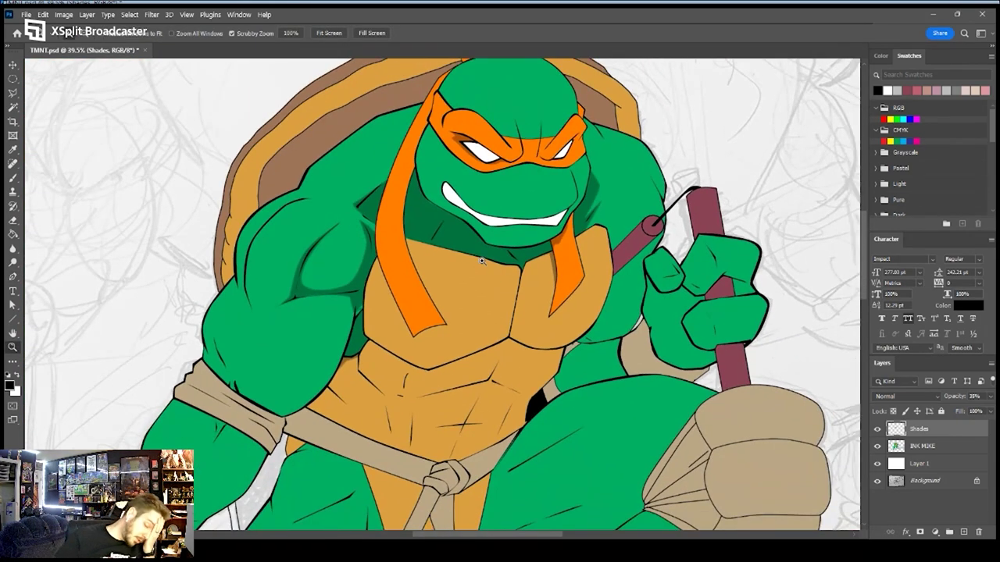
Trace a narrow closed shadow path on the mask from the brow line around the outer and lower edge of the smaller eye
left_click_drag(574, 149, 647, 148)
key("p")
left_click_drag(576, 121, 574, 123)
scroll(573, 123, "up", 2)
left_click(578, 119)
left_click(513, 254)
left_click(501, 271)
left_click(488, 283)
left_click(402, 292)
left_click(480, 275)
left_click(502, 249)
left_click(540, 168)
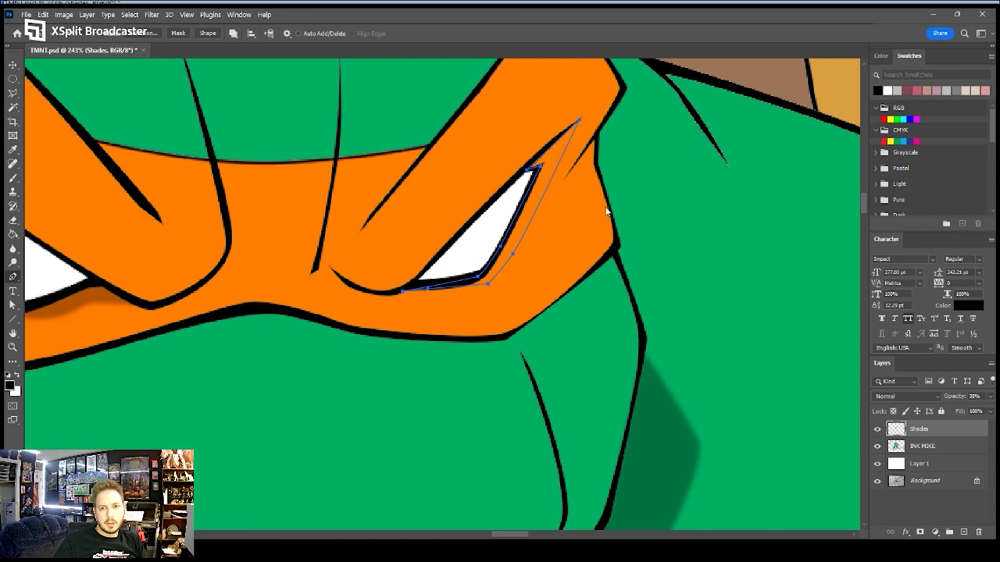
Fill the shadow path around the smaller eye with black, and deselect
key("i")
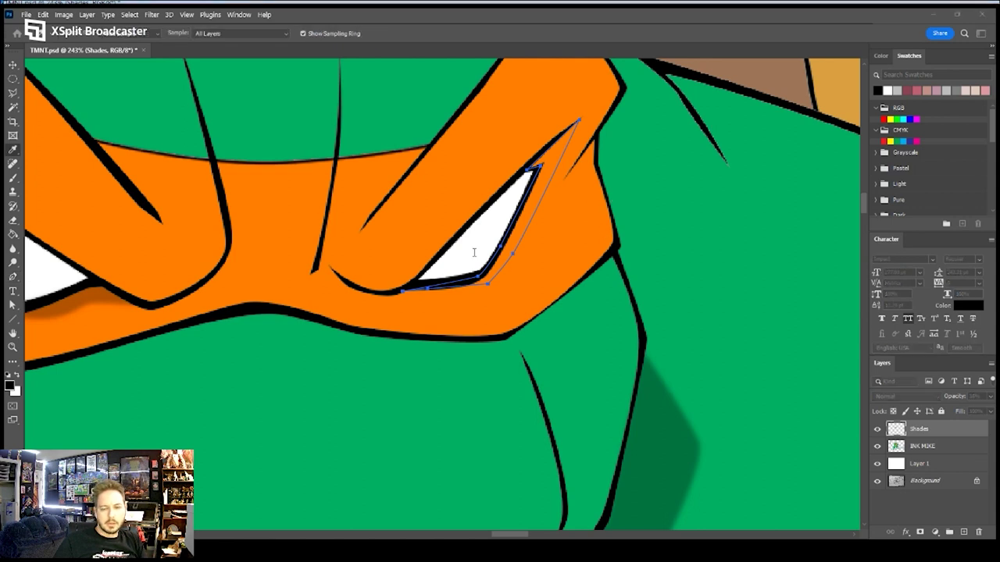
key("Return")
key("Return")
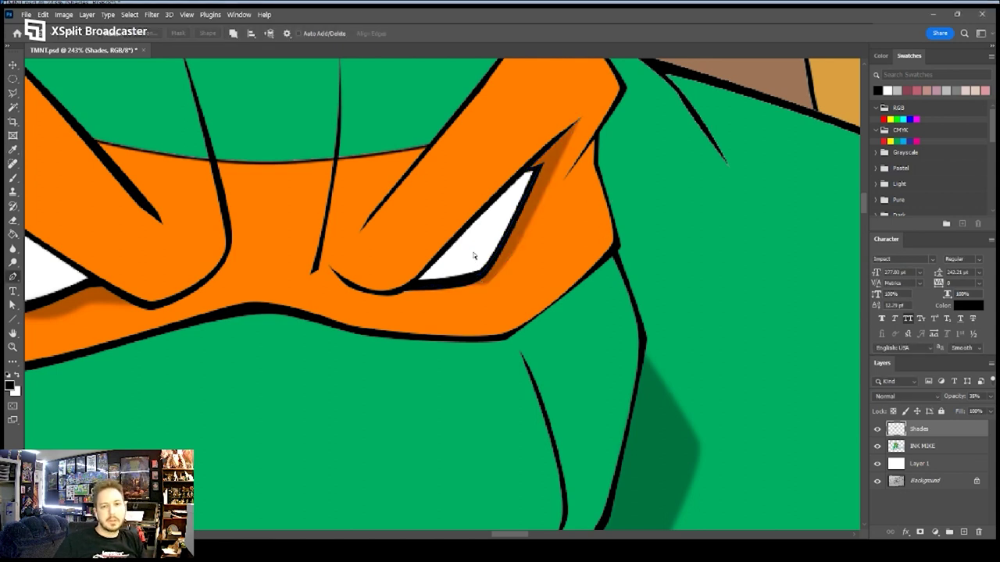
Trace a closed shadow path on the mask's nose bridge, between the two brow creases and the mask's lower edge
key("z")
left_click_drag(414, 300, 339, 292)
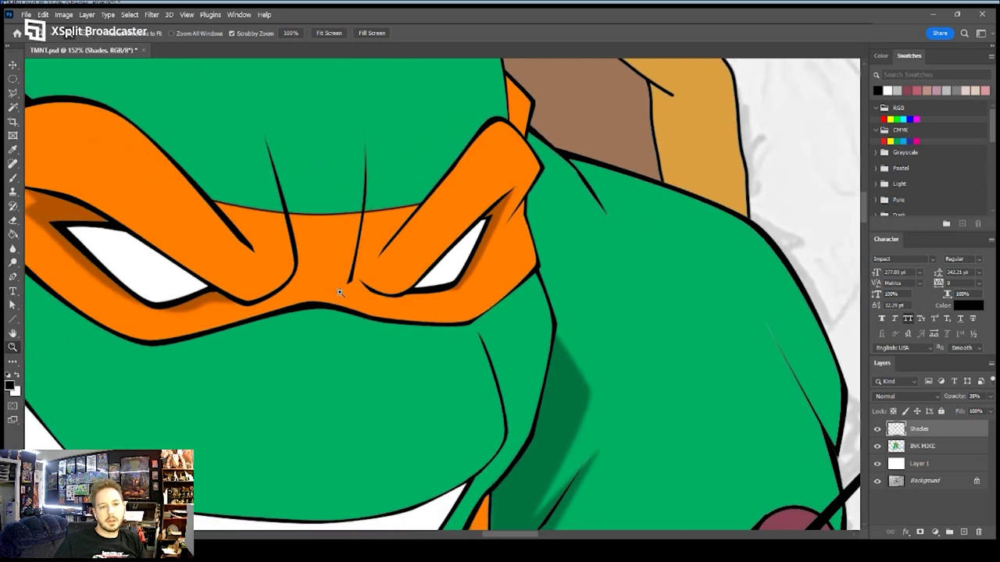
key("p")
left_click(296, 263)
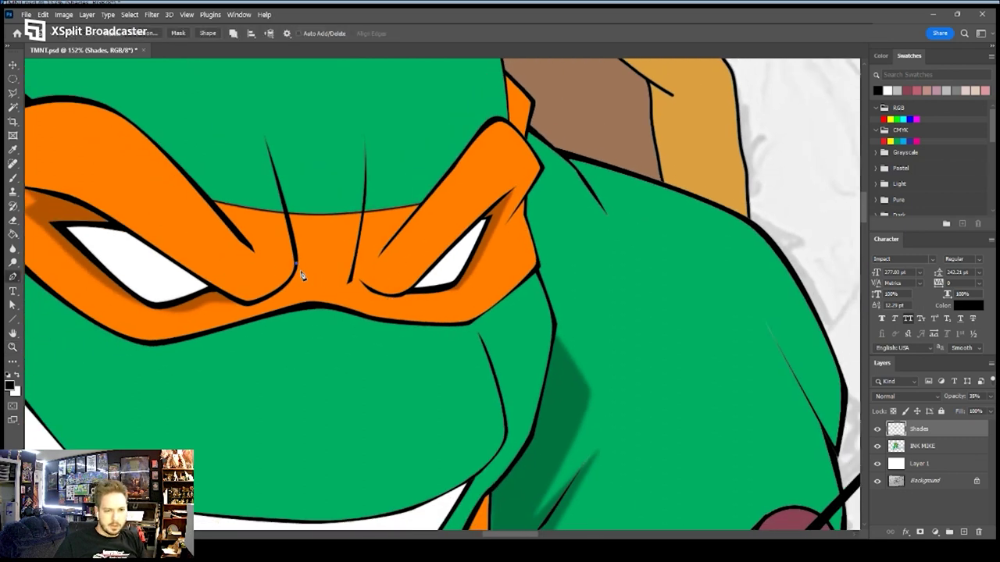
left_click_drag(337, 275, 349, 273)
left_click_drag(358, 239, 362, 220)
left_click_drag(357, 270, 373, 293)
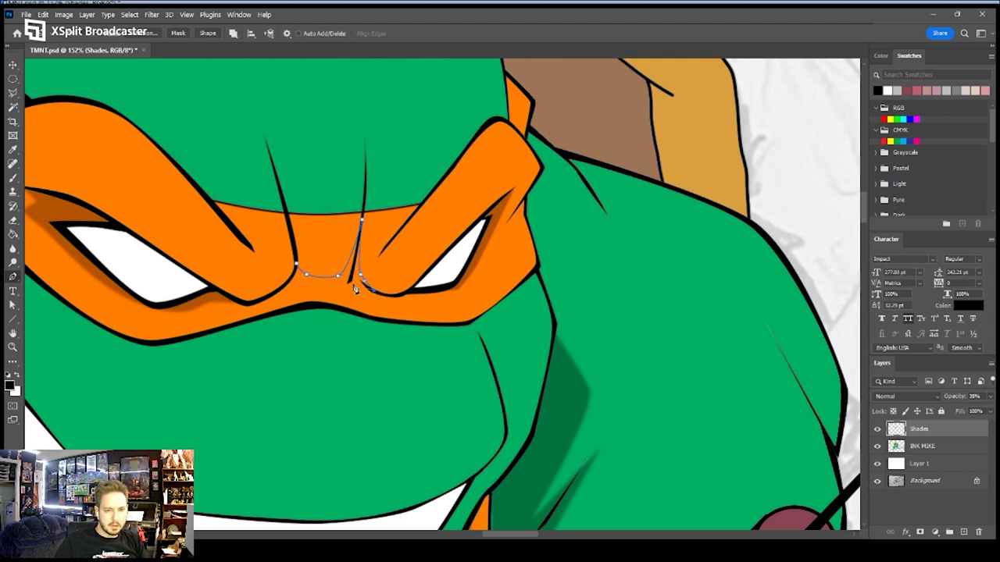
left_click_drag(268, 295, 279, 291)
Fill the nose bridge shadow path with black, and deselect
key("ctrl+Return")
key("alt+BackSpace")
key("ctrl+d")
Trace a jagged closed shadow path over the teeth at the raised corner of the mouth
key("z")
left_click_drag(395, 316, 304, 315)
left_click_drag(420, 363, 477, 282)
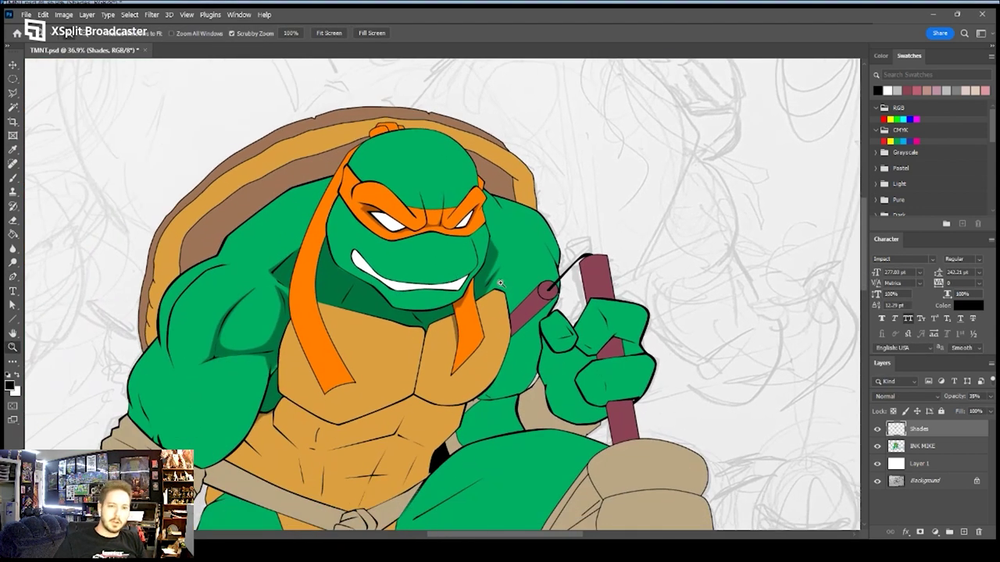
left_click_drag(376, 275, 436, 266)
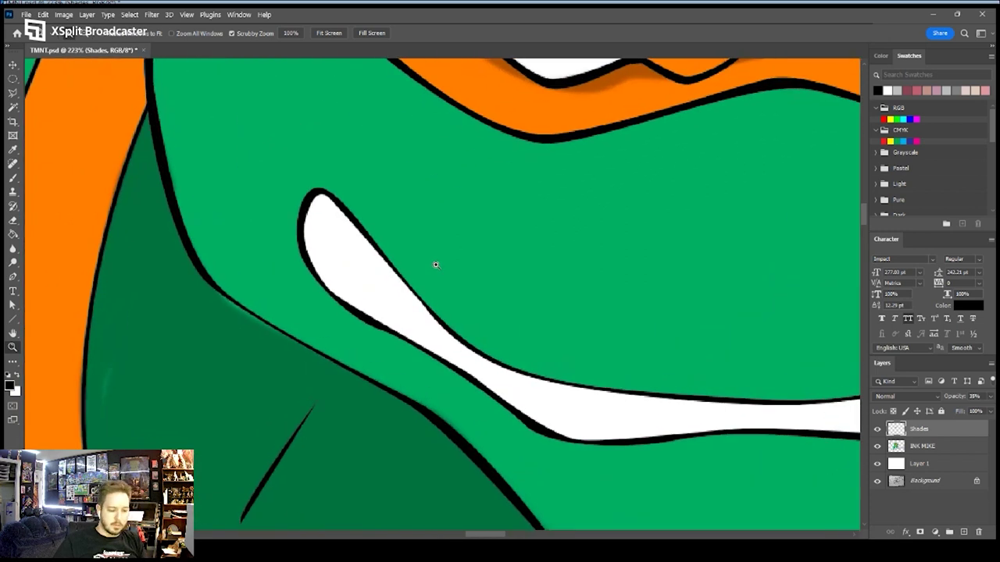
key("p")
left_click(334, 196)
left_click(327, 227)
left_click(337, 253)
left_click(352, 266)
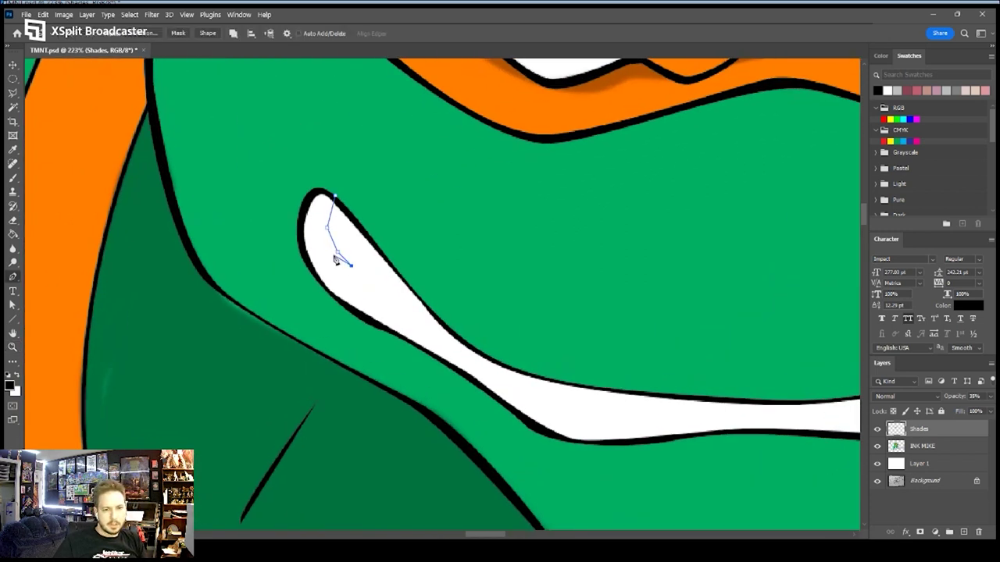
left_click(321, 278)
left_click(301, 243)
left_click(302, 226)
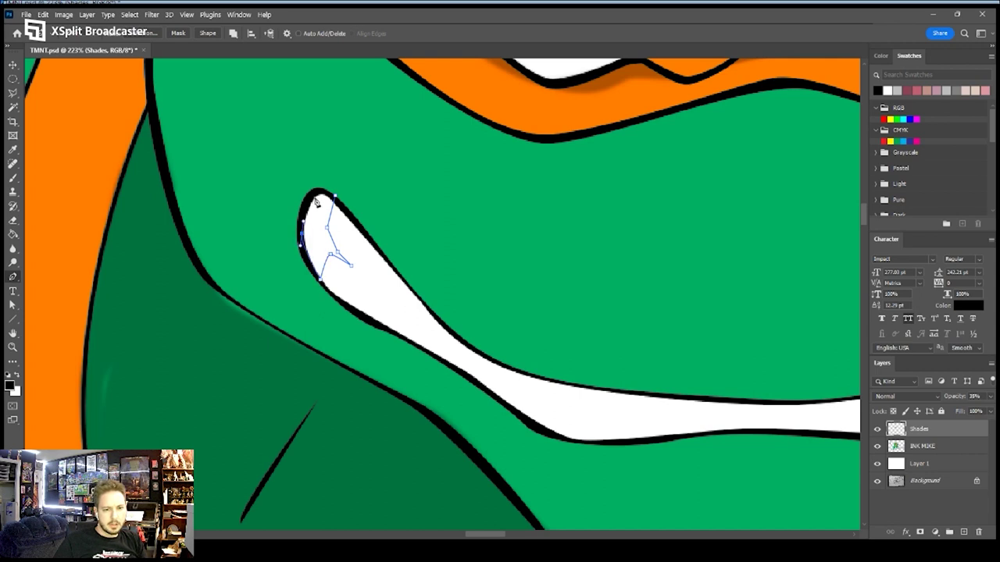
left_click(318, 191)
left_click(335, 195)
Add a small diamond-shaped closed path on the teeth beside the mouth corner shadow path
left_click_drag(381, 286, 393, 286)
left_click(394, 295)
left_click(381, 286)
key("ctrl+z")
left_click_drag(386, 290, 386, 290)
key("a")
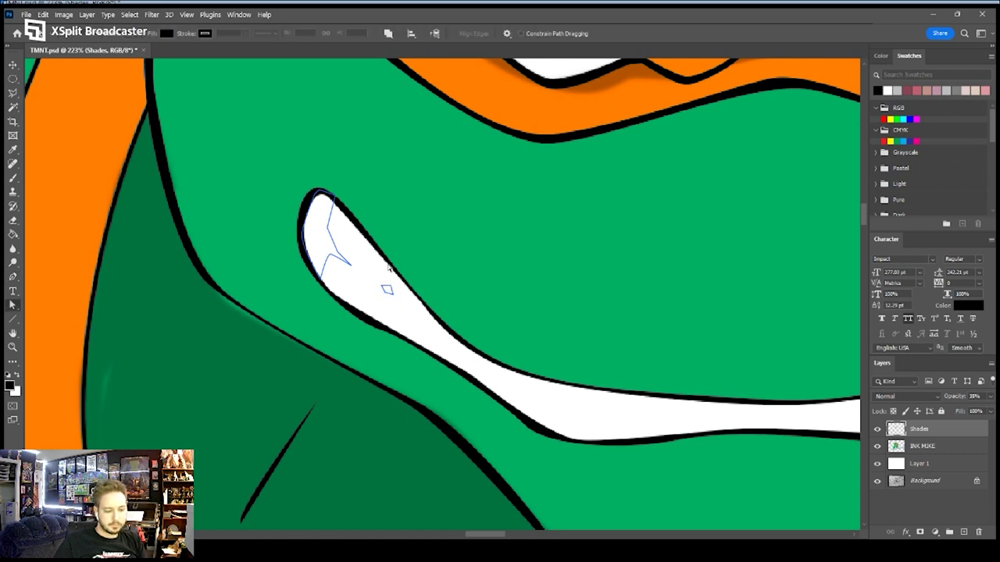
key("p")
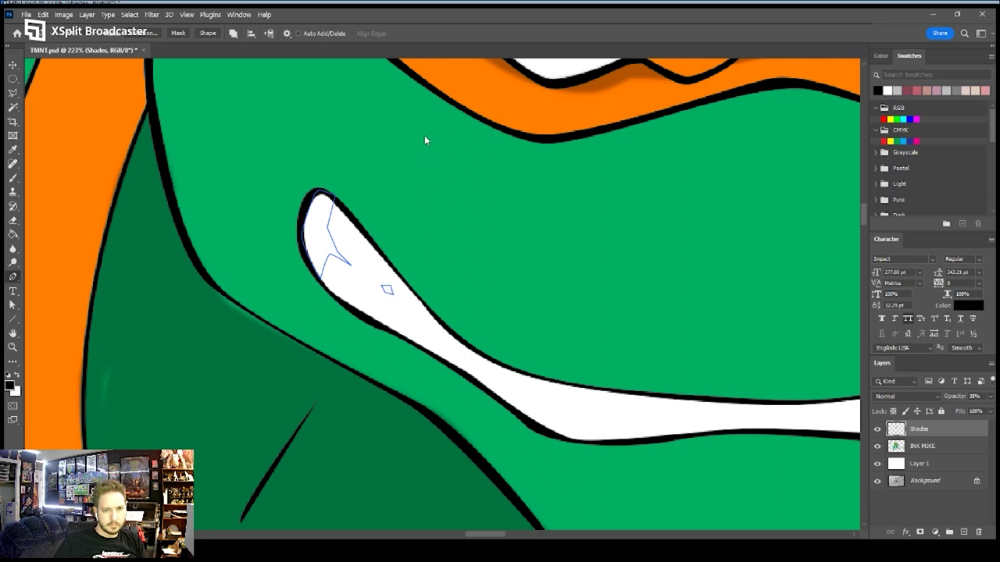
Fill both shadow paths on the teeth with black, and deselect
key("i")
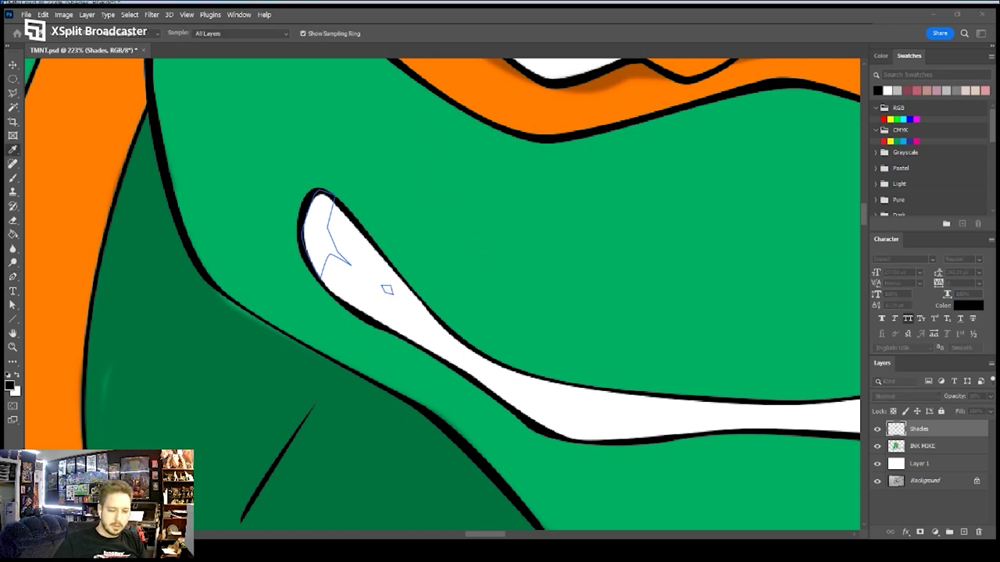
key("p")
key("alt+BackSpace")
key("Return")
Trace a closed shadow path around the short creases at the base of the upper arm, along the elbow wrap's edge
key("z")
left_click_drag(509, 214, 446, 225)
left_click_drag(536, 232, 468, 270)
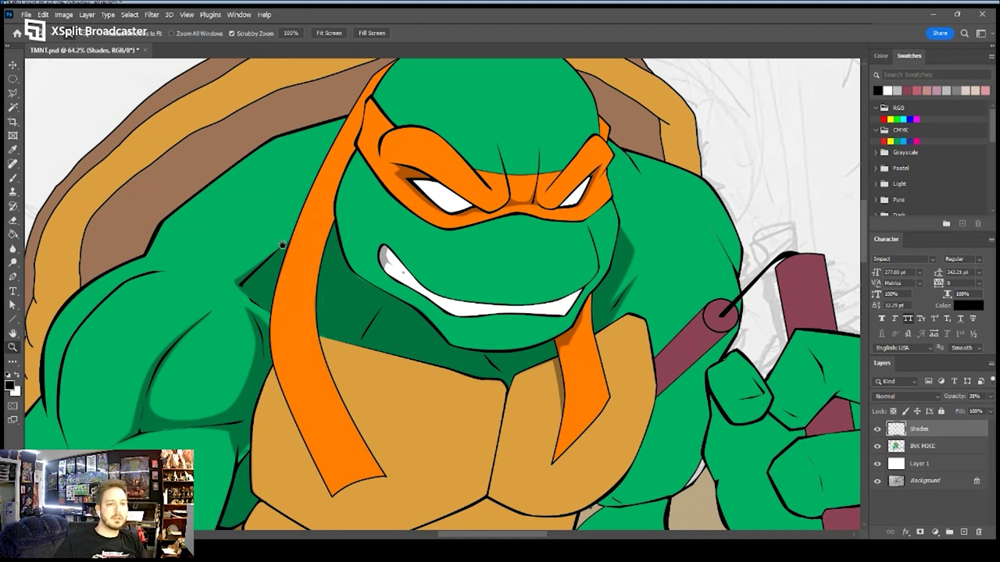
left_click_drag(234, 328, 458, 245)
left_click_drag(387, 332, 480, 210)
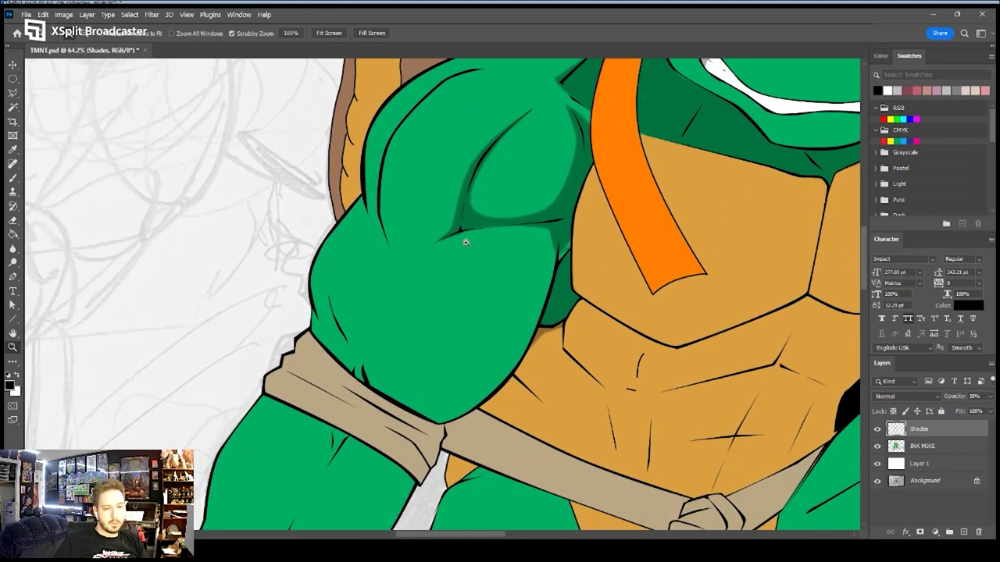
key("p")
left_click_drag(339, 345, 336, 320)
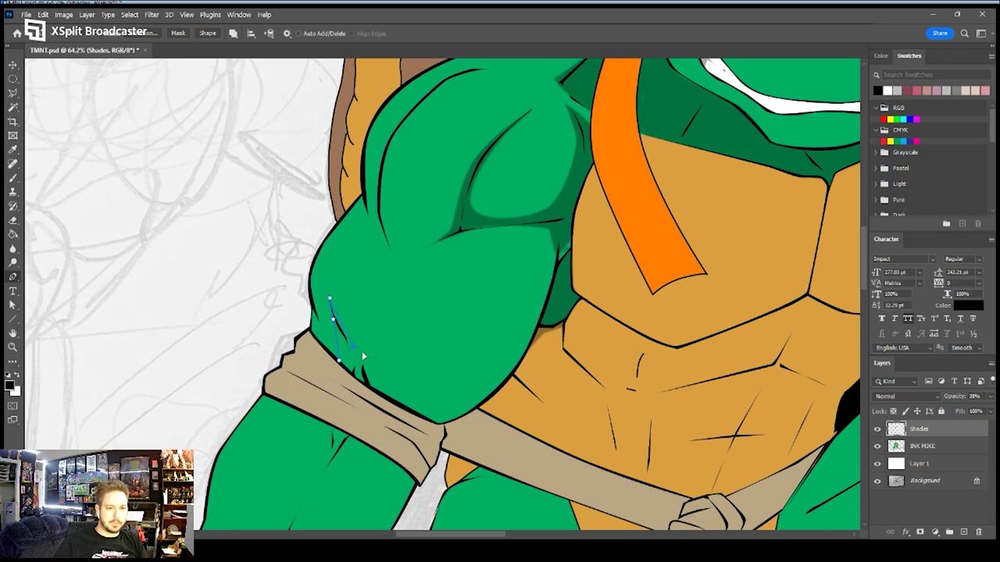
left_click_drag(398, 405, 401, 405)
left_click(358, 379)
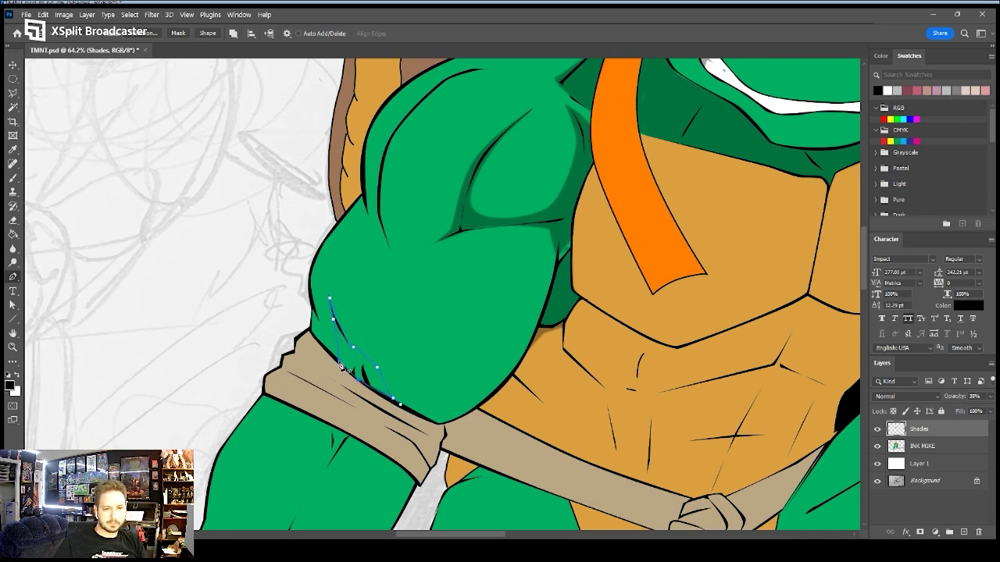
left_click(376, 188)
Fill the shadow path above the elbow wrap with black, deselect, and fit the whole drawing in view
key("Return")
key("Return")
key("z")
left_click_drag(459, 268, 423, 282)
left_click_drag(545, 261, 470, 300)
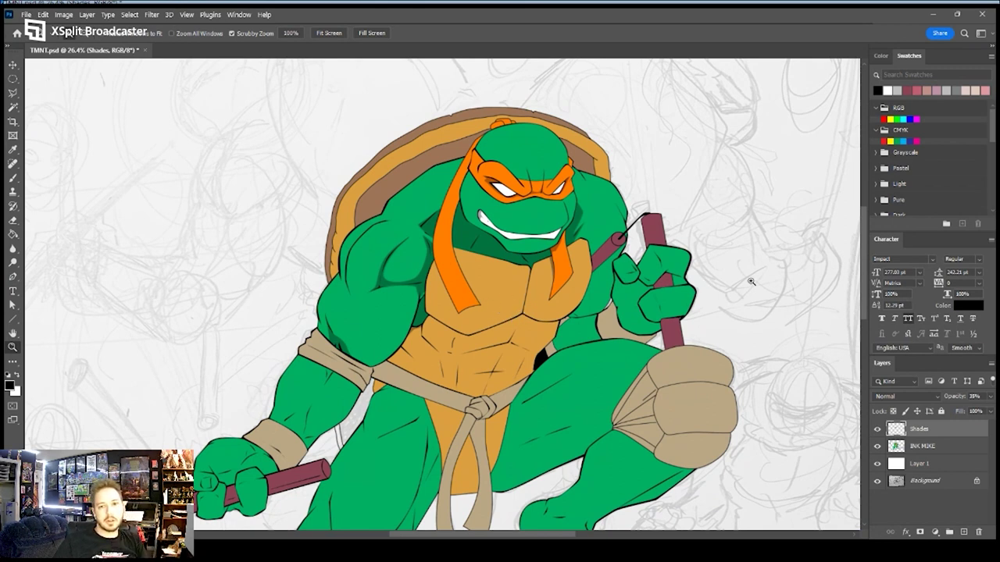
key("ctrl+0")
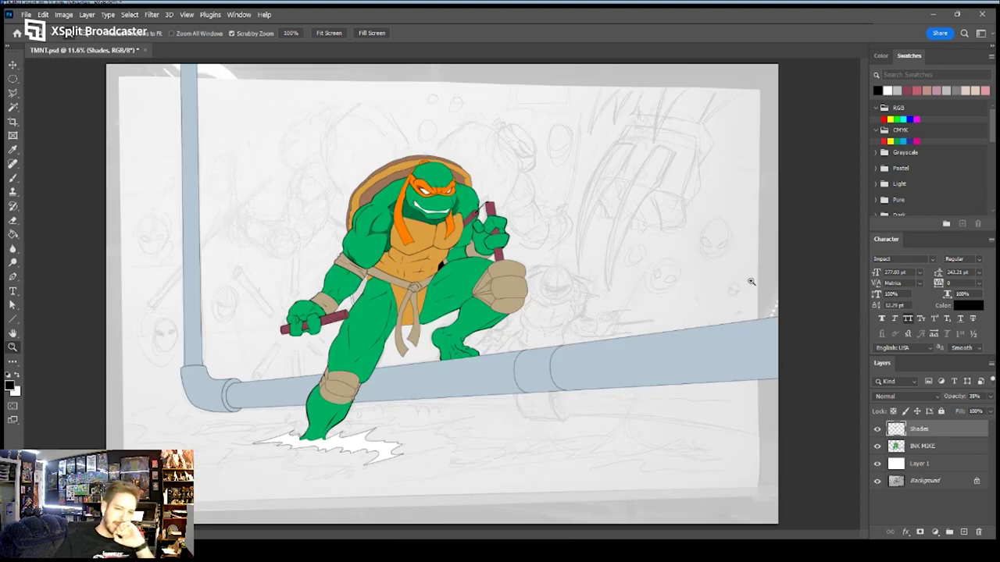